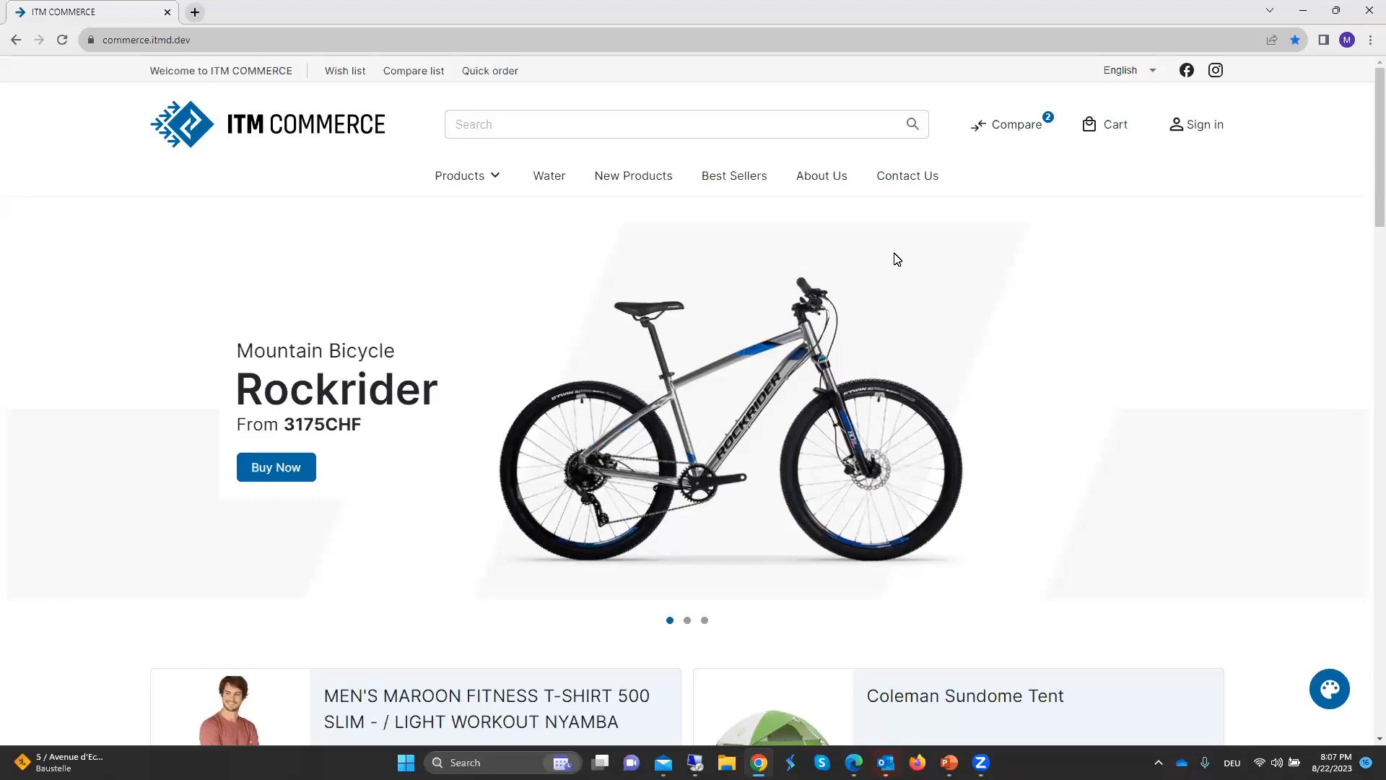
# - Search the shop for the popular product code ITM0000205 and open the inflatable bed's product page to check its price
pyautogui.moveTo(1366, 136)
pyautogui.mouseDown()
pyautogui.moveTo(1365, 253)
pyautogui.moveTo(1366, 112)
pyautogui.mouseUp()
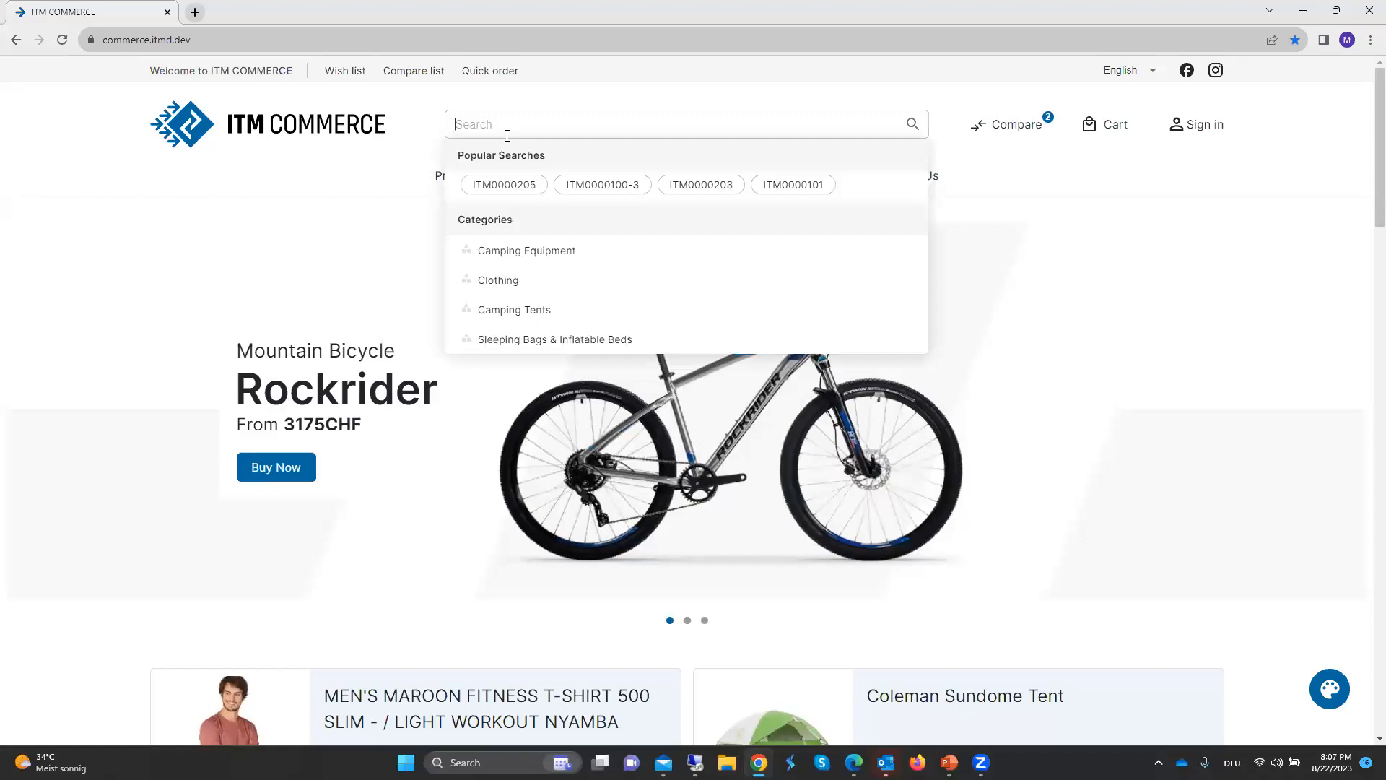
pyautogui.click(505, 186)
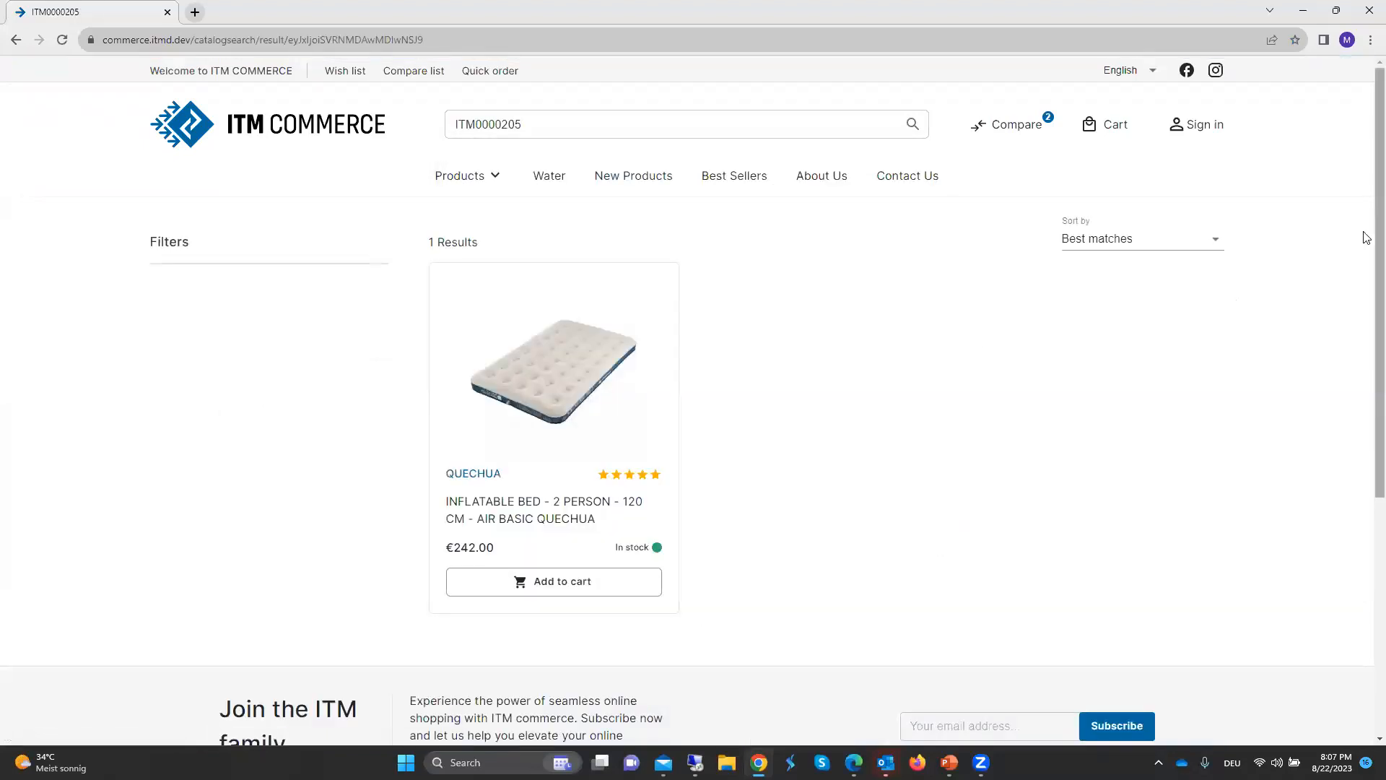
pyautogui.scroll(-1, 1364, 246)
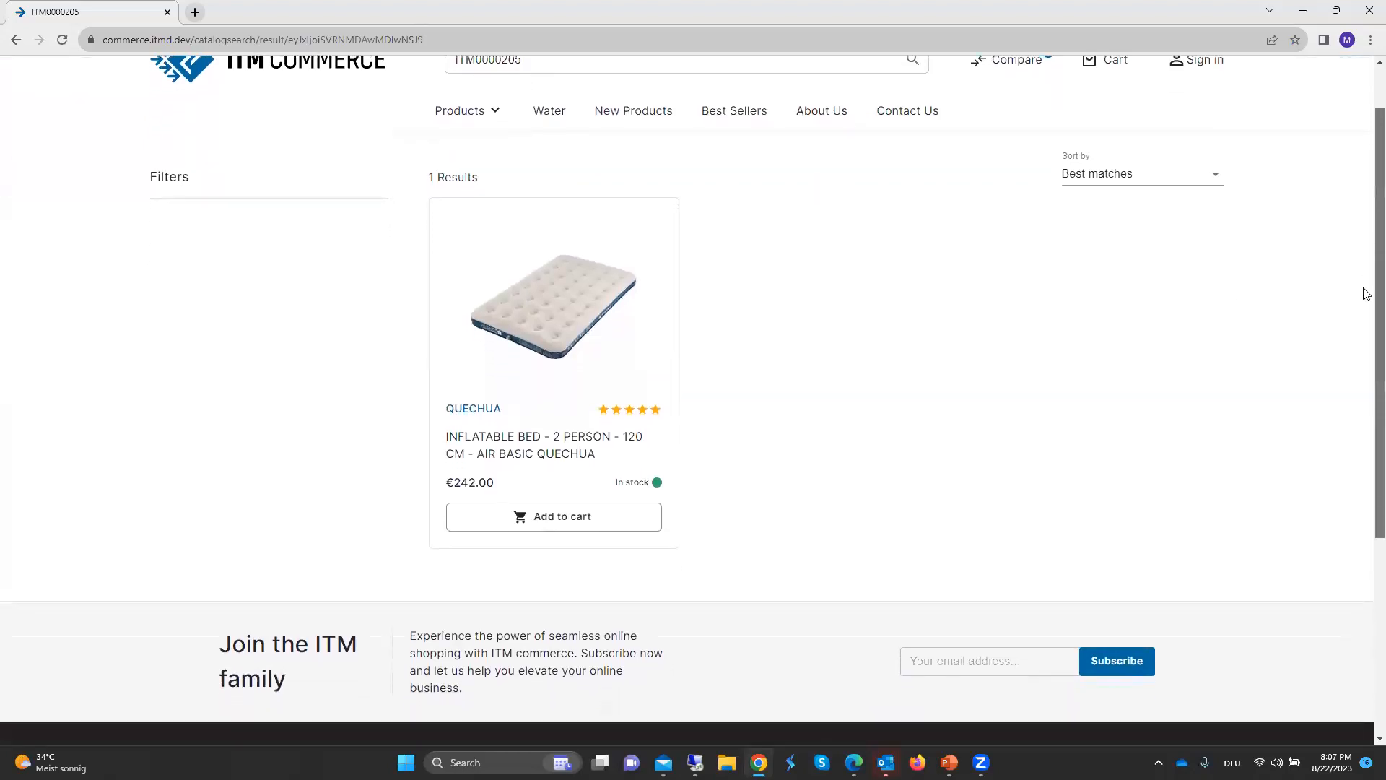
pyautogui.moveTo(1364, 279); pyautogui.dragTo(1363, 272)
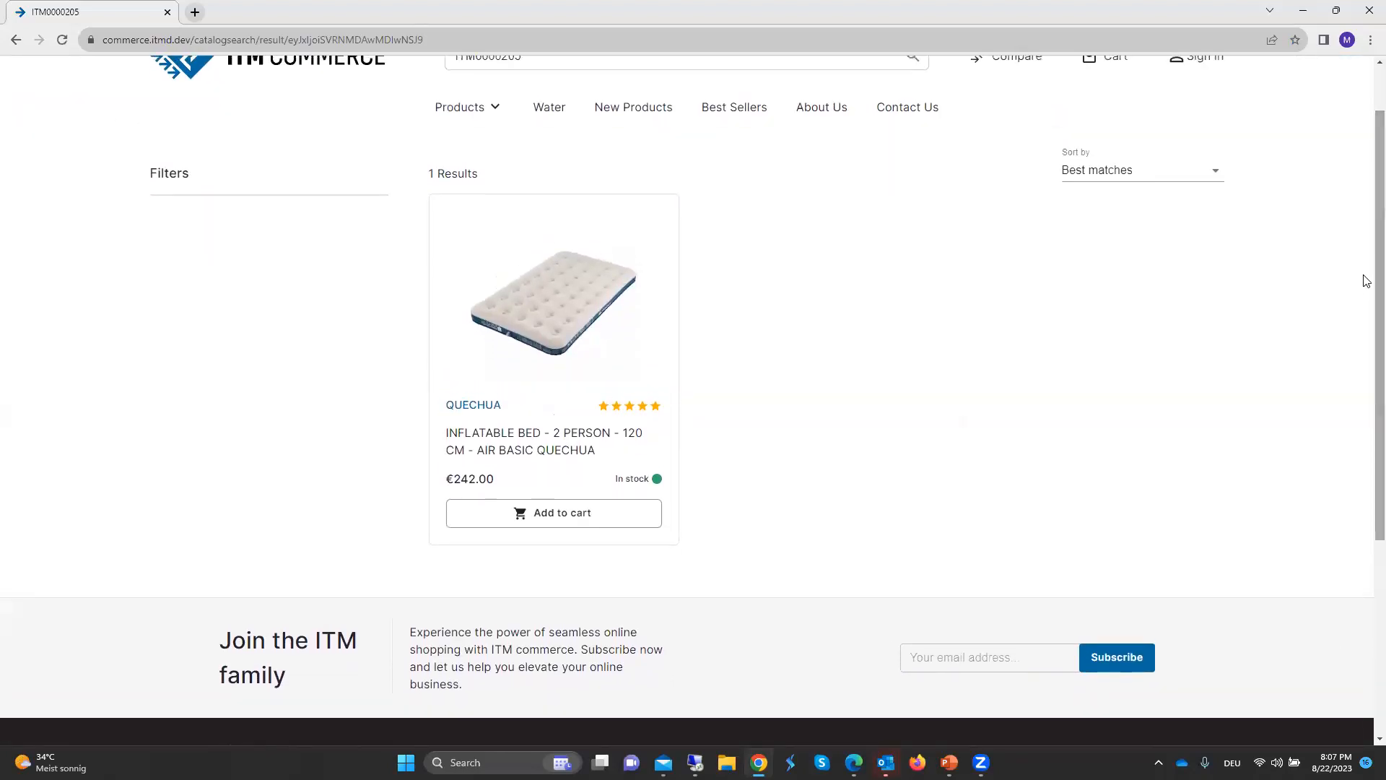
pyautogui.click(577, 300)
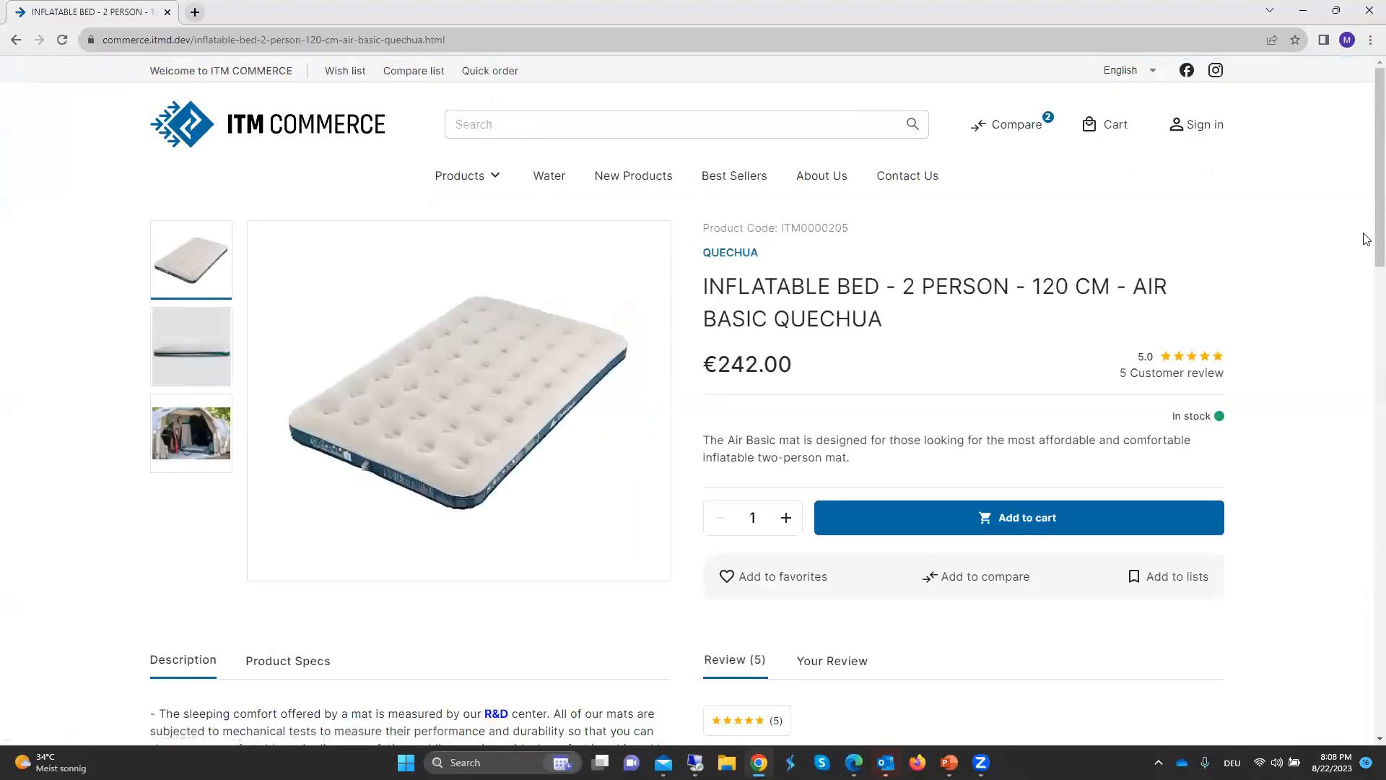
pyautogui.scroll(-1, 1367, 201)
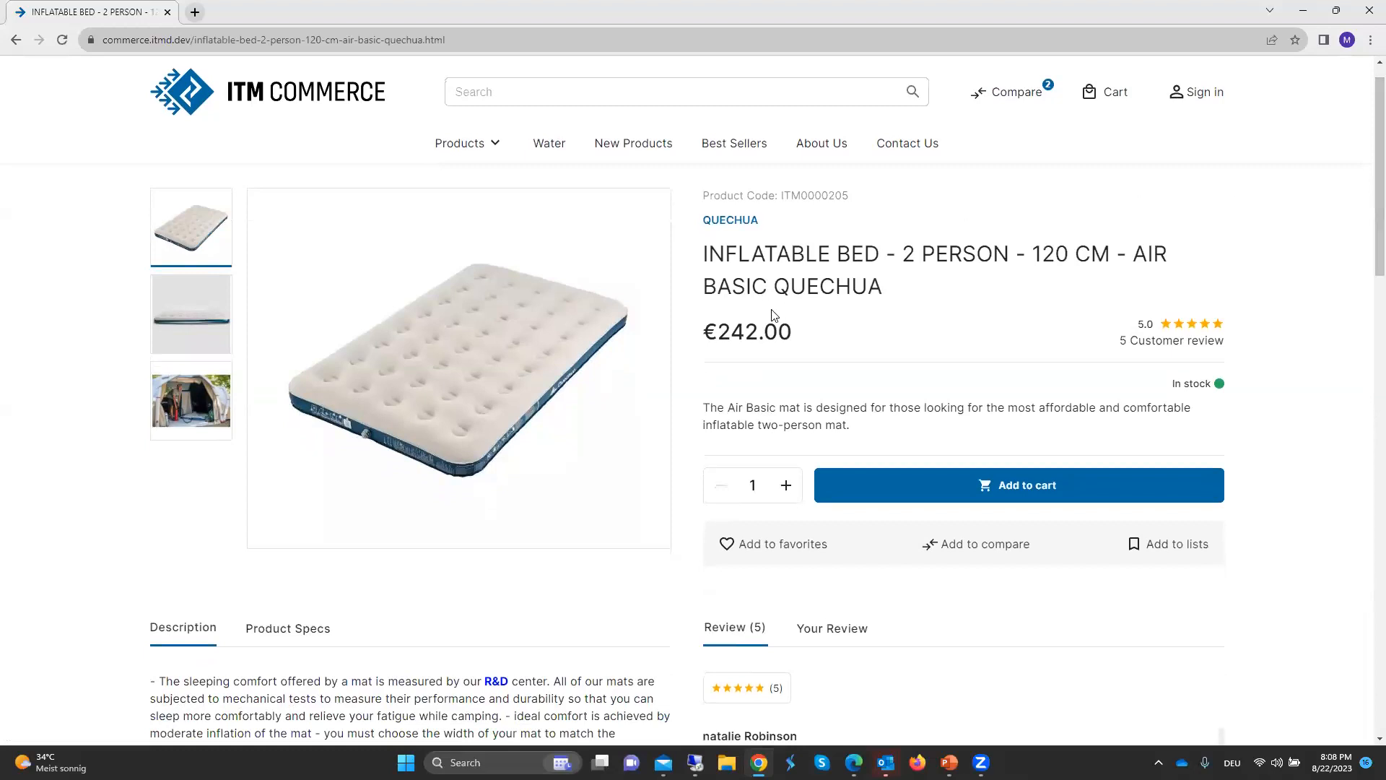
pyautogui.moveTo(721, 332); pyautogui.dragTo(797, 335)
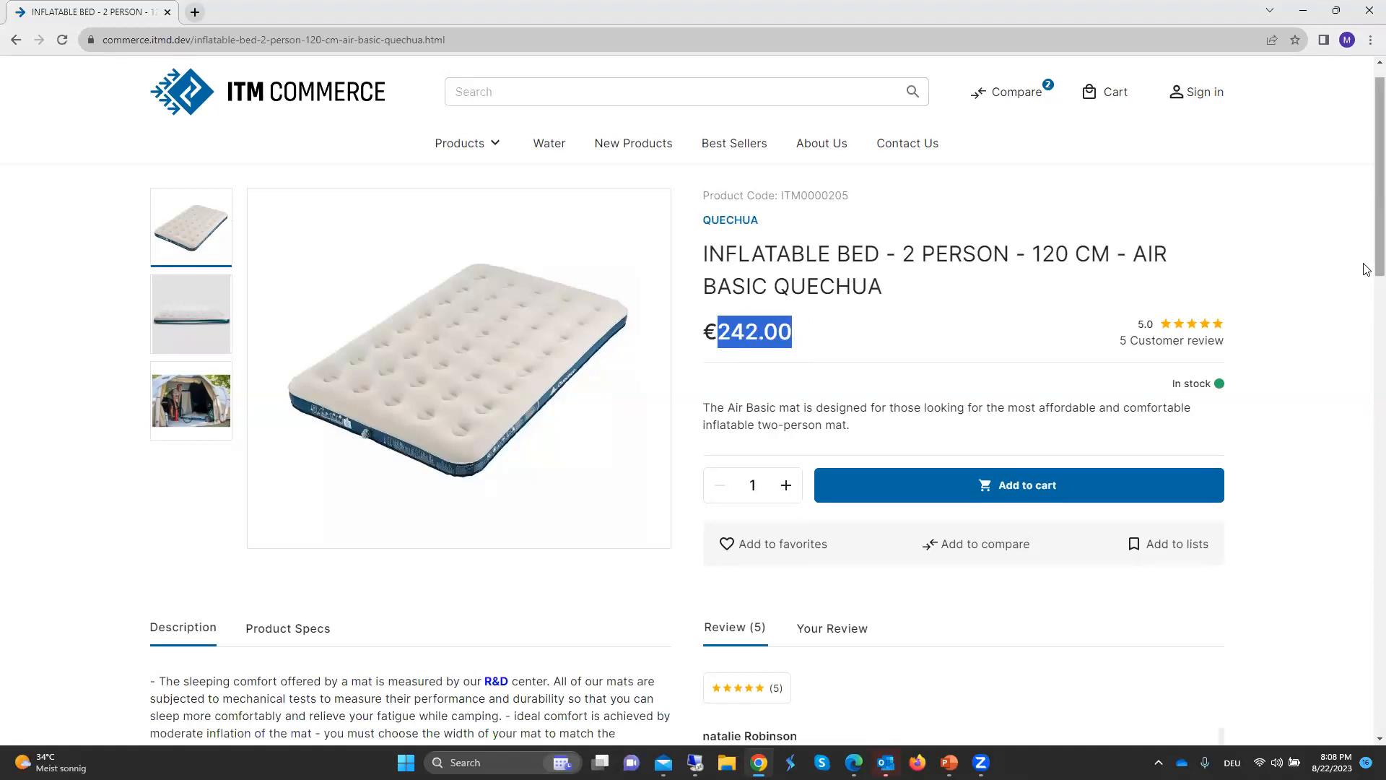
# - Sign in to the customer account from the inflatable bed's product page
pyautogui.click(1217, 108)
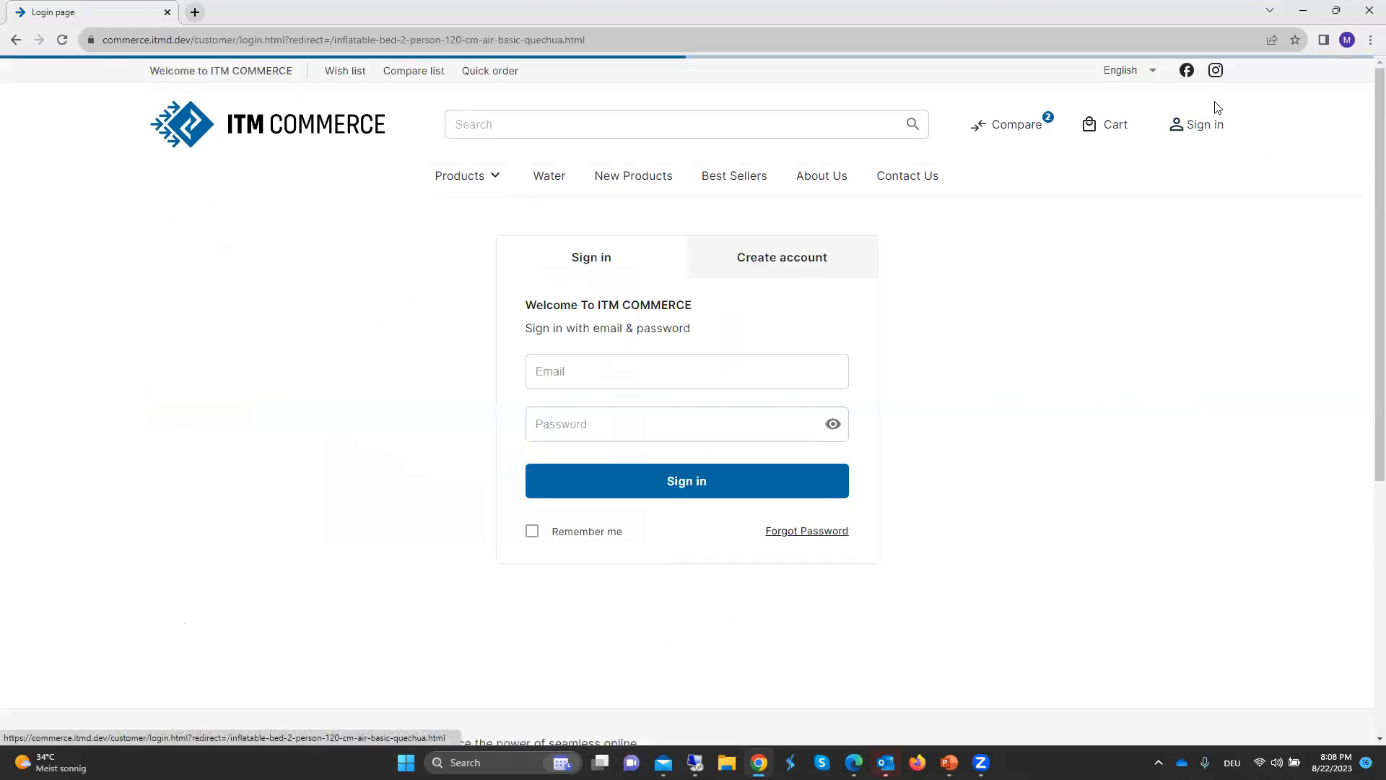
pyautogui.click(709, 487)
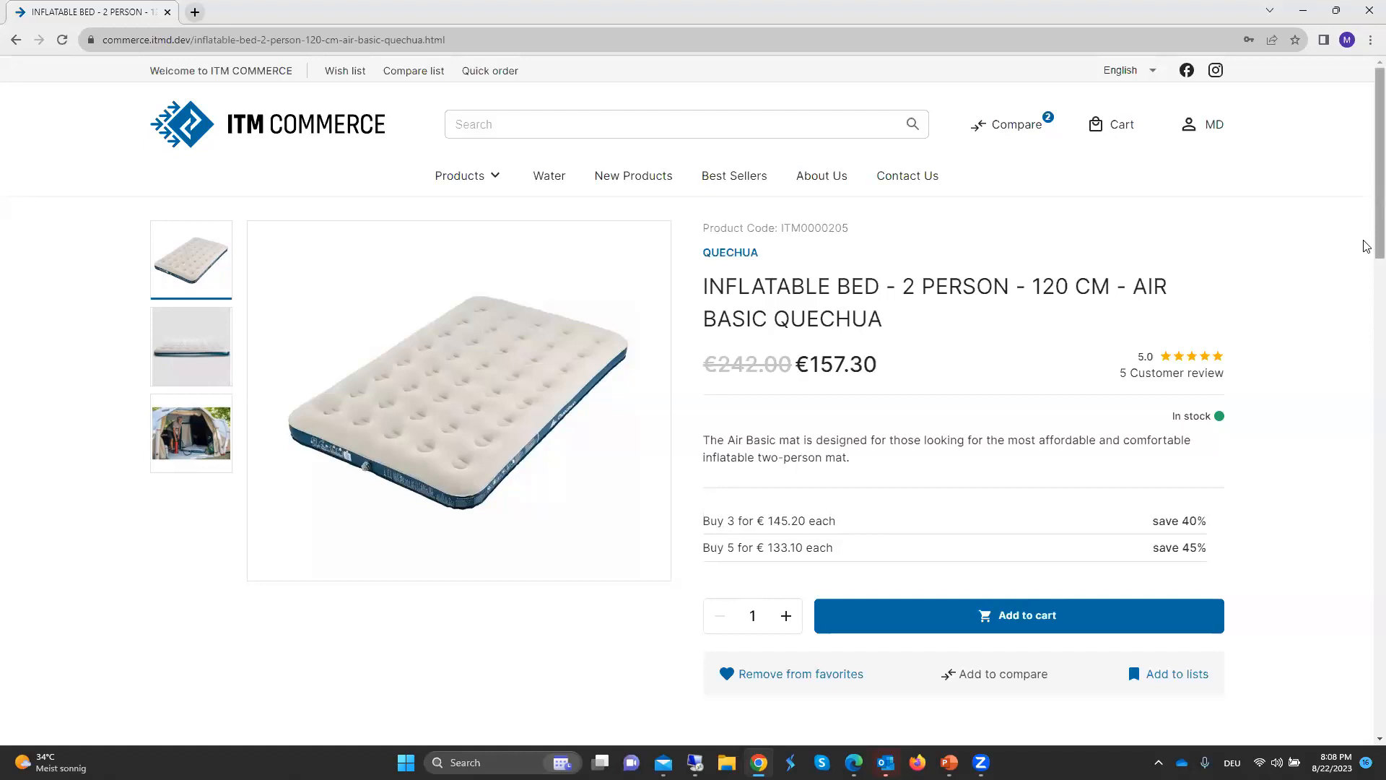
# - Examine the inflatable bed's customer pricing, quantity discounts, description, product specs, reviews and related products
pyautogui.scroll(-2, 1366, 275)
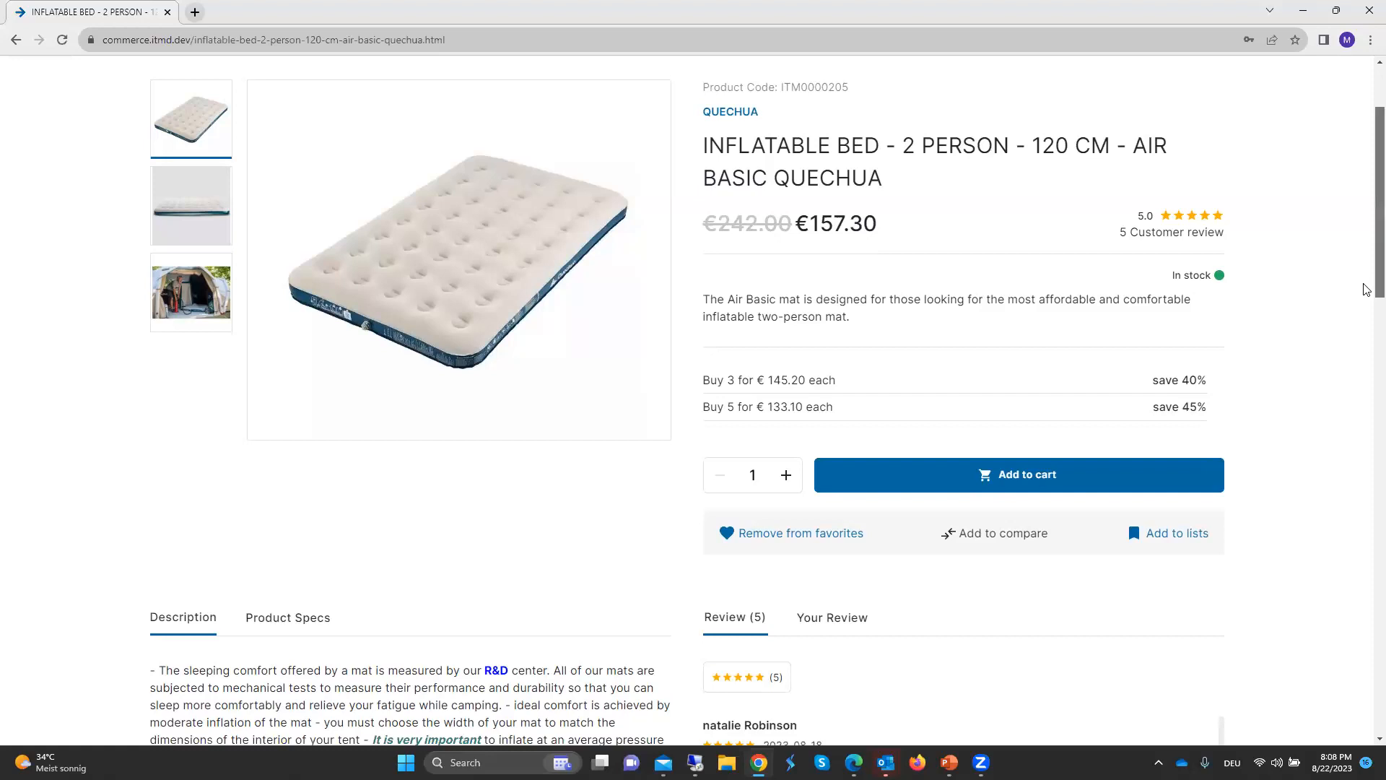
pyautogui.scroll(2, 1367, 288)
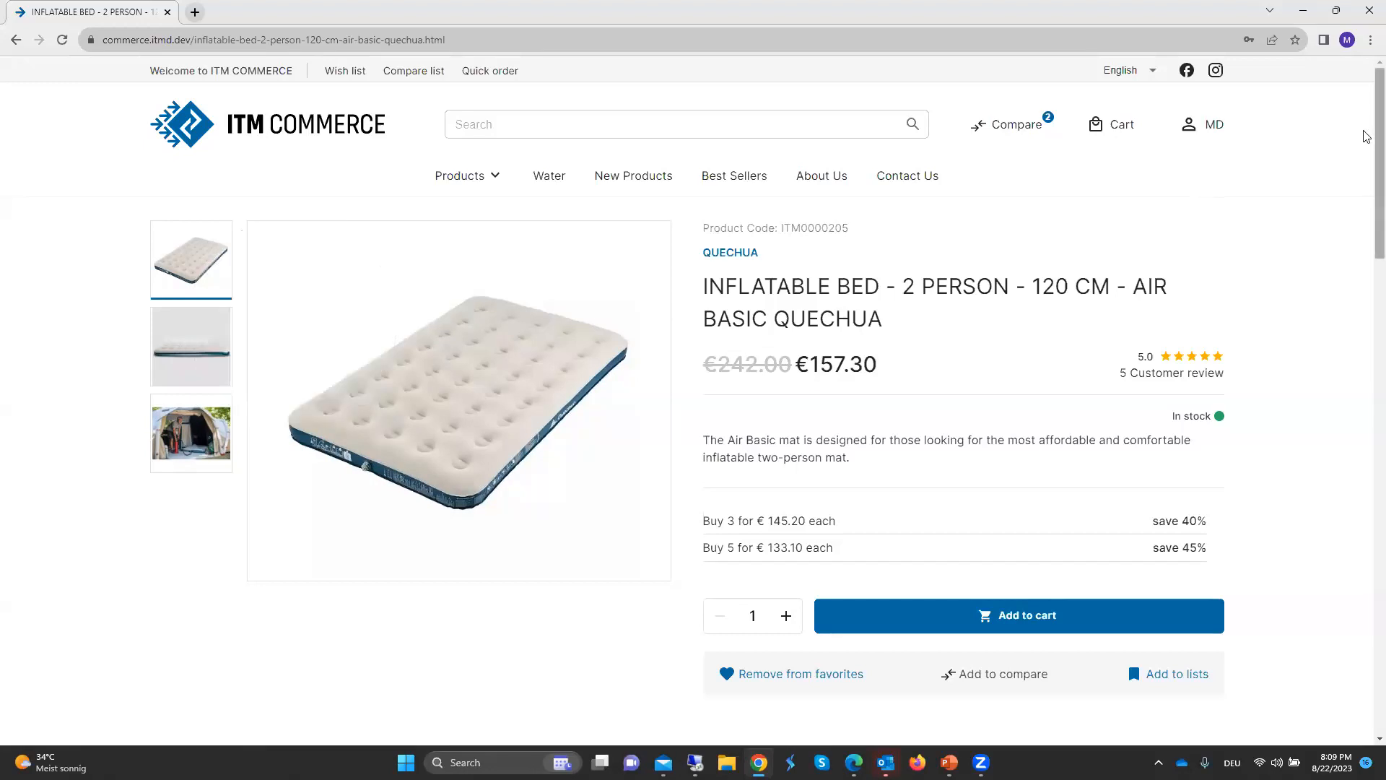
pyautogui.scroll(-4, 1367, 144)
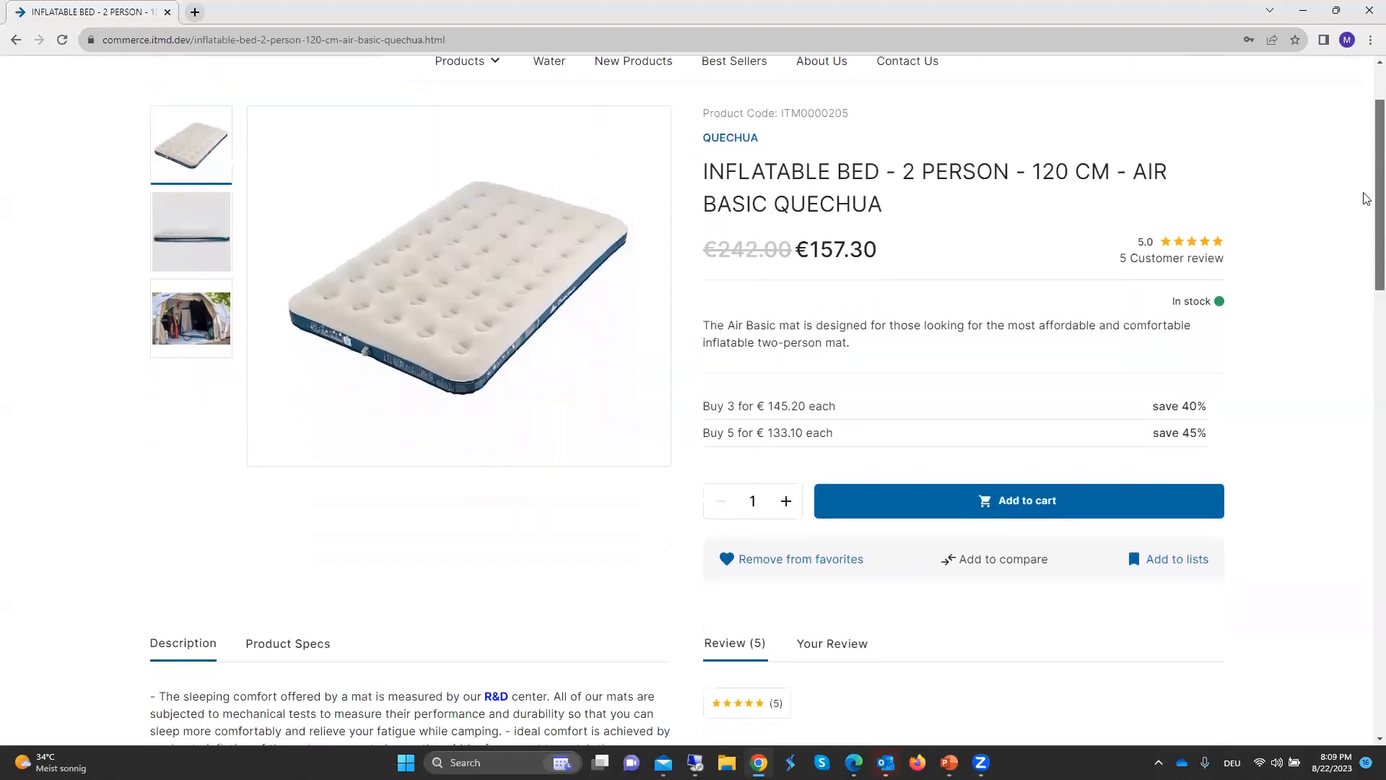
pyautogui.scroll(-5, 1366, 219)
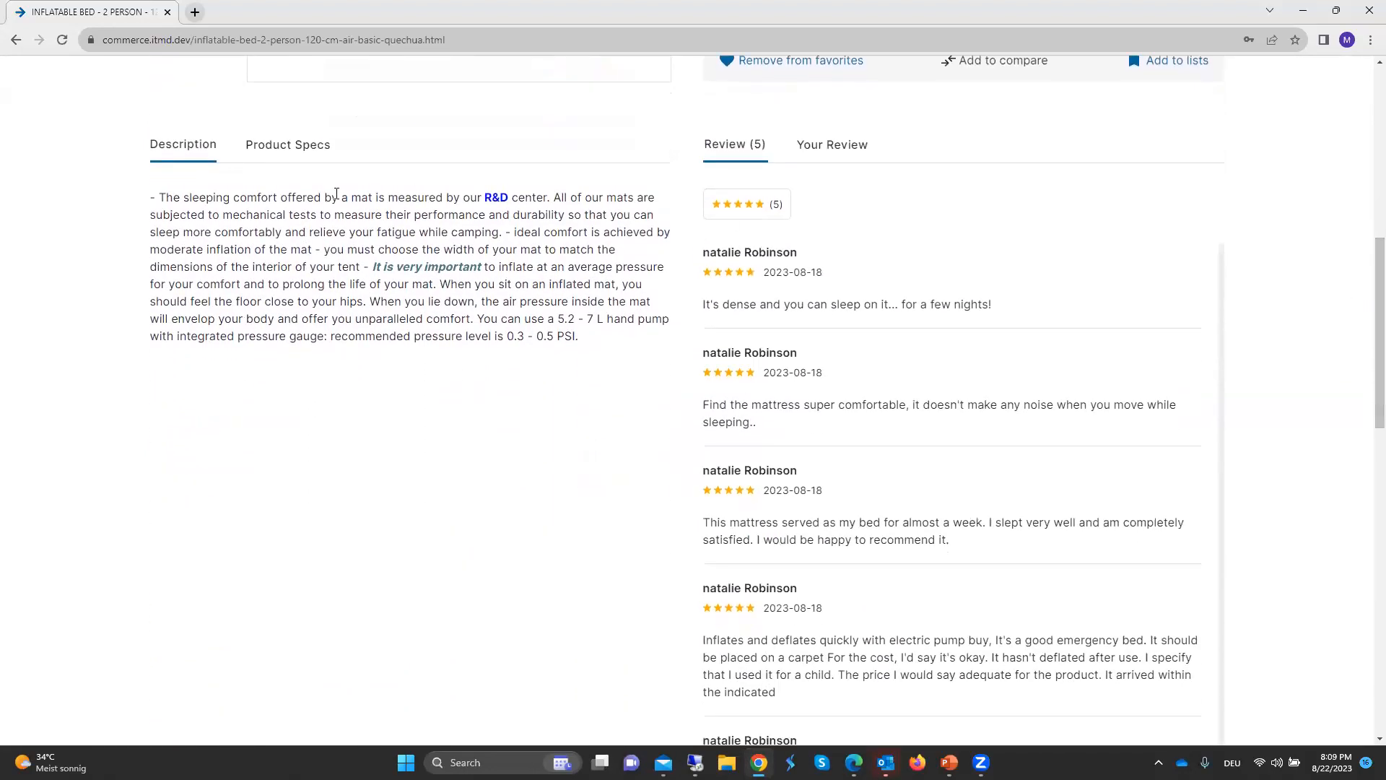
pyautogui.click(294, 147)
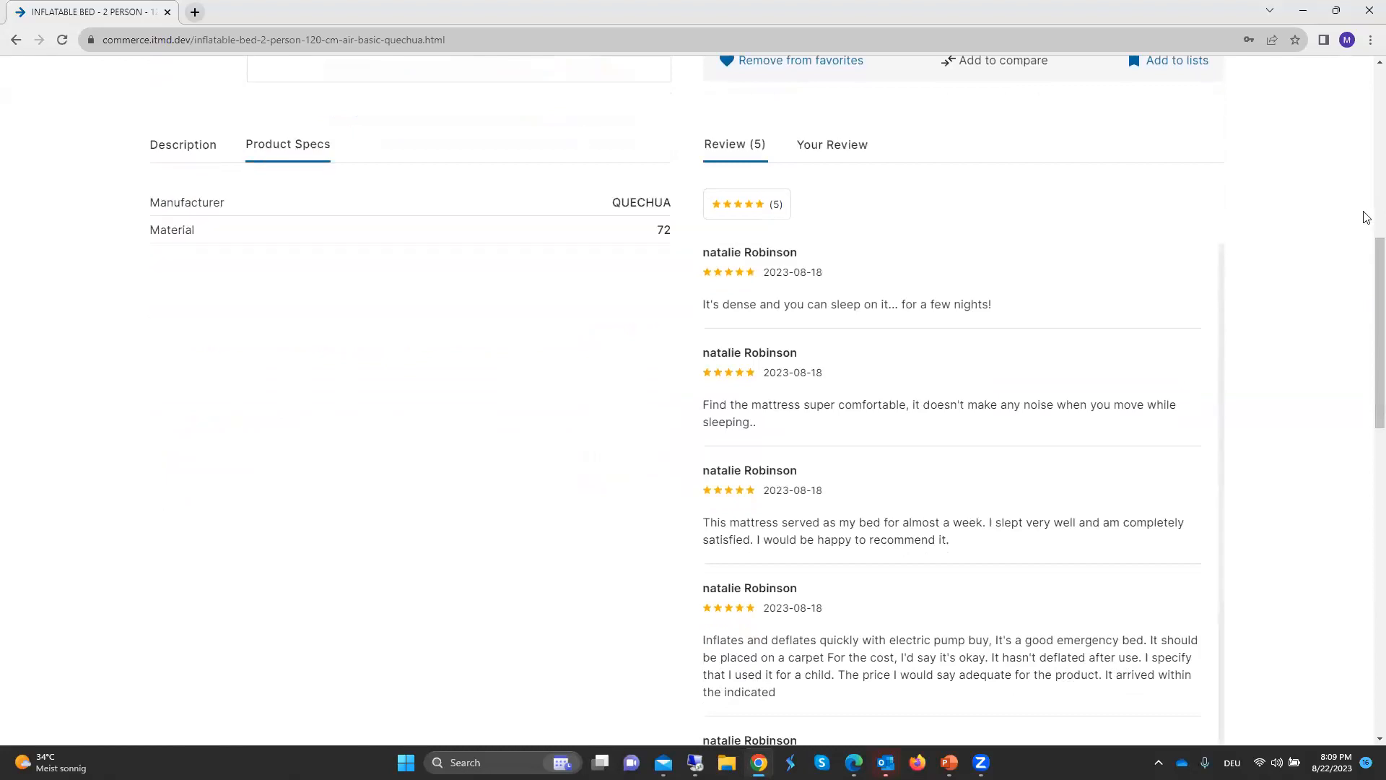
pyautogui.moveTo(1375, 253); pyautogui.dragTo(1367, 446)
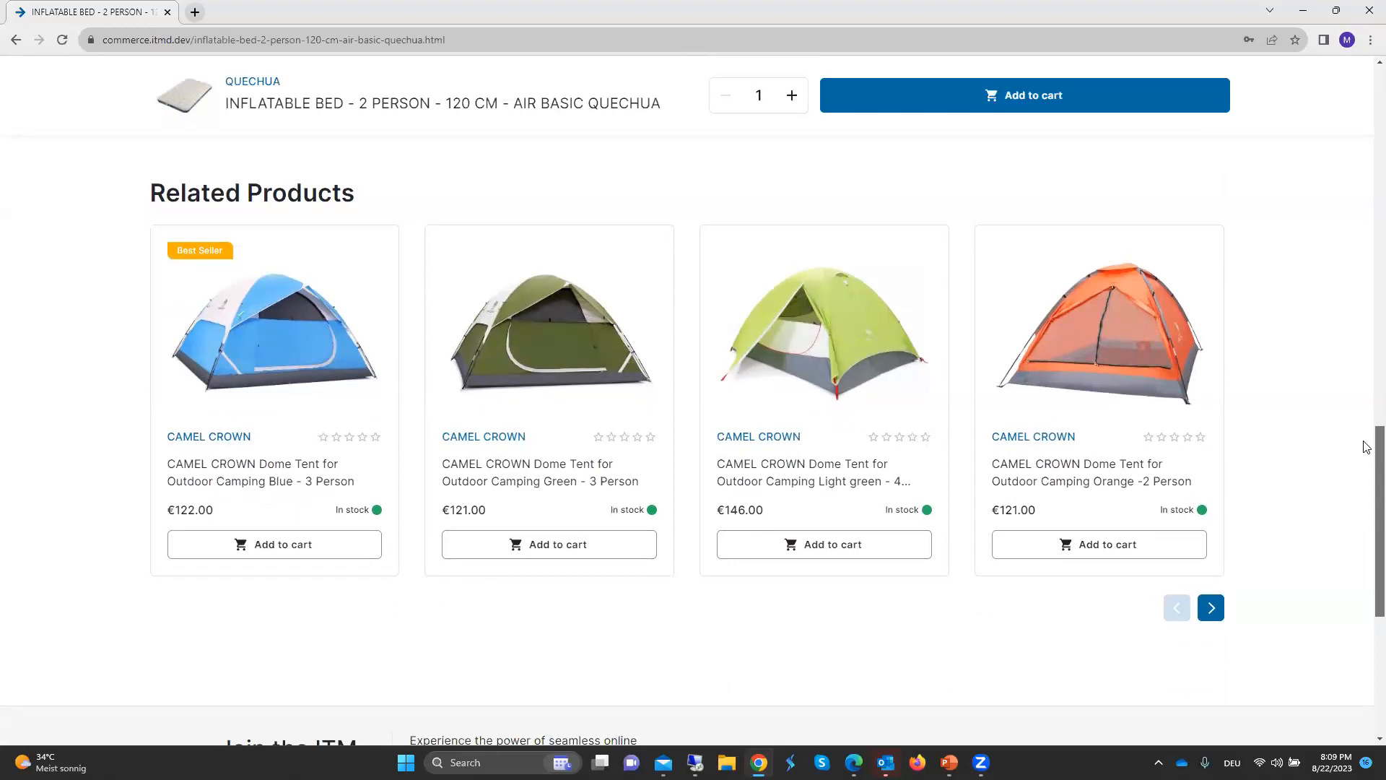
pyautogui.moveTo(1366, 443); pyautogui.dragTo(1366, 413)
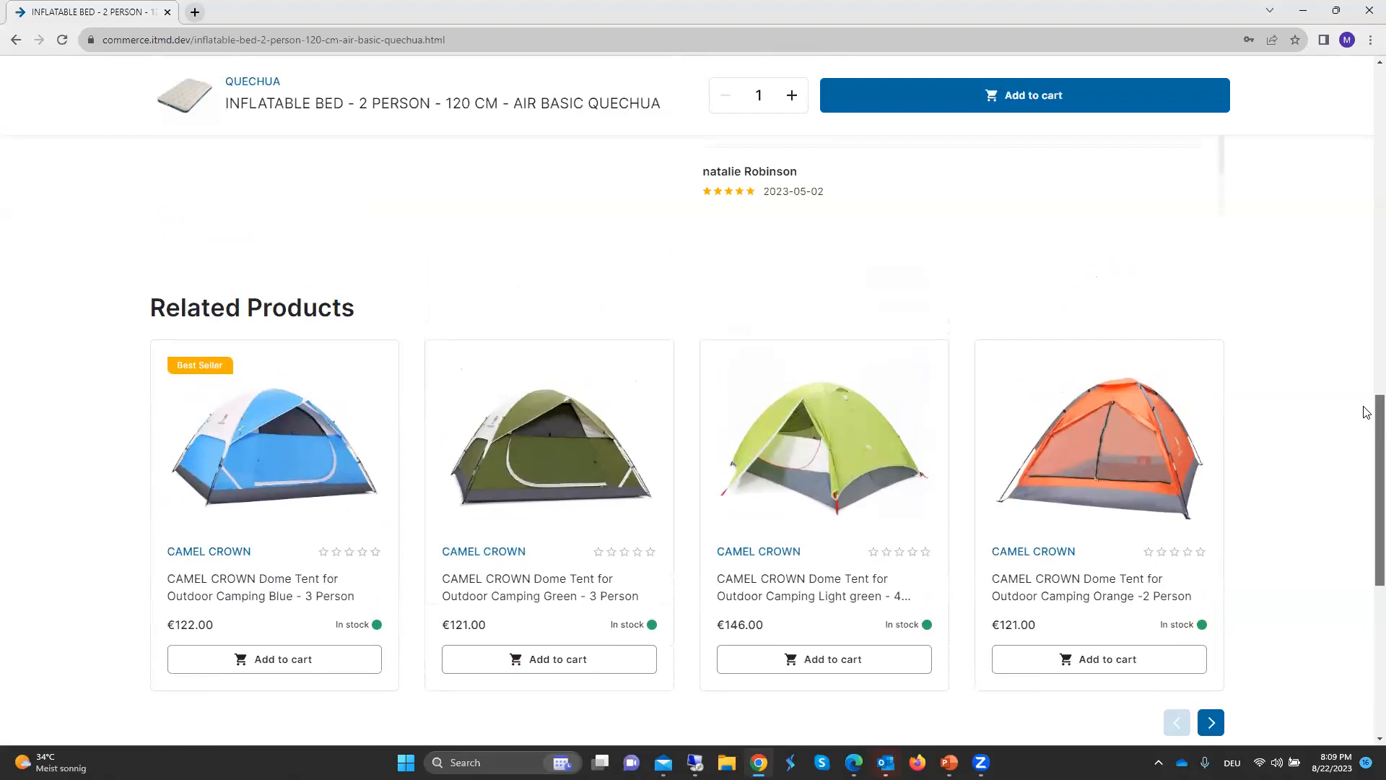
pyautogui.moveTo(1366, 412); pyautogui.dragTo(1366, 69)
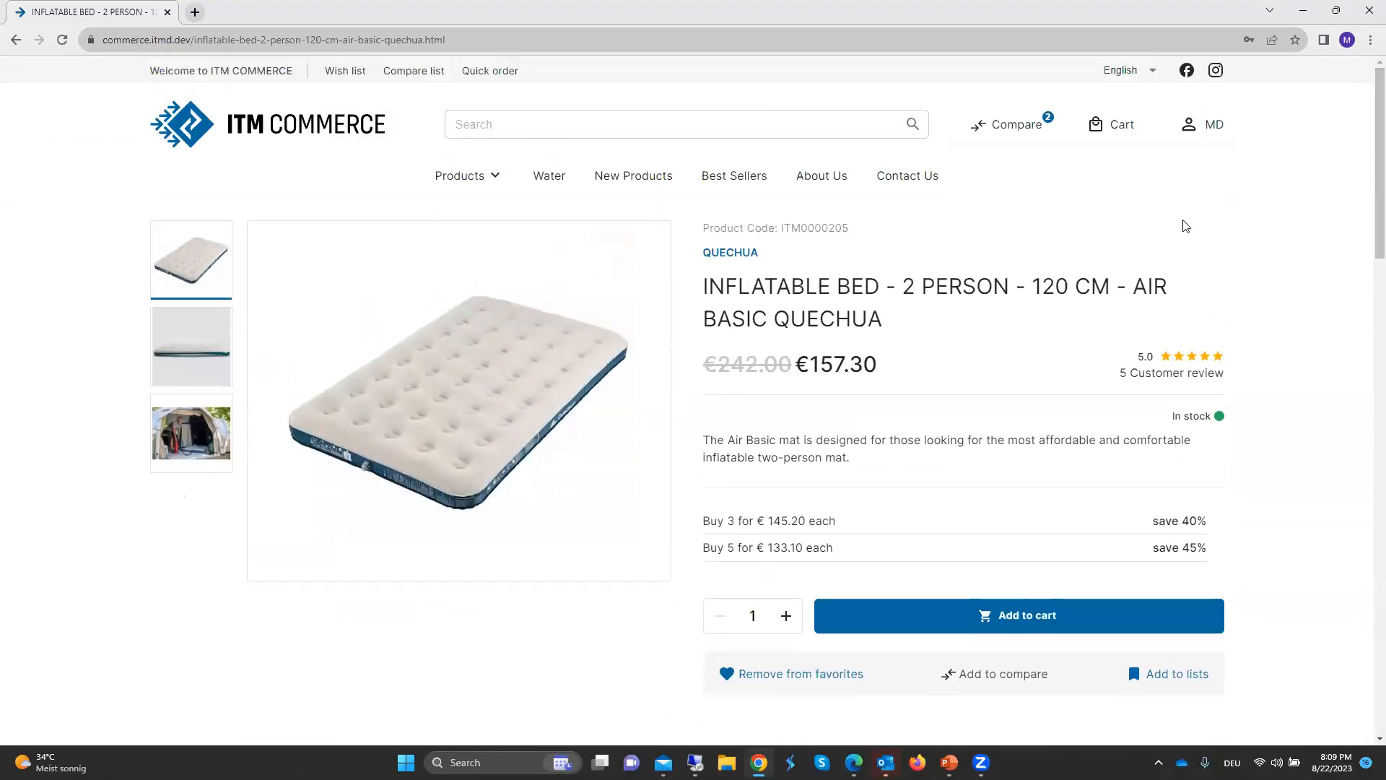
# - Add one inflatable bed to the cart and return to its product page
pyautogui.click(964, 608)
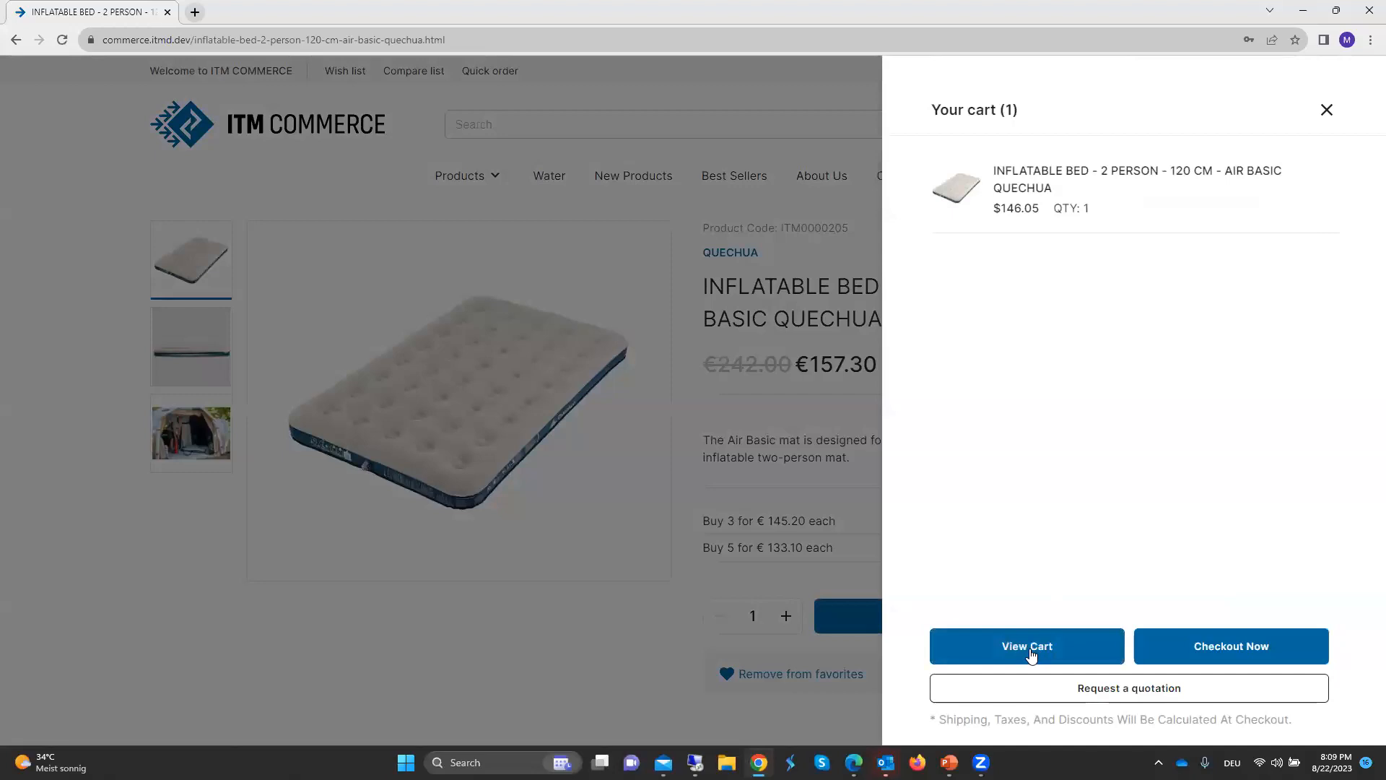
pyautogui.click(631, 641)
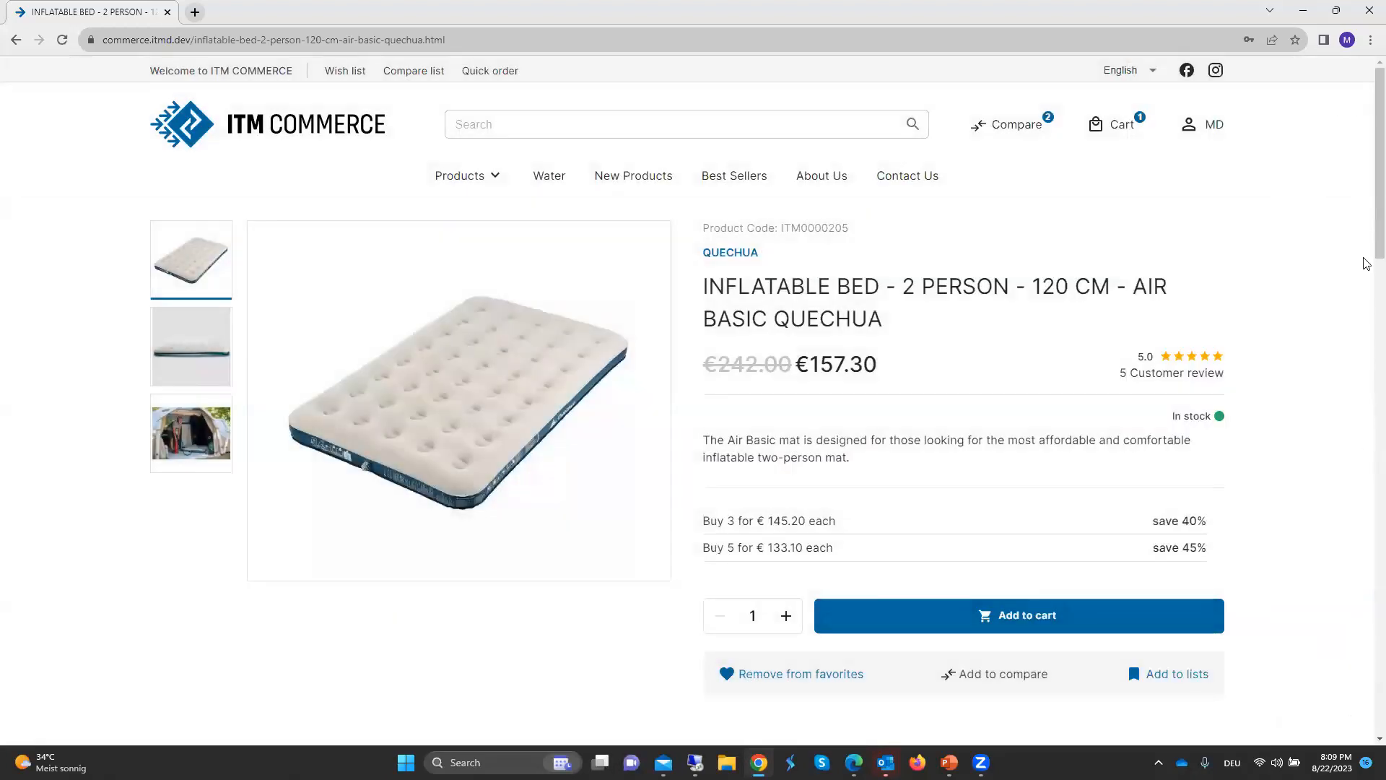
# - Open the green 3-person CAMEL CROWN dome tent from the related products and add one to the cart
pyautogui.moveTo(1365, 232); pyautogui.dragTo(1366, 594)
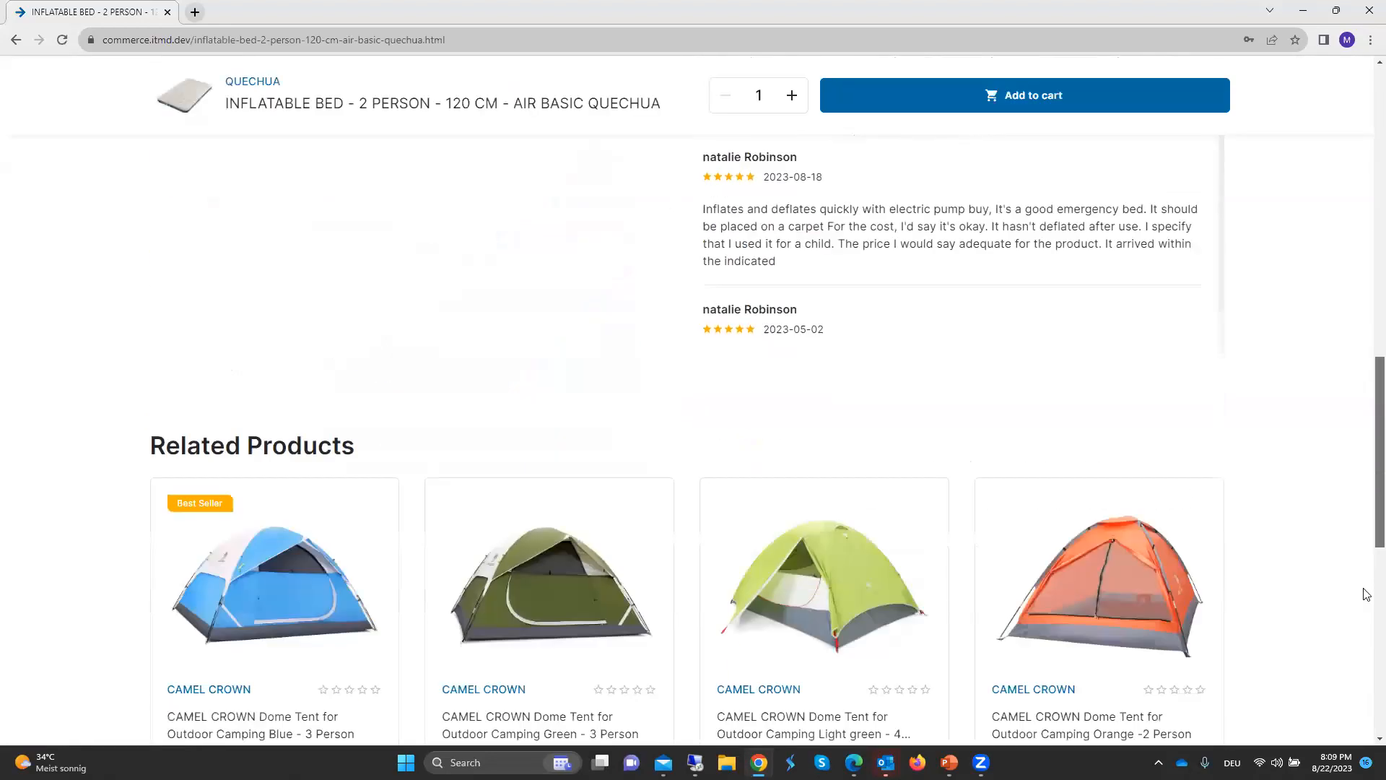
pyautogui.scroll(-5, 1364, 603)
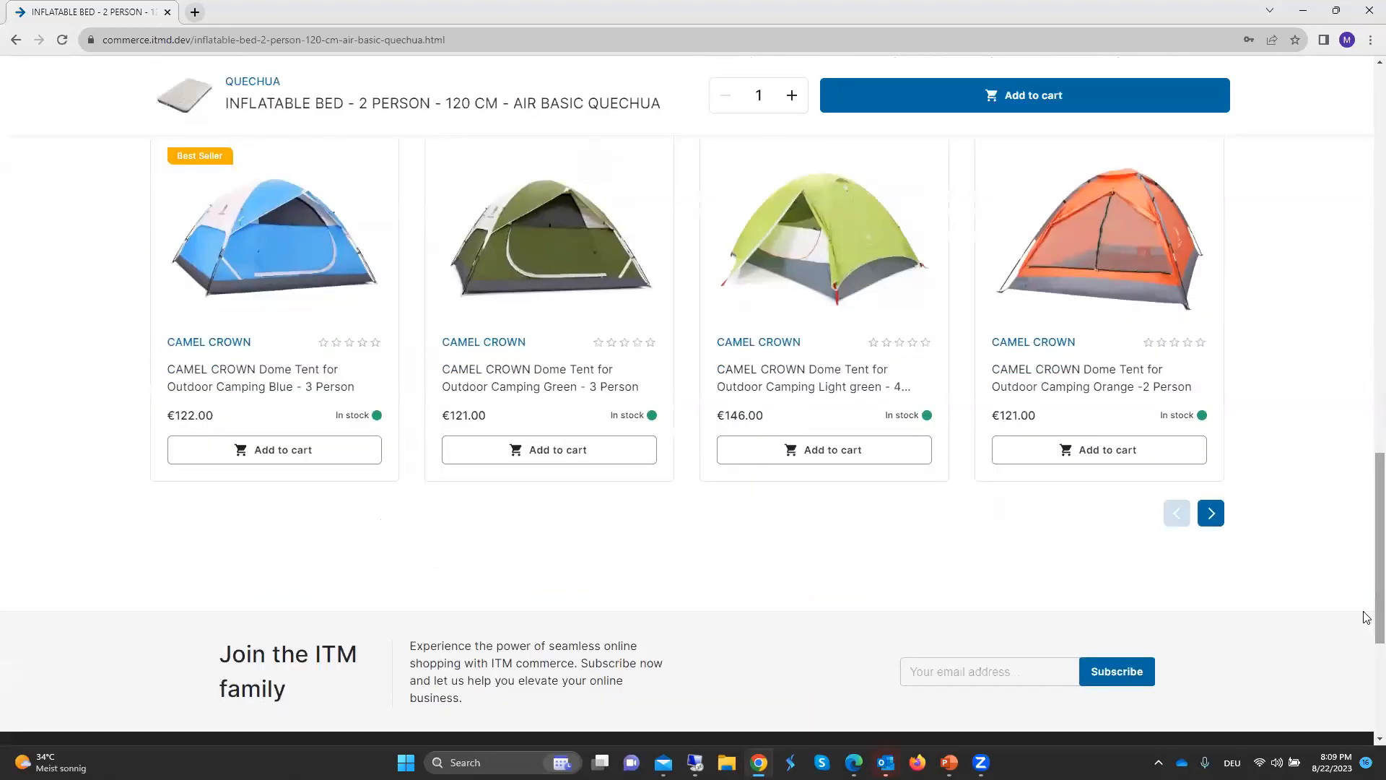
pyautogui.click(526, 290)
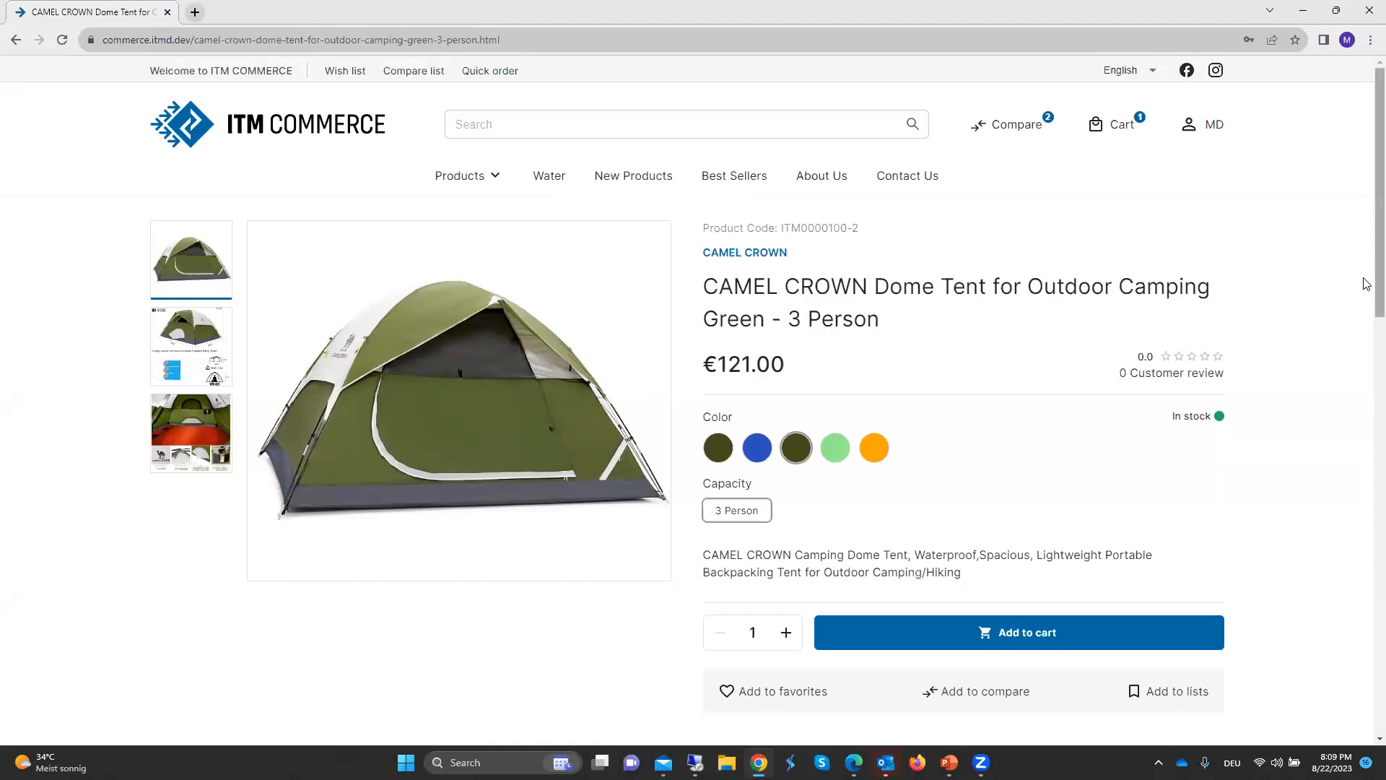
pyautogui.moveTo(1366, 273); pyautogui.dragTo(1364, 306)
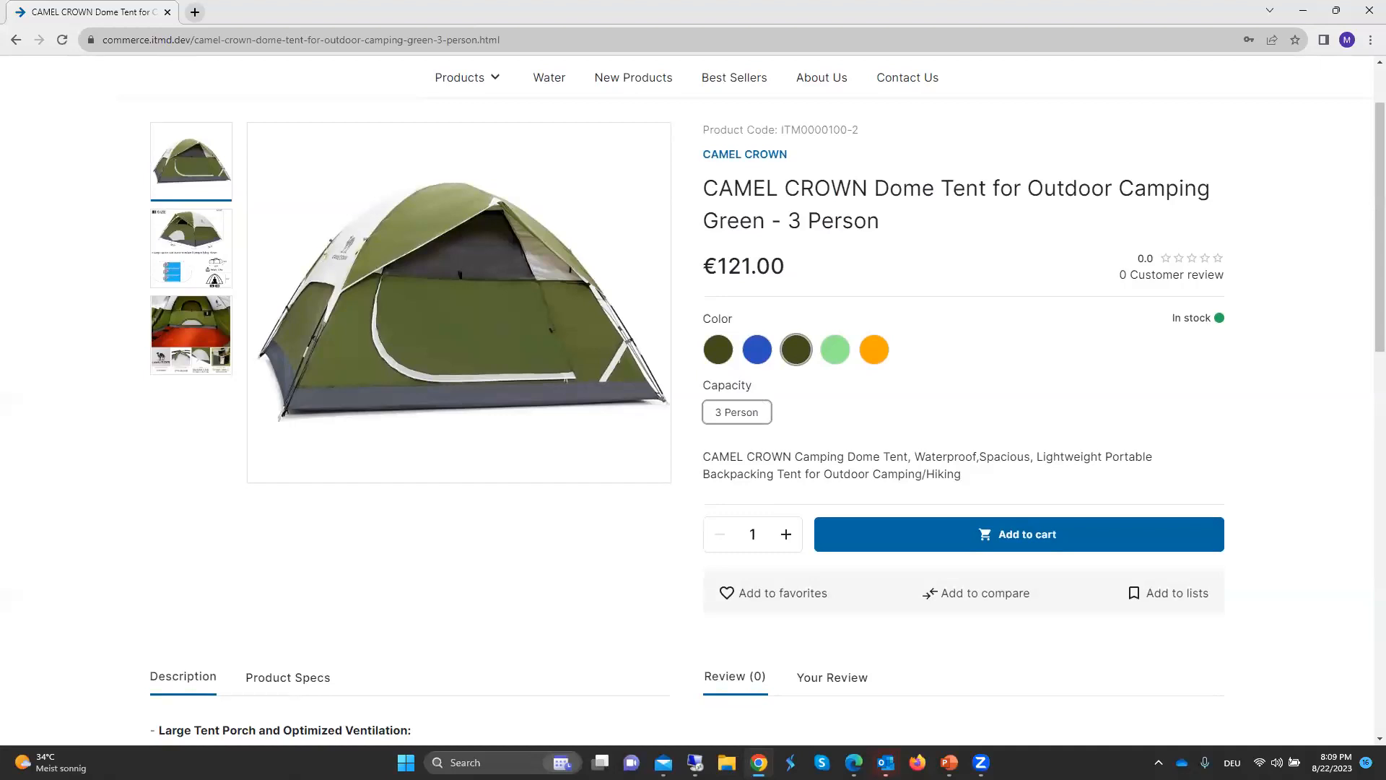
pyautogui.click(1009, 540)
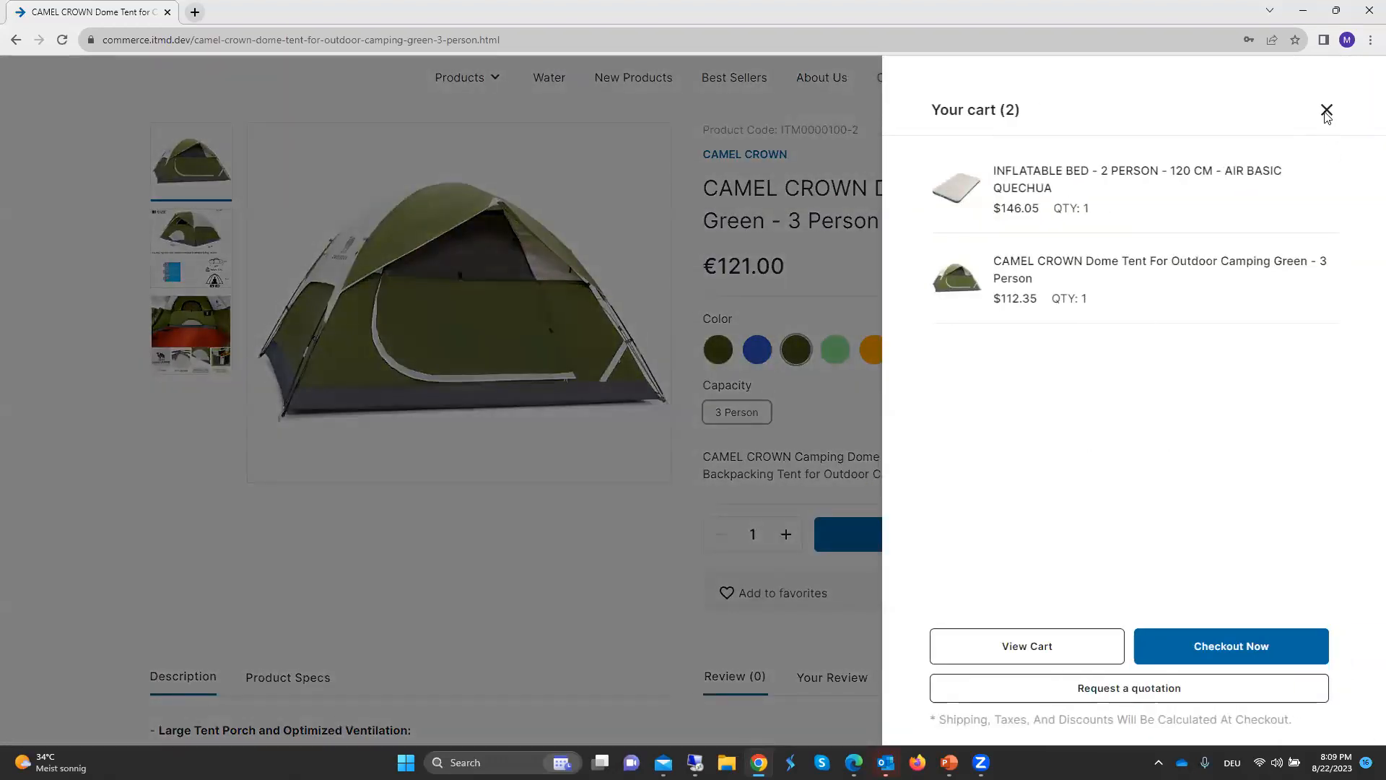
pyautogui.click(1327, 110)
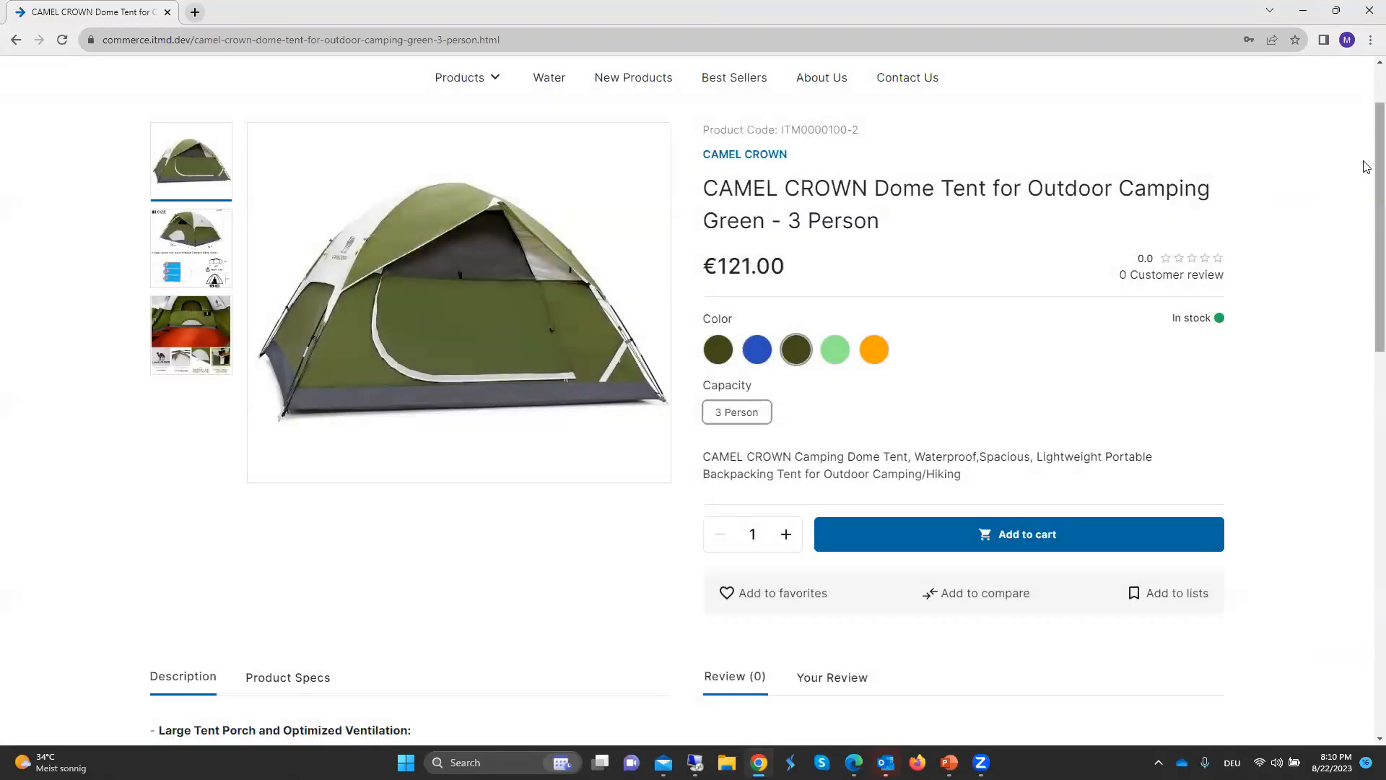
# - Review the lists available for saving the green tent and look over its description and comparison options
pyautogui.scroll(-1, 1367, 174)
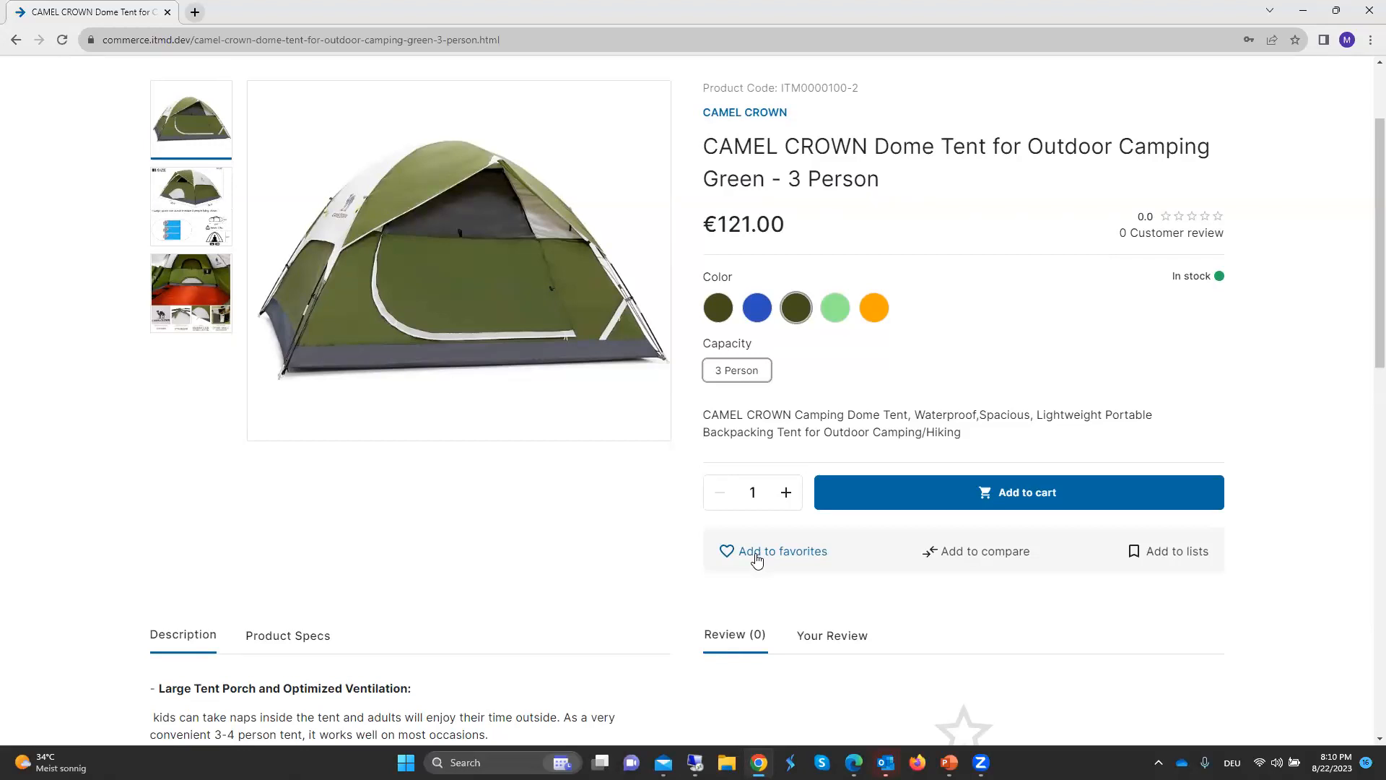
pyautogui.click(1165, 560)
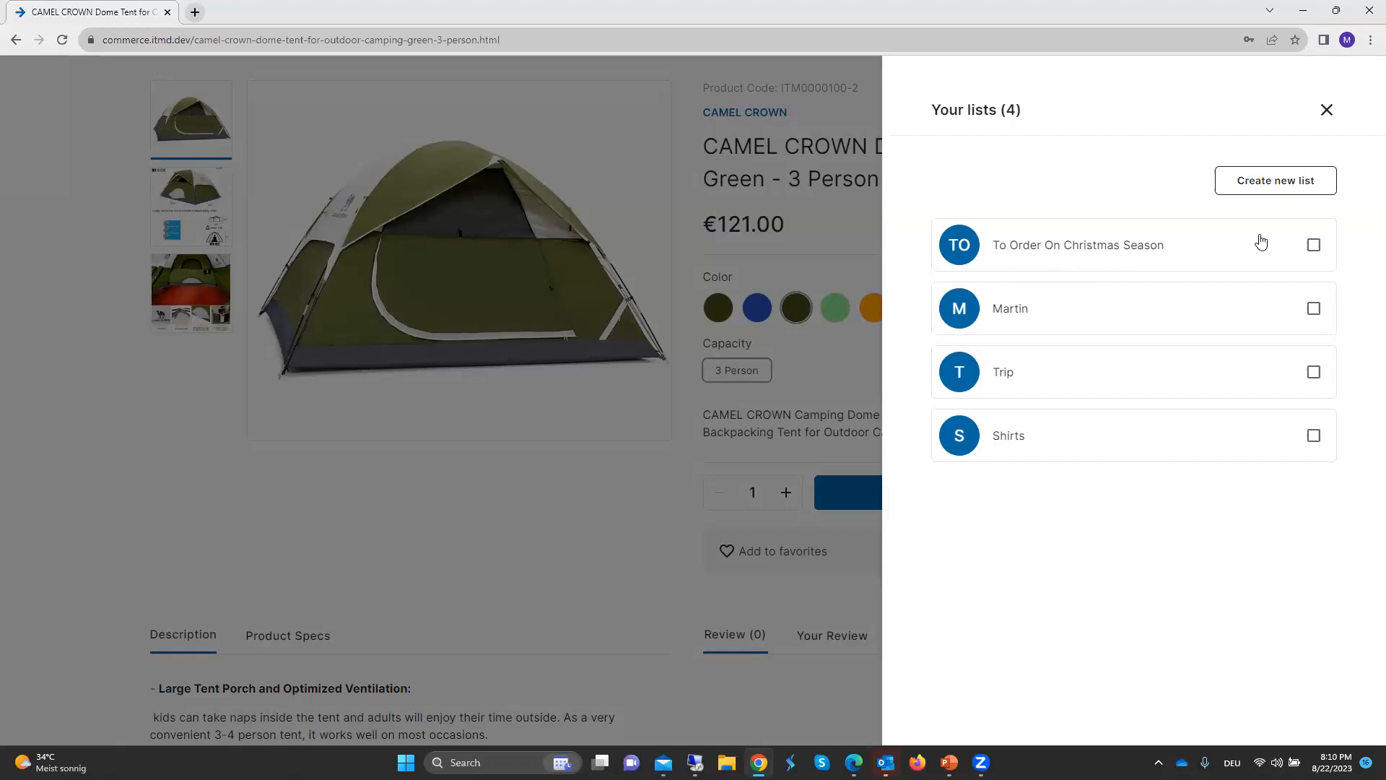
pyautogui.click(1327, 112)
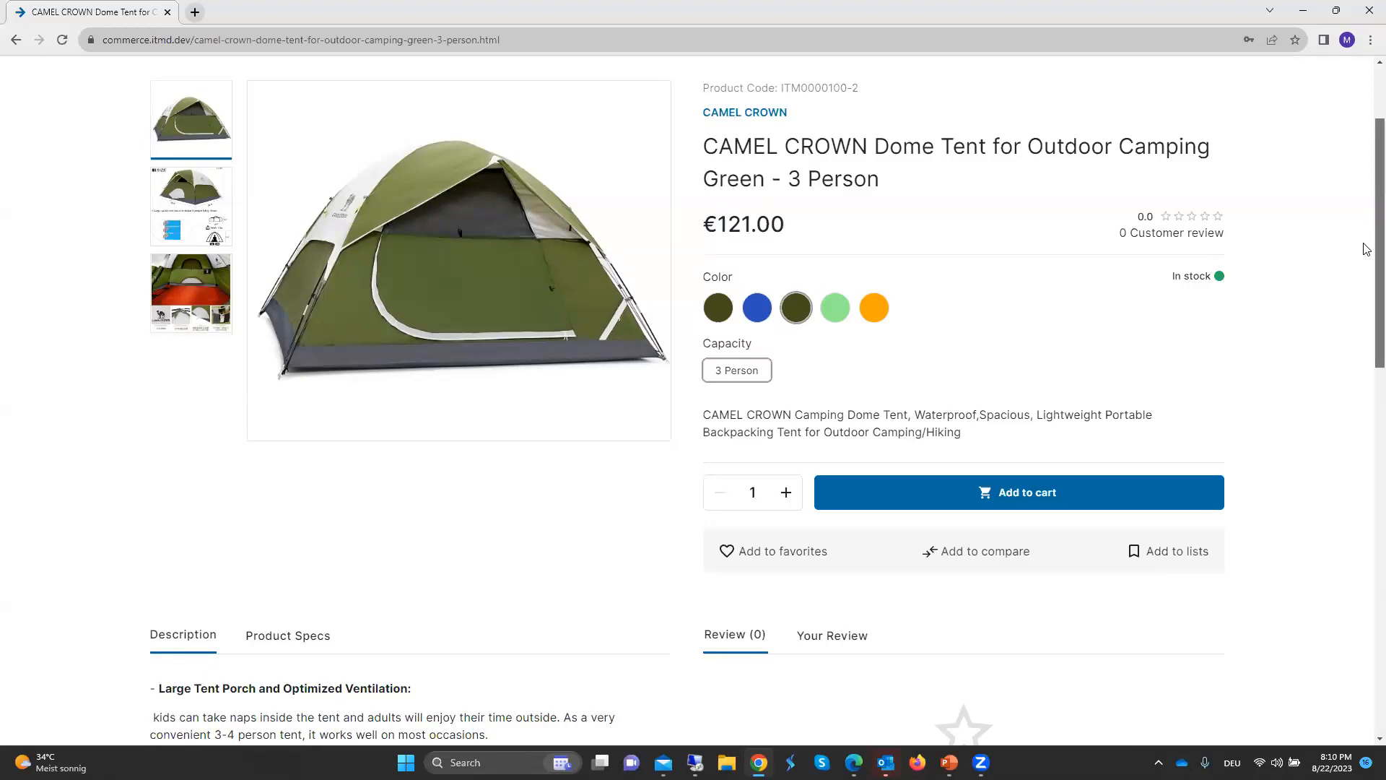
pyautogui.scroll(-2, 1366, 246)
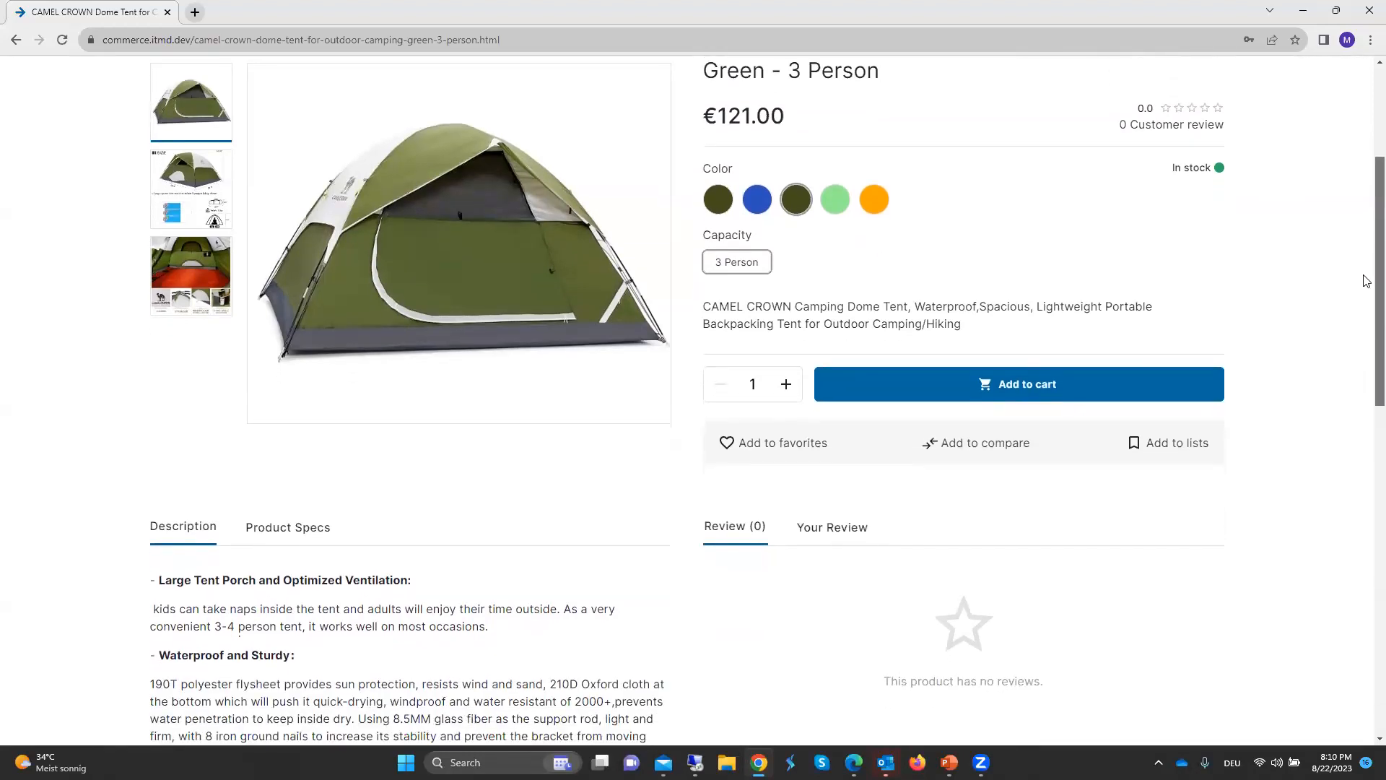
pyautogui.scroll(-1, 1366, 280)
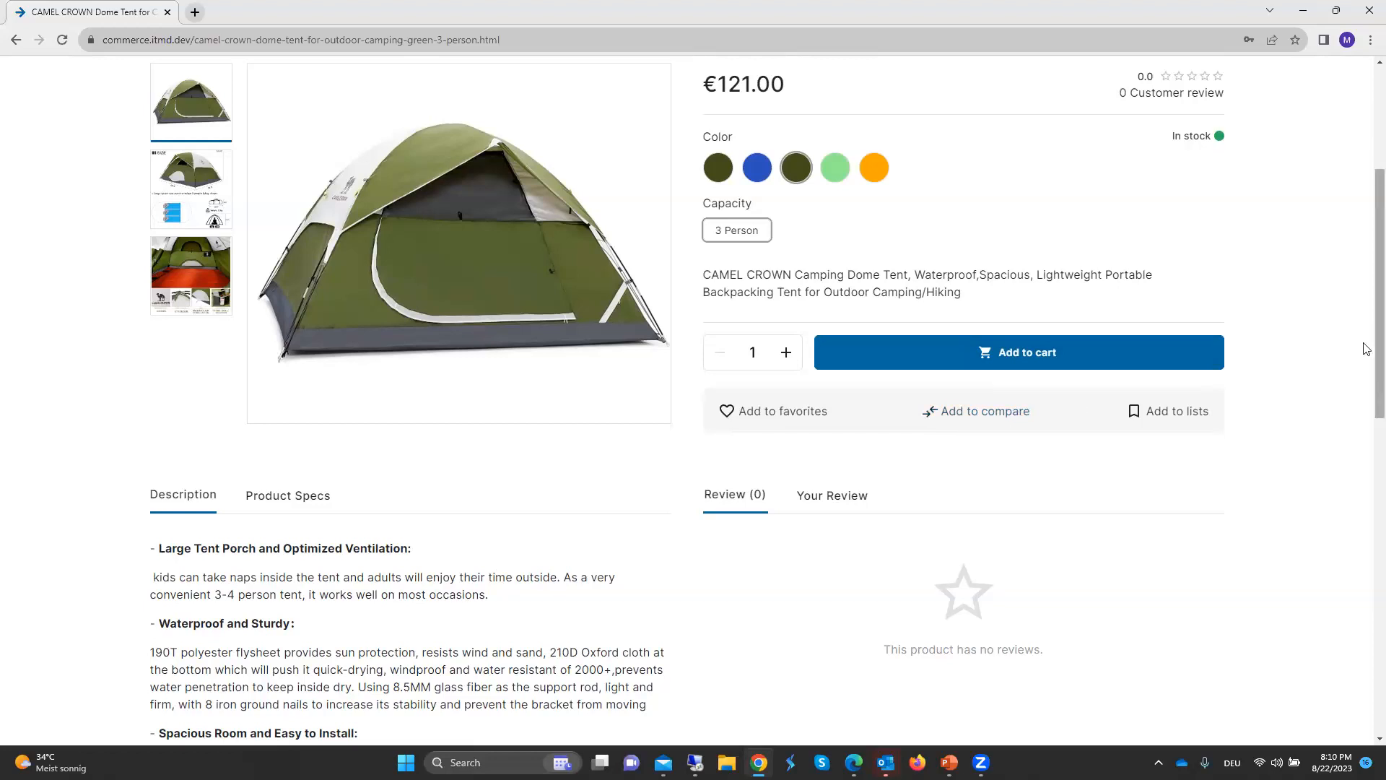
pyautogui.scroll(4, 1365, 346)
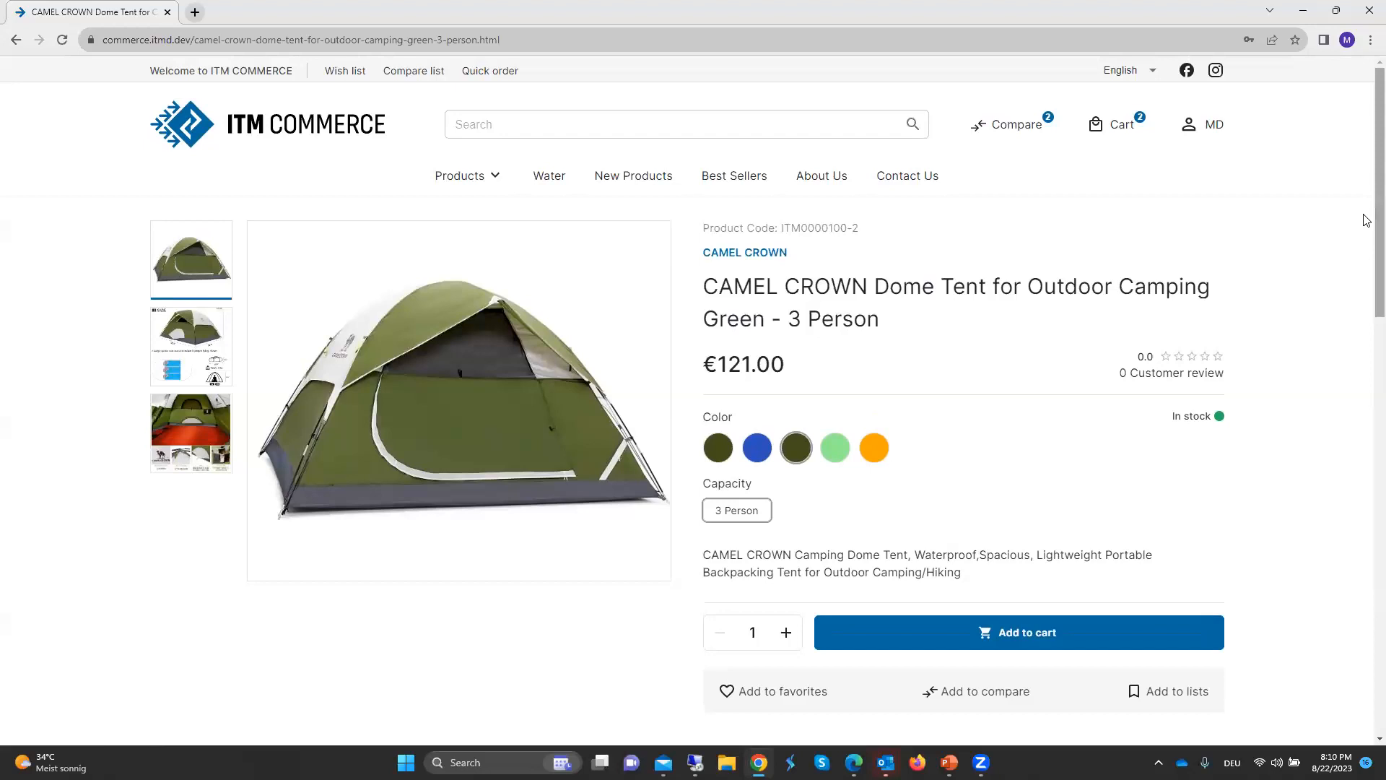
# - Request a quotation for the two cart items and set the inflatable bed's requested price to €150
pyautogui.click(1129, 127)
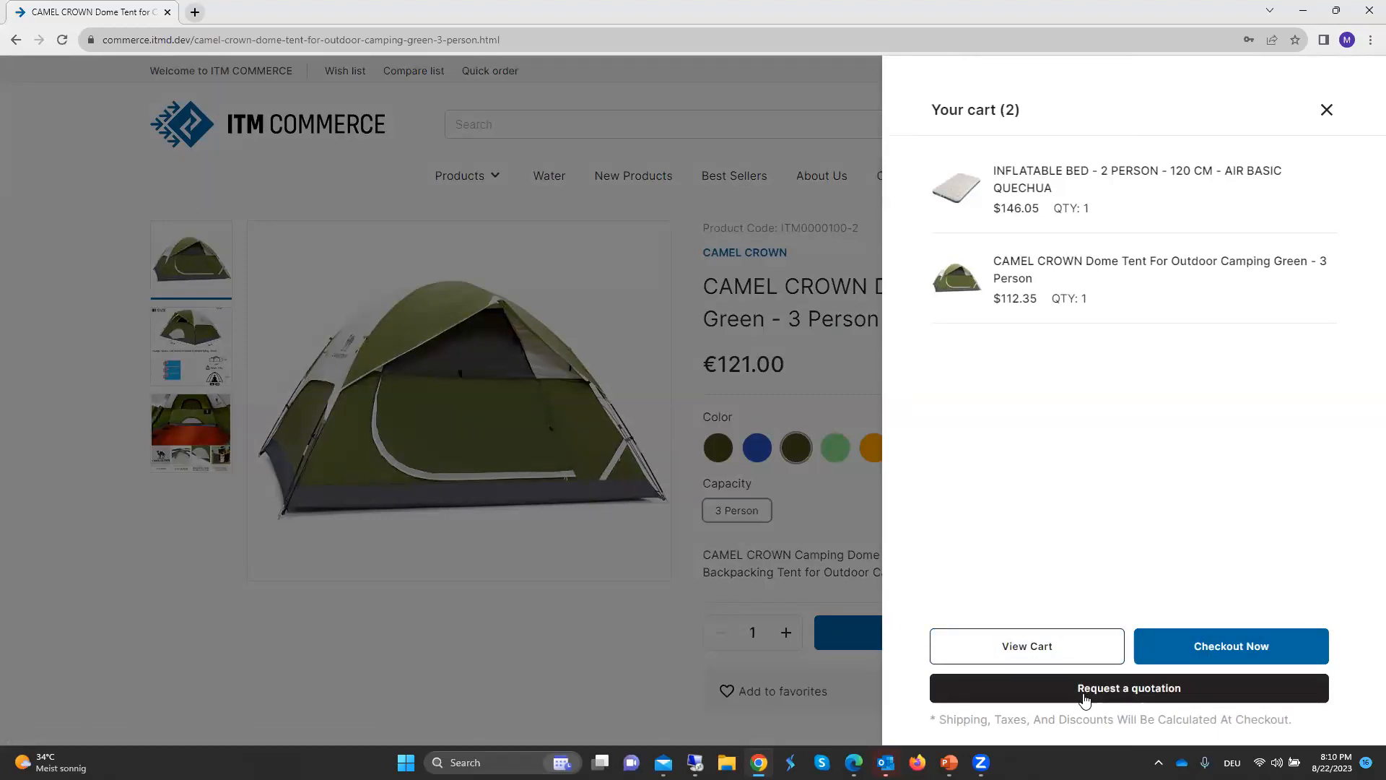
pyautogui.click(1123, 696)
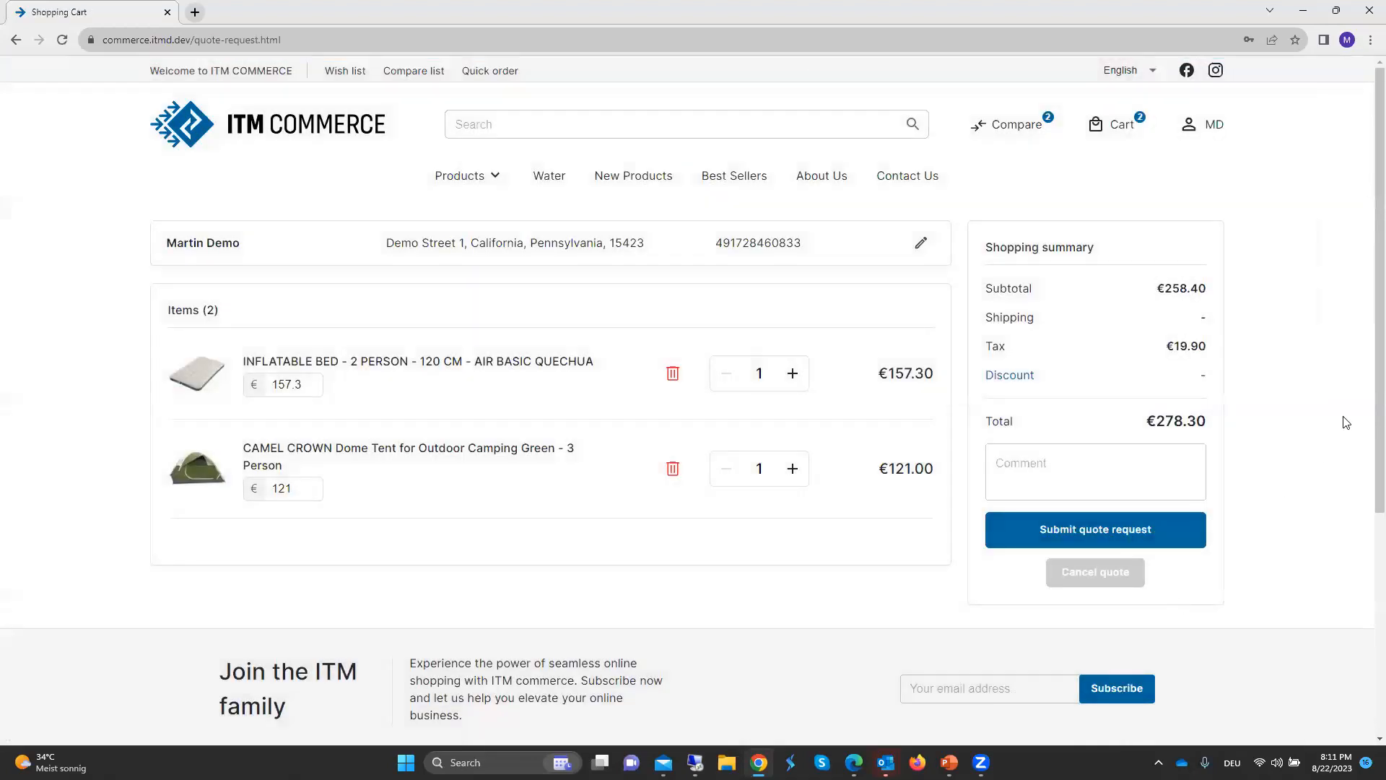
pyautogui.scroll(-1, 1365, 318)
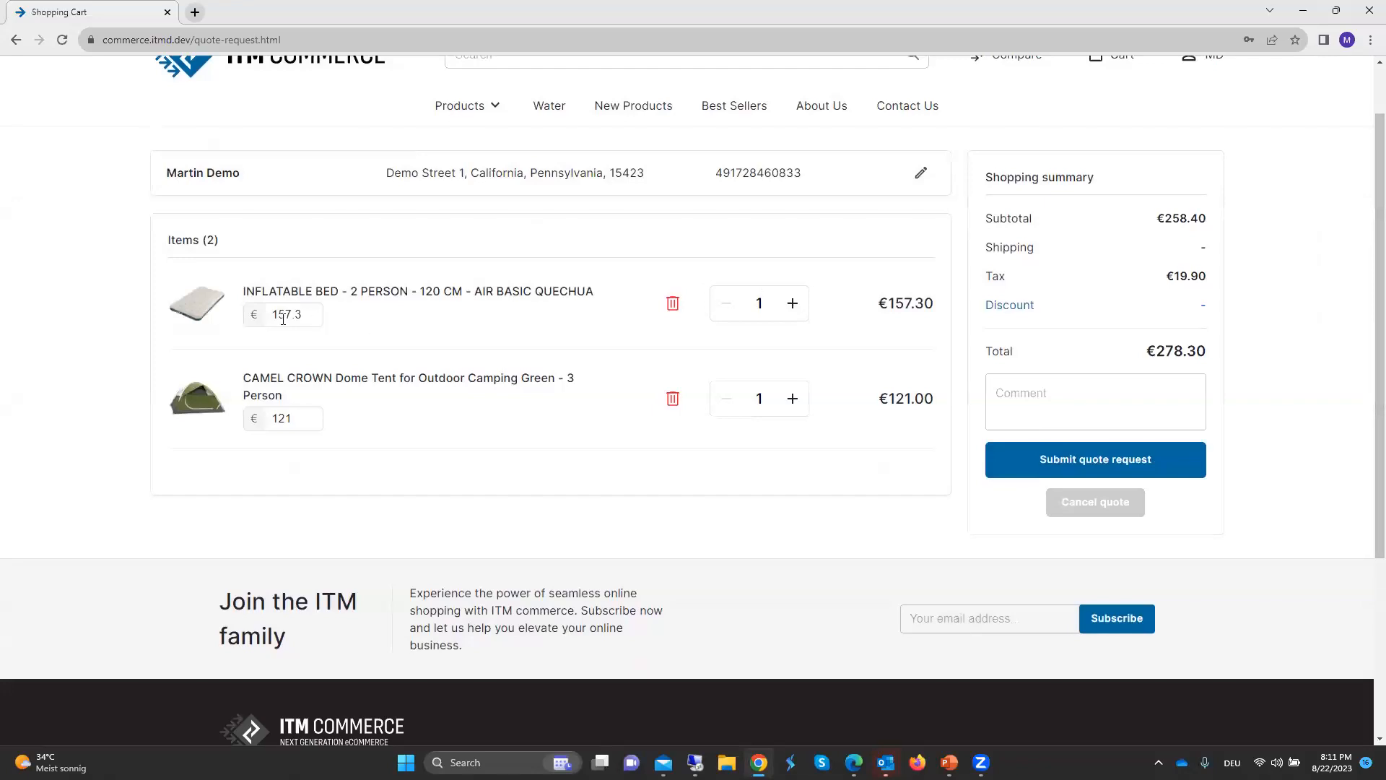
pyautogui.doubleClick(286, 315)
pyautogui.write('150')
pyautogui.click(337, 315)
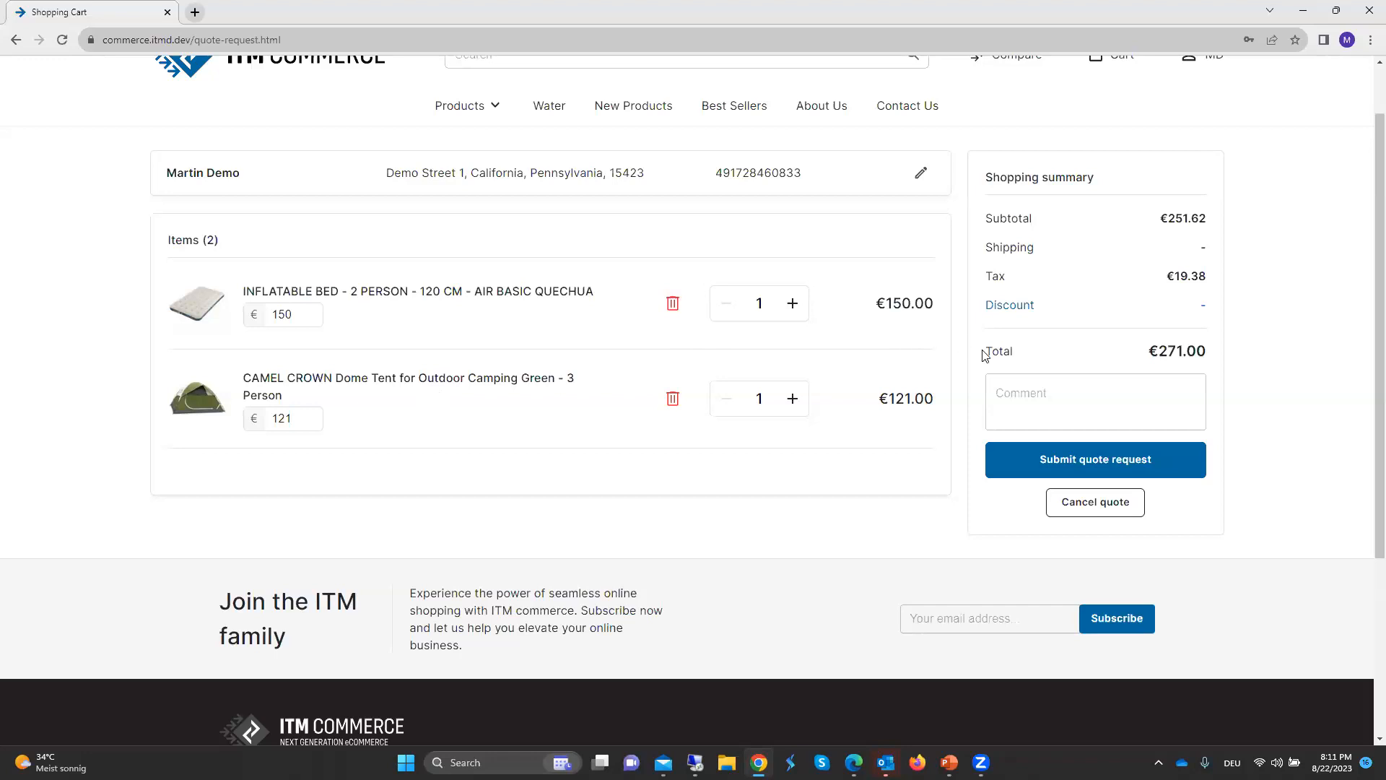
# - Submit the quote request for the bed and tent, and review it alongside the earlier requests in the account's quote request list
pyautogui.click(1083, 462)
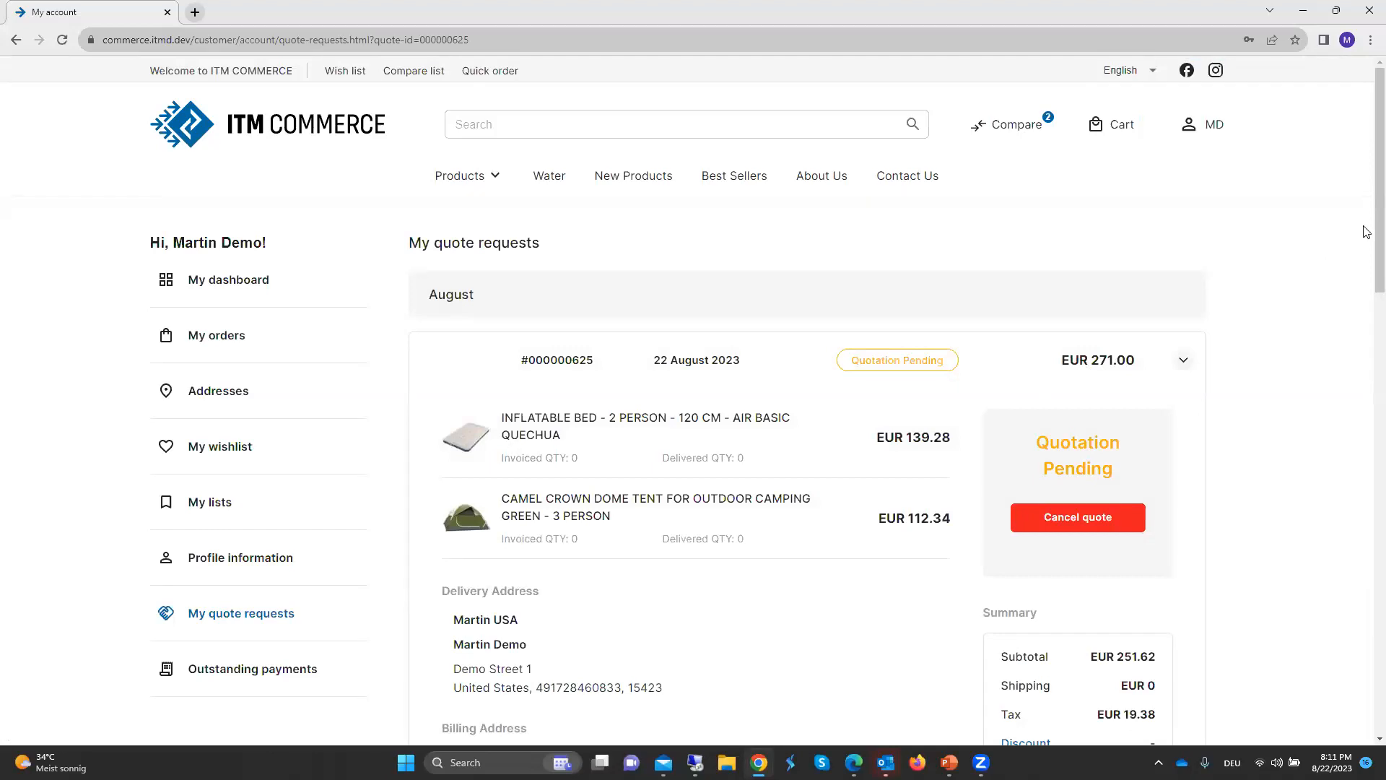
pyautogui.moveTo(1365, 235); pyautogui.dragTo(1365, 283)
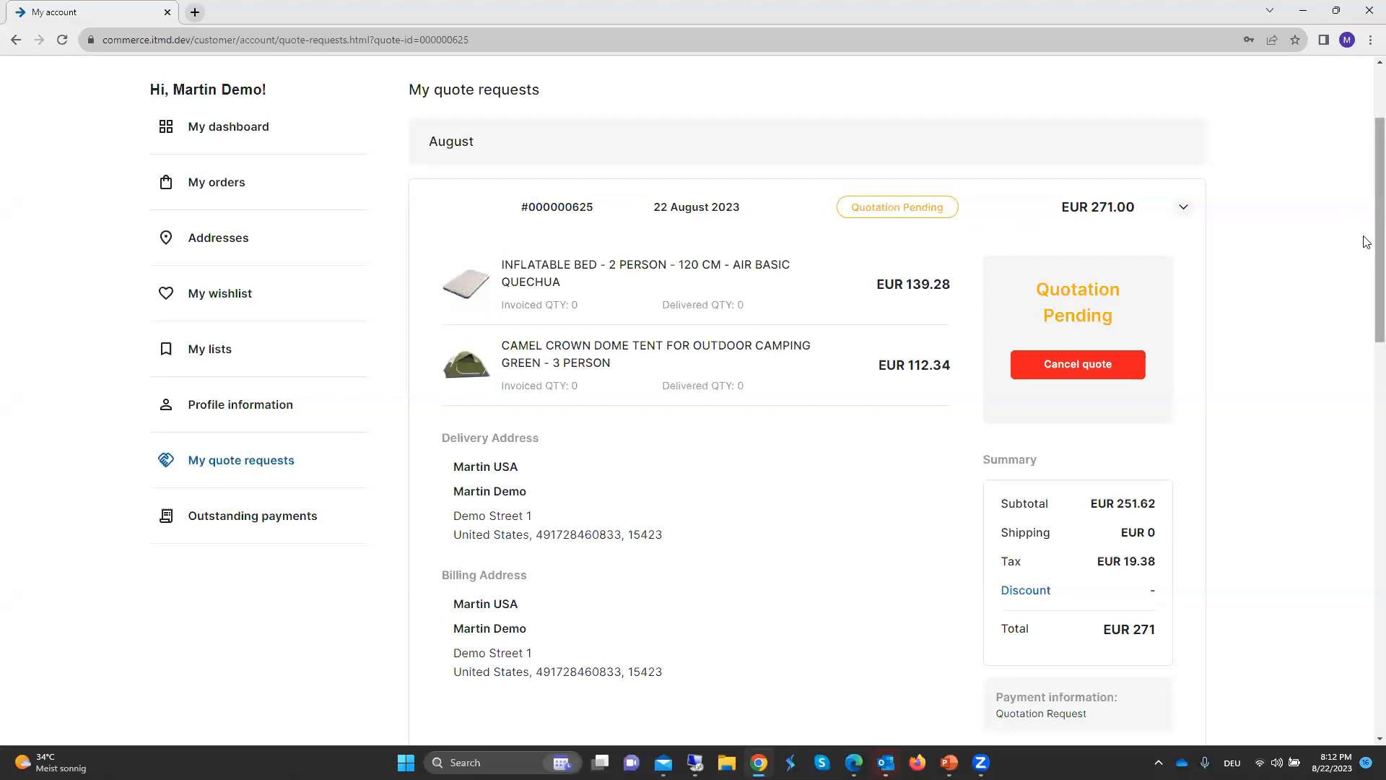
pyautogui.scroll(-2, 1366, 242)
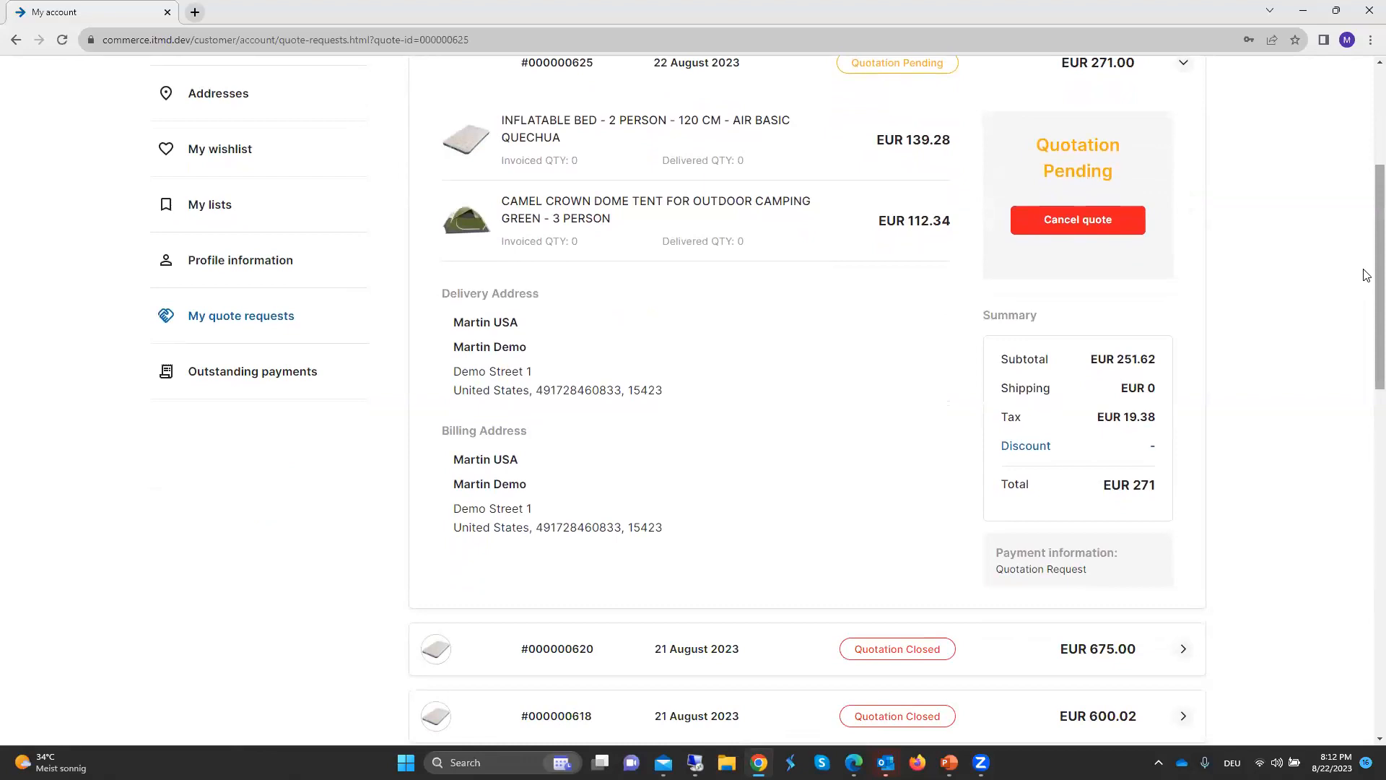
pyautogui.scroll(-4, 1367, 274)
pyautogui.scroll(-3, 1366, 376)
pyautogui.moveTo(1367, 439)
pyautogui.mouseDown()
pyautogui.moveTo(1365, 491)
pyautogui.moveTo(1362, 436)
pyautogui.mouseUp()
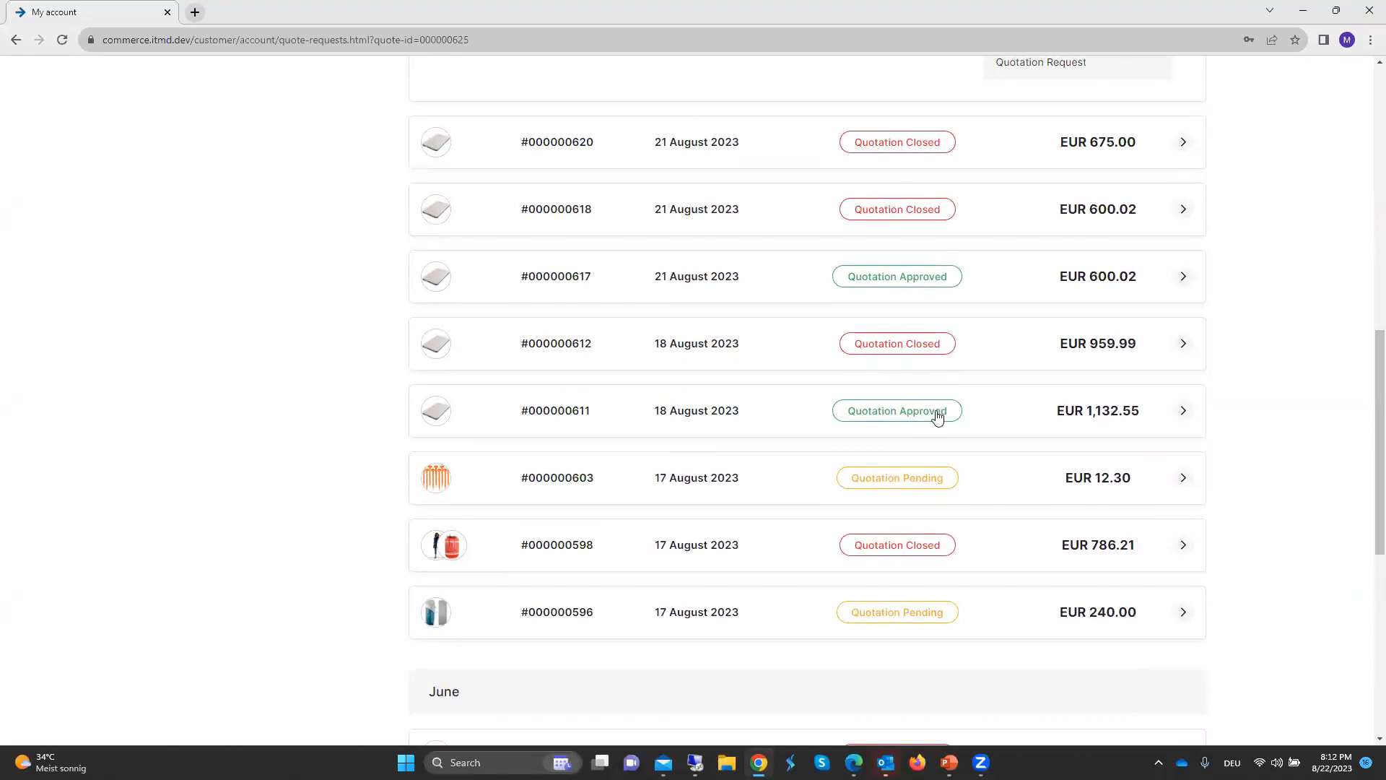
pyautogui.moveTo(1365, 479); pyautogui.dragTo(1367, 206)
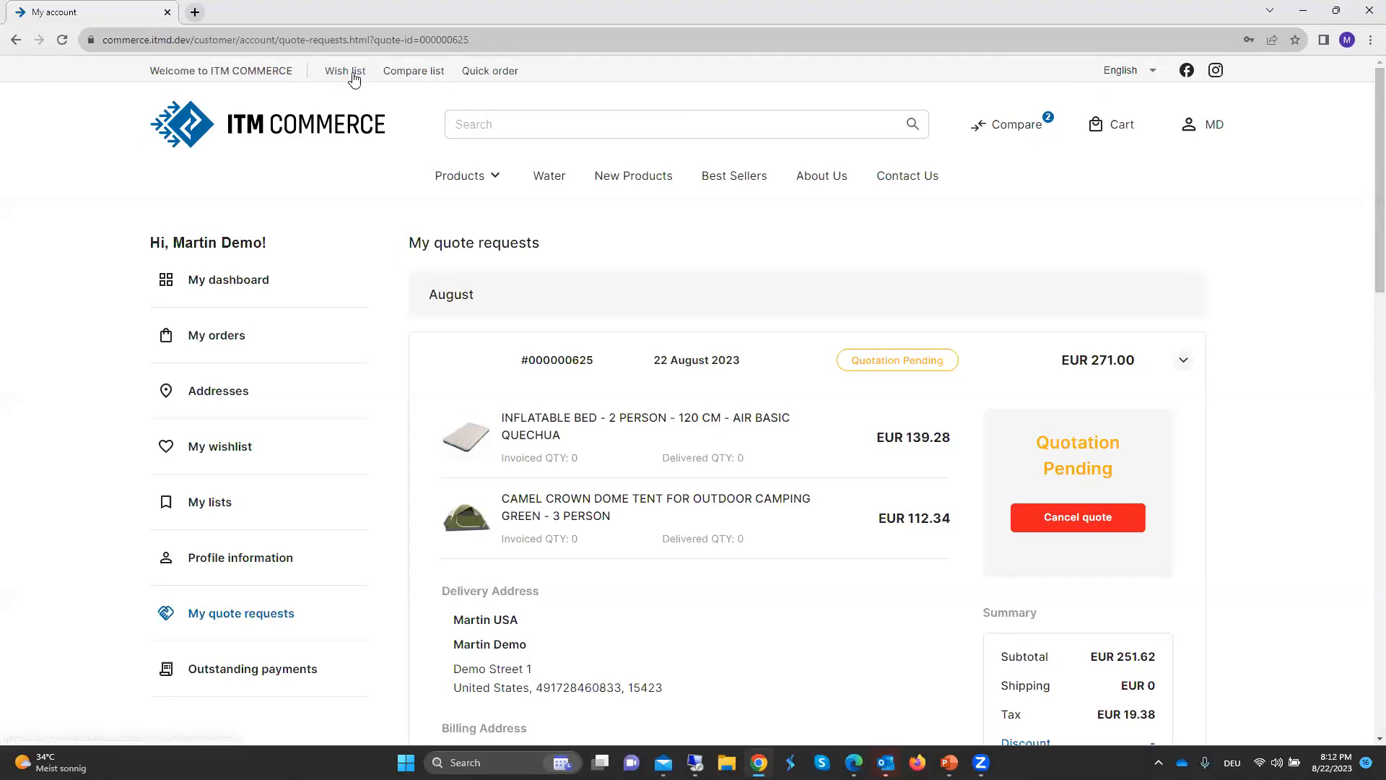
# - Add the black size S Women's Fitness Tights, ITMD Whey Protein Powder and Hikemax Tent Stakes to the cart together through Quick order
pyautogui.click(478, 75)
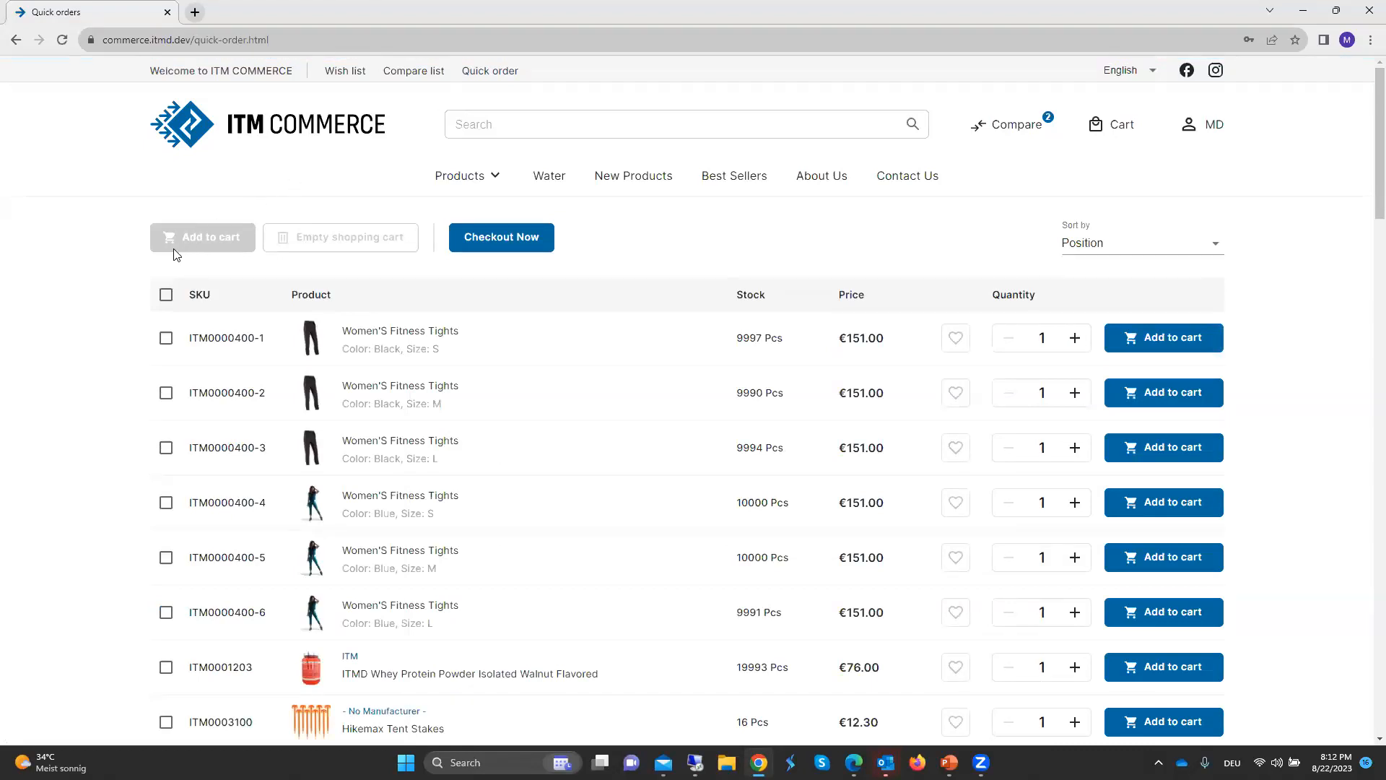
pyautogui.click(166, 339)
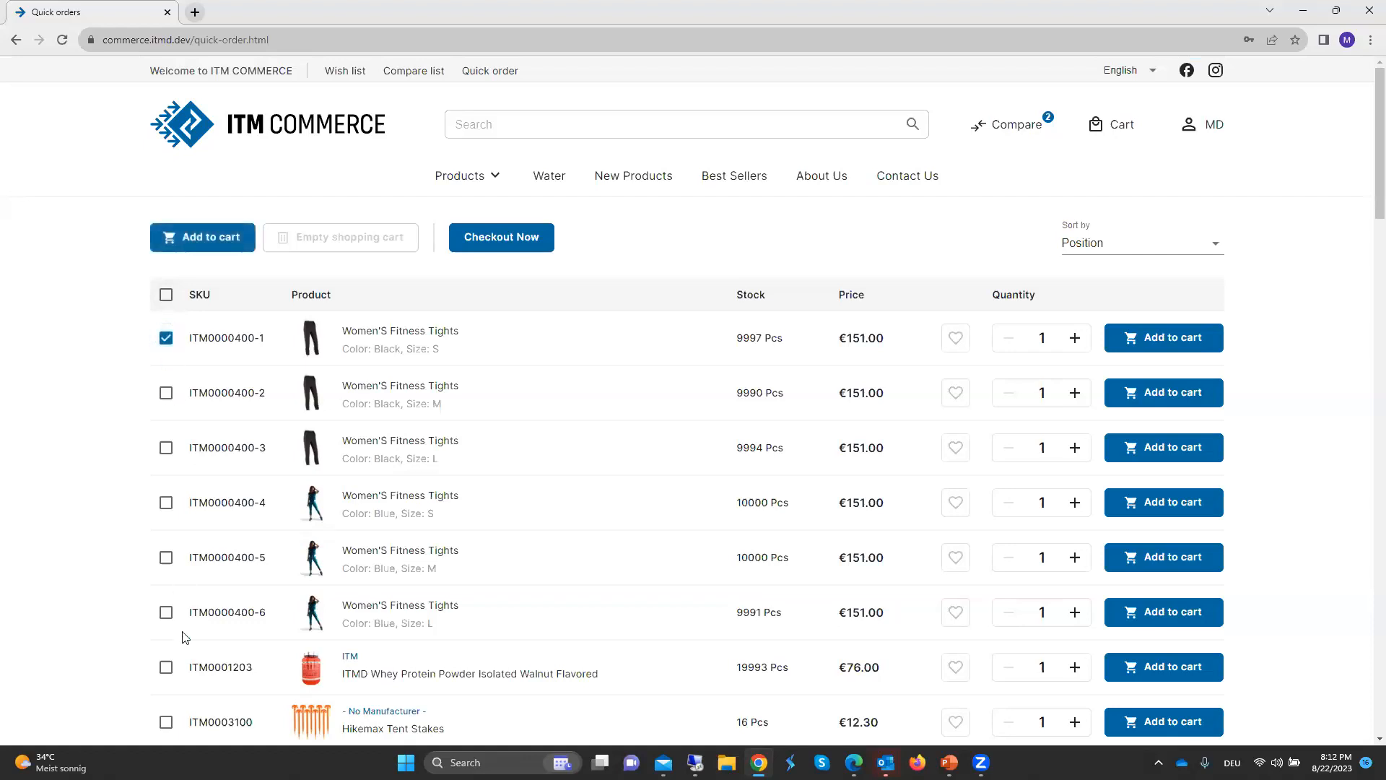
pyautogui.click(167, 670)
pyautogui.click(167, 724)
pyautogui.click(221, 241)
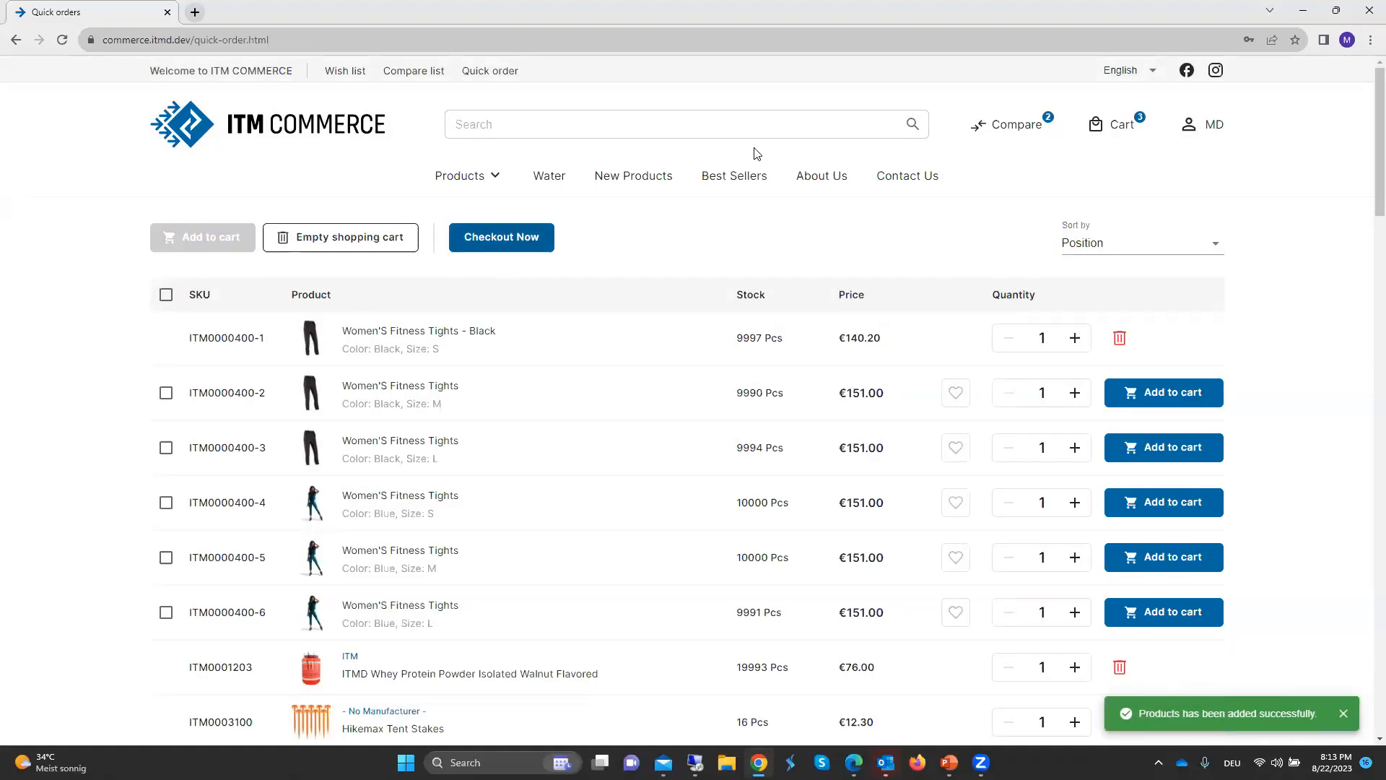
# - Remove the fitness tights, tent stakes and whey protein from the full cart view, and return to the shop's home page
pyautogui.click(1121, 124)
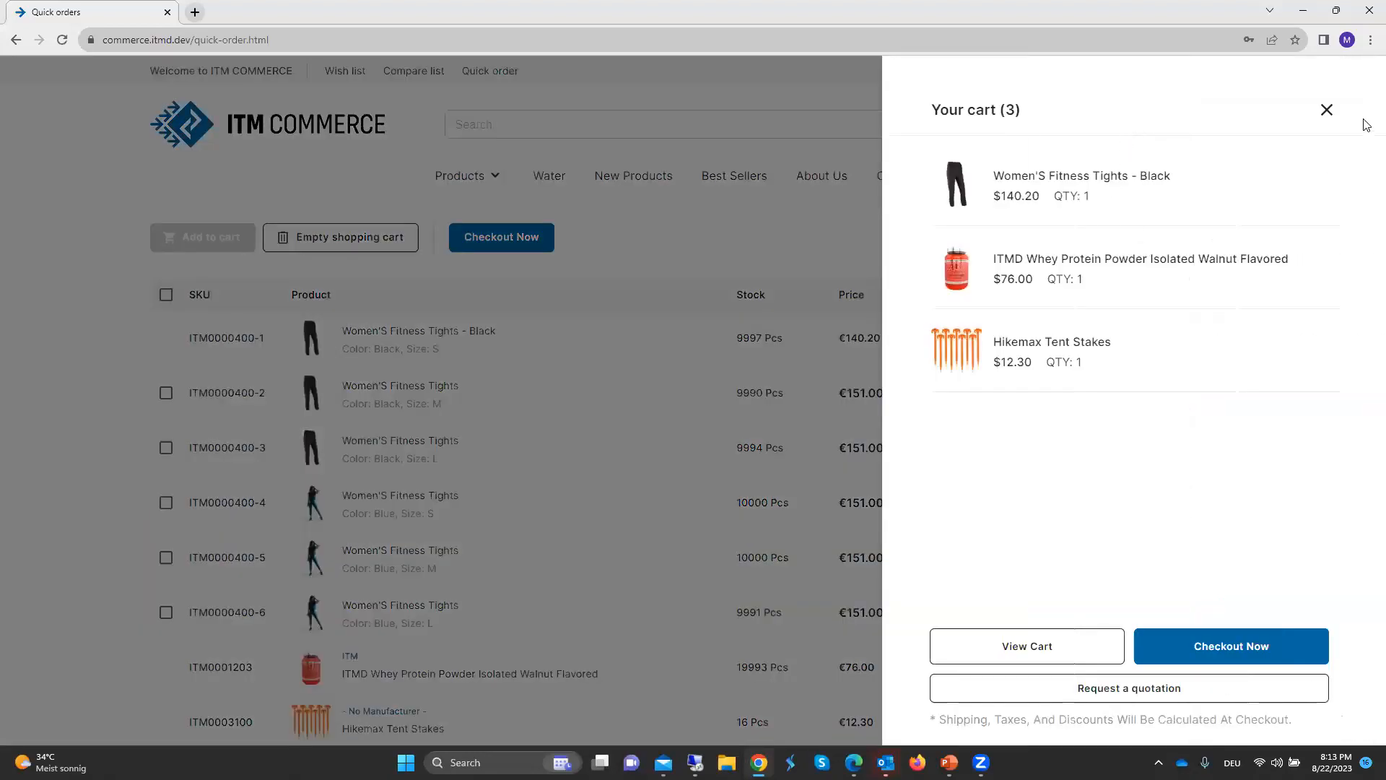
pyautogui.click(1041, 652)
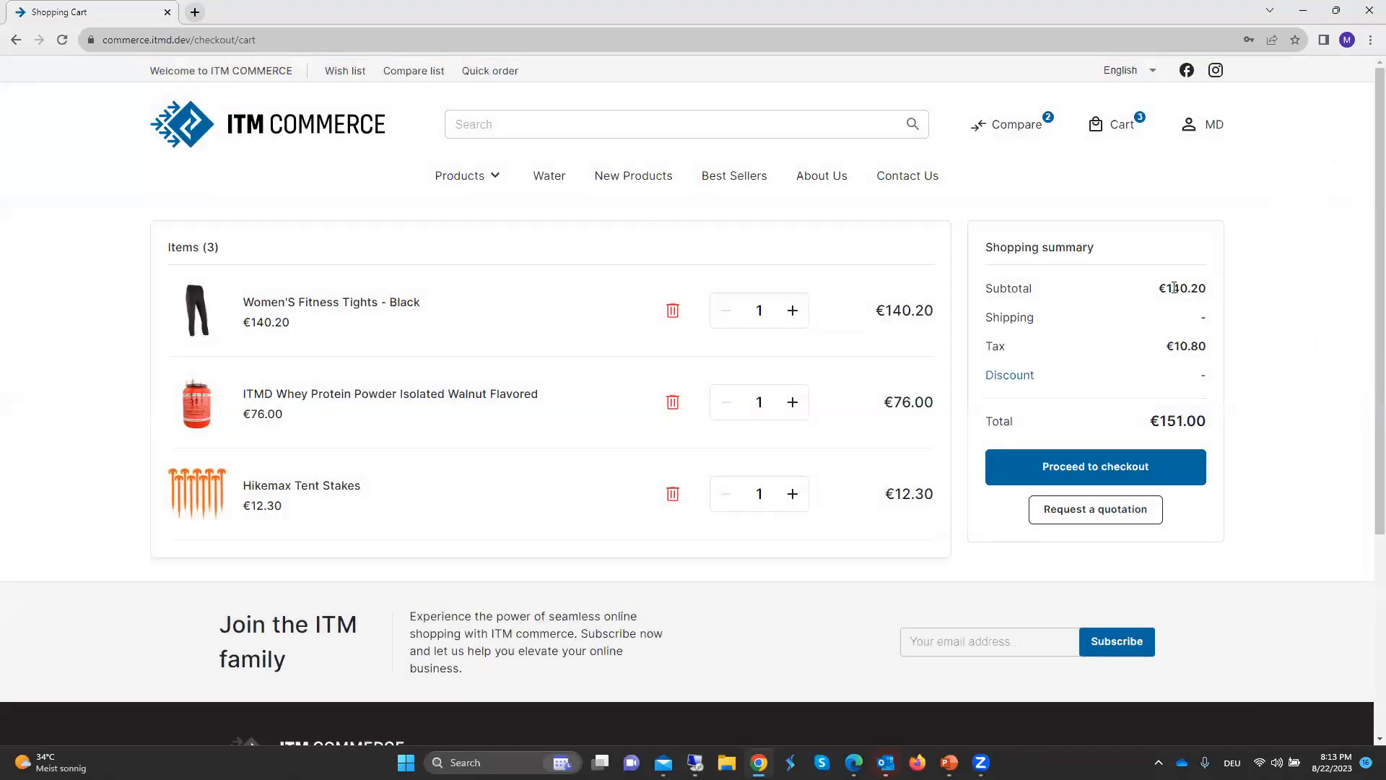
pyautogui.click(672, 310)
pyautogui.click(672, 422)
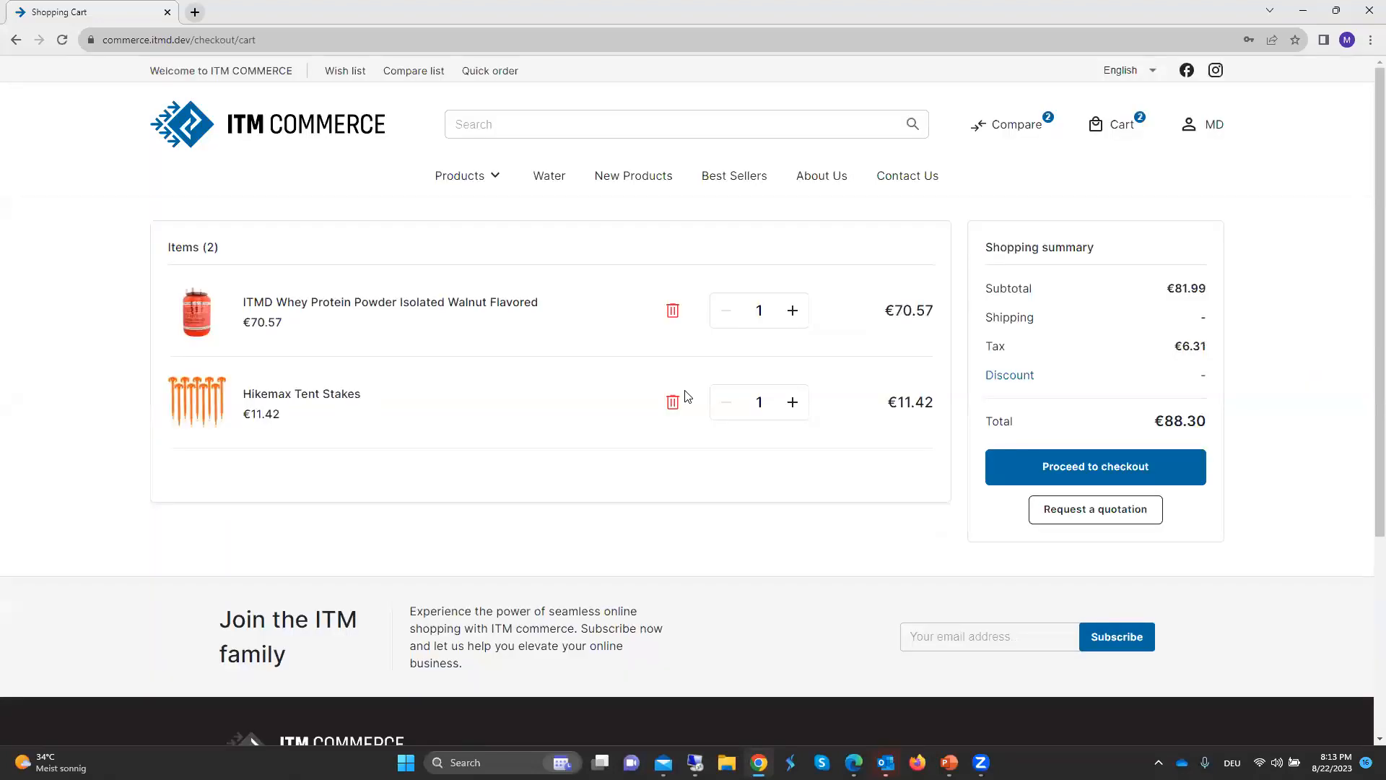
pyautogui.click(673, 402)
pyautogui.click(684, 420)
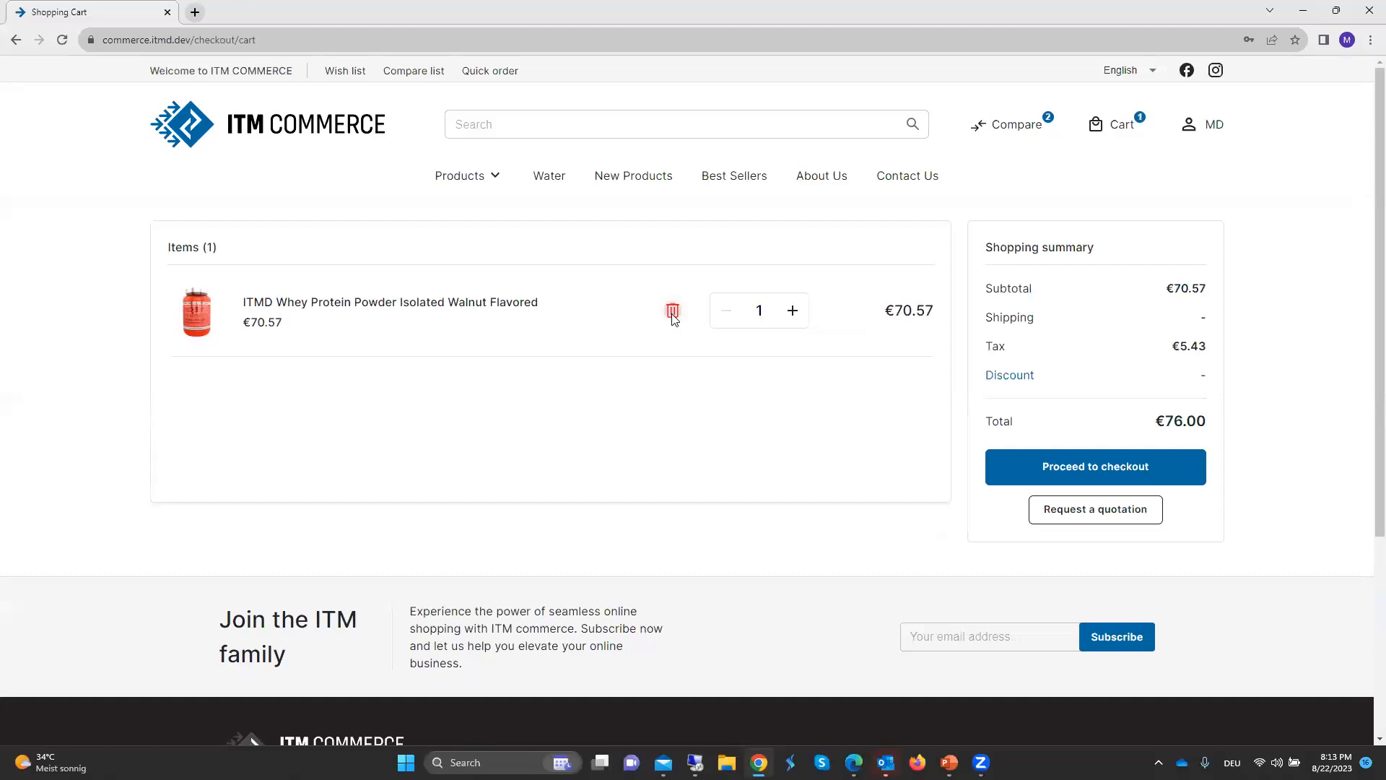
pyautogui.click(672, 315)
pyautogui.click(684, 417)
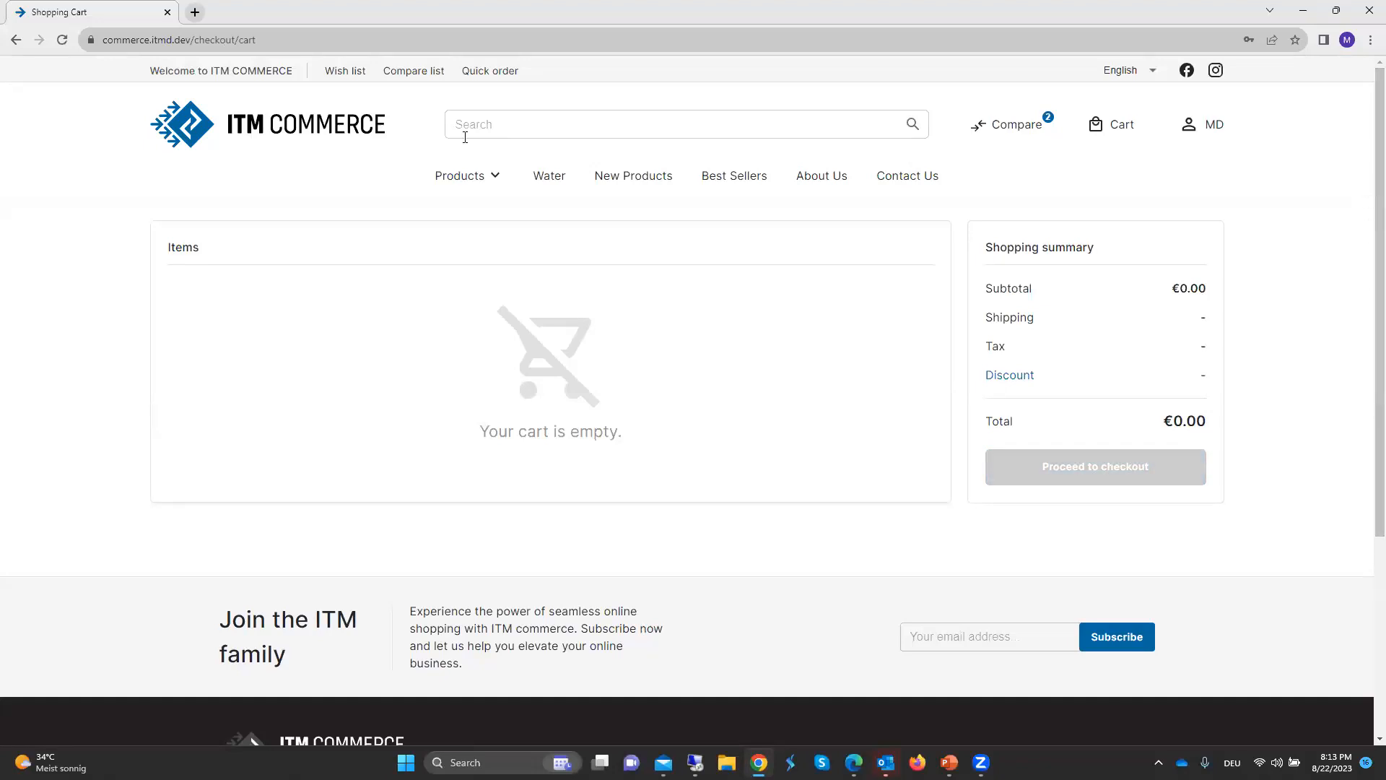
pyautogui.click(371, 127)
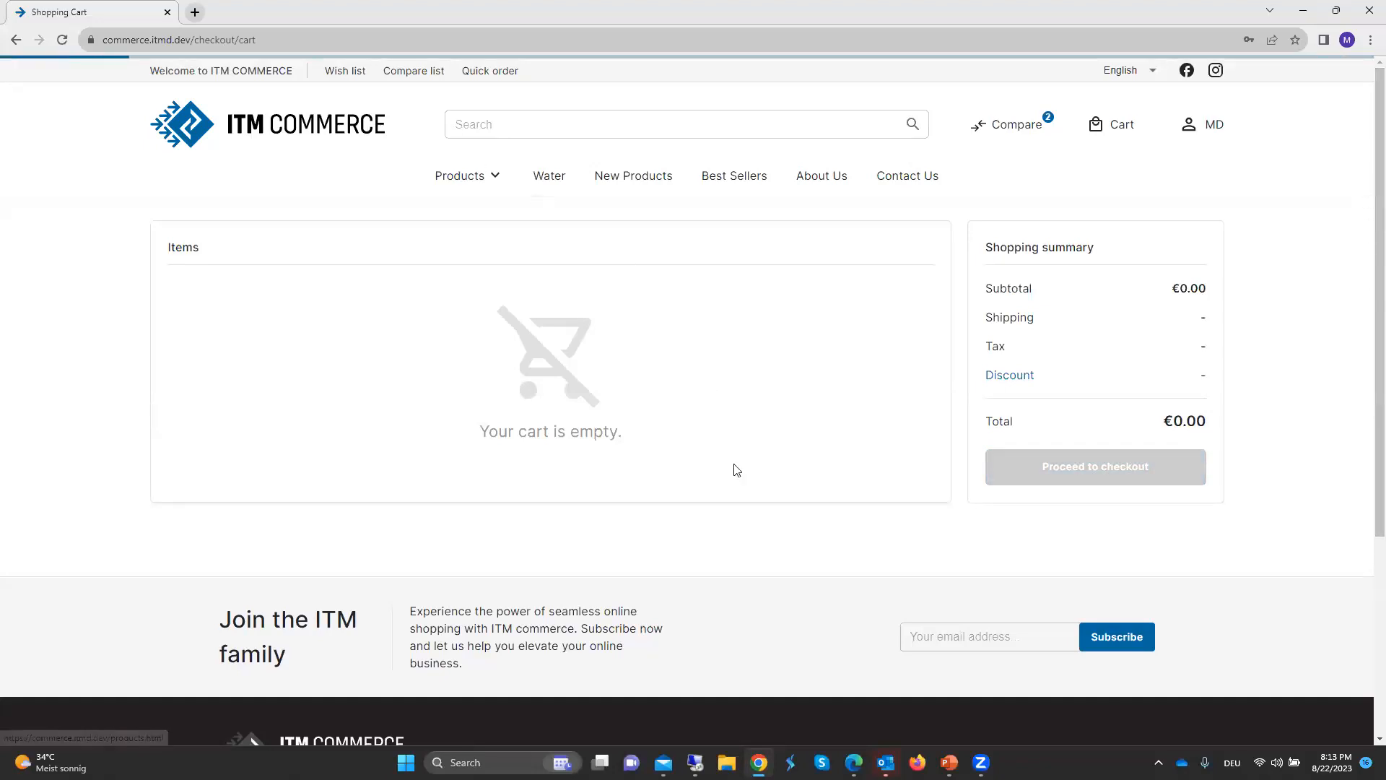
# - Switch to the SAP Business One remote session and look over the configuration entries of the MAG B1 module
pyautogui.moveTo(696, 762)
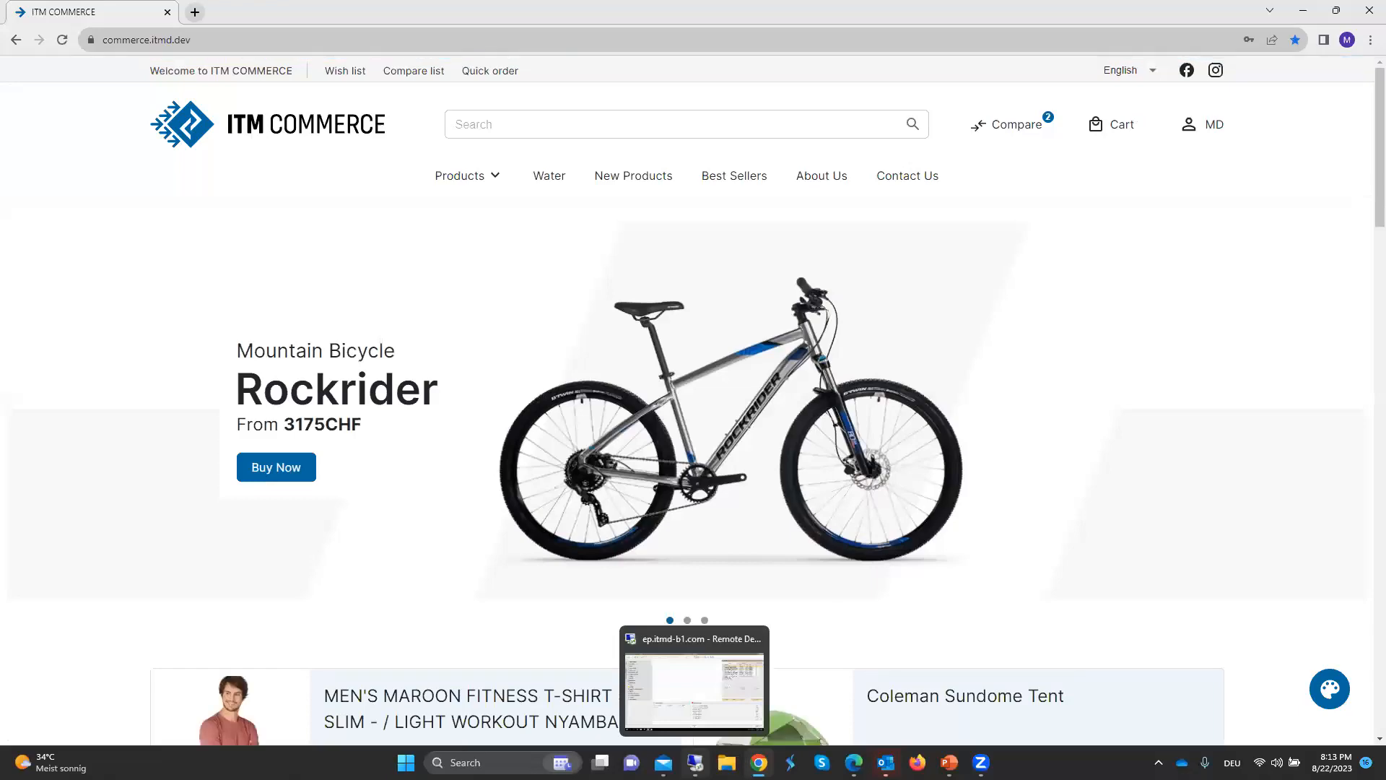
pyautogui.click(695, 689)
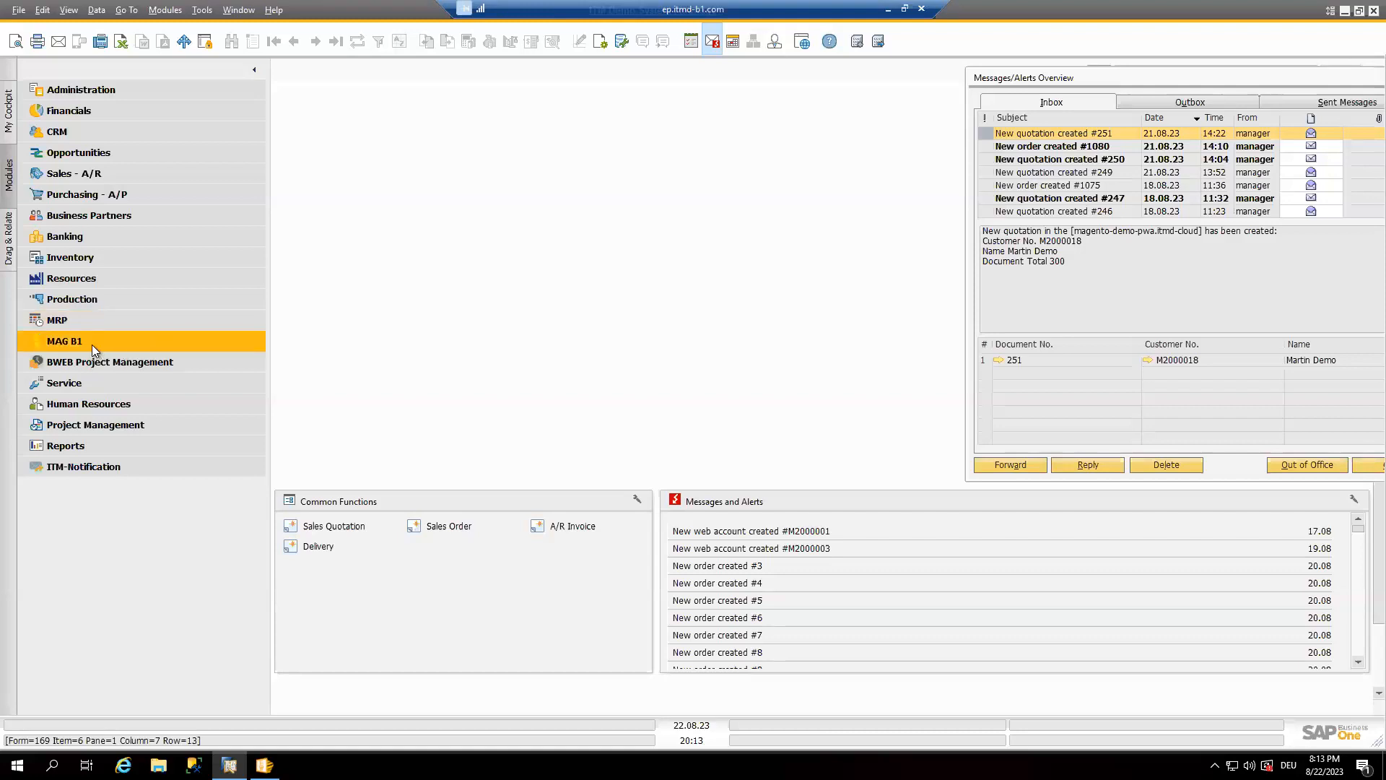
pyautogui.click(66, 343)
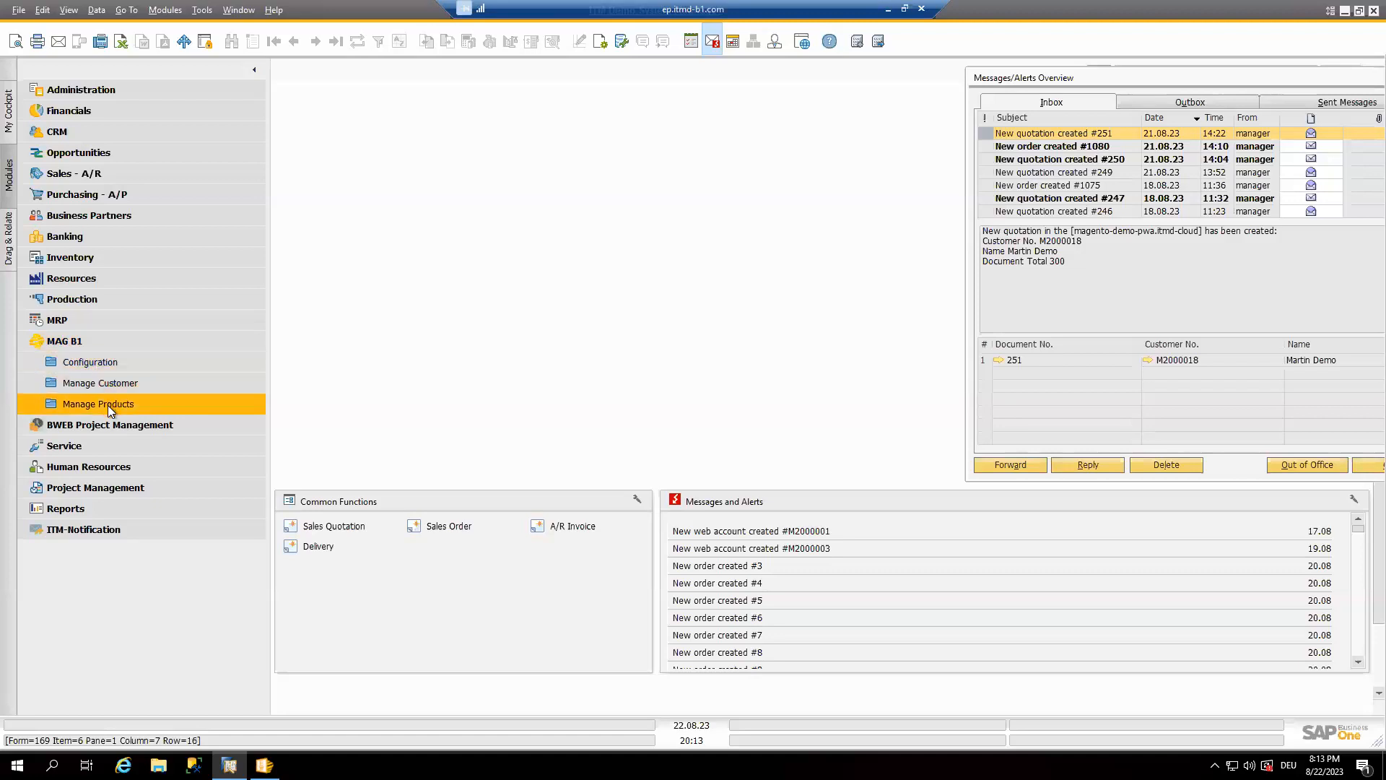
pyautogui.click(94, 357)
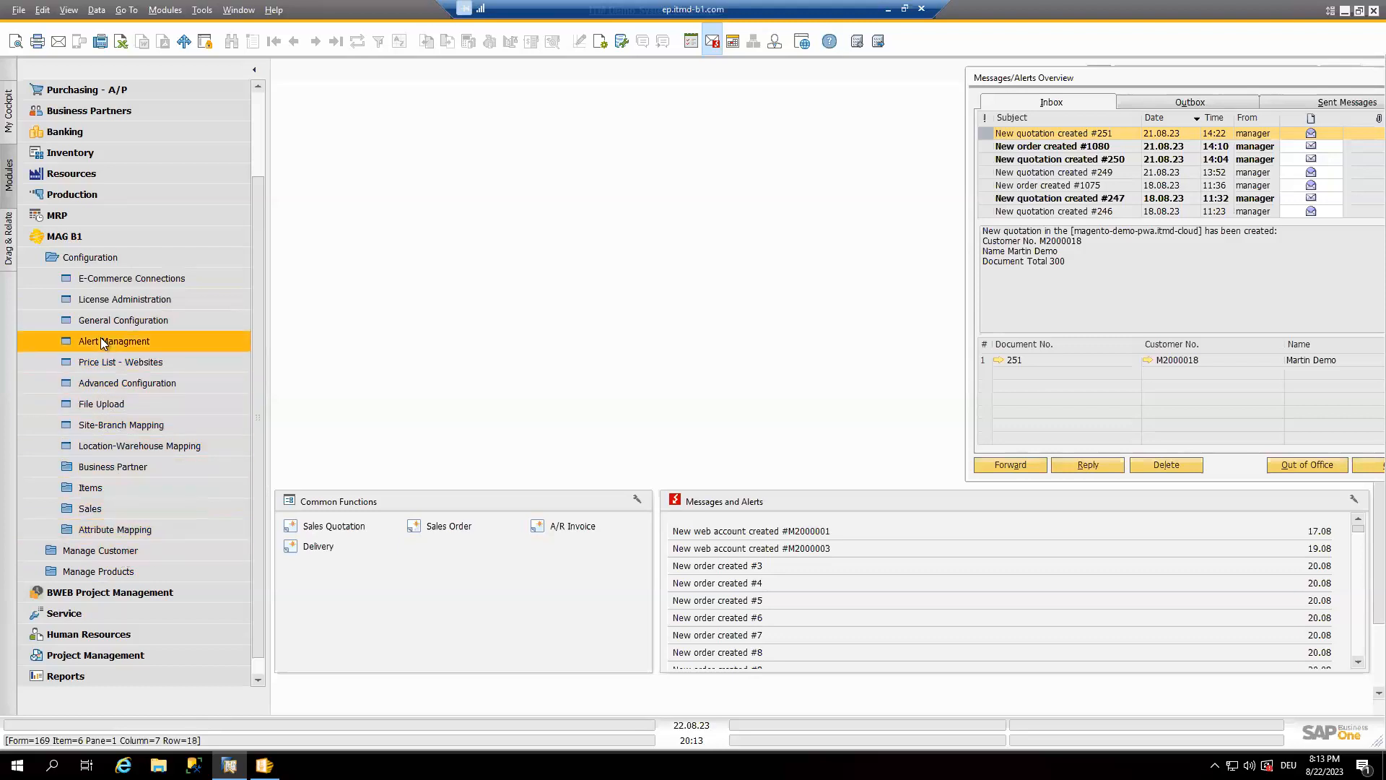
pyautogui.click(88, 257)
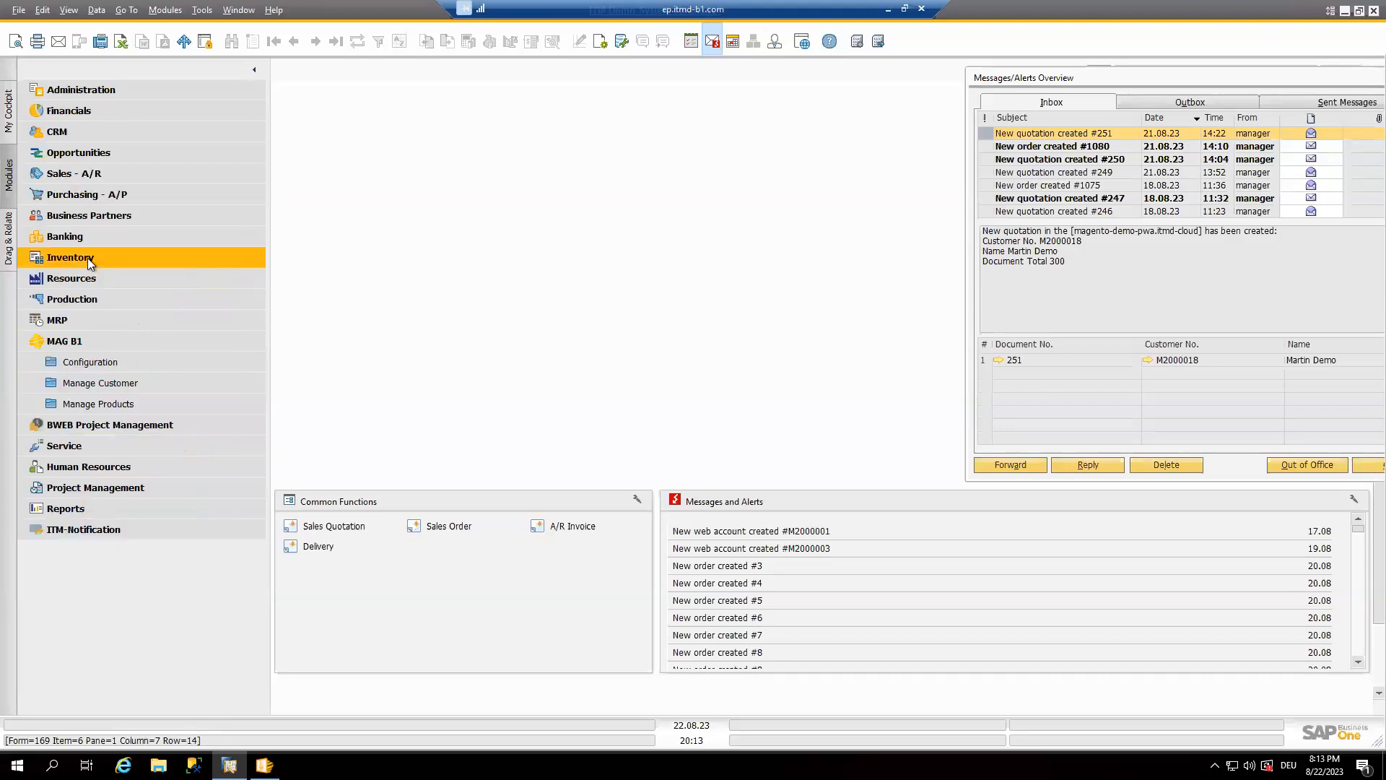
# - Check the most recent sales quotation record in SAP Business One and minimize it
pyautogui.click(345, 529)
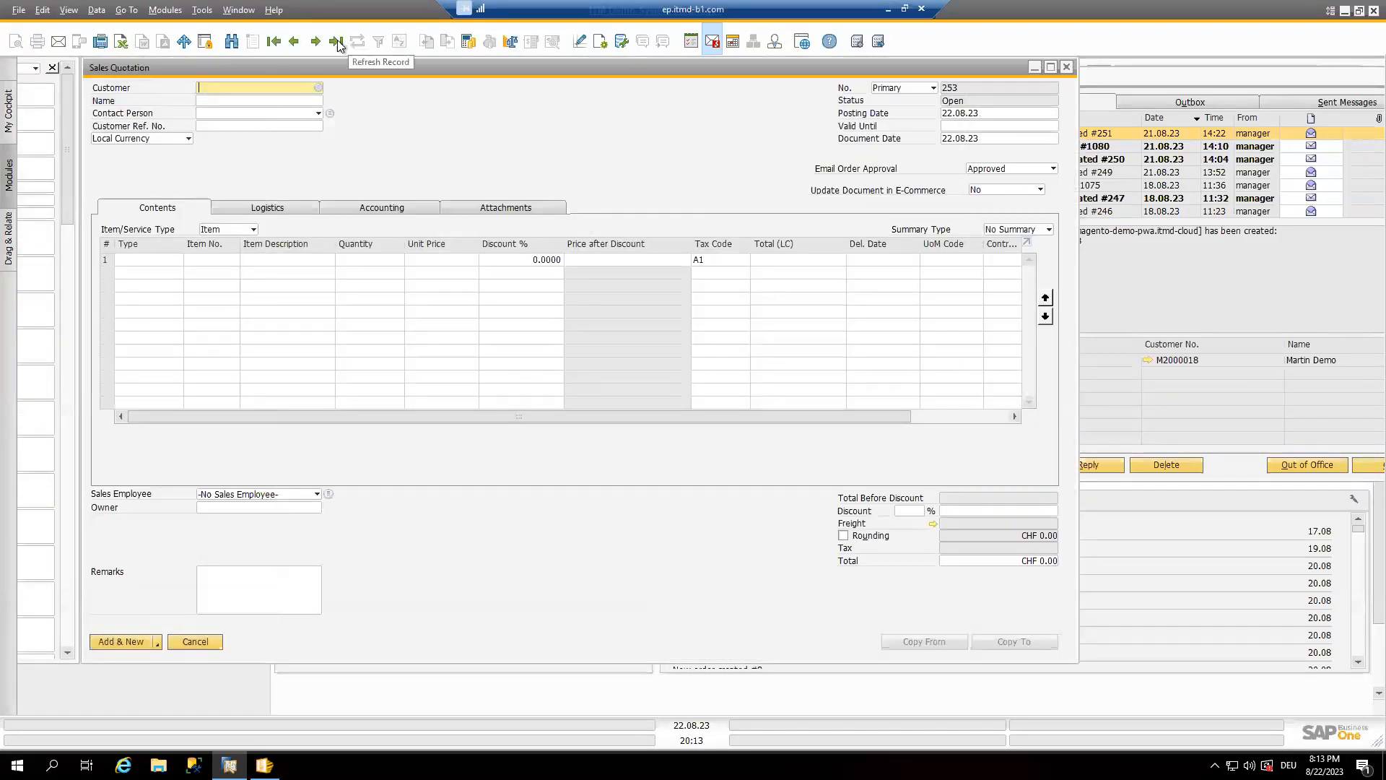
pyautogui.click(336, 42)
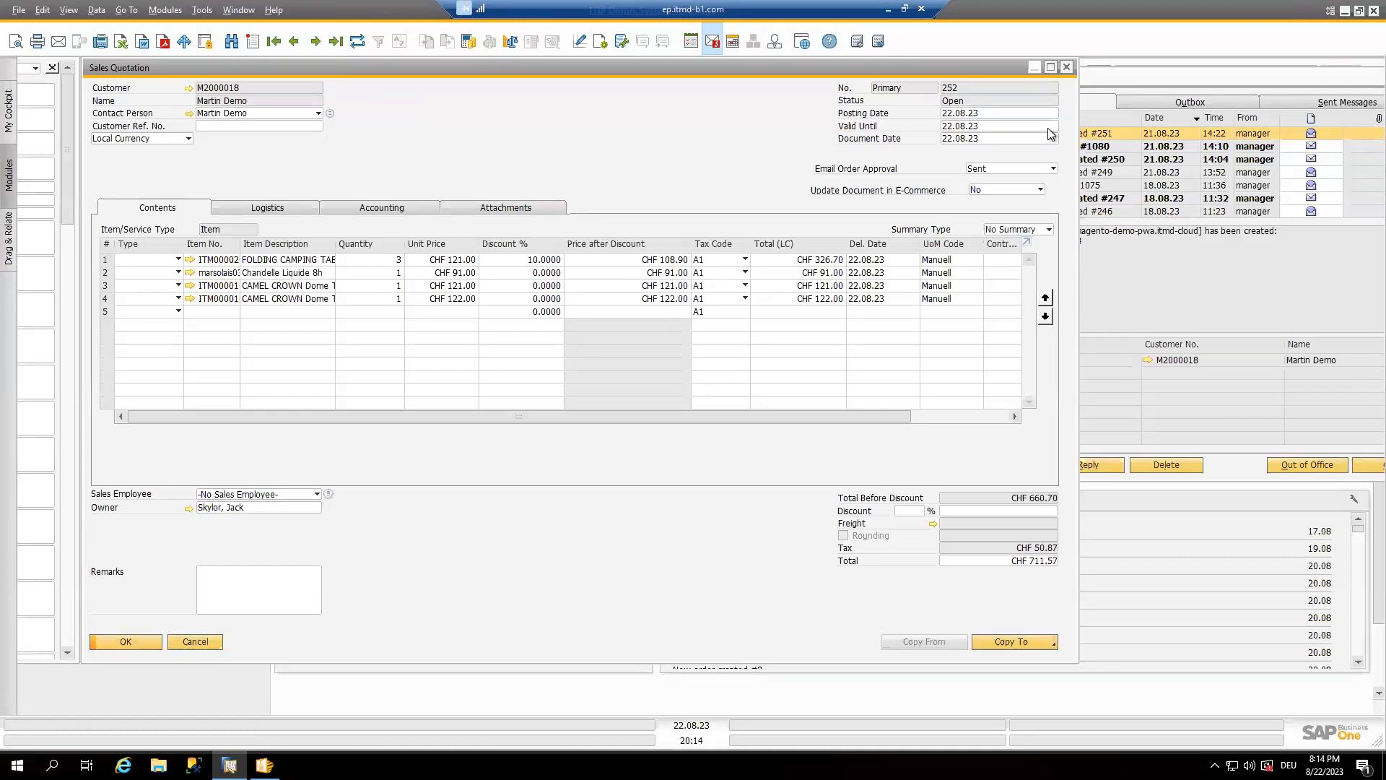
pyautogui.click(1034, 67)
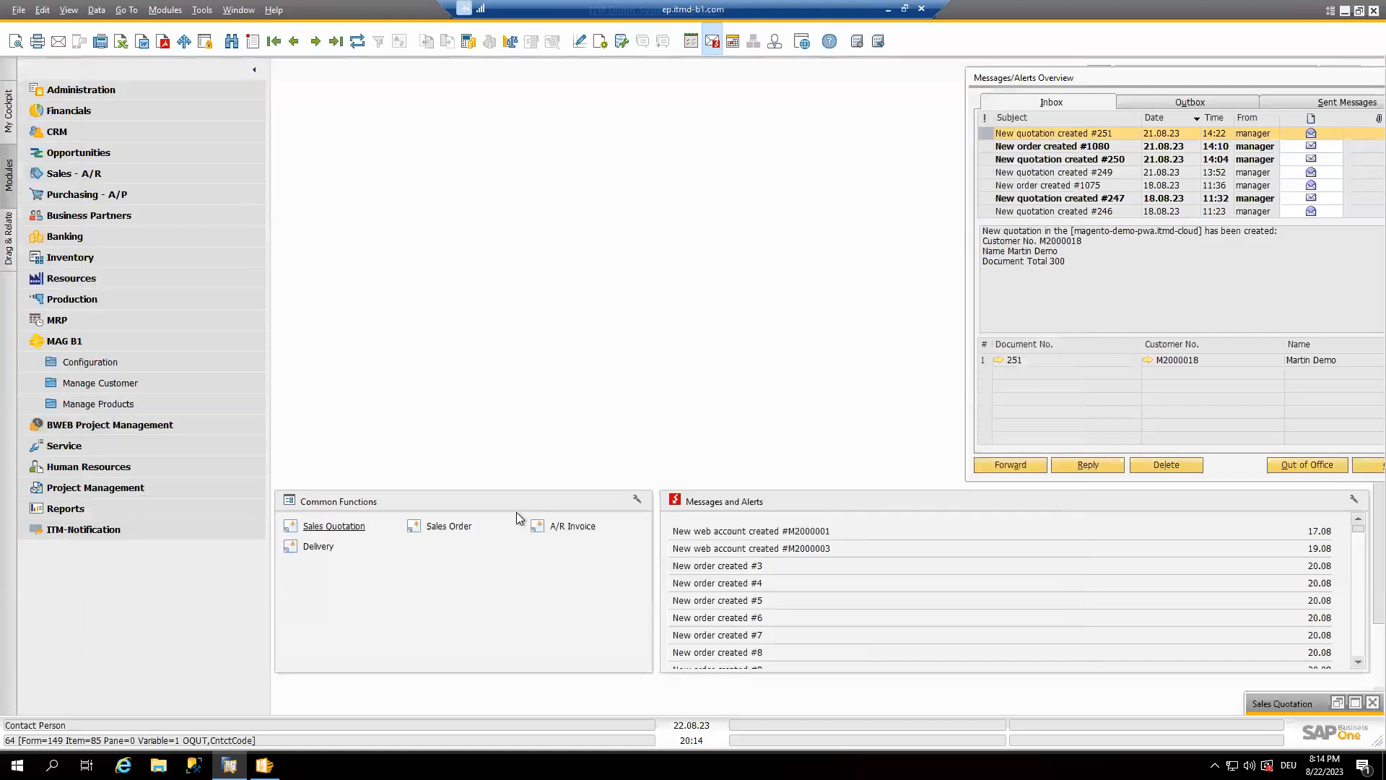
# - Start the sync service in the MAG B1 Service panel and inspect the partial delivery upload error in its log
pyautogui.click(265, 765)
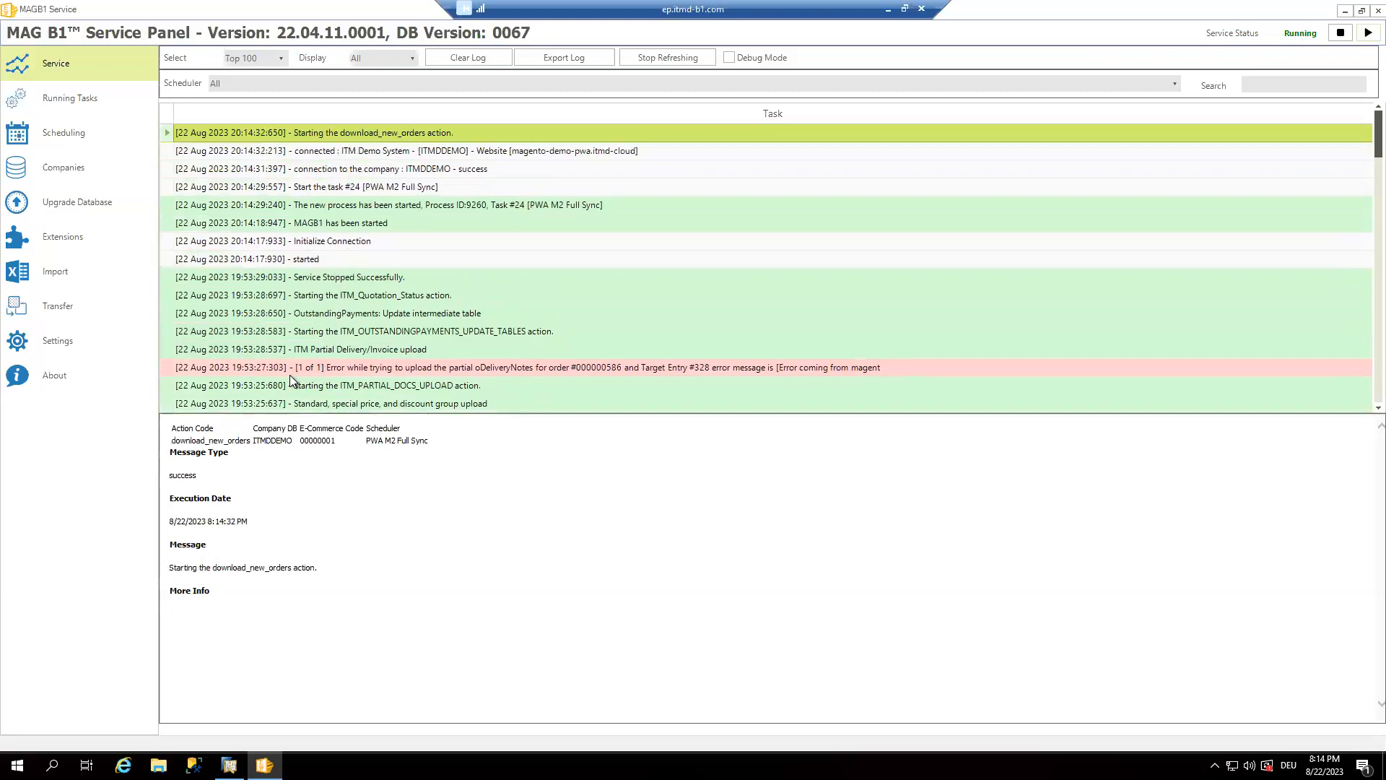
pyautogui.click(355, 370)
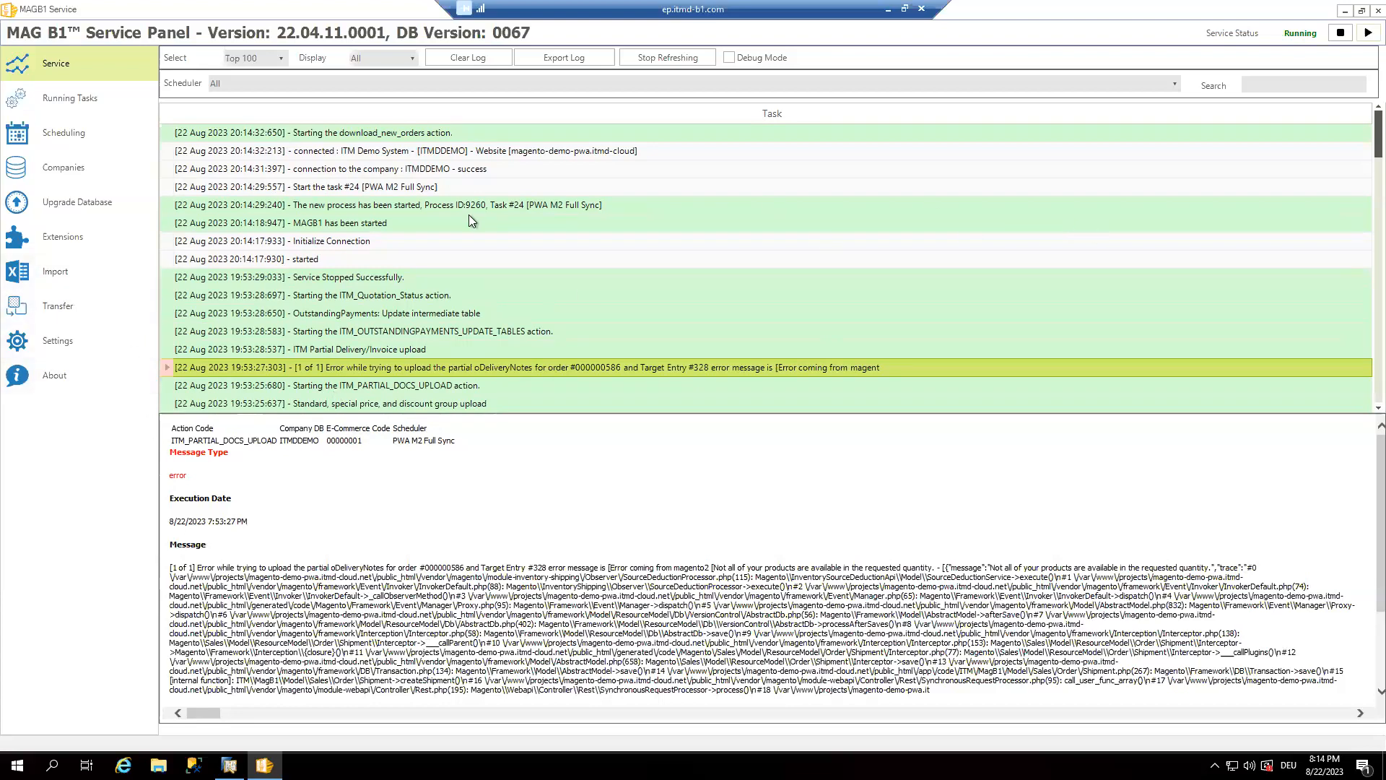
# - Review the scheduled PWA M2 Full Sync task's repeat settings and enabled actions, and minimize the service panel
pyautogui.click(53, 137)
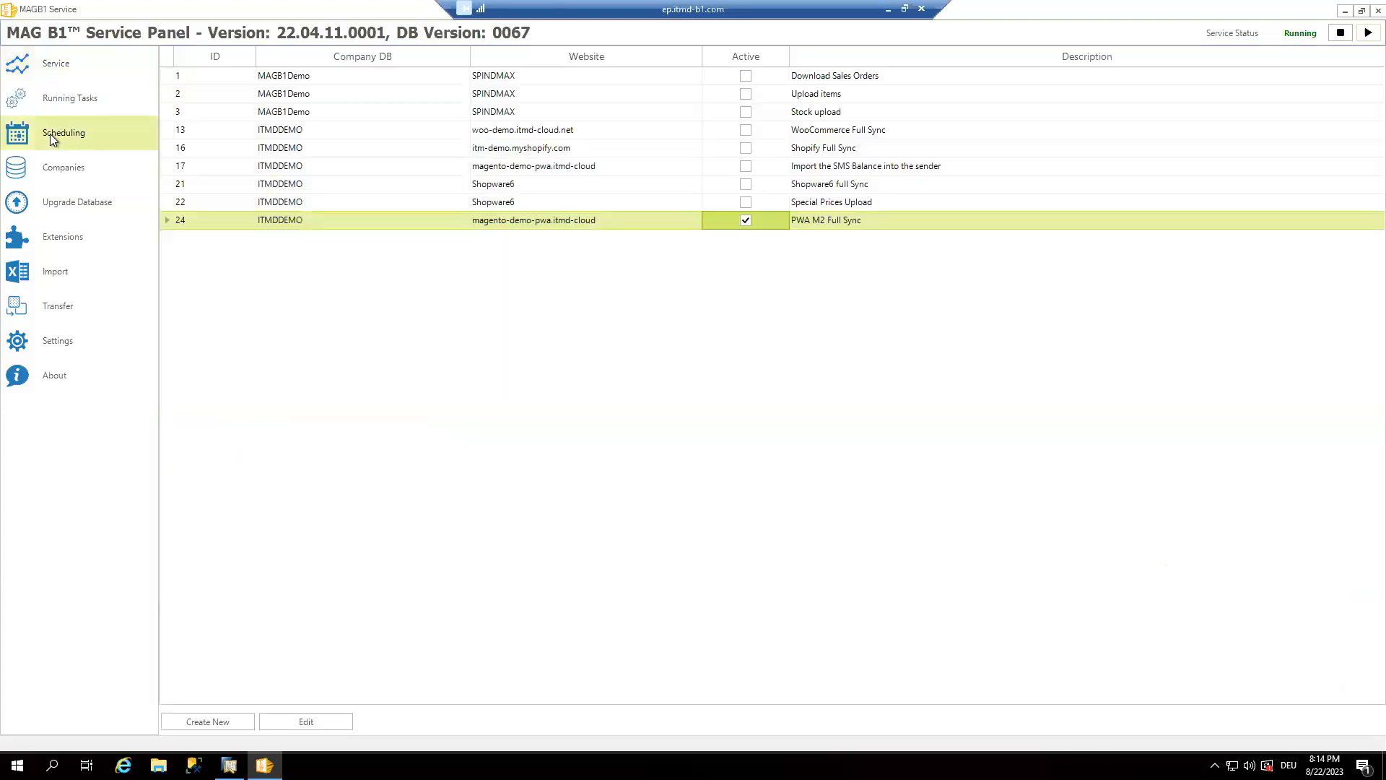
pyautogui.doubleClick(166, 220)
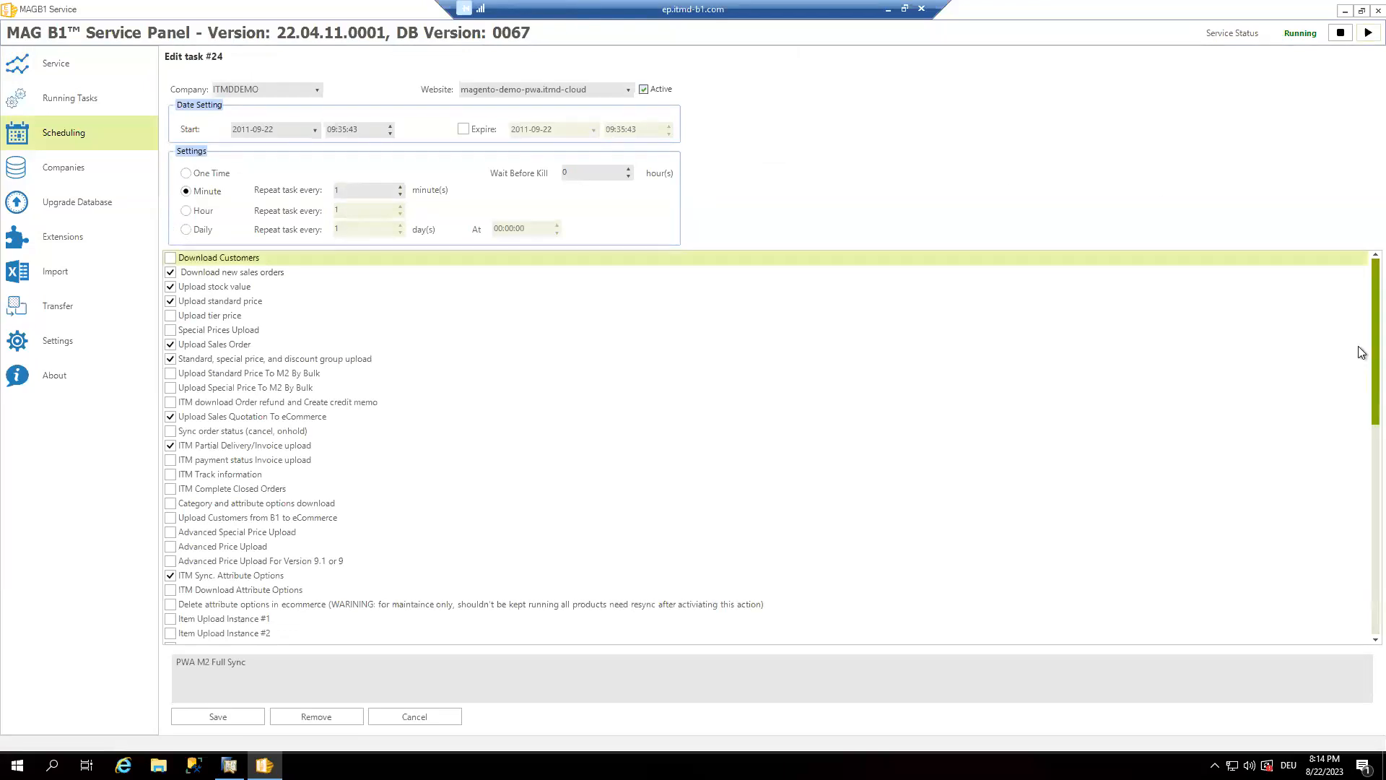
pyautogui.scroll(-3, 1361, 352)
pyautogui.scroll(3, 1360, 350)
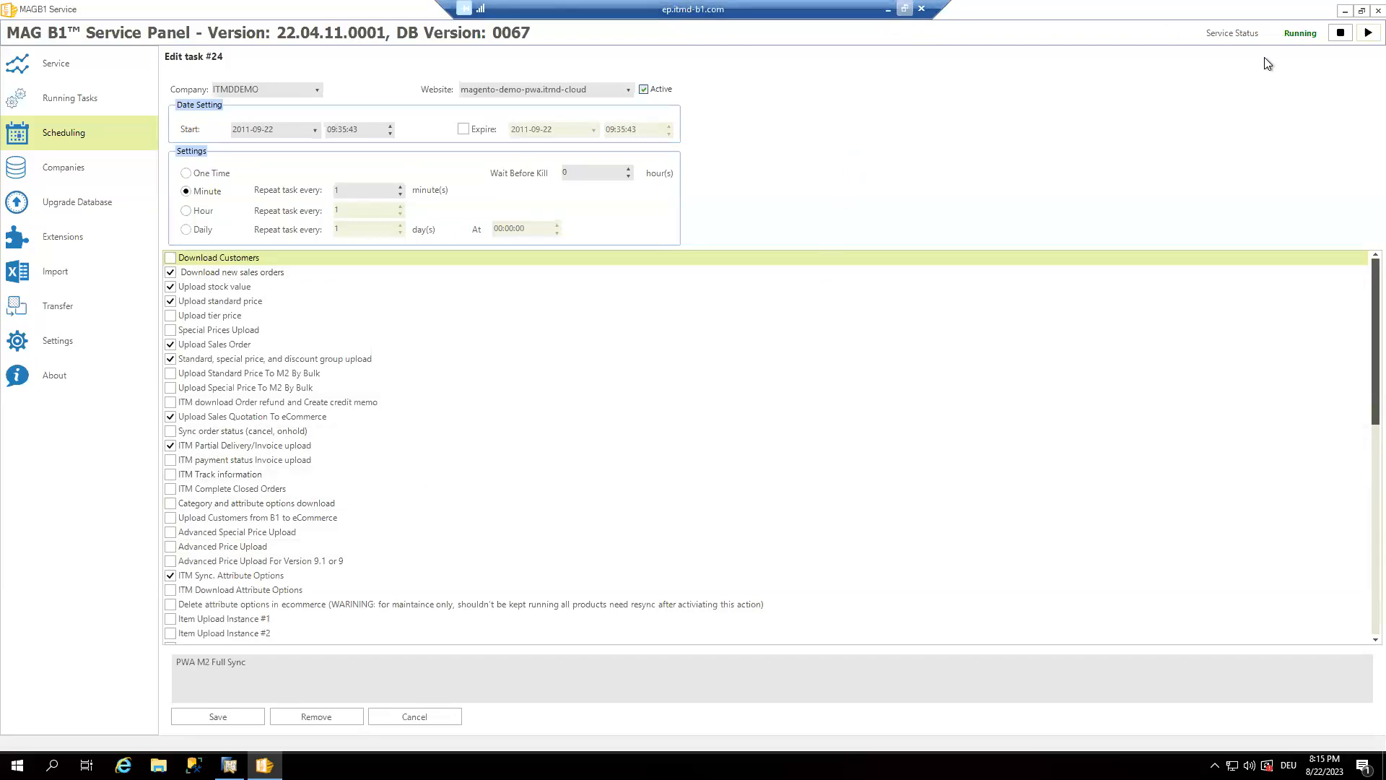
pyautogui.click(1346, 11)
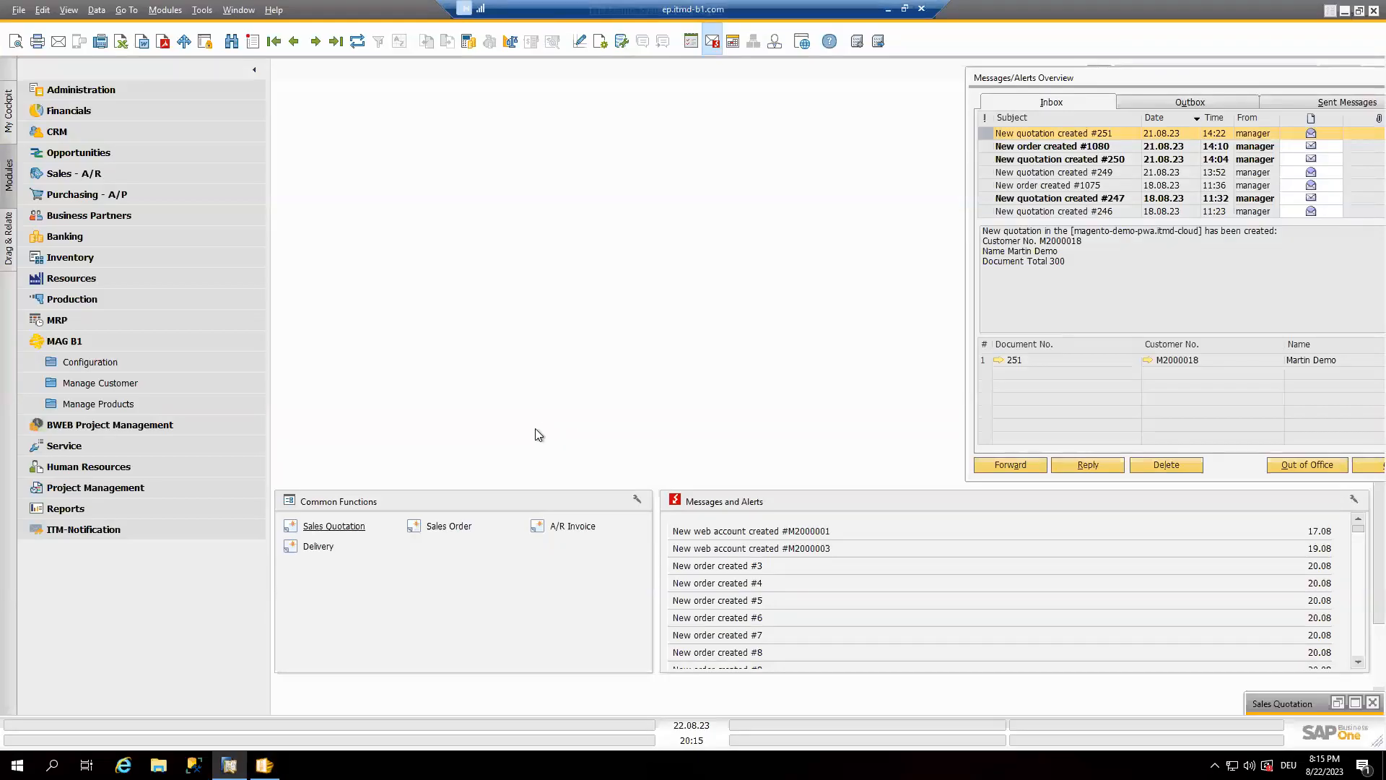
# - Open the latest sales quotation in SAP Business One and set the inflatable bed line to quantity 5 with a 20% discount
pyautogui.click(334, 526)
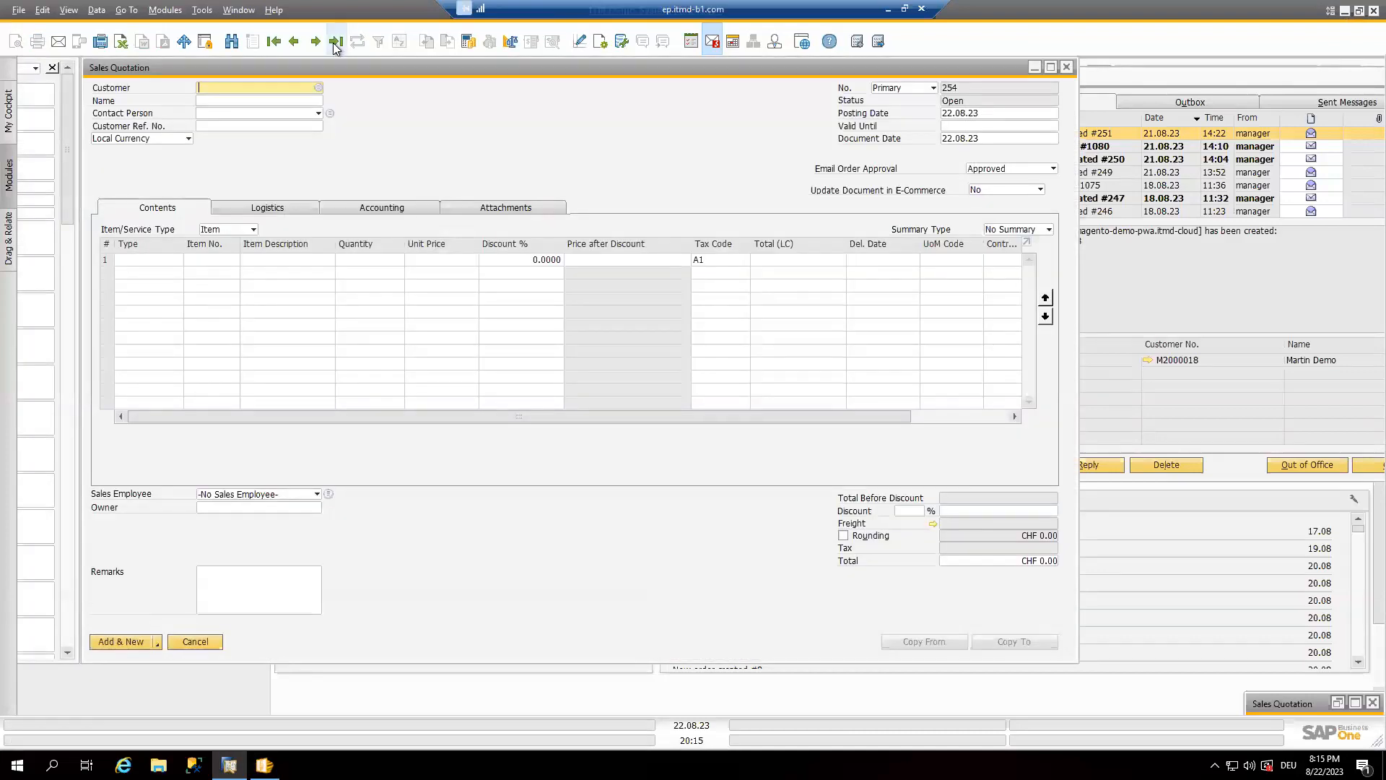
pyautogui.click(336, 43)
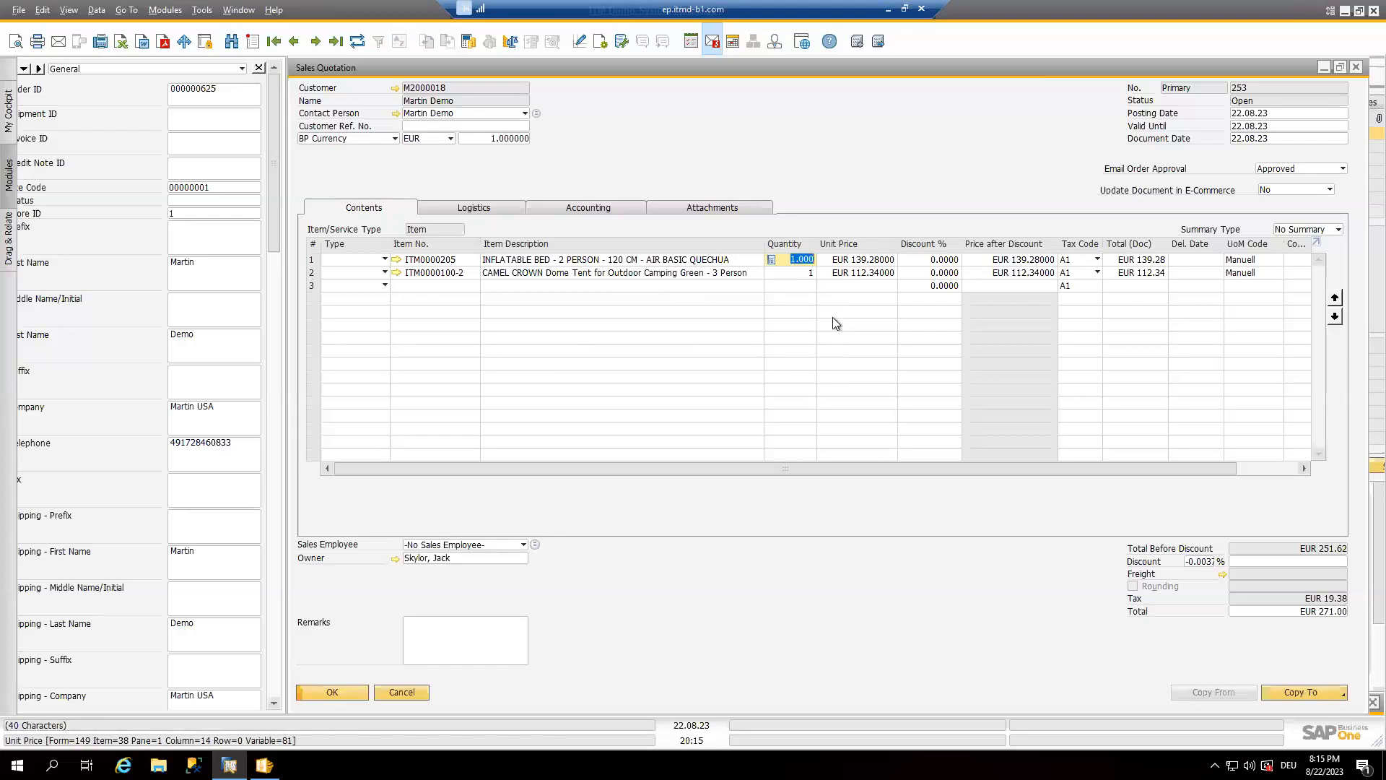
pyautogui.write('5')
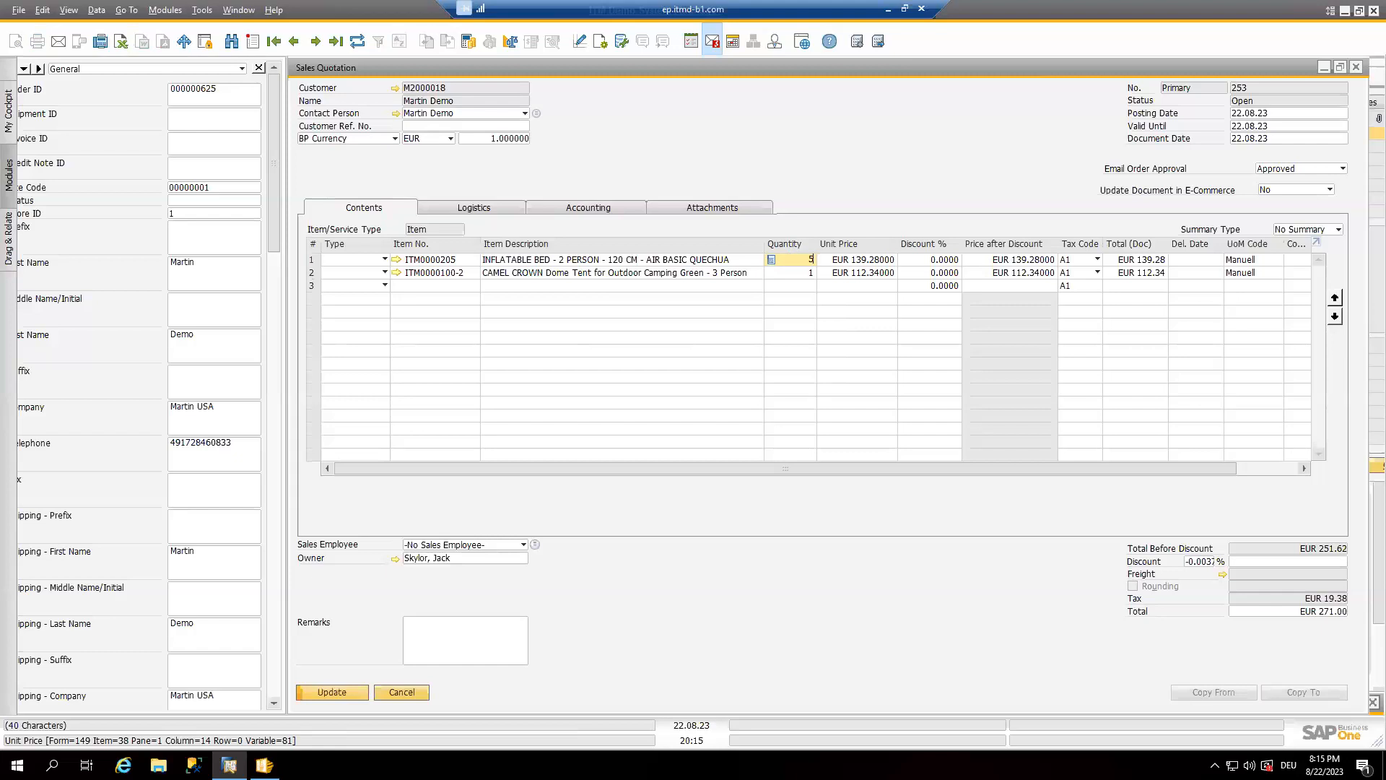
pyautogui.press('Tab')
pyautogui.press('Tab')
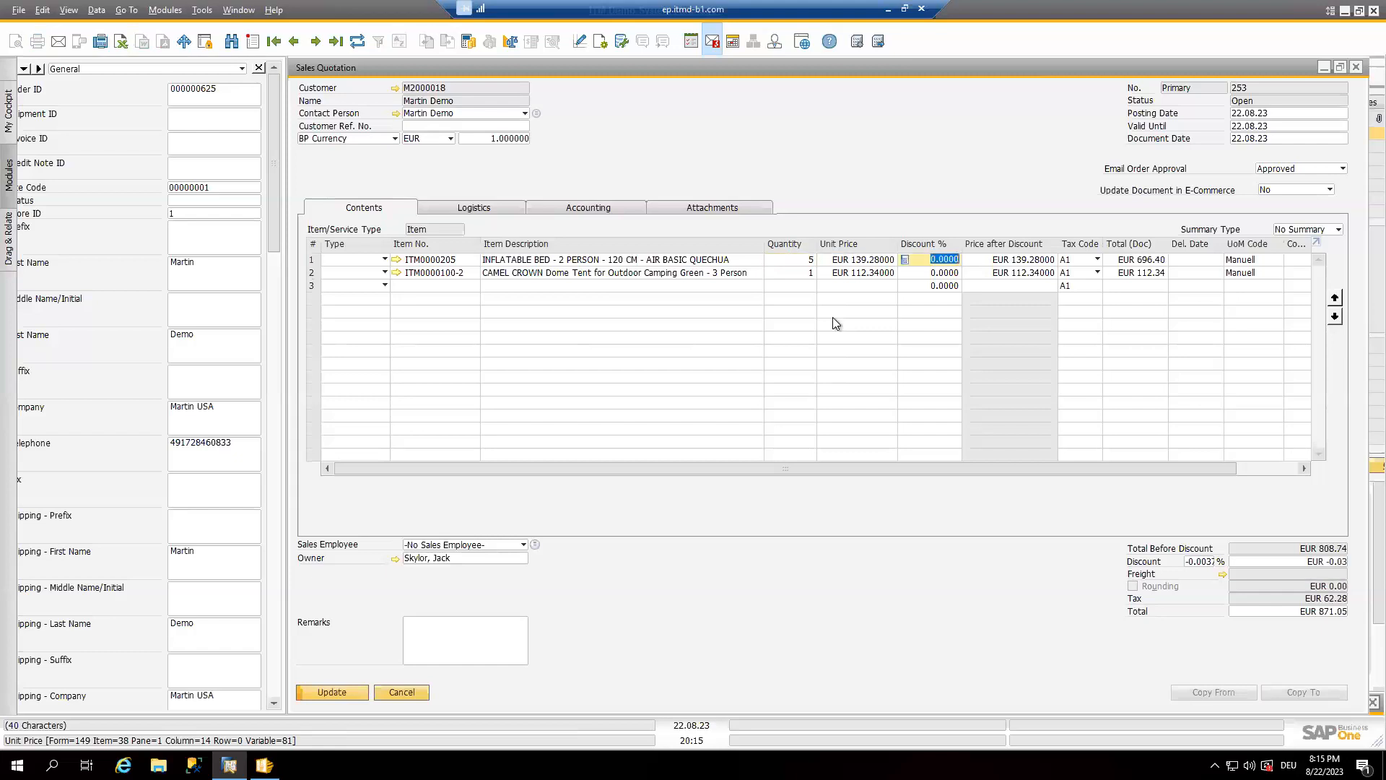
pyautogui.write('20')
pyautogui.press('Tab')
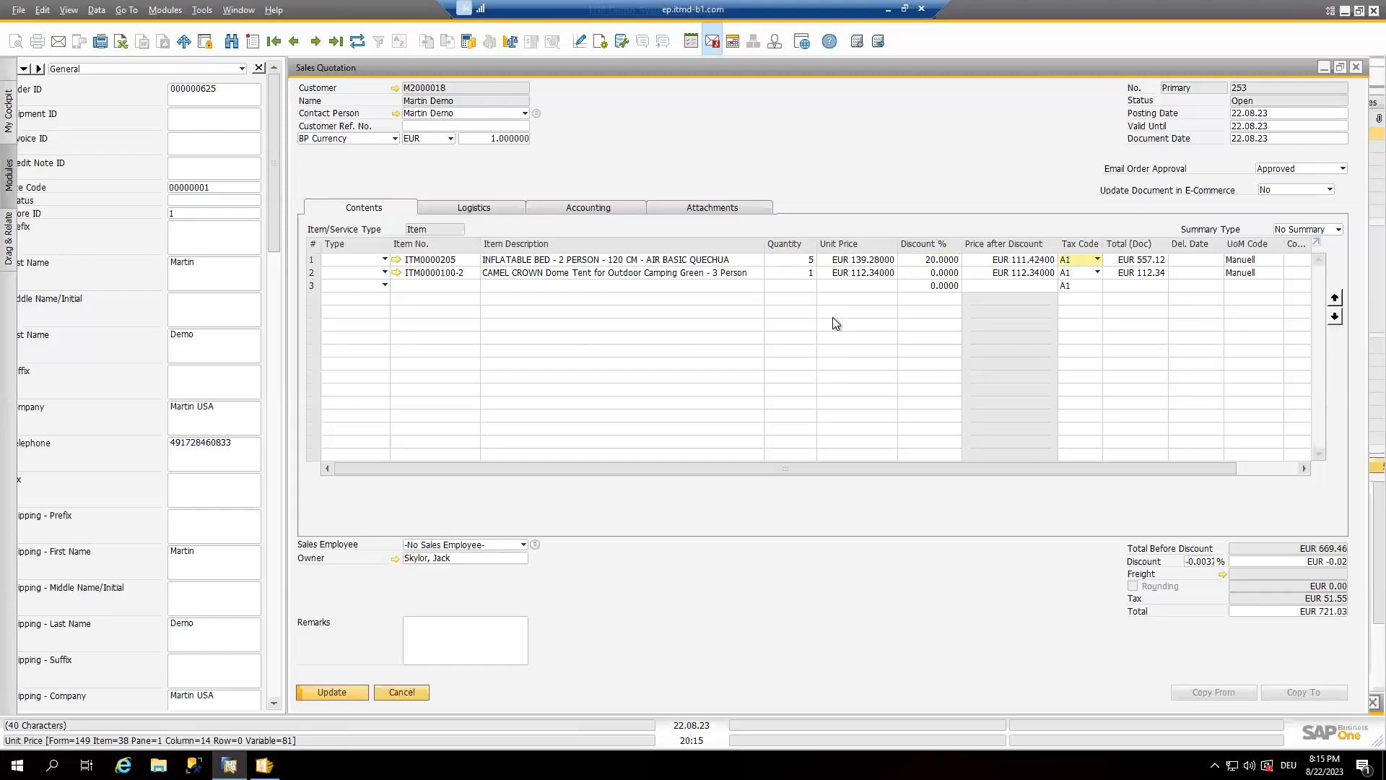
# - Set the CAMEL CROWN dome tent line to quantity 5 with a 10% discount
pyautogui.click(809, 274)
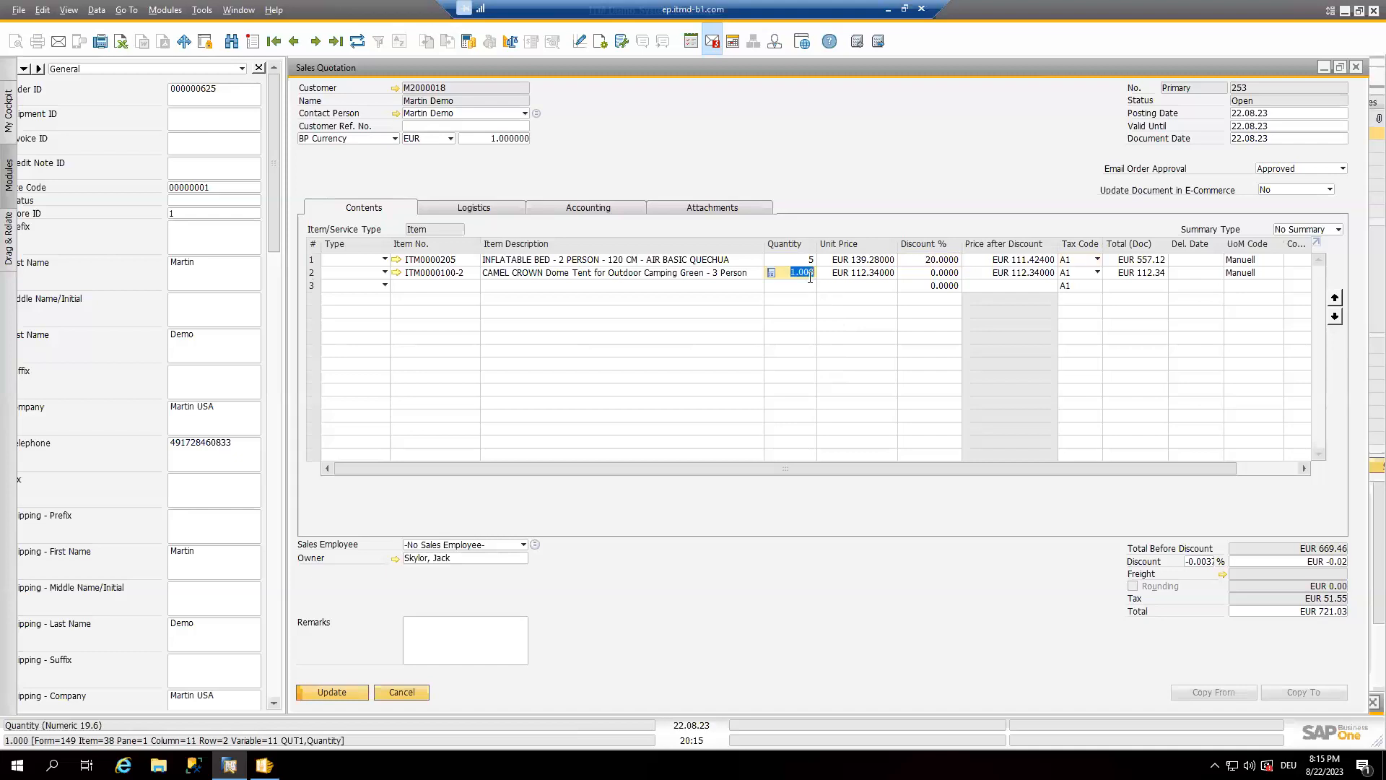
pyautogui.write('5')
pyautogui.press('Tab')
pyautogui.press('Tab')
pyautogui.write('10')
pyautogui.press('Tab')
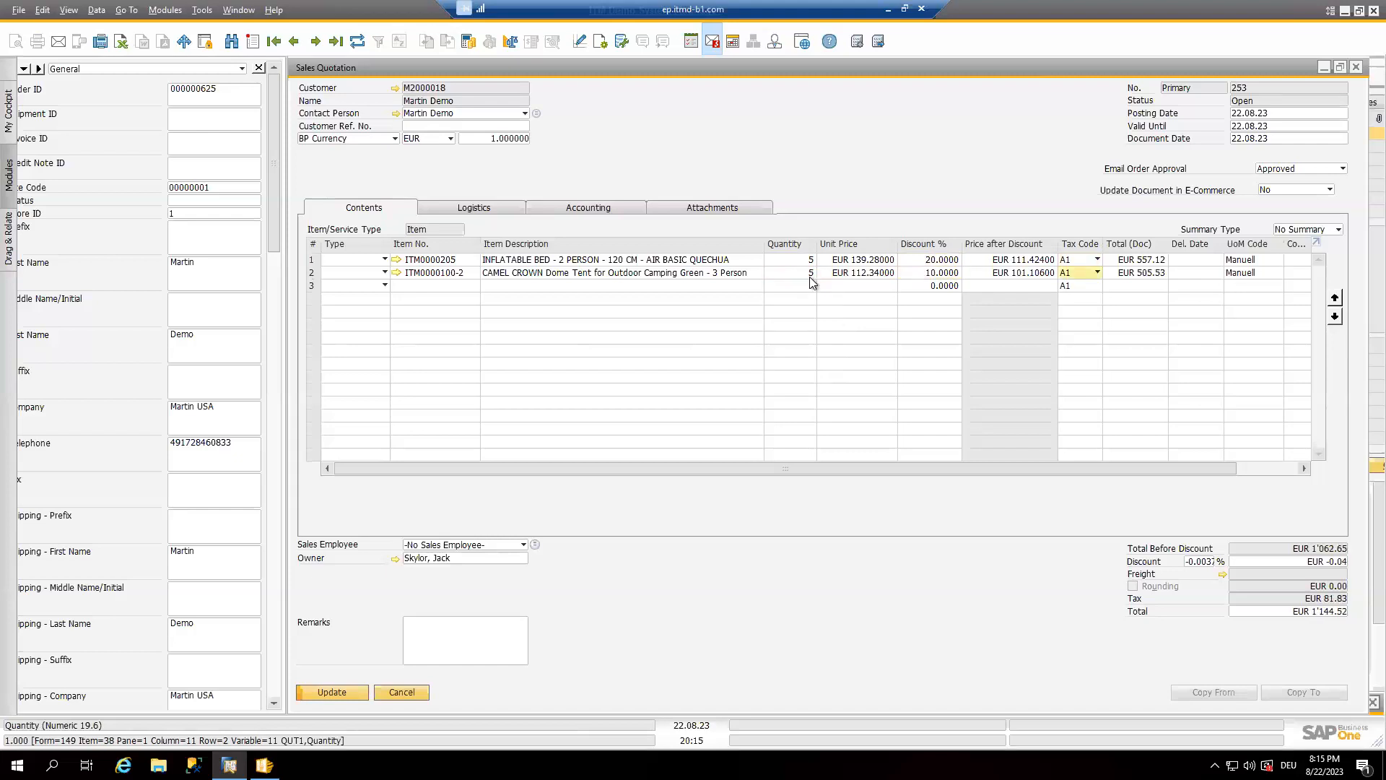
# - Set Update Document in E-Commerce to Yes on the sales quotation and save the update
pyautogui.click(1271, 192)
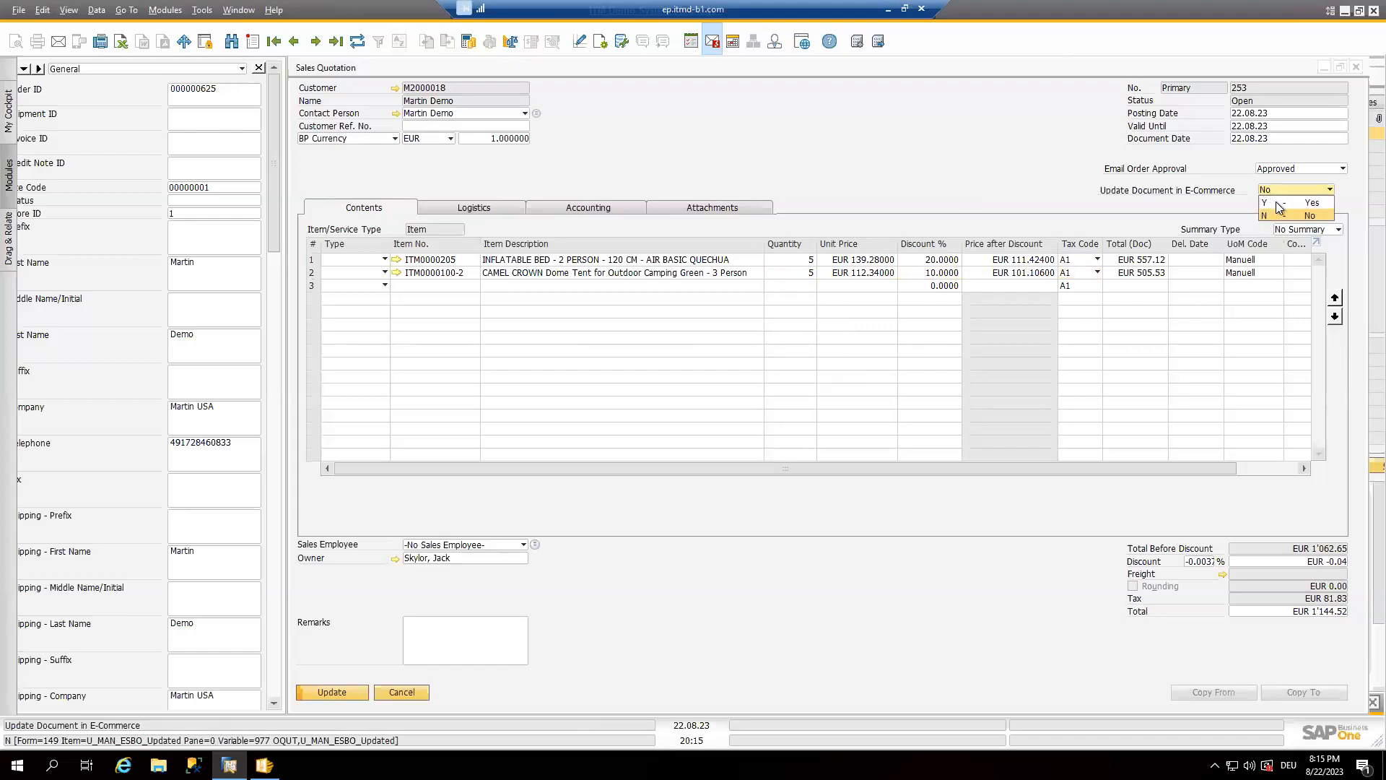
pyautogui.click(1277, 205)
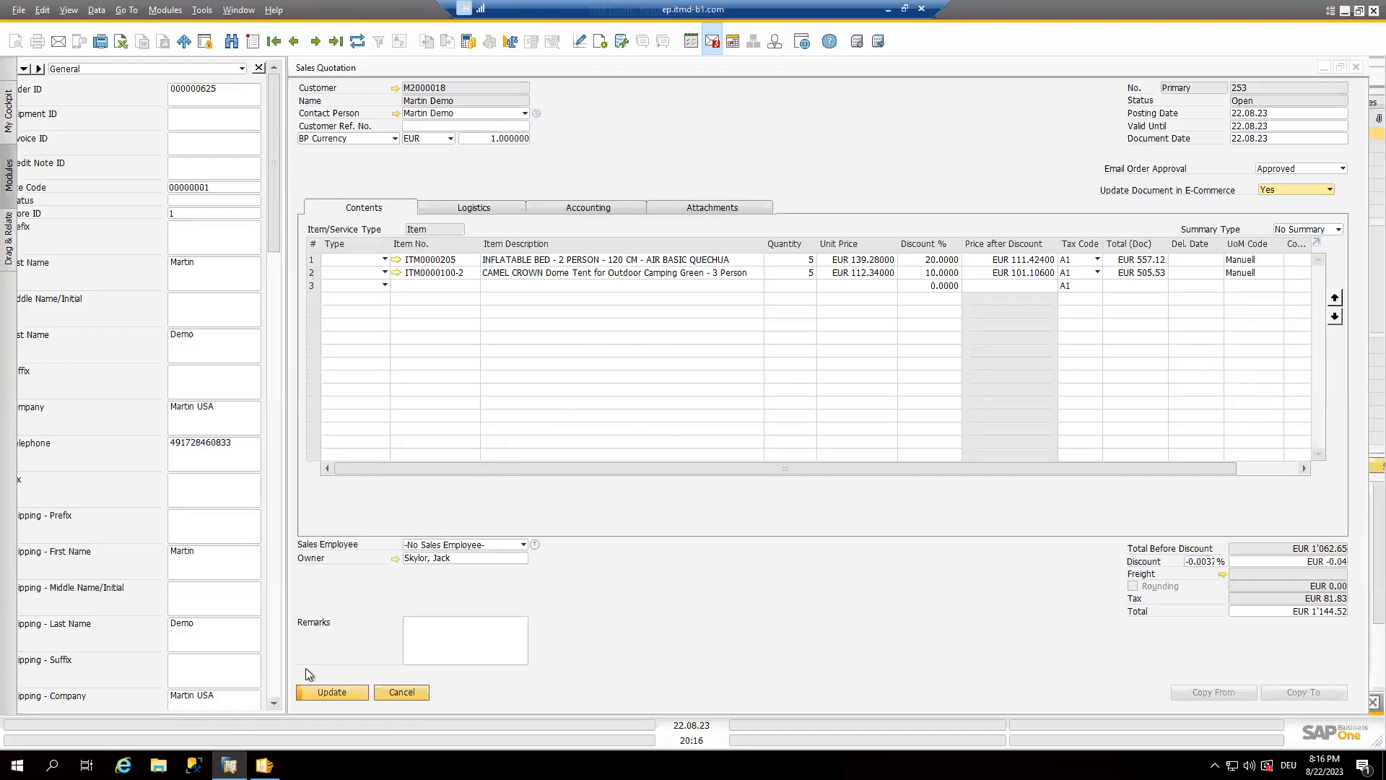
pyautogui.click(327, 691)
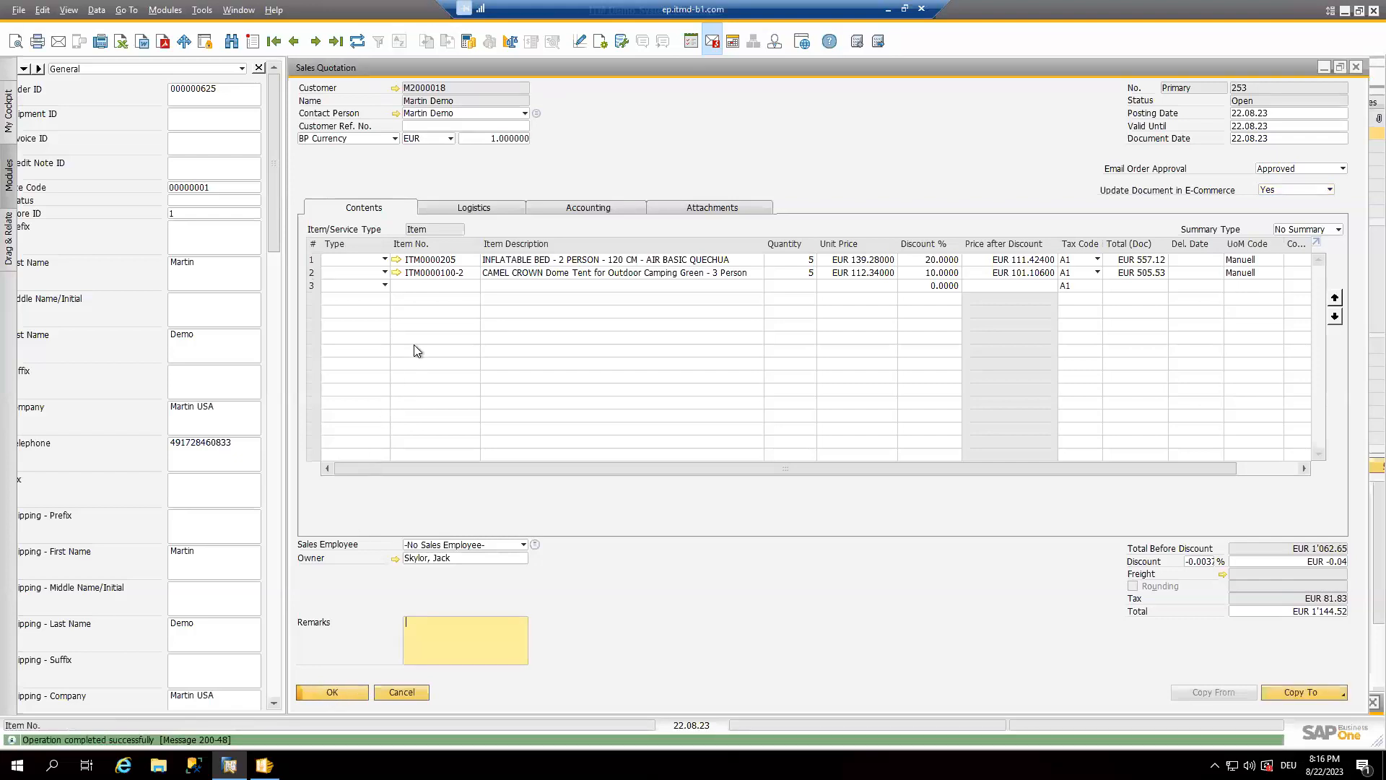
# - Open the inflatable bed's MAG B1 item form from its item master data and connect it to the magento-demo-pwa.itmd-cloud website
pyautogui.click(396, 261)
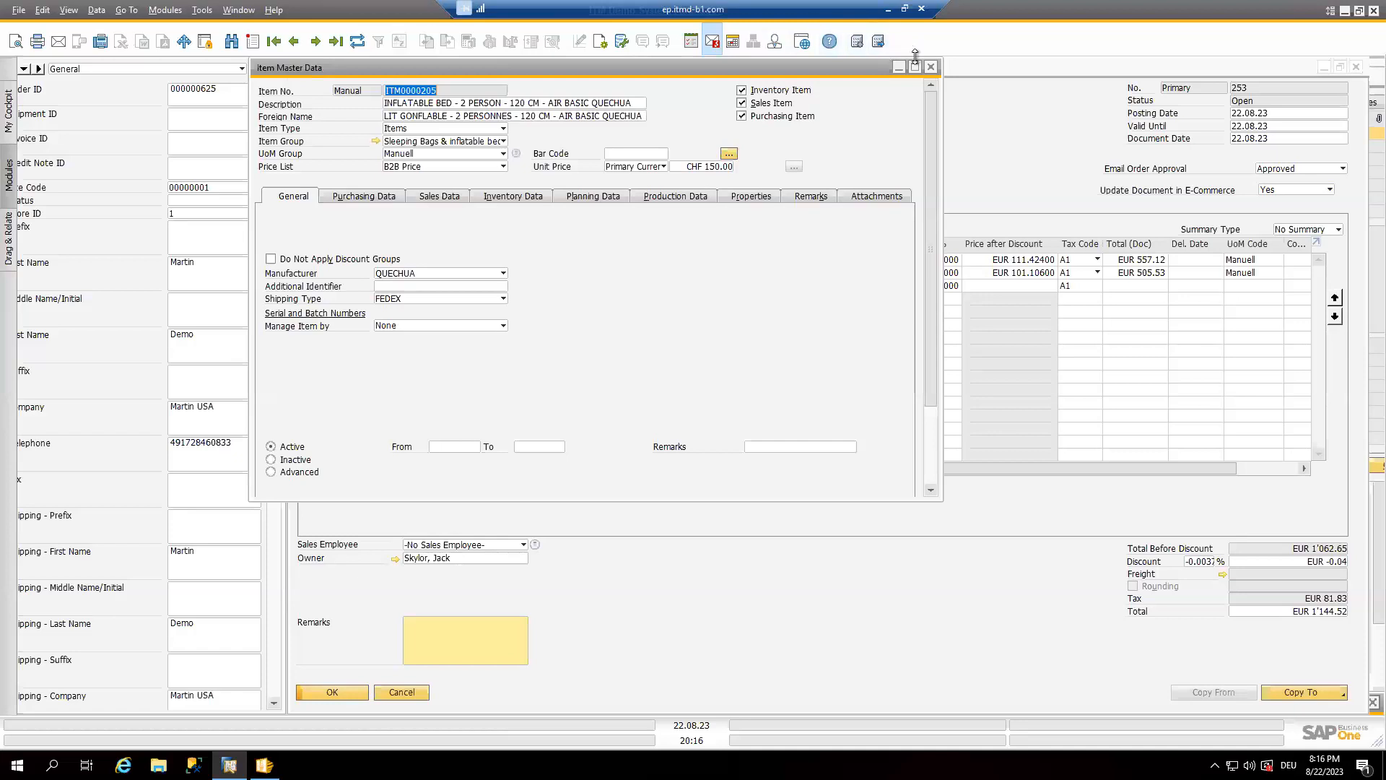
pyautogui.click(915, 65)
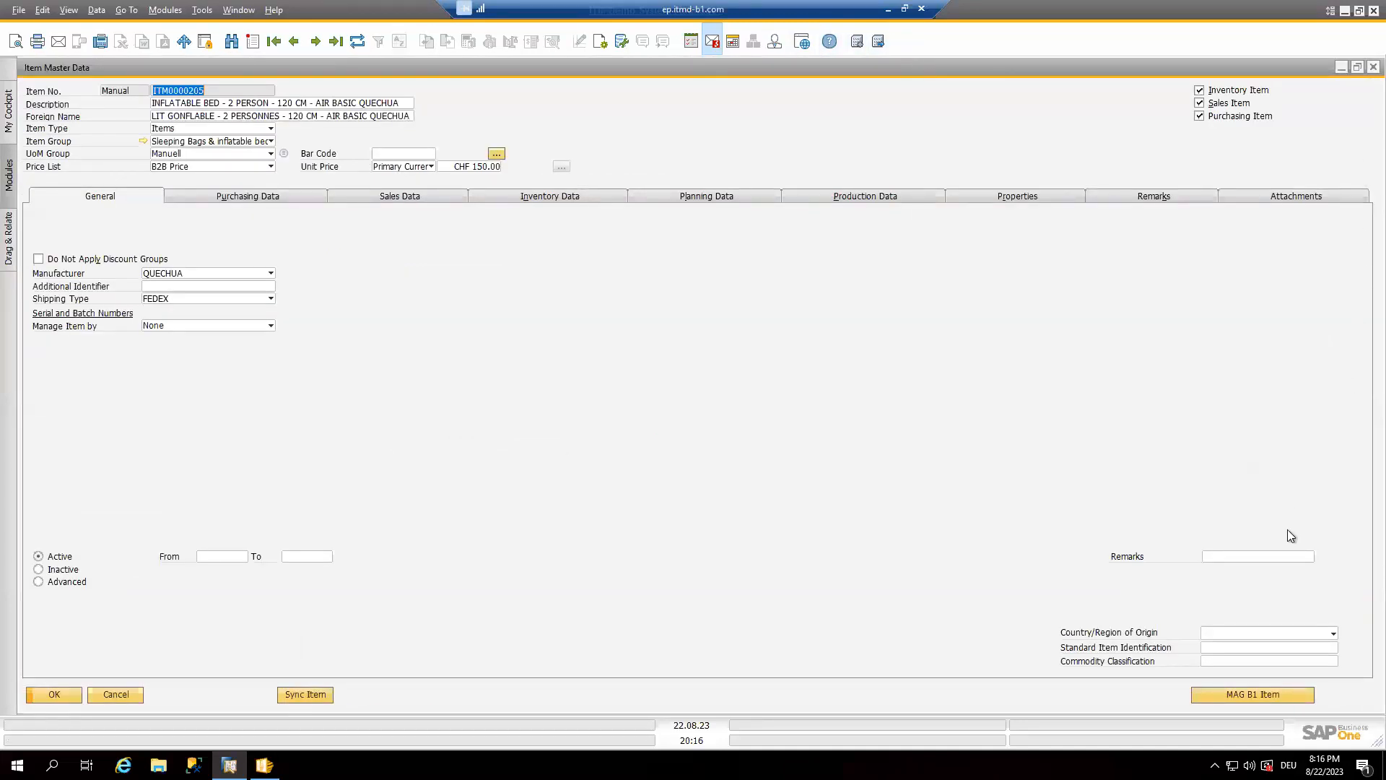
pyautogui.click(1249, 694)
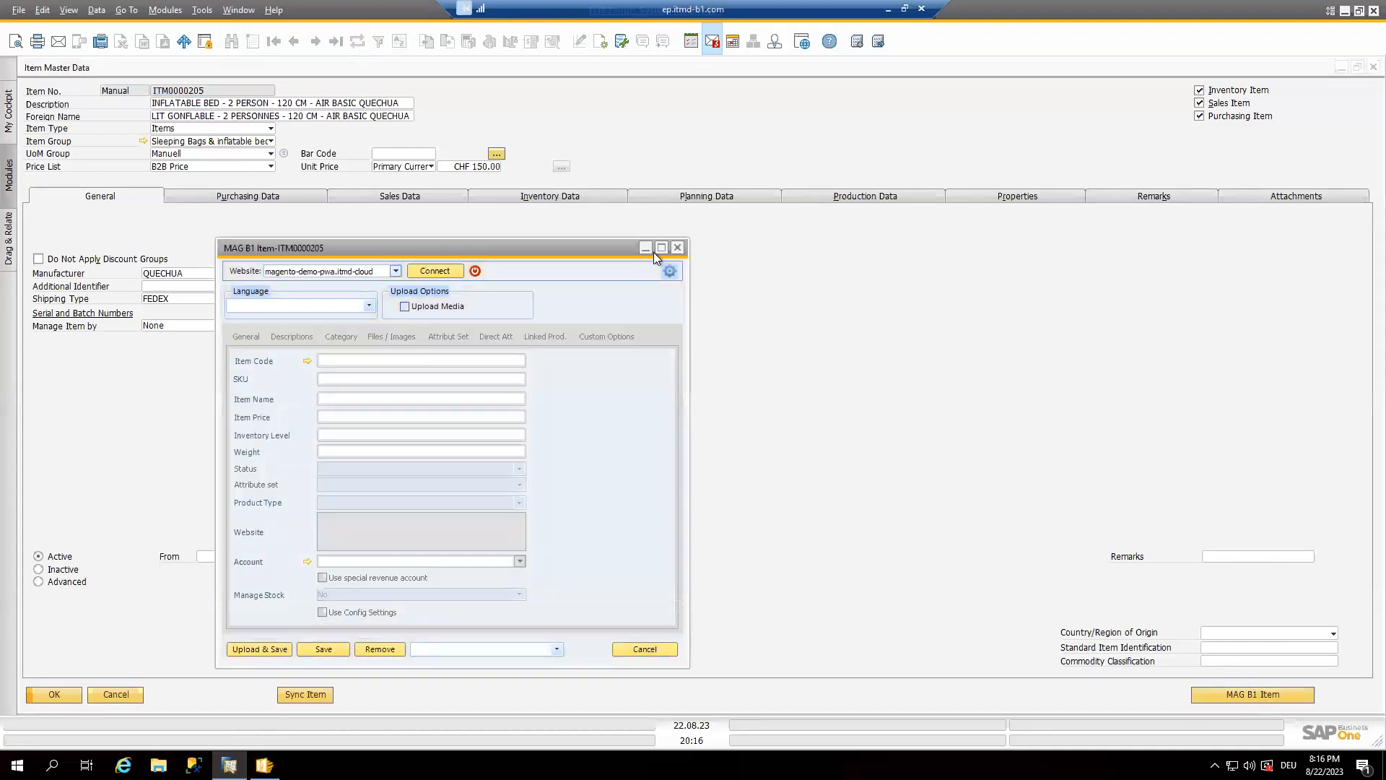
pyautogui.click(660, 248)
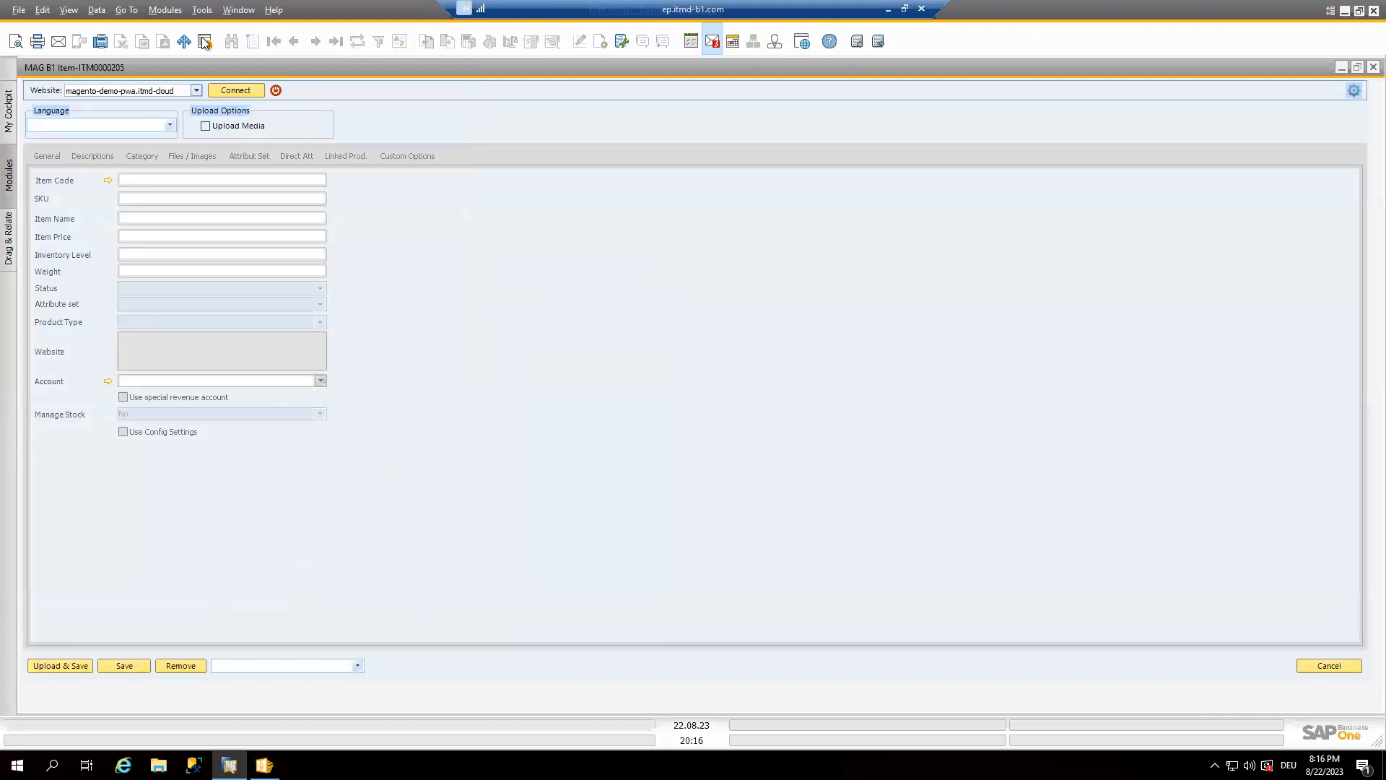
pyautogui.click(195, 92)
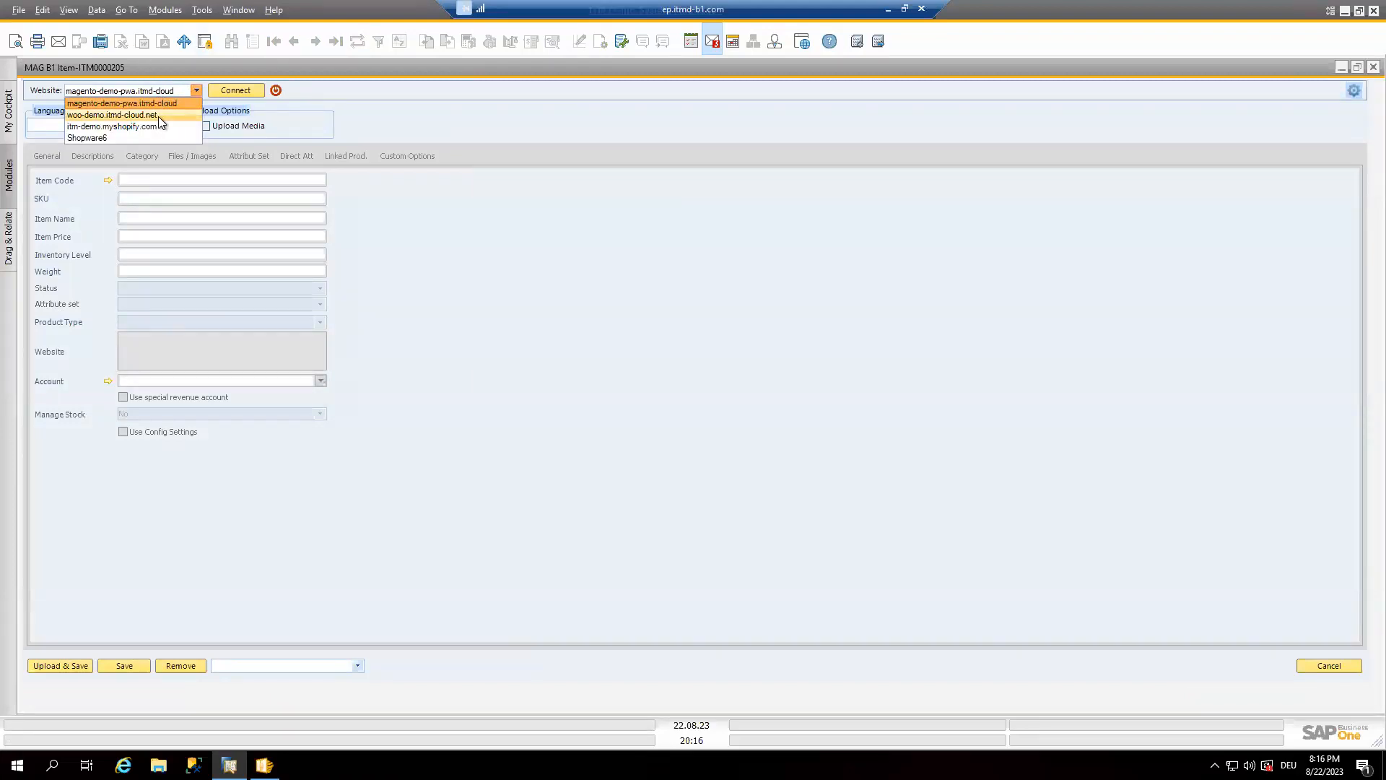
pyautogui.click(196, 92)
pyautogui.click(229, 92)
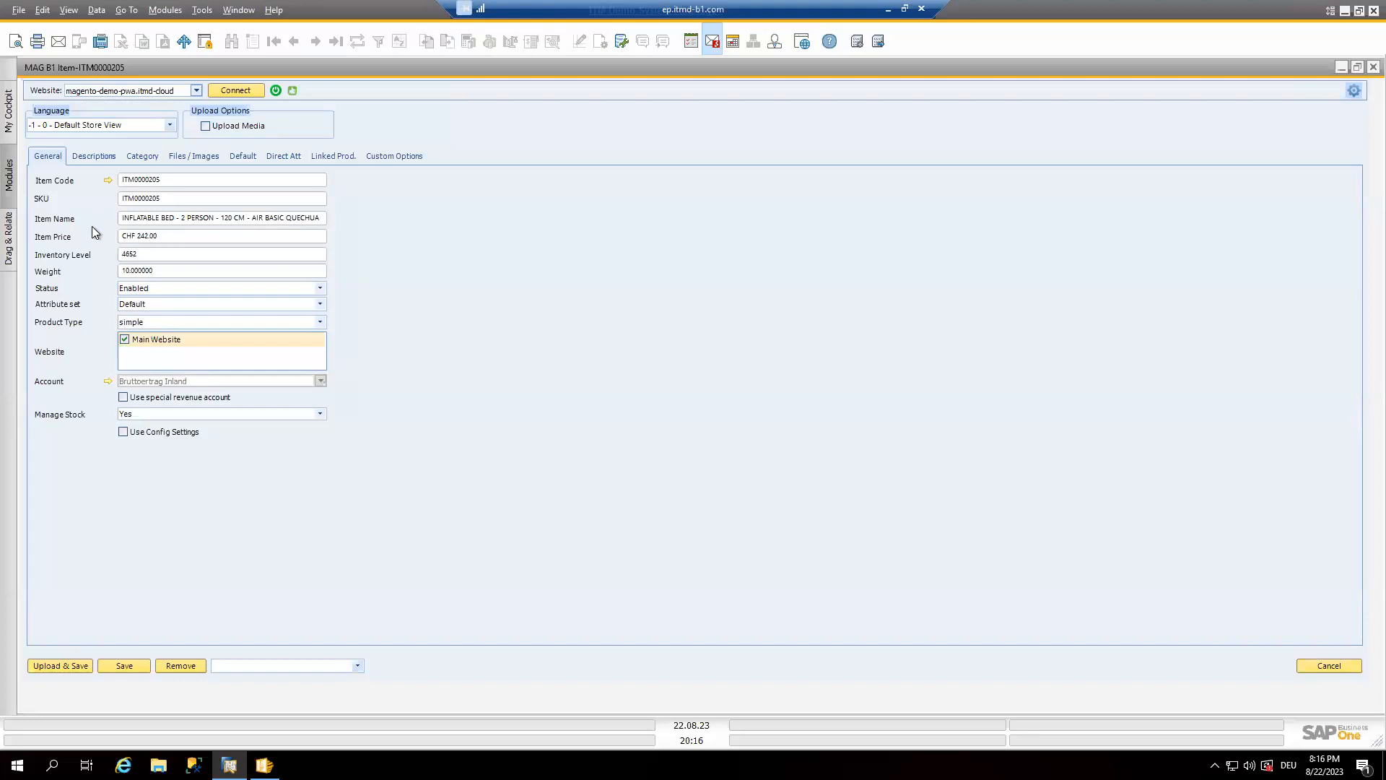
# - Review the inflatable bed's formatted web description and its assigned shop categories in the fully expanded tree
pyautogui.click(93, 156)
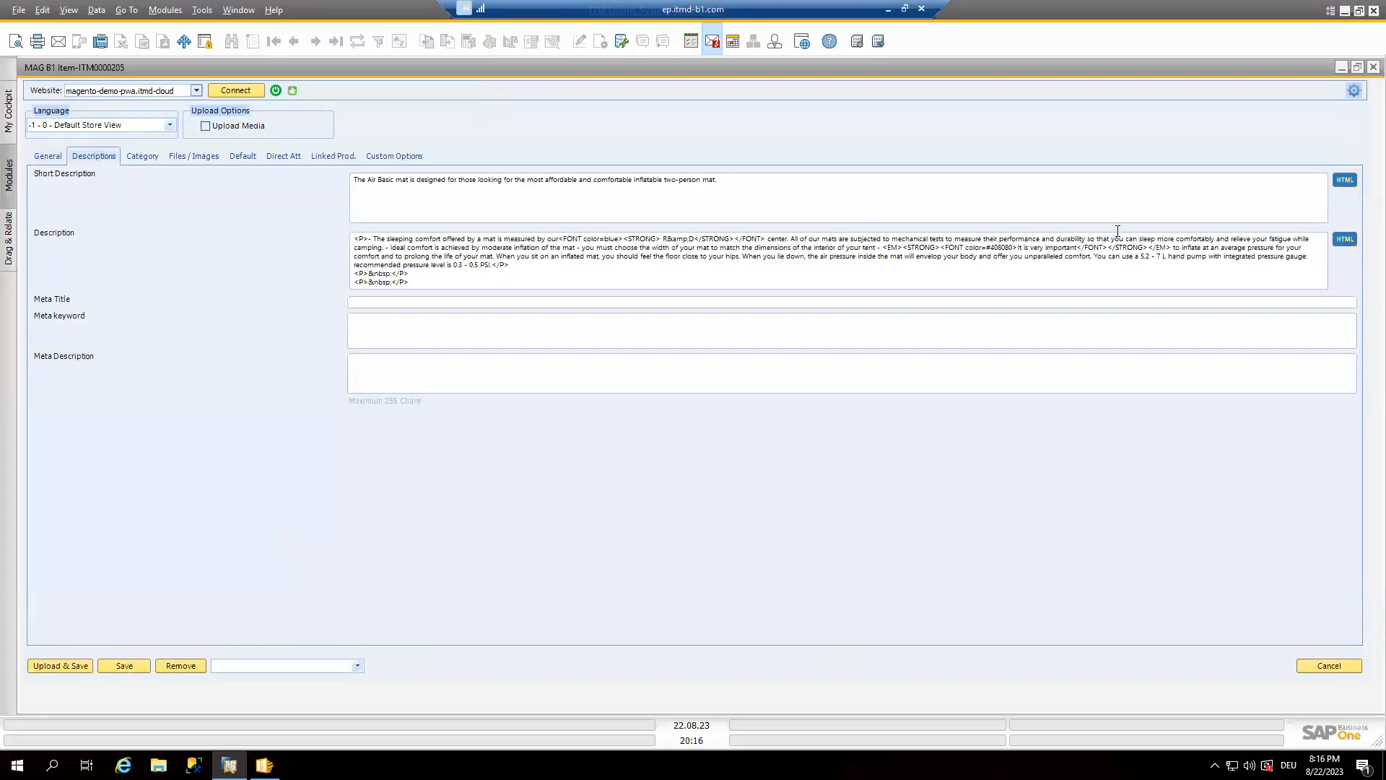
pyautogui.click(1344, 241)
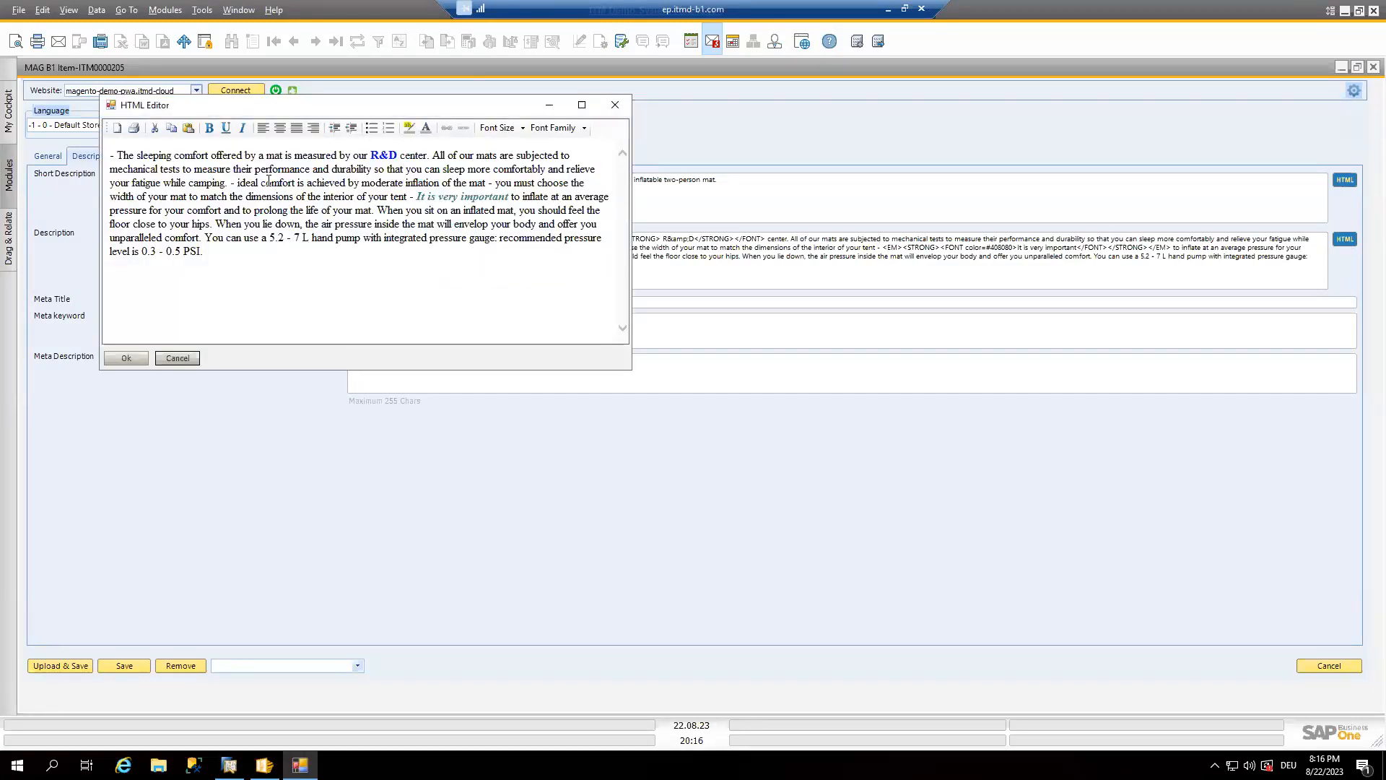
pyautogui.click(185, 358)
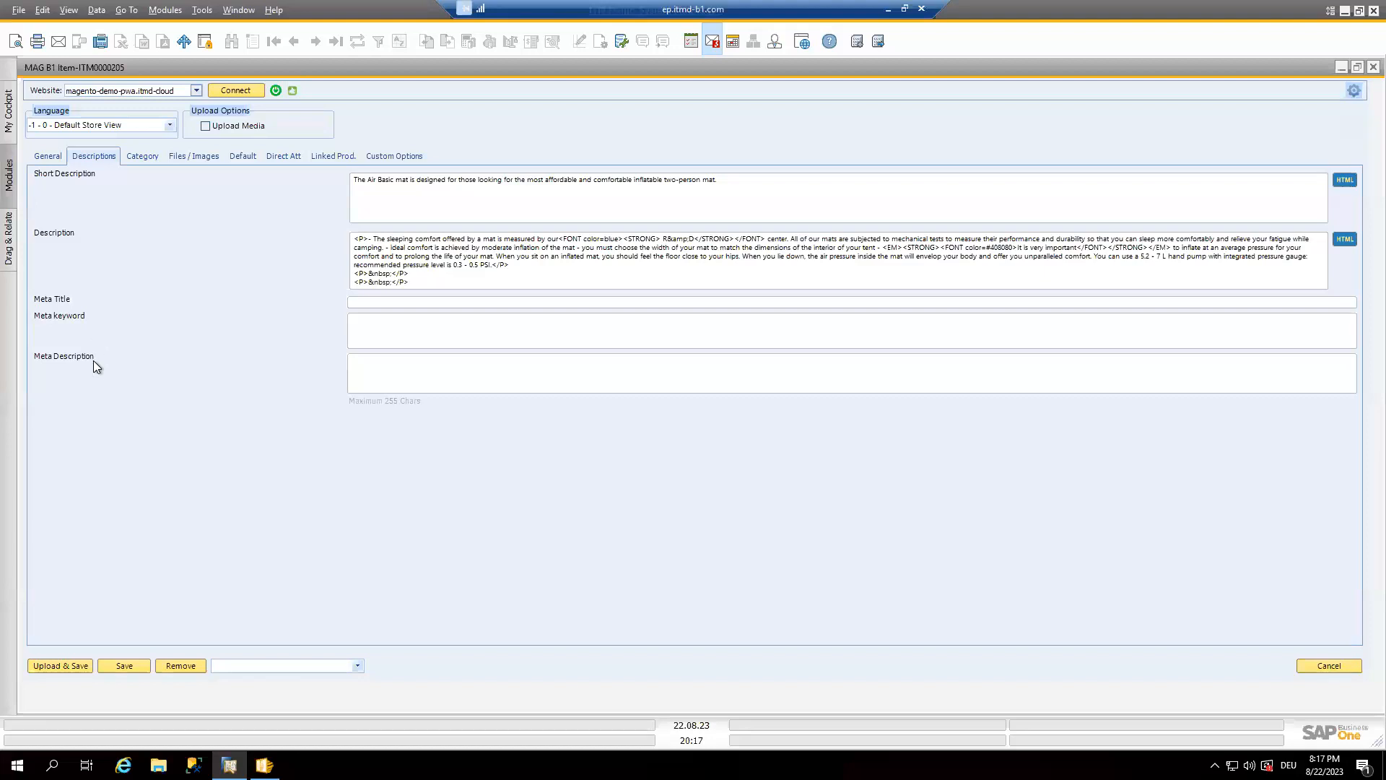
pyautogui.click(149, 157)
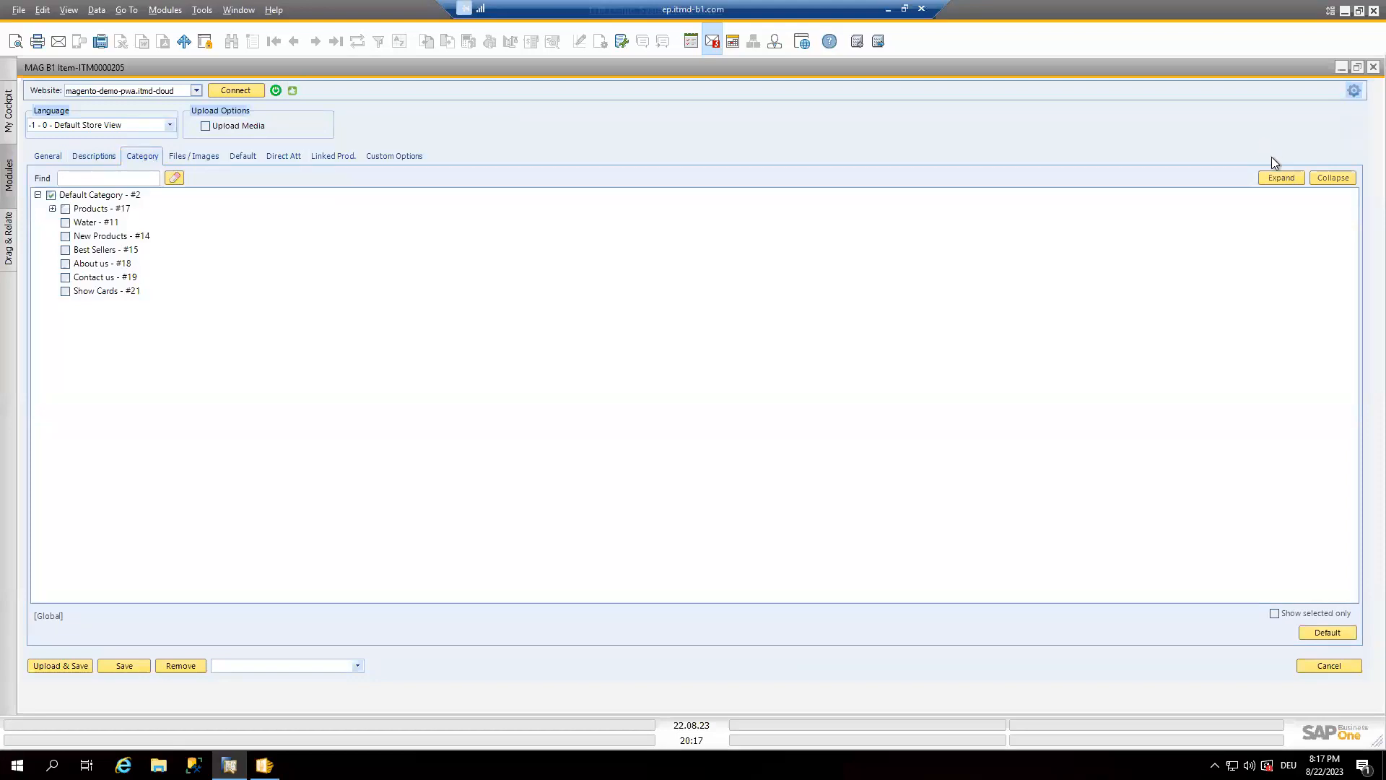
pyautogui.click(1284, 177)
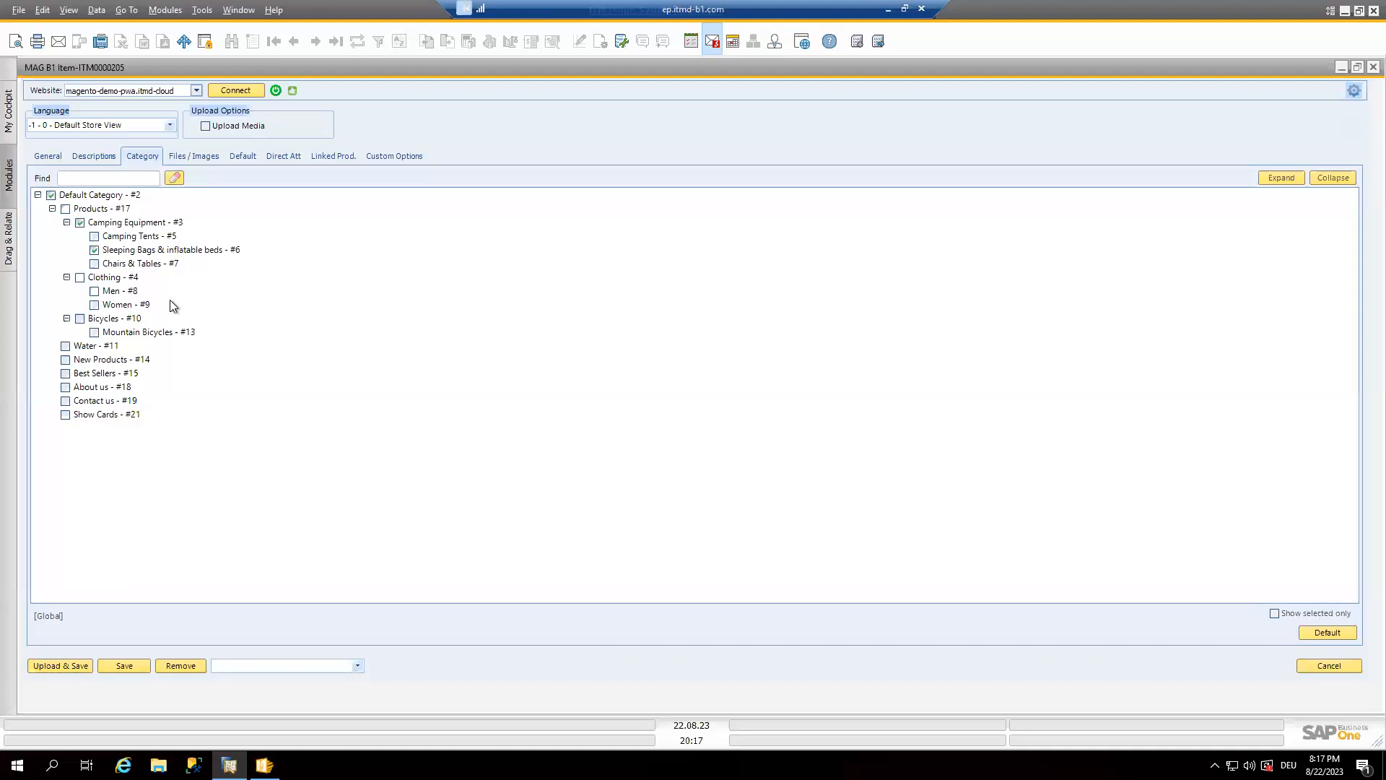
# - Add and remove two blank image slots in the item's media, and add one empty file entry
pyautogui.click(196, 157)
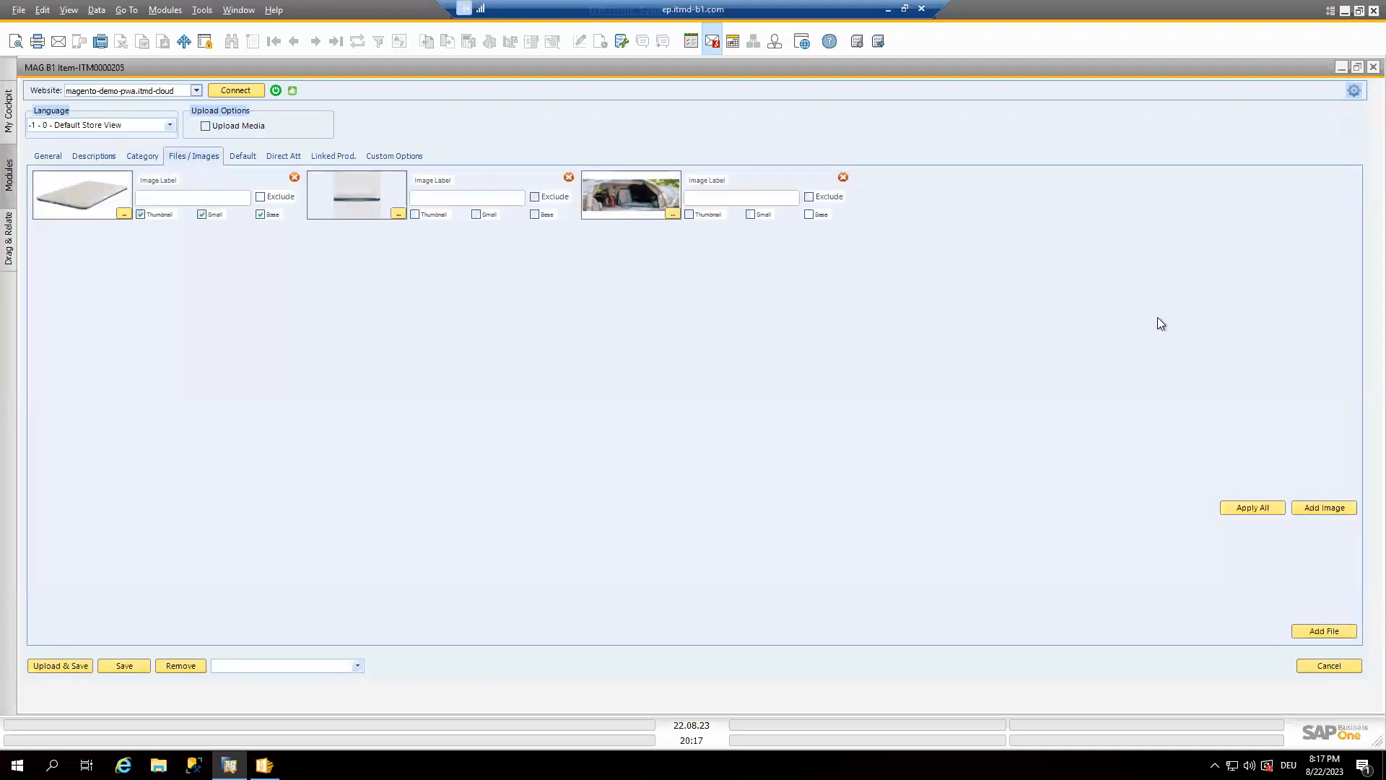
pyautogui.click(1322, 508)
pyautogui.click(1321, 507)
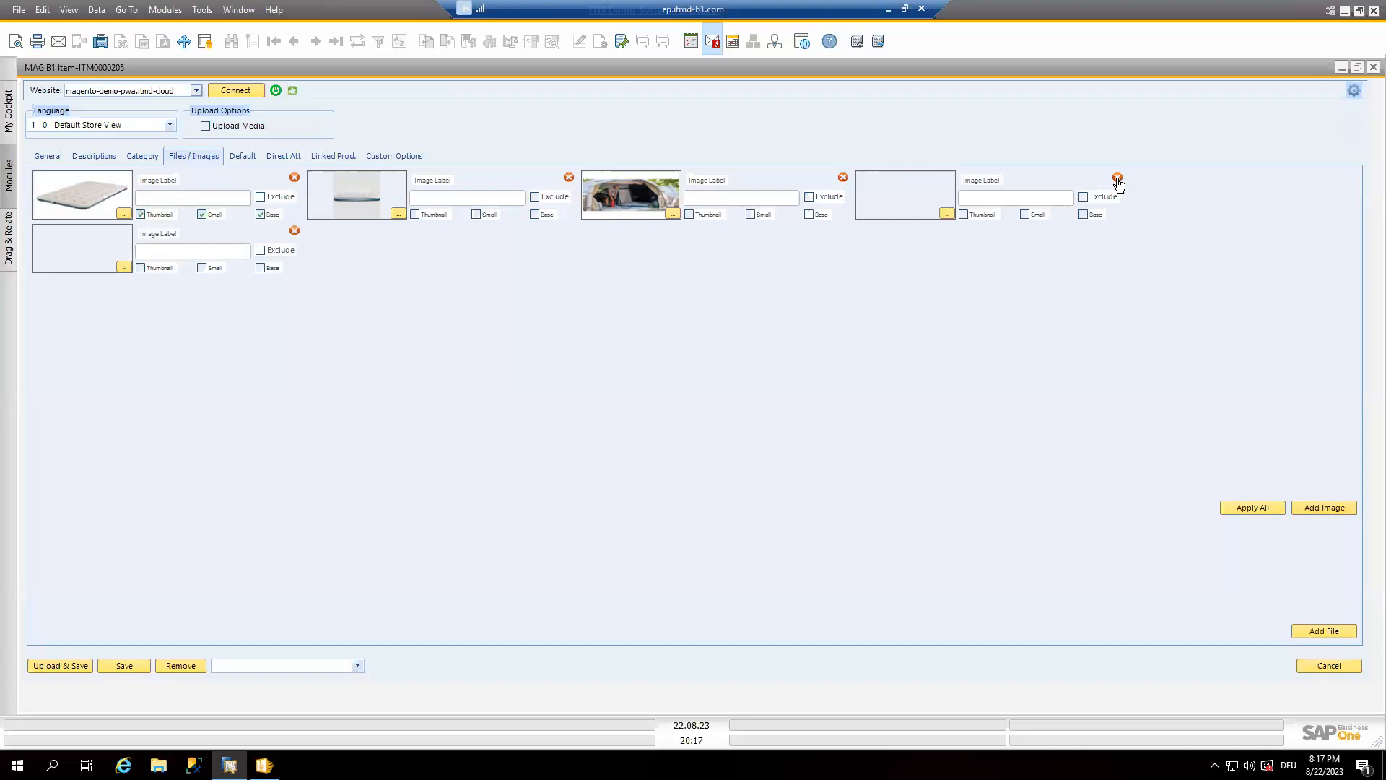
pyautogui.click(1117, 178)
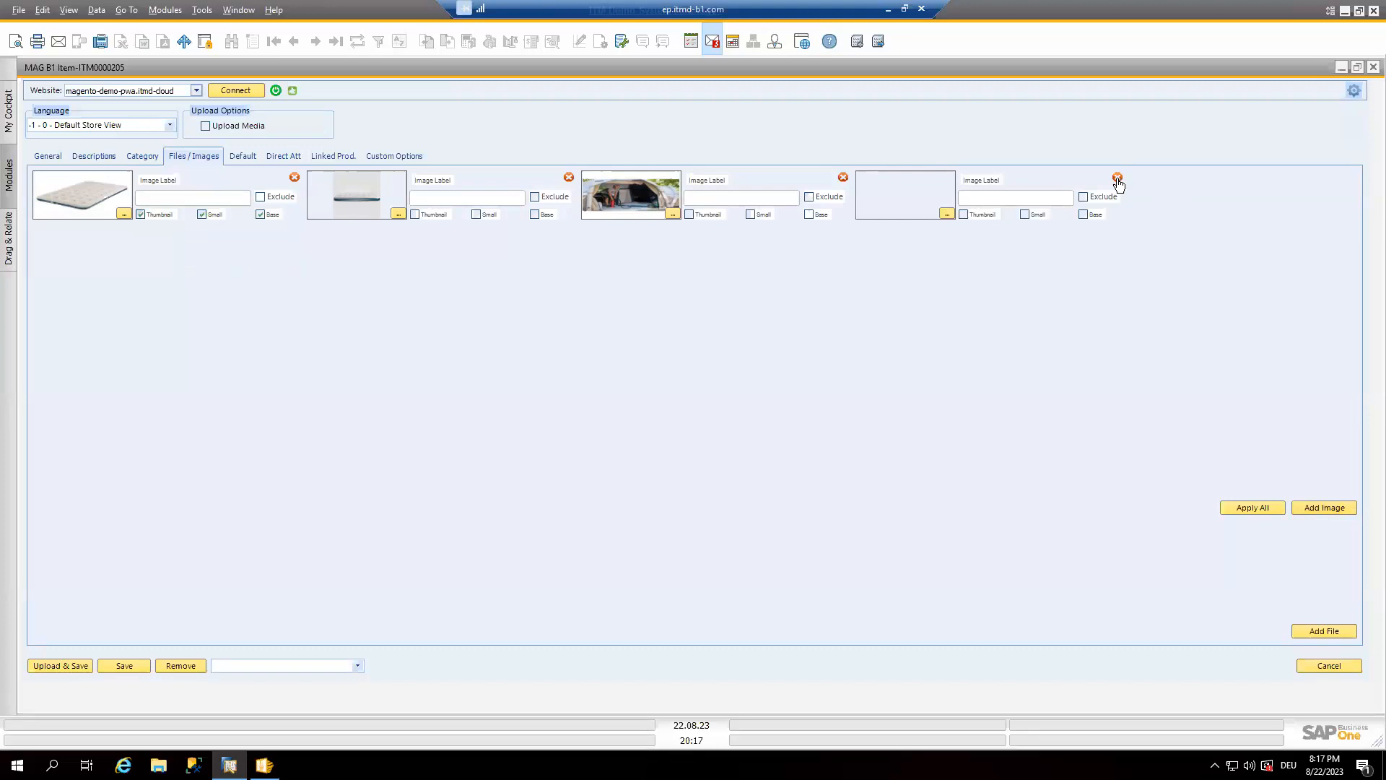
pyautogui.click(1116, 178)
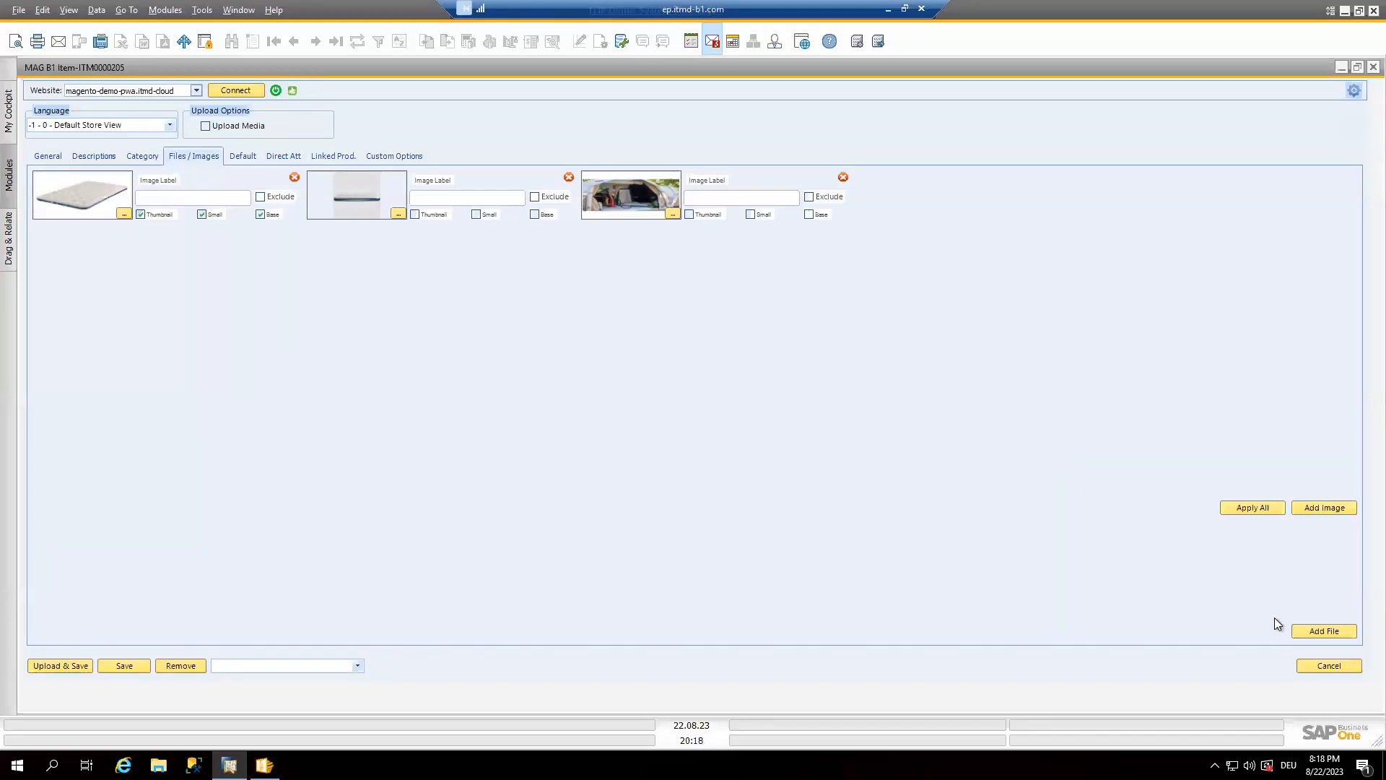
pyautogui.click(1312, 631)
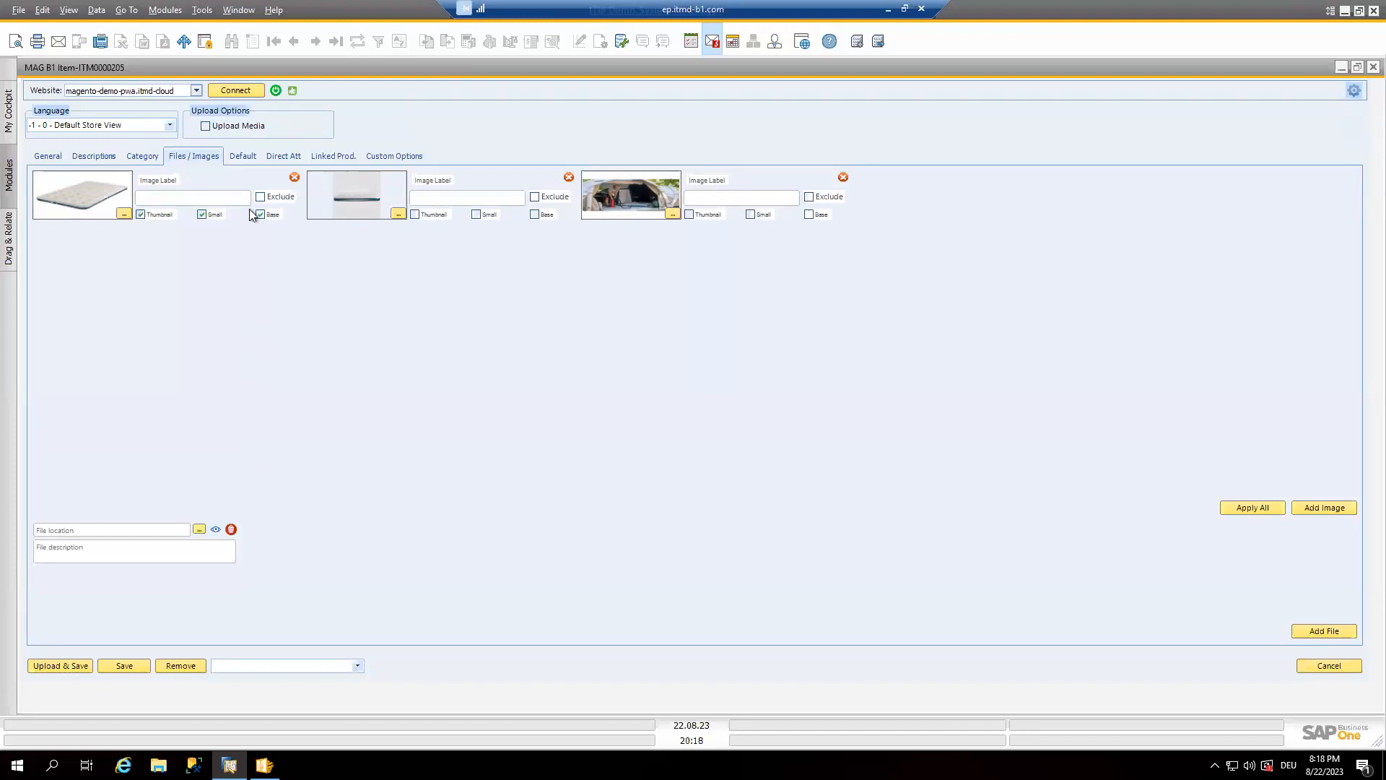
# - Review the item's default attributes, direct attributes and related products, and minimize the MAG B1 item form
pyautogui.click(242, 158)
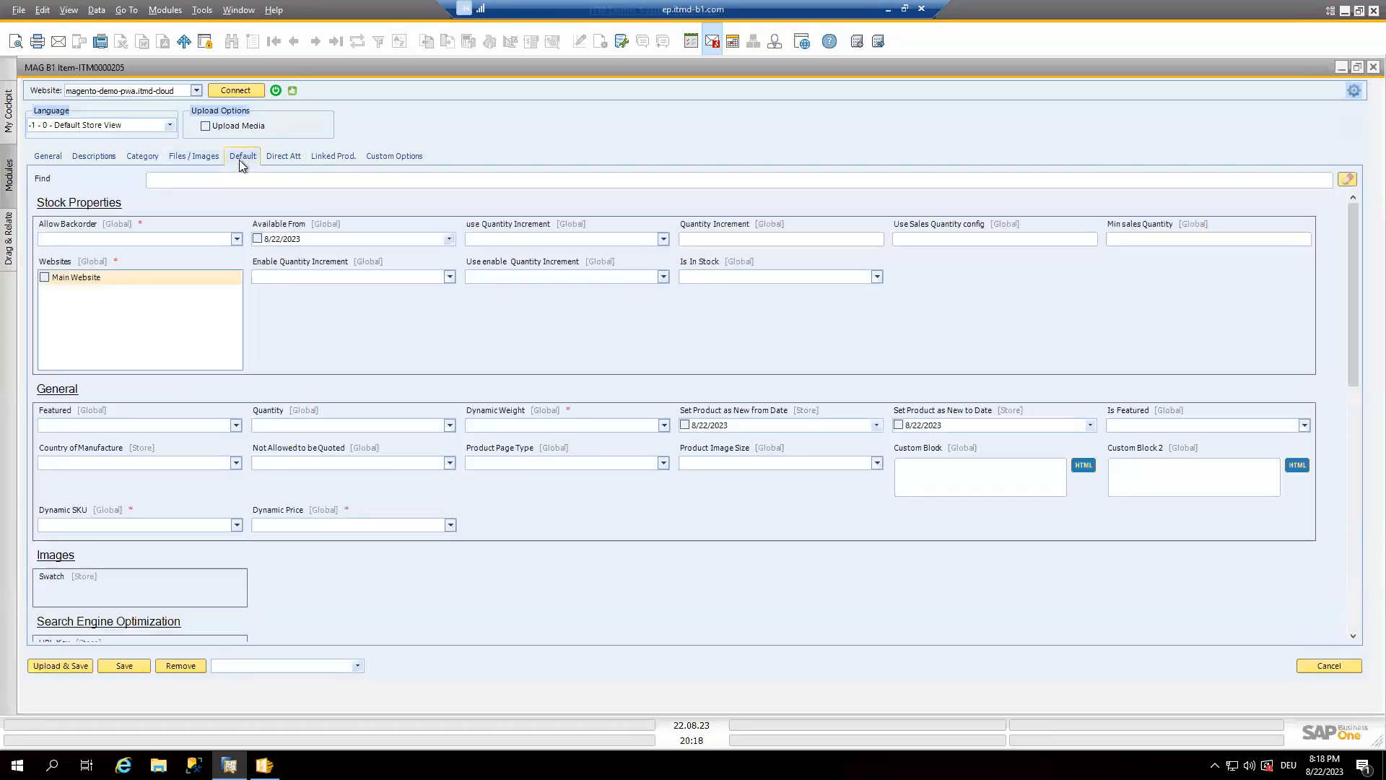
pyautogui.click(279, 158)
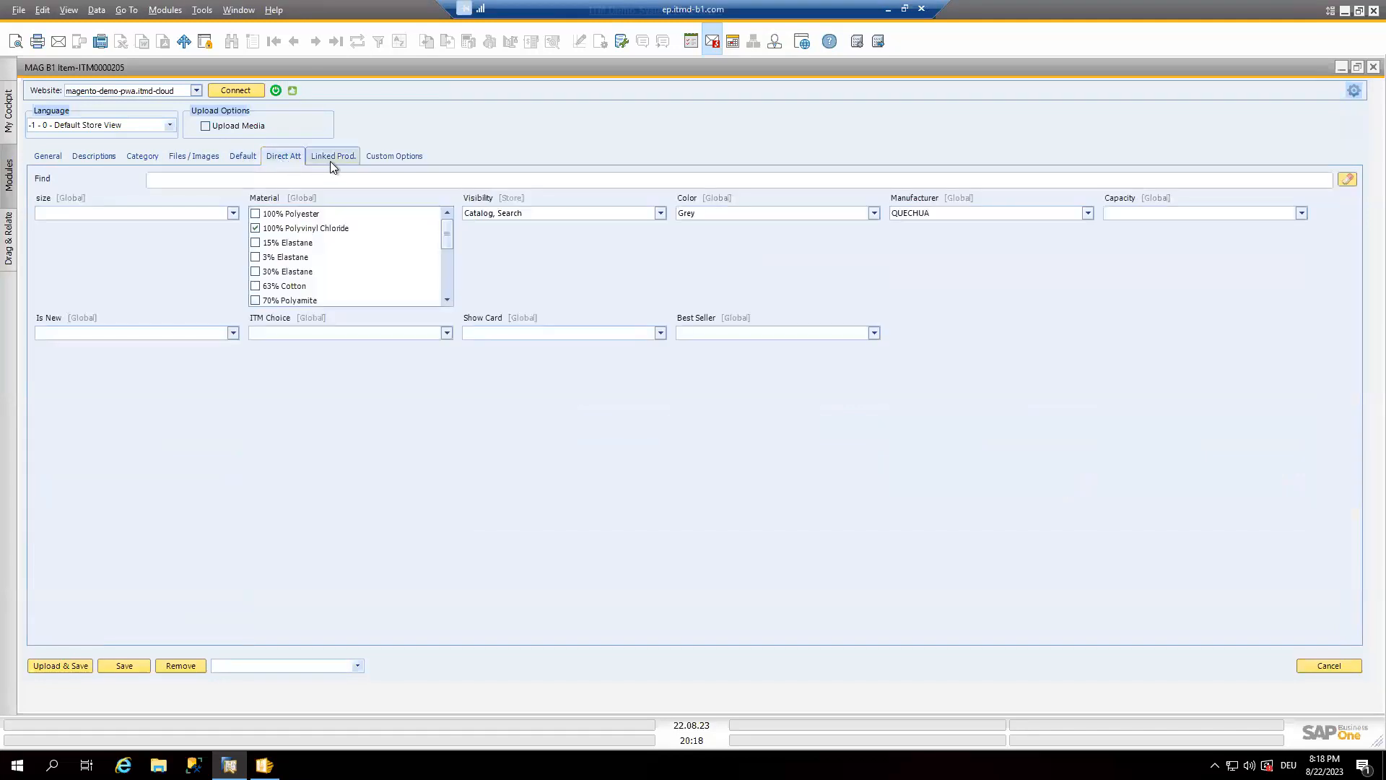
pyautogui.click(330, 160)
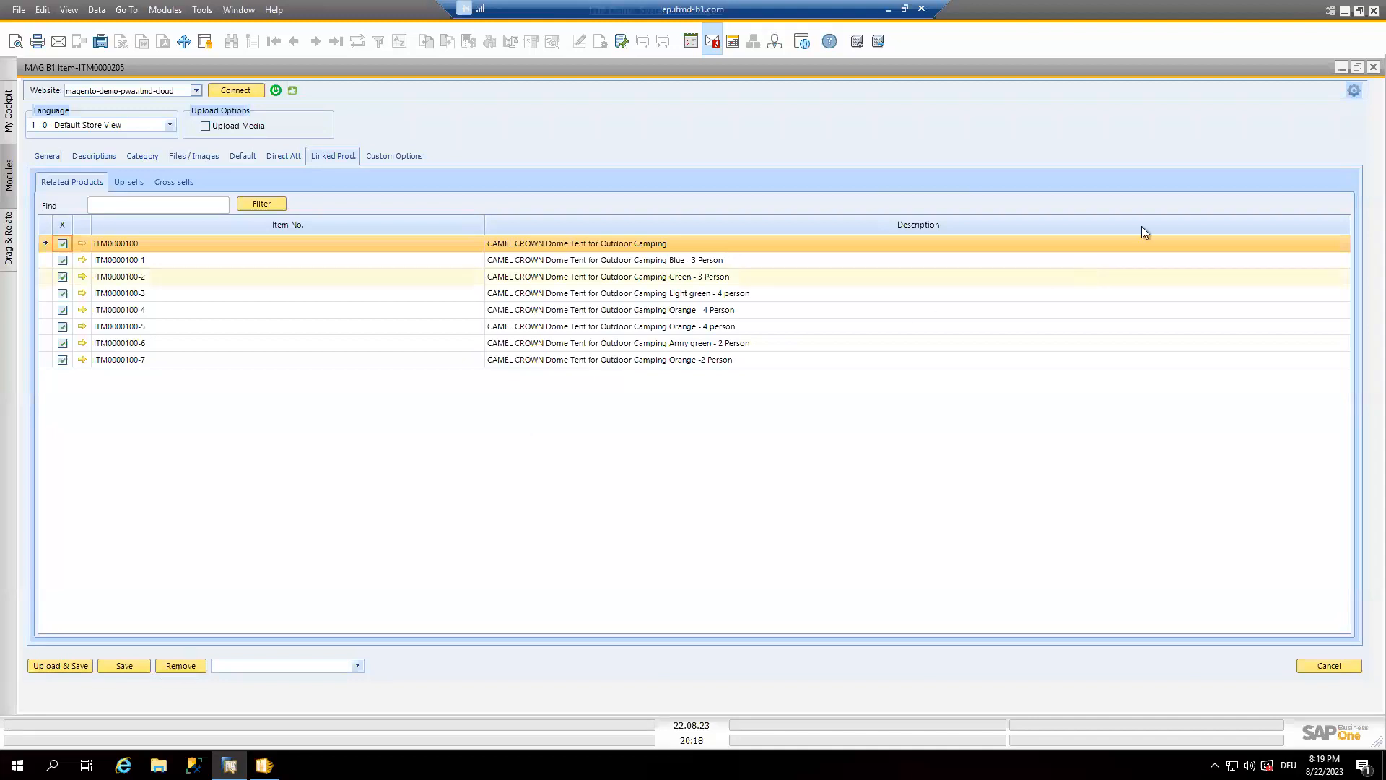
pyautogui.click(1342, 67)
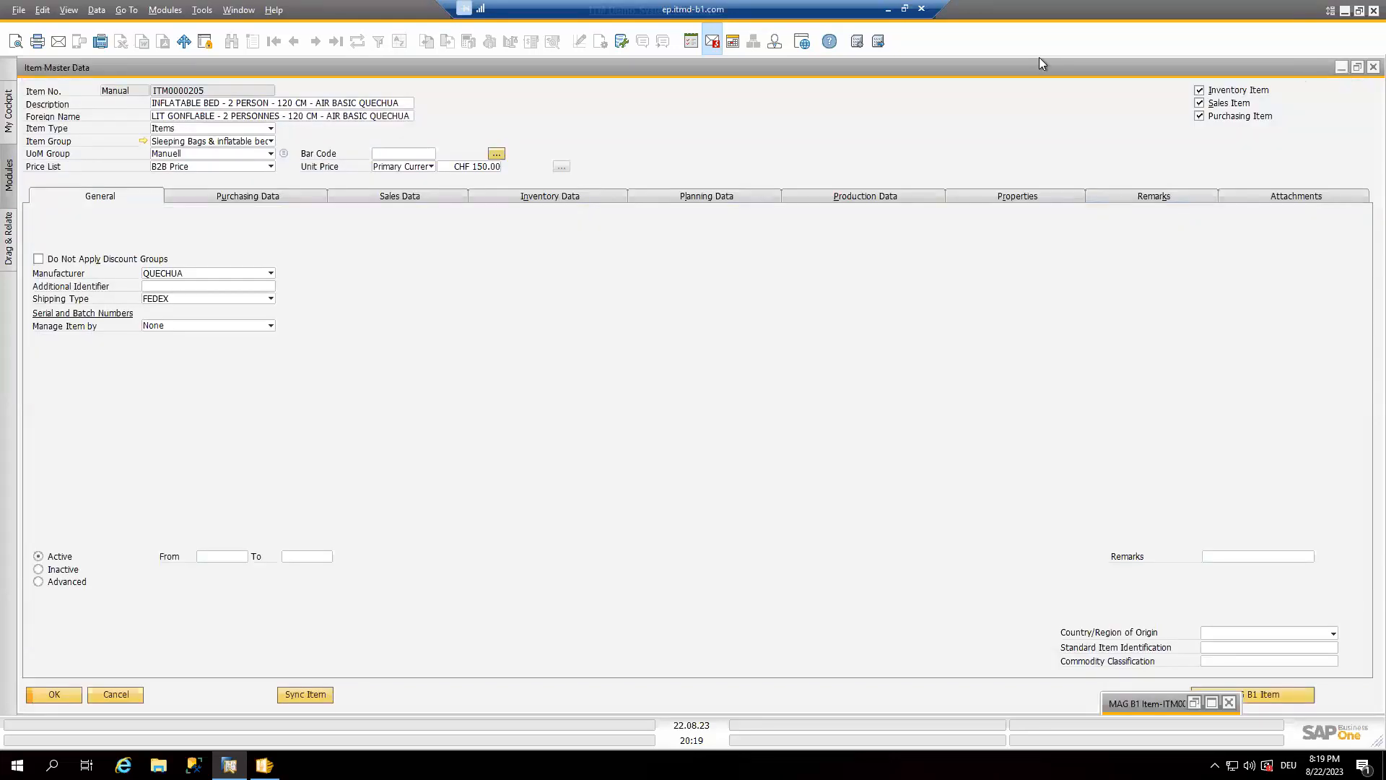
# - Switch to the ITM Commerce web shop and review the newest quote request's items, prices, addresses and summary
pyautogui.click(888, 9)
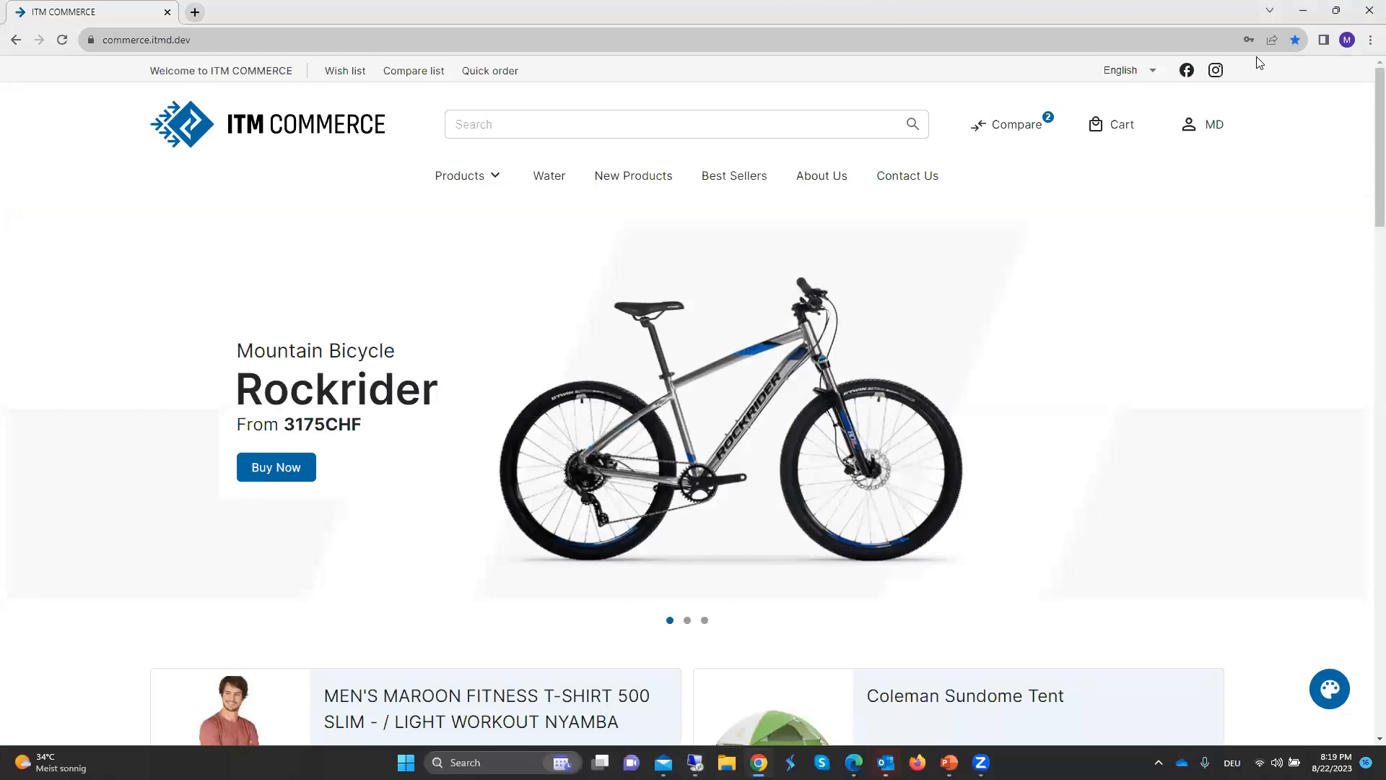
pyautogui.moveTo(1214, 127)
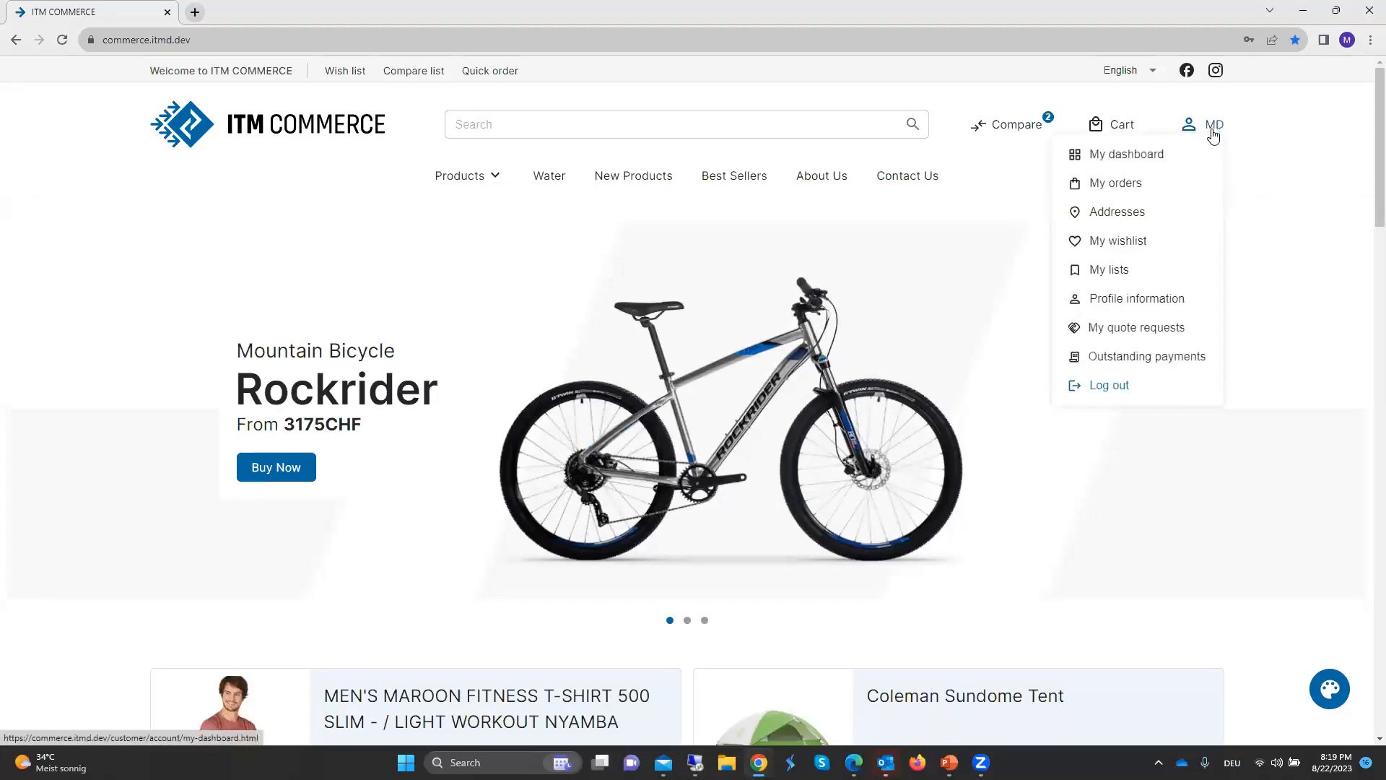
pyautogui.click(1174, 328)
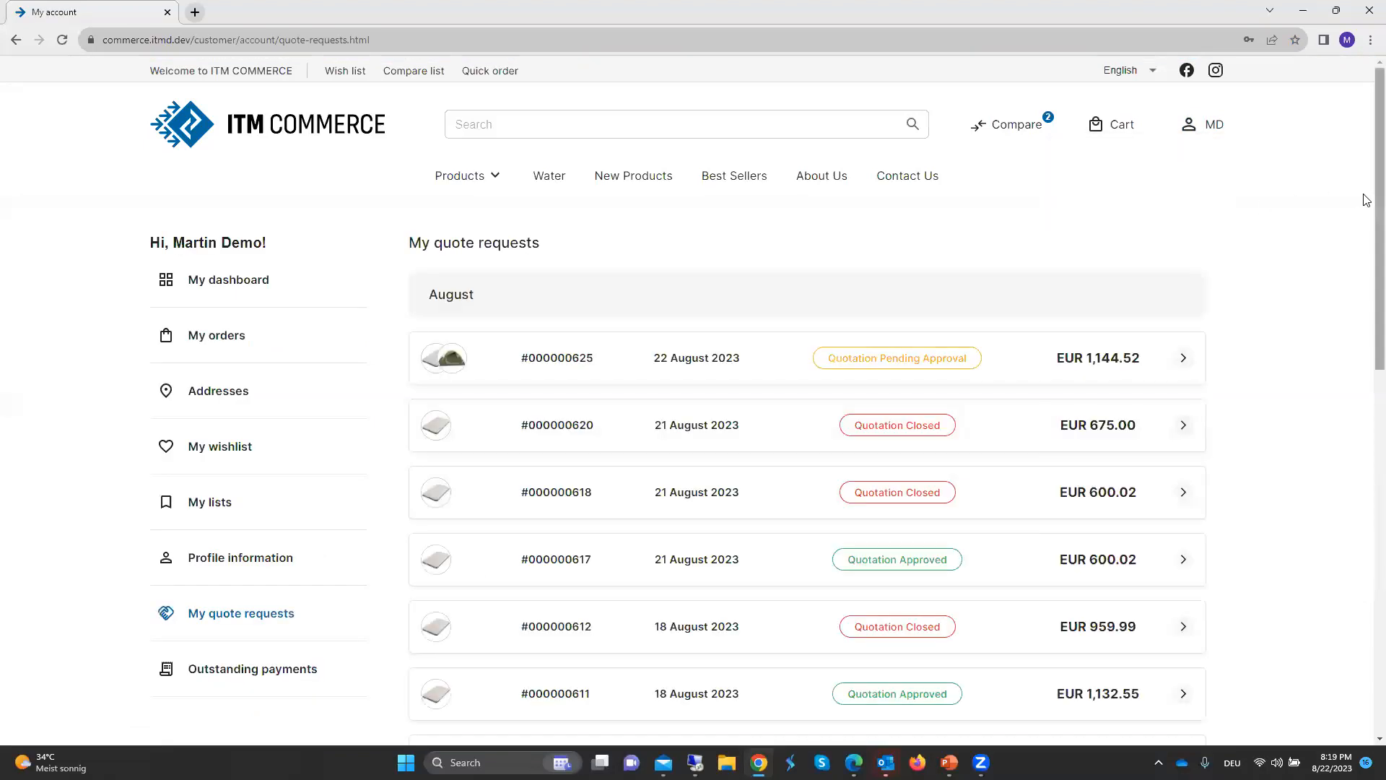
pyautogui.click(786, 361)
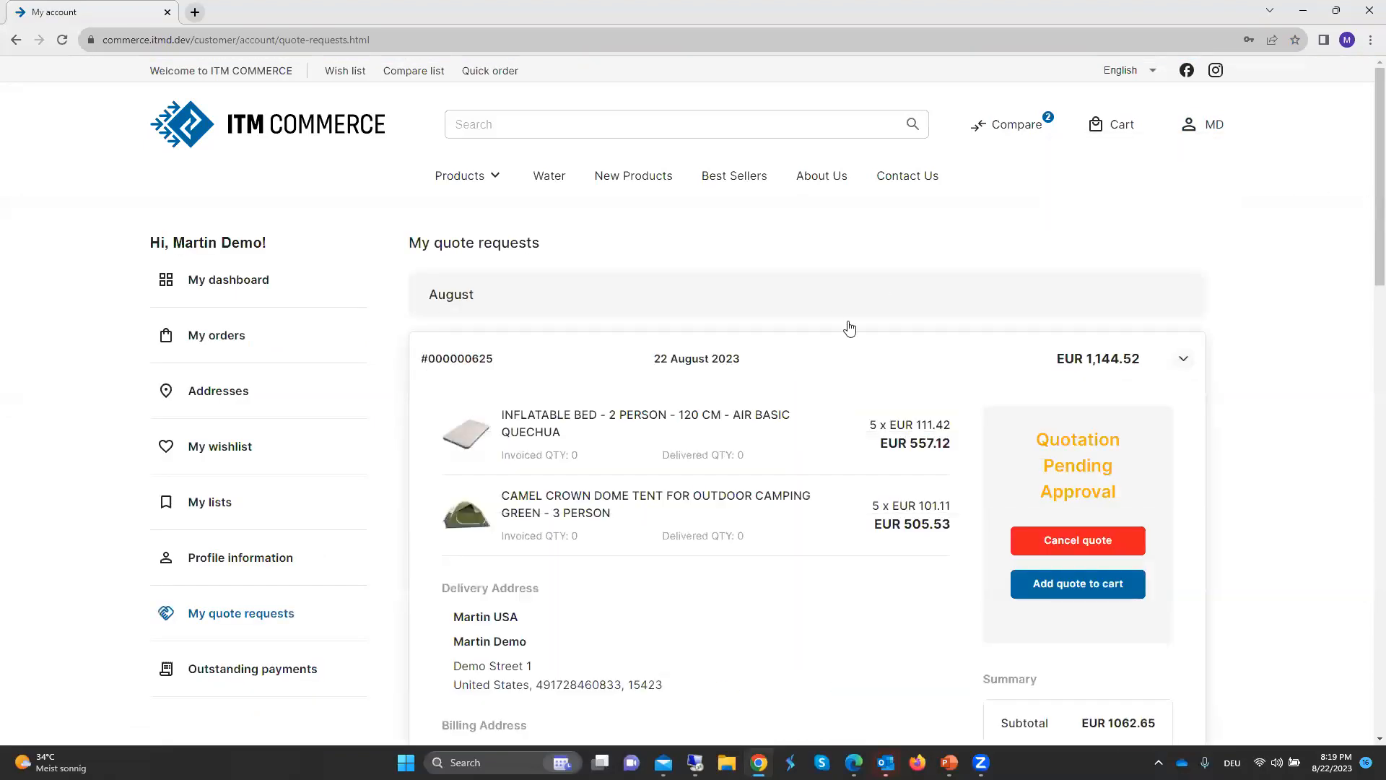
pyautogui.moveTo(1378, 94); pyautogui.dragTo(1377, 151)
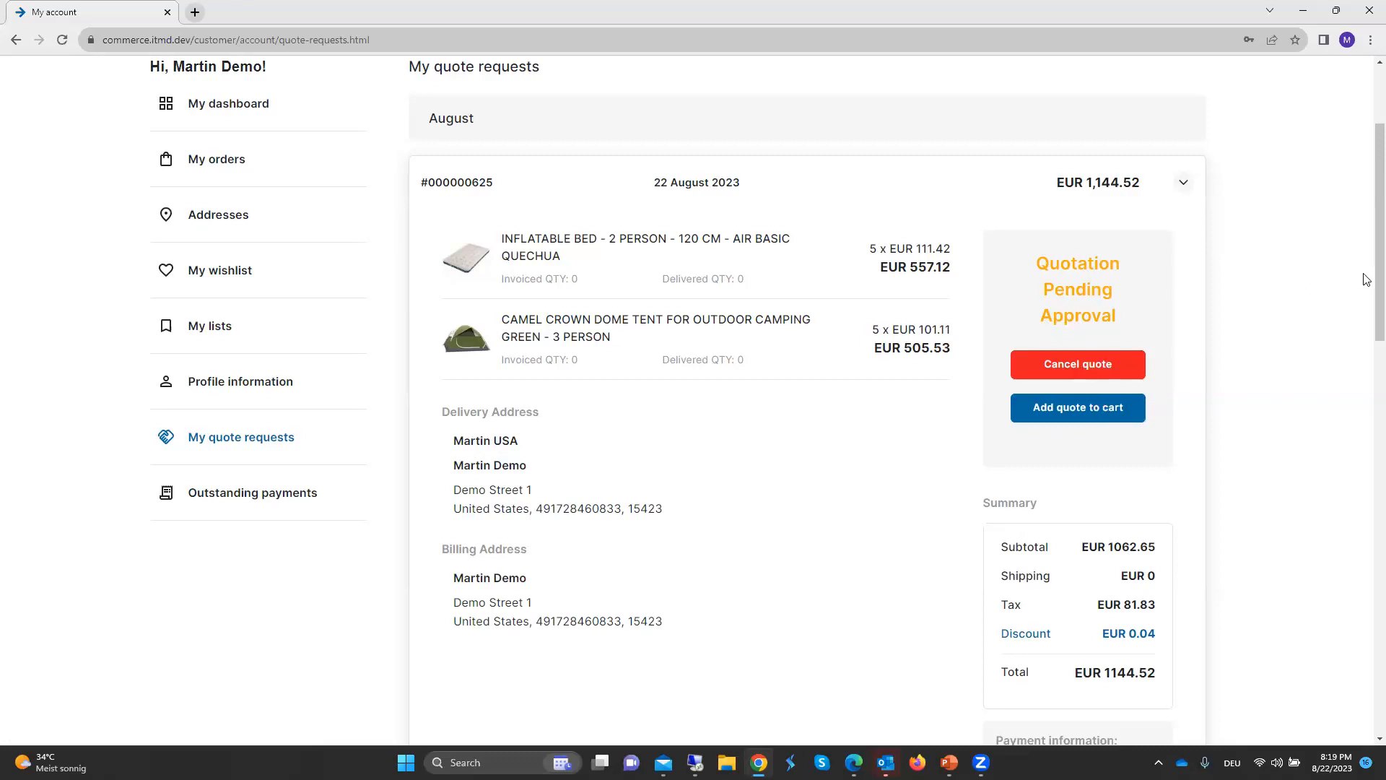
pyautogui.moveTo(1367, 280); pyautogui.dragTo(1366, 222)
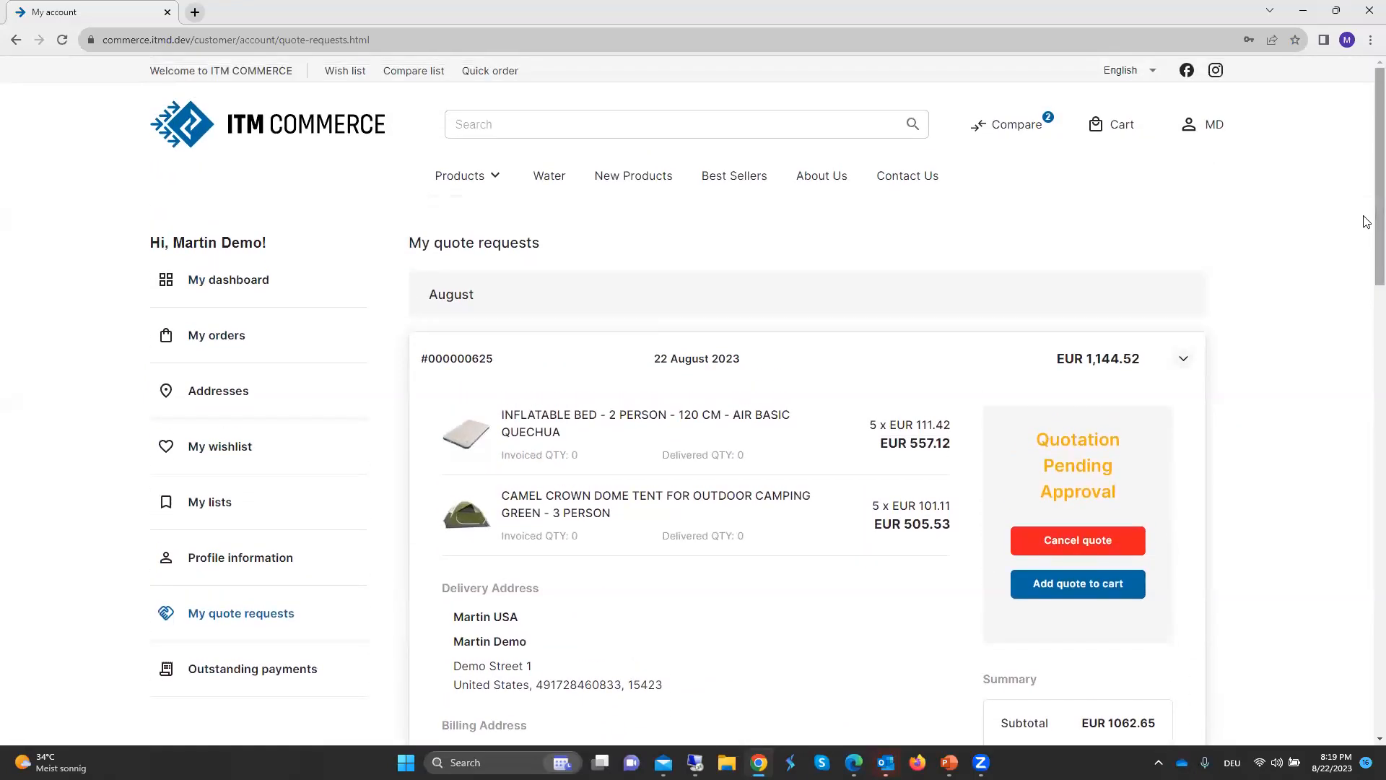
# - Add the pending quote to the cart and proceed to checkout from the cart
pyautogui.click(1093, 587)
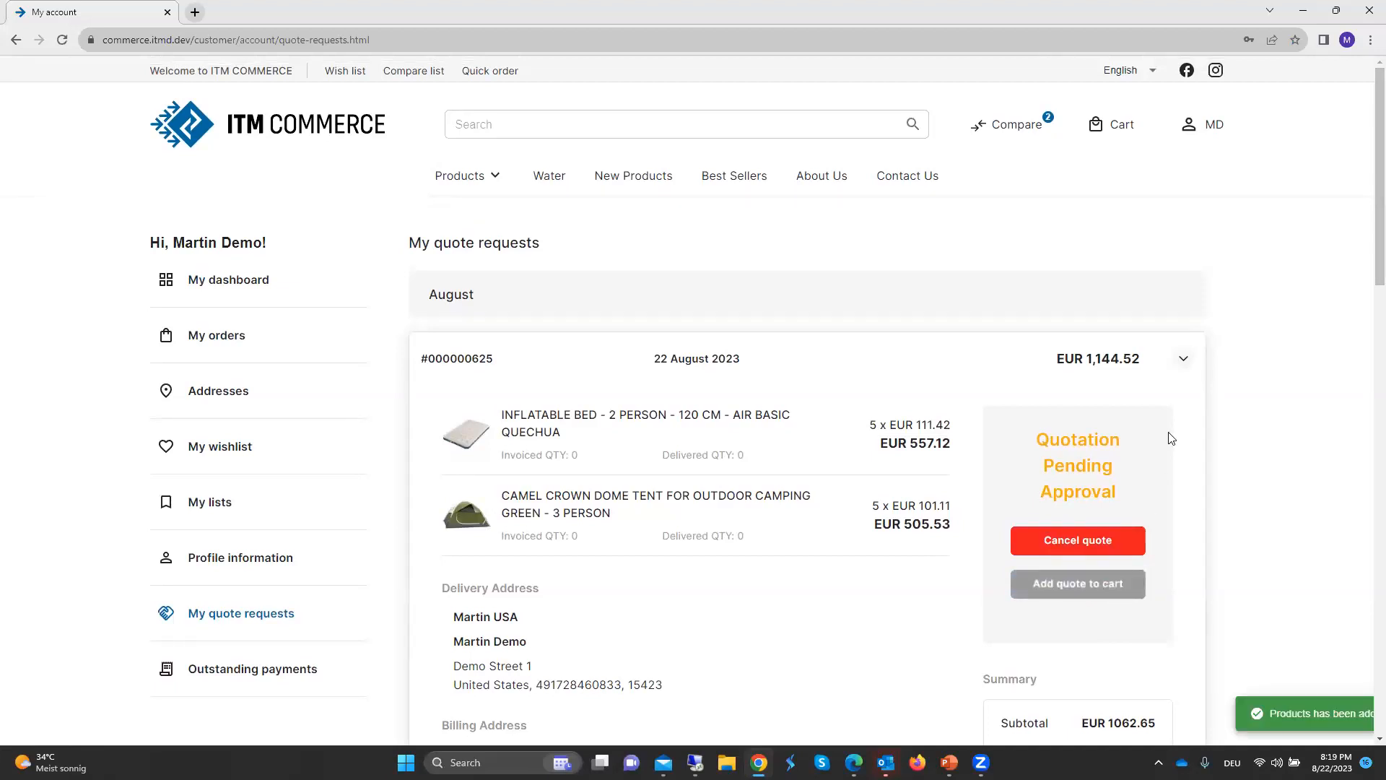
pyautogui.click(1119, 130)
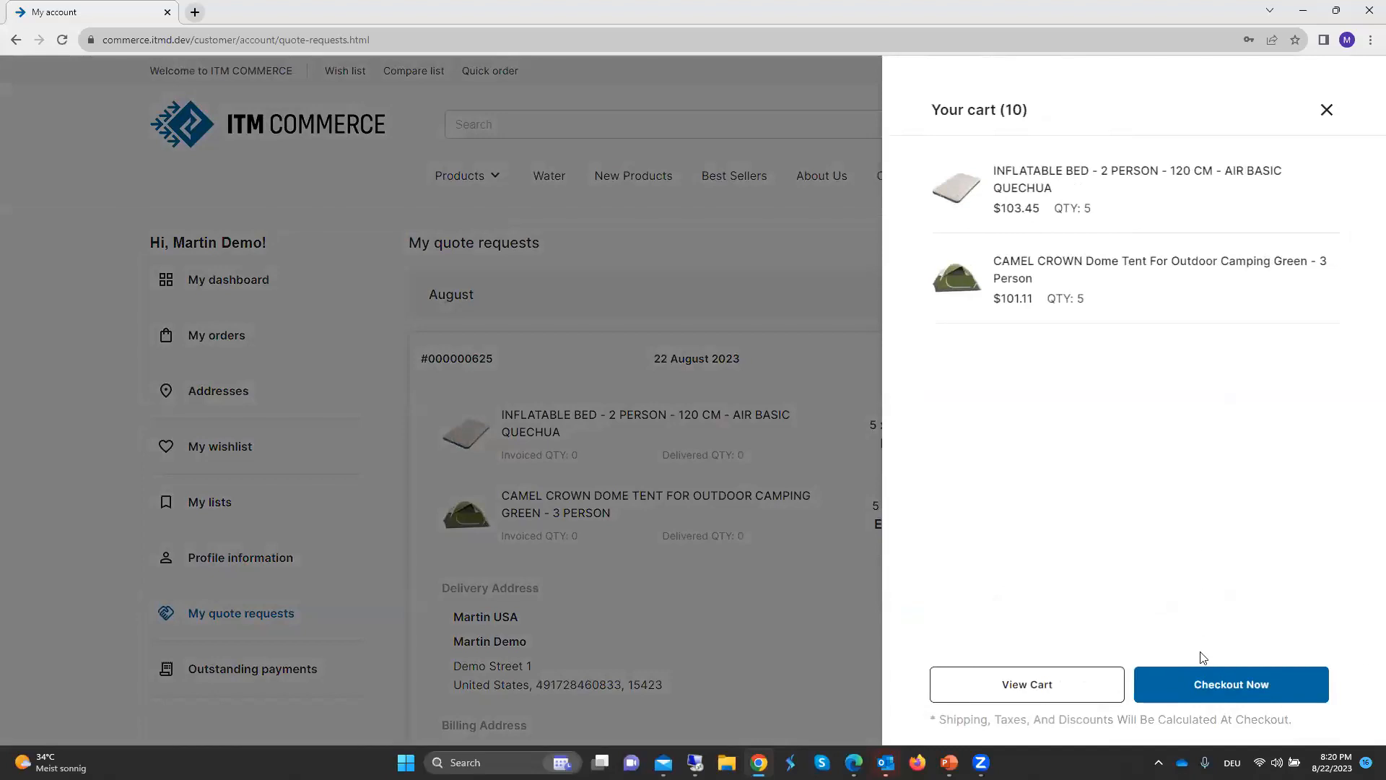
pyautogui.click(1204, 686)
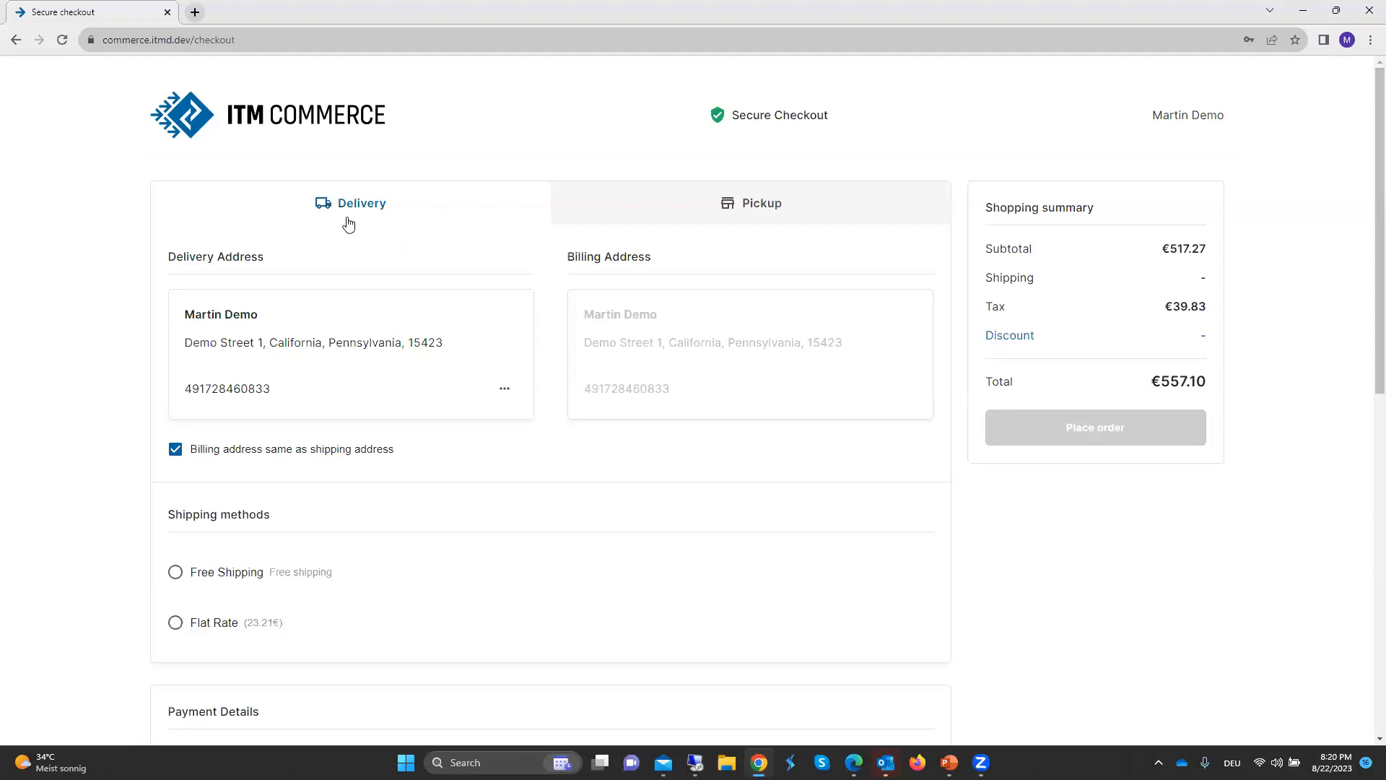
# - Compare the checkout's Pickup option with Delivery, return to Delivery, and review its shipping and payment methods
pyautogui.click(714, 206)
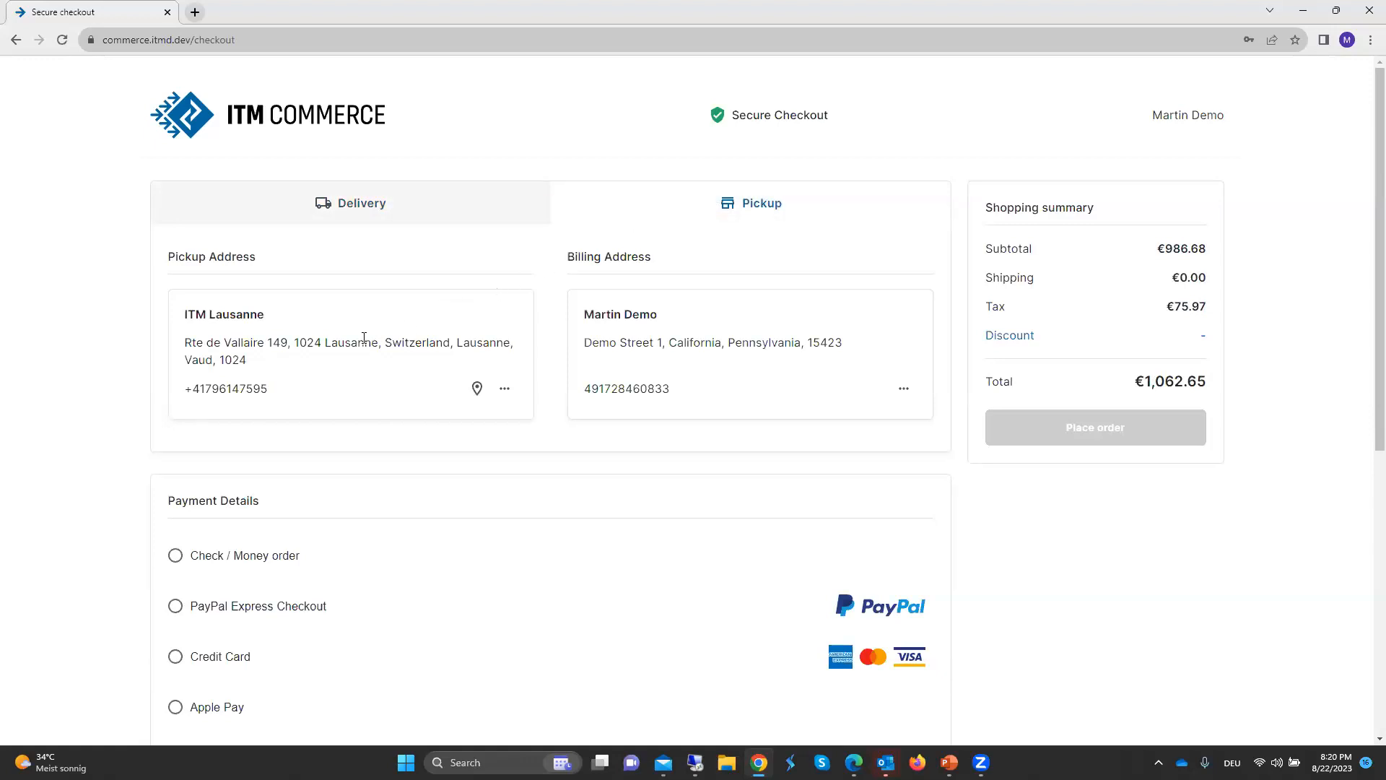
pyautogui.click(332, 210)
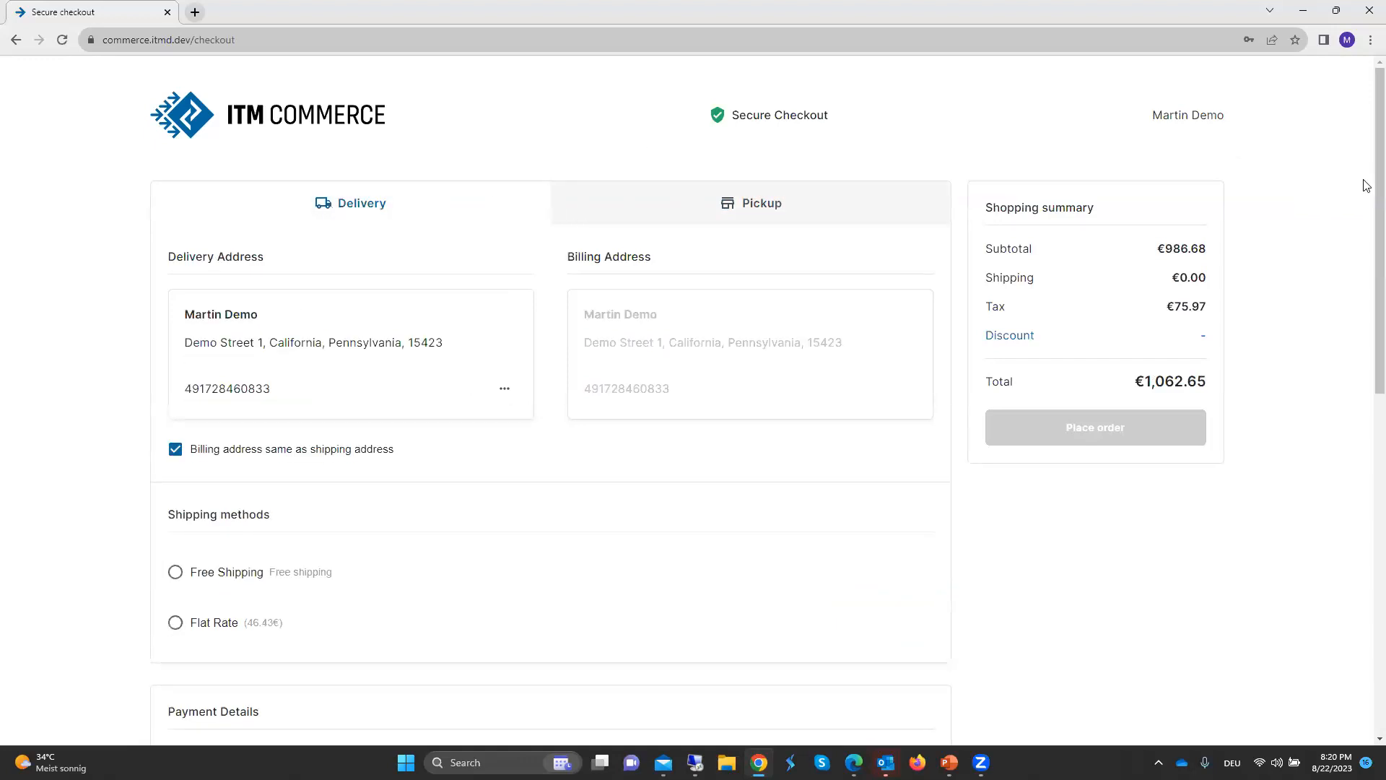
pyautogui.scroll(-3, 1367, 193)
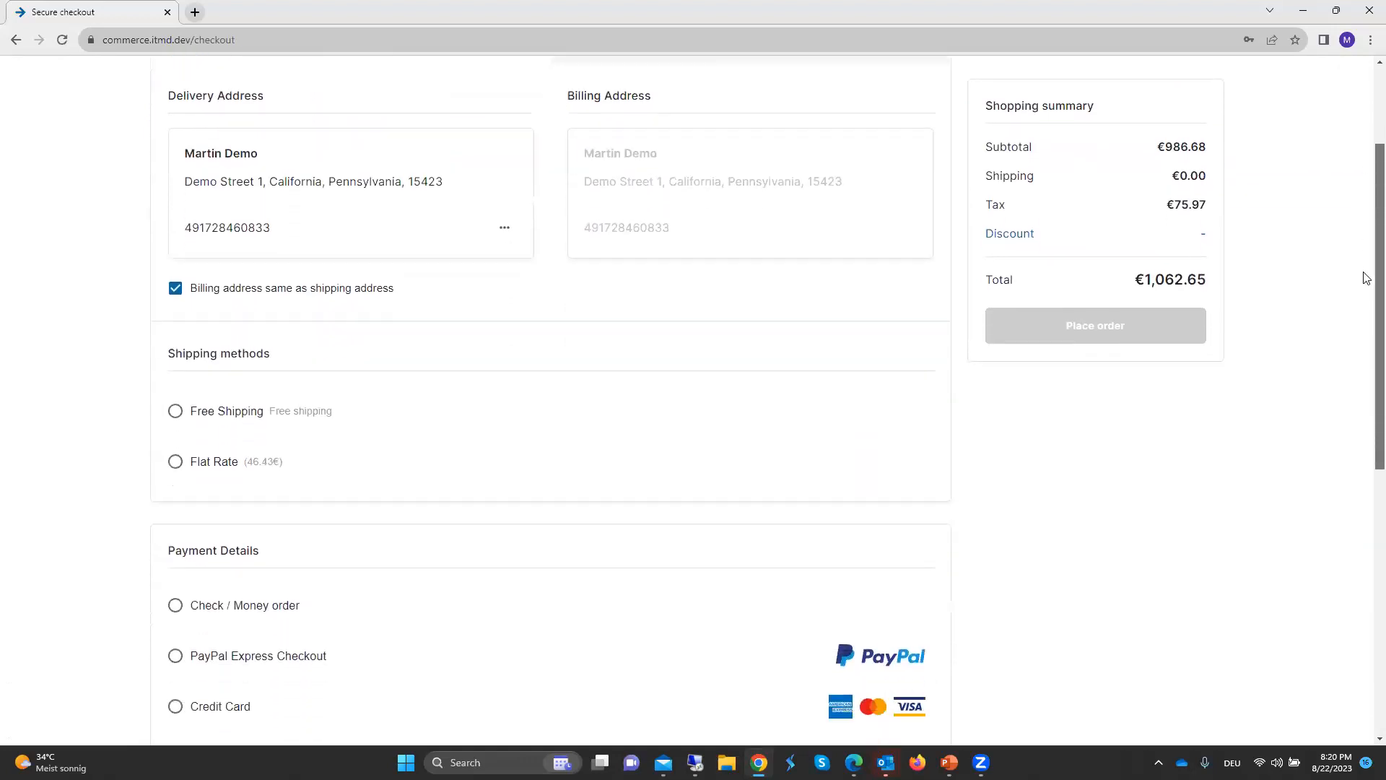
# - Choose Free Shipping as the shipping method and Check / Money order as the payment method for the delivery
pyautogui.scroll(2, 1367, 285)
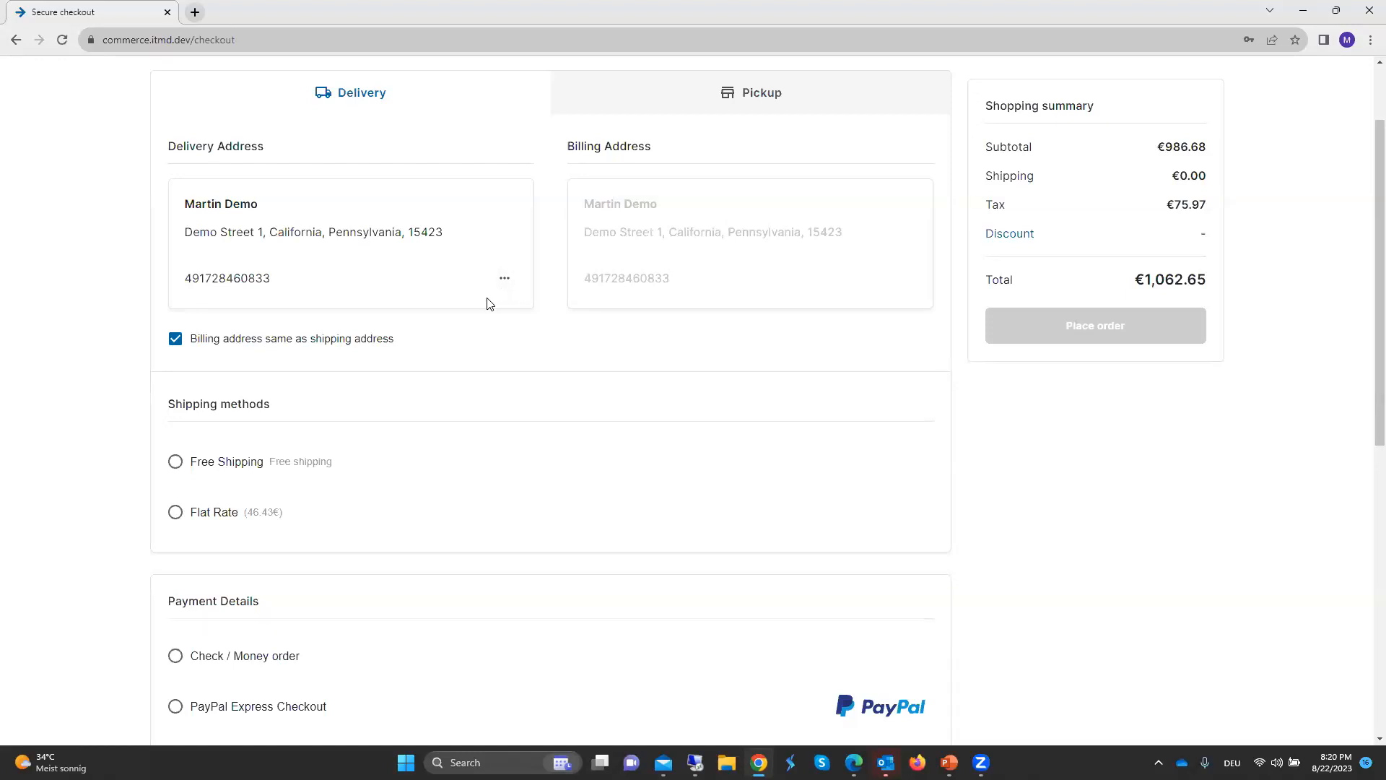
pyautogui.moveTo(1367, 384); pyautogui.dragTo(1364, 423)
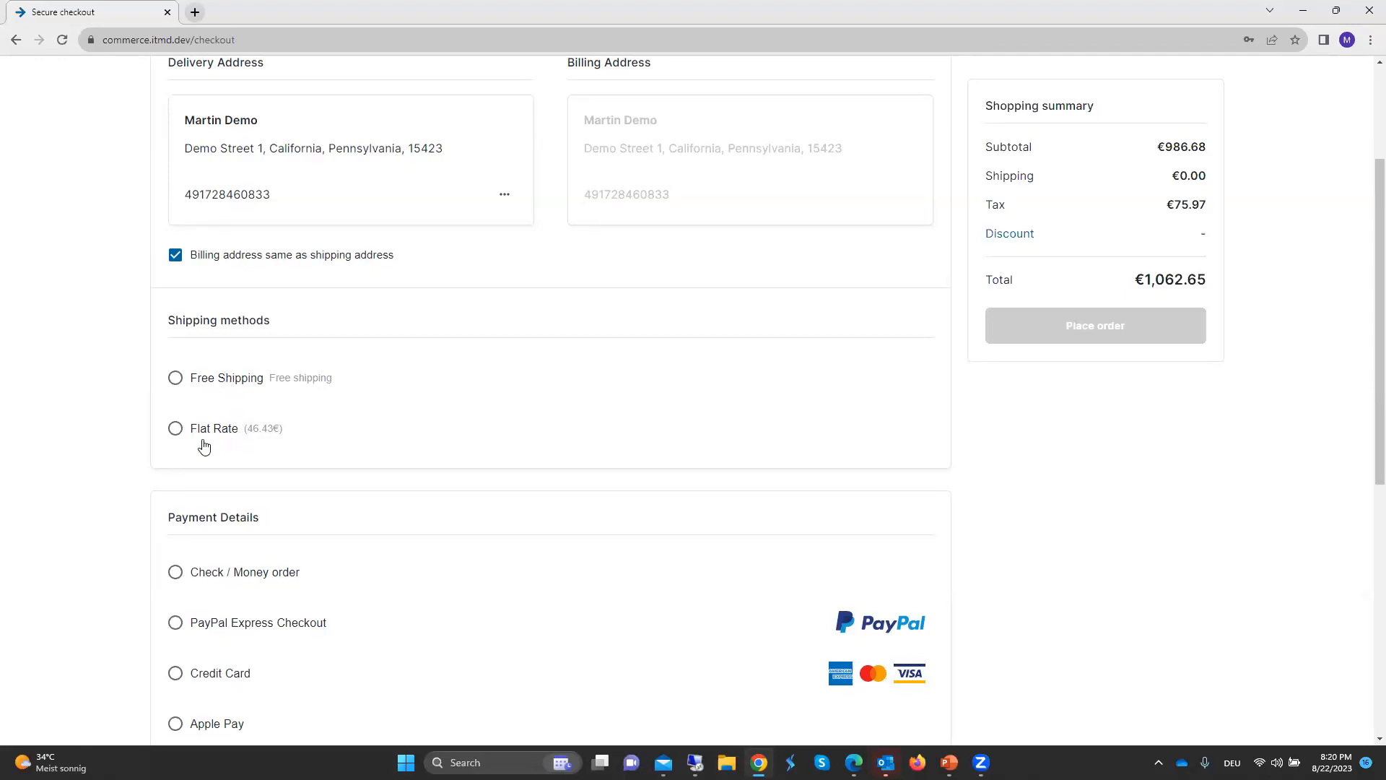
pyautogui.click(177, 381)
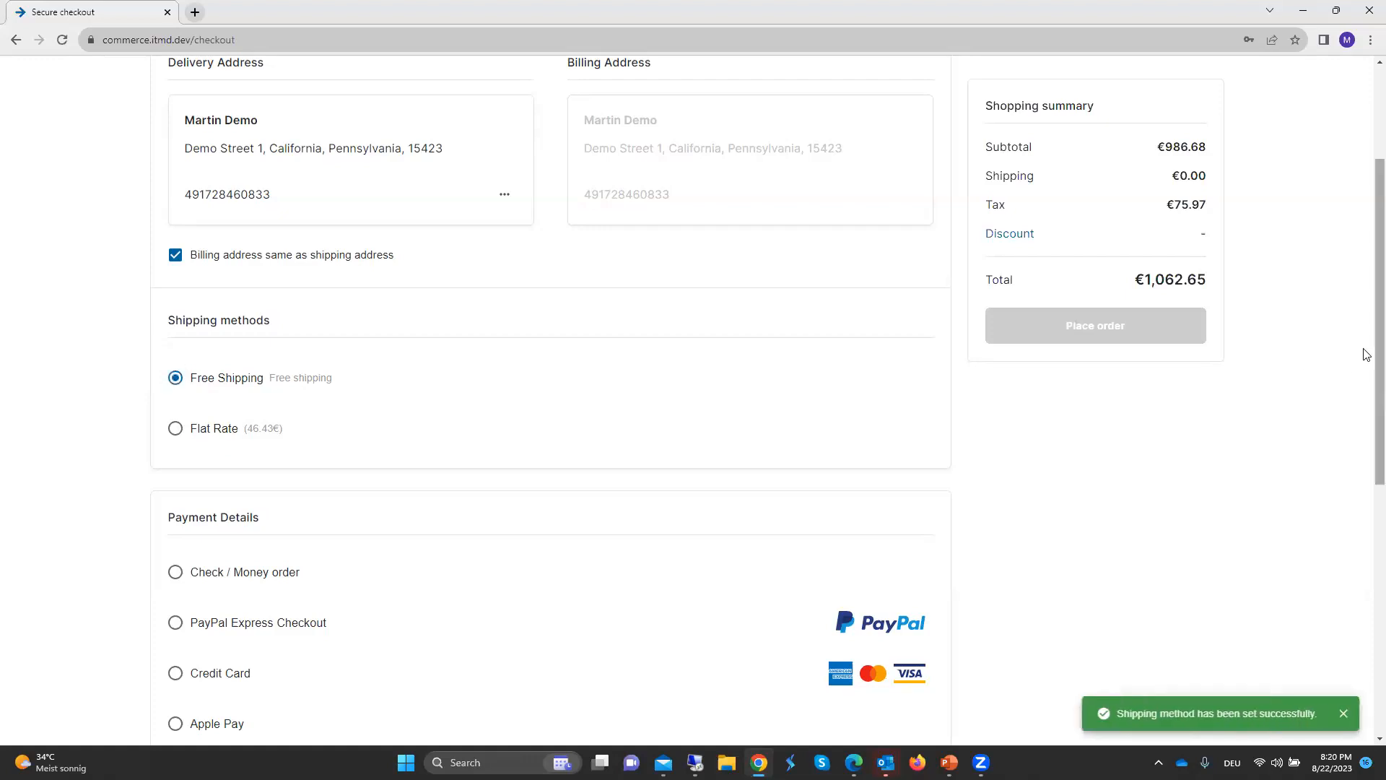
pyautogui.moveTo(1366, 354); pyautogui.dragTo(1366, 441)
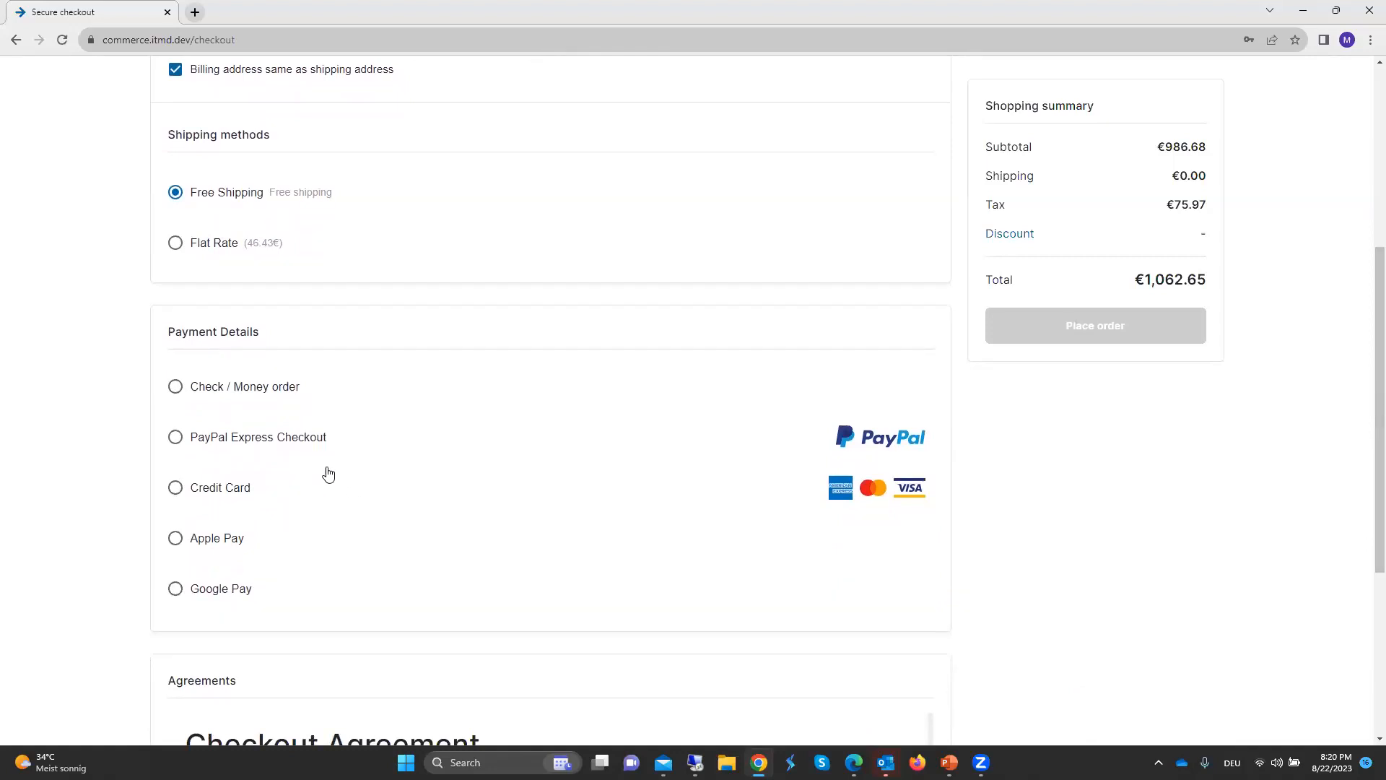
pyautogui.click(175, 387)
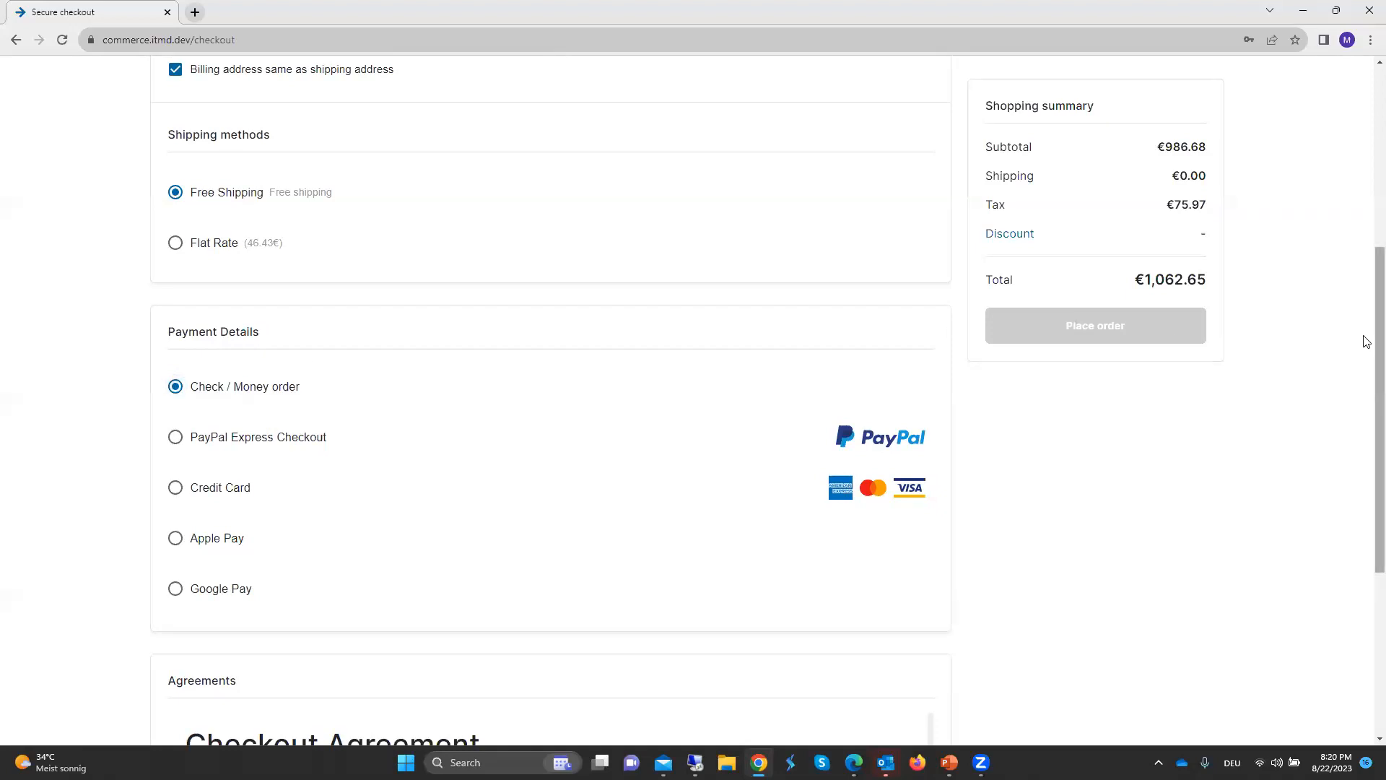
# - Accept the checkout agreement and place the order
pyautogui.moveTo(1367, 341); pyautogui.dragTo(1367, 480)
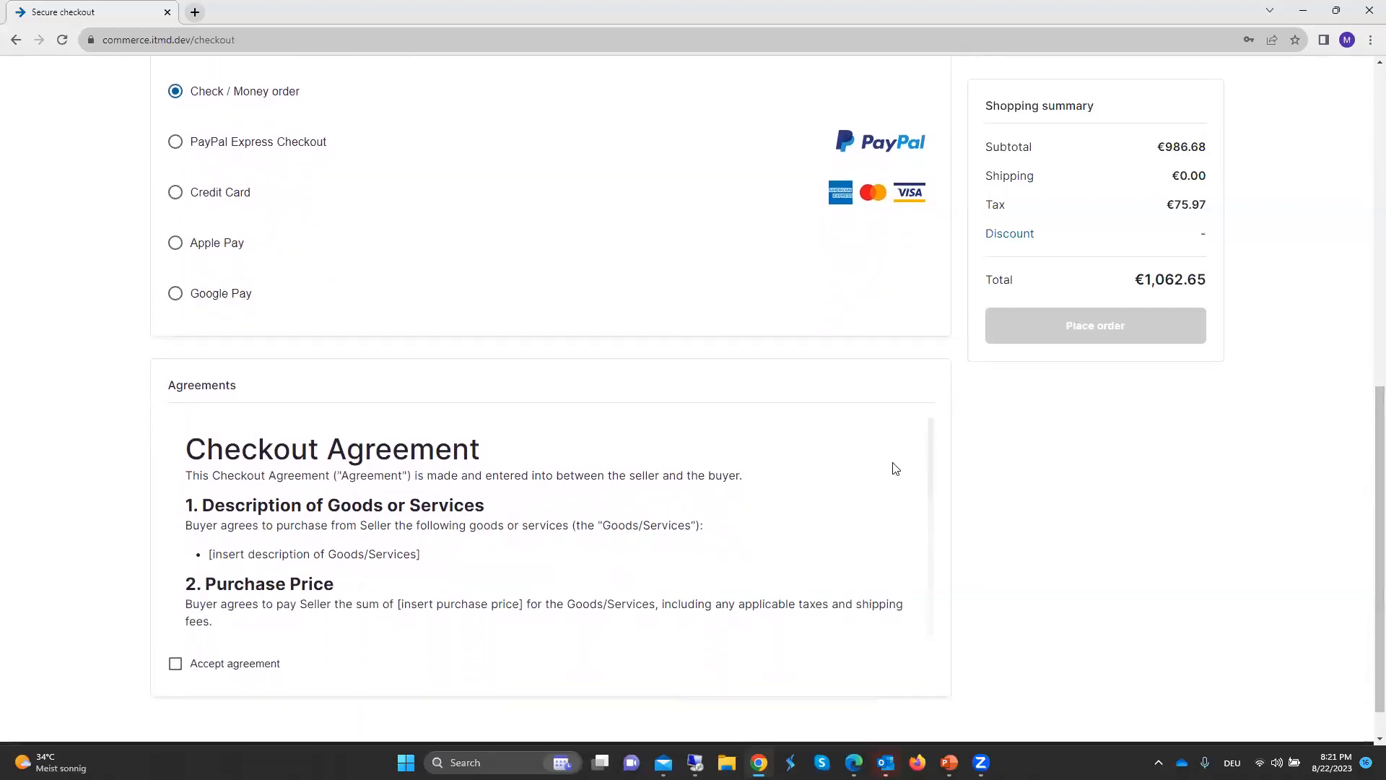
pyautogui.click(175, 664)
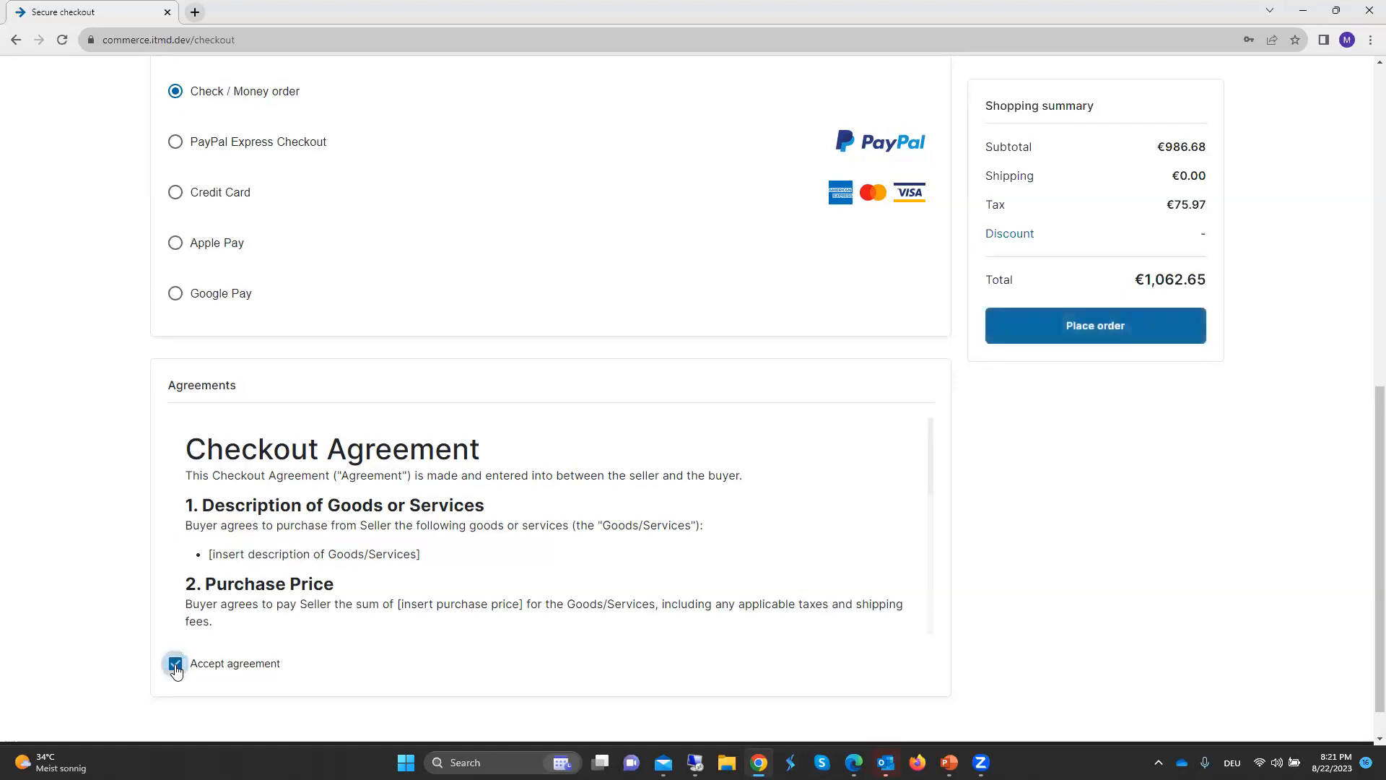
pyautogui.click(1132, 330)
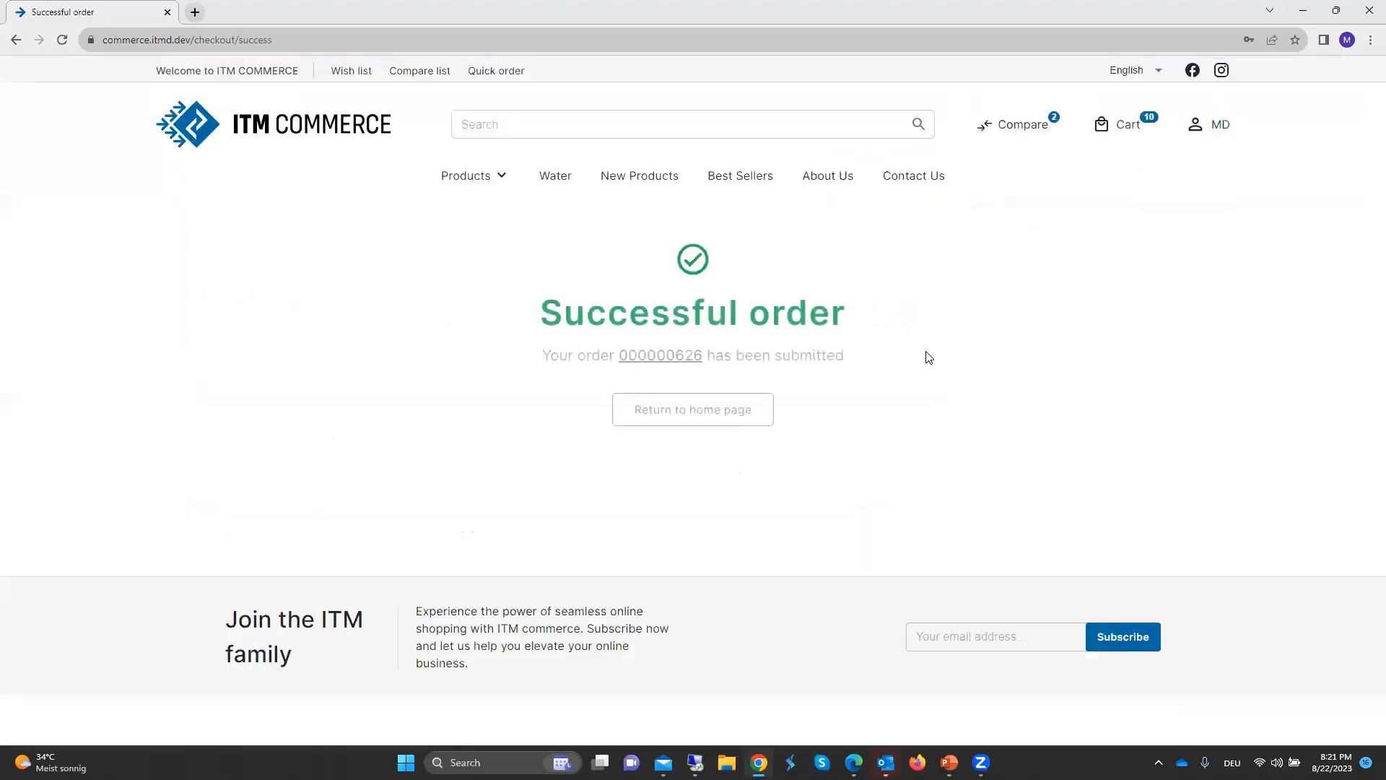
# - Open the submitted order and review its items, shipment and invoice options, addresses, summary and payment information
pyautogui.click(677, 356)
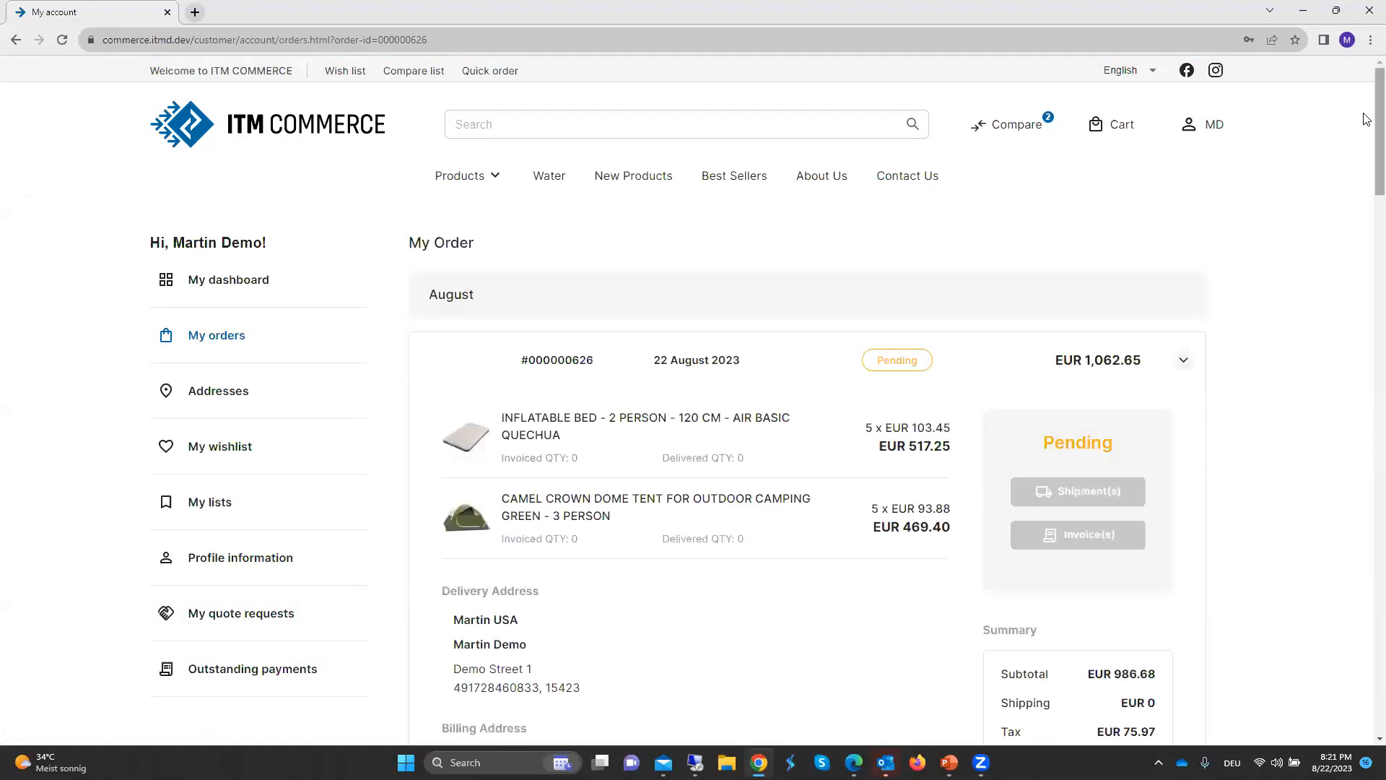
pyautogui.scroll(-3, 1366, 121)
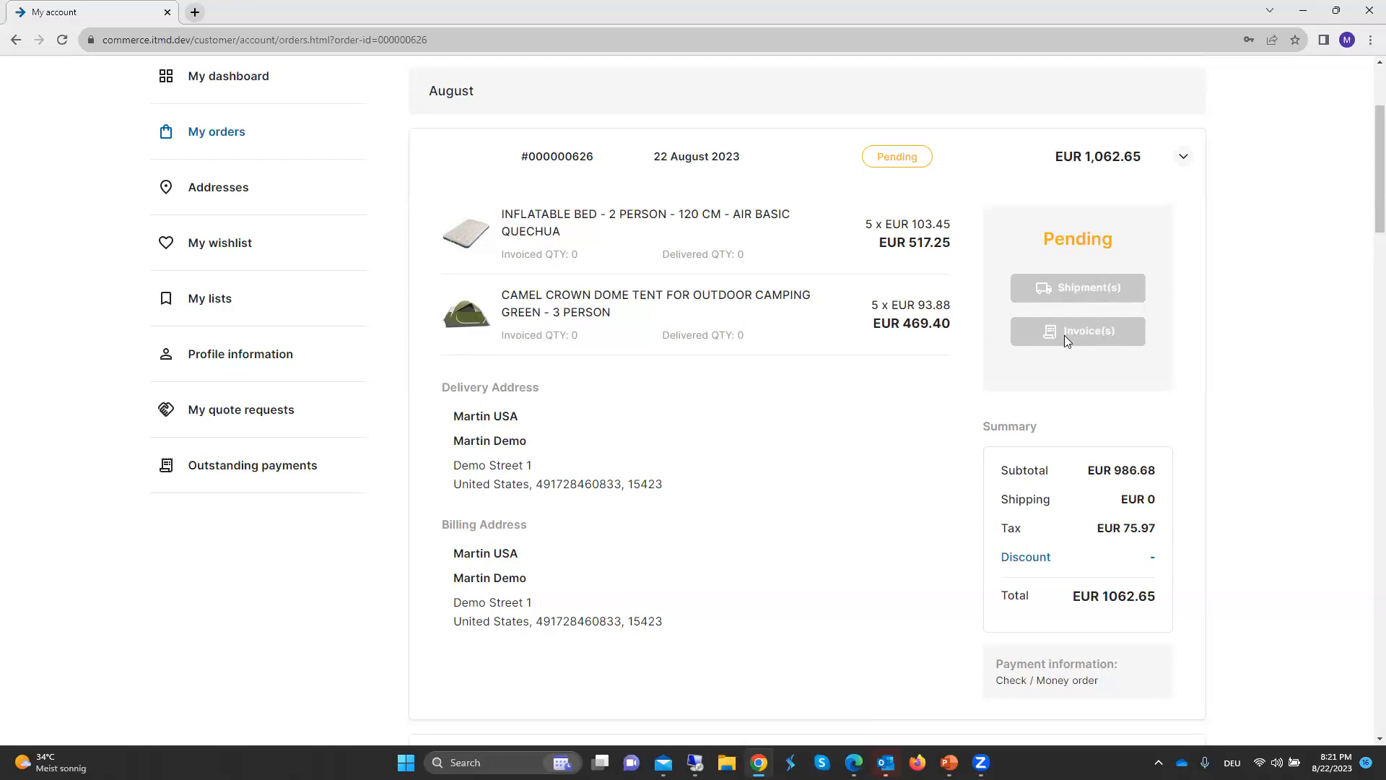
pyautogui.moveTo(1364, 208); pyautogui.dragTo(1364, 151)
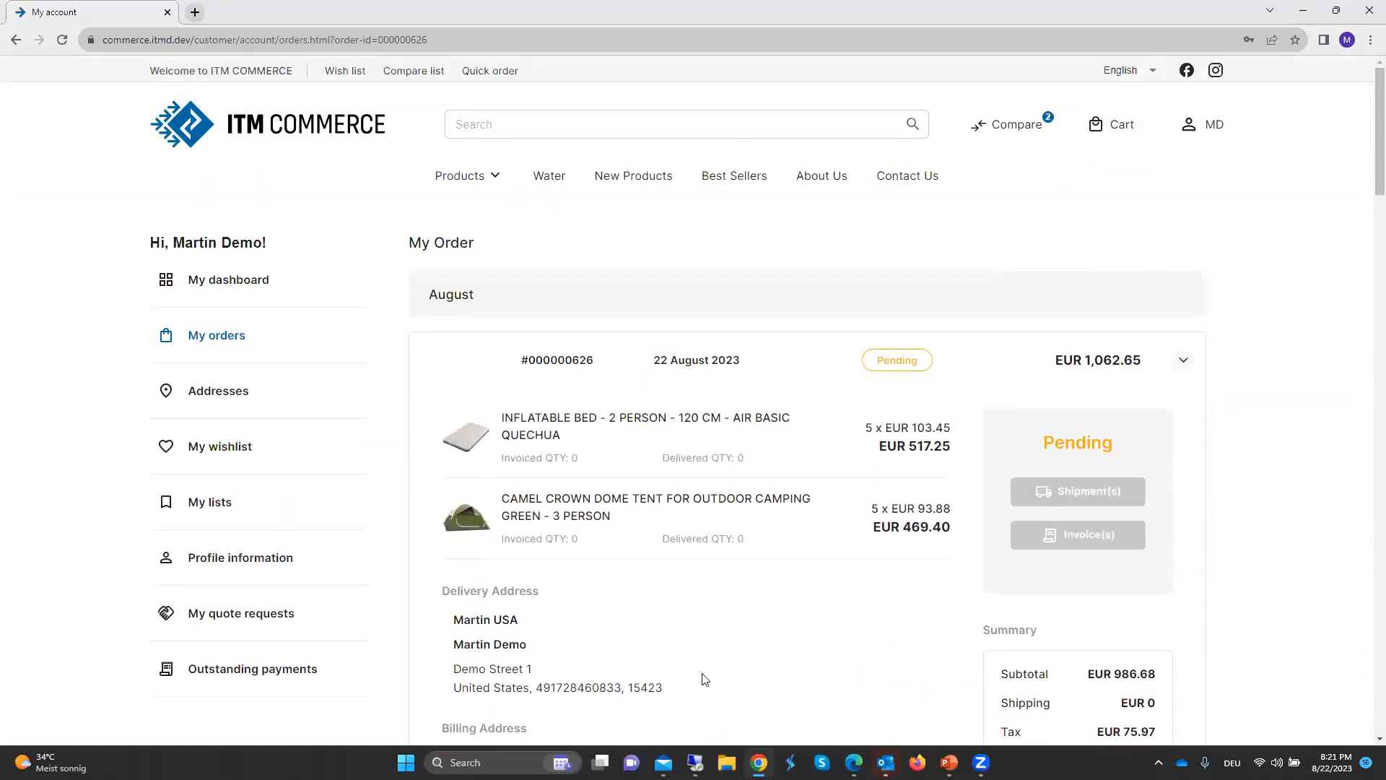
# - Switch to the SAP Business One remote session and close the Item Master Data form
pyautogui.click(695, 762)
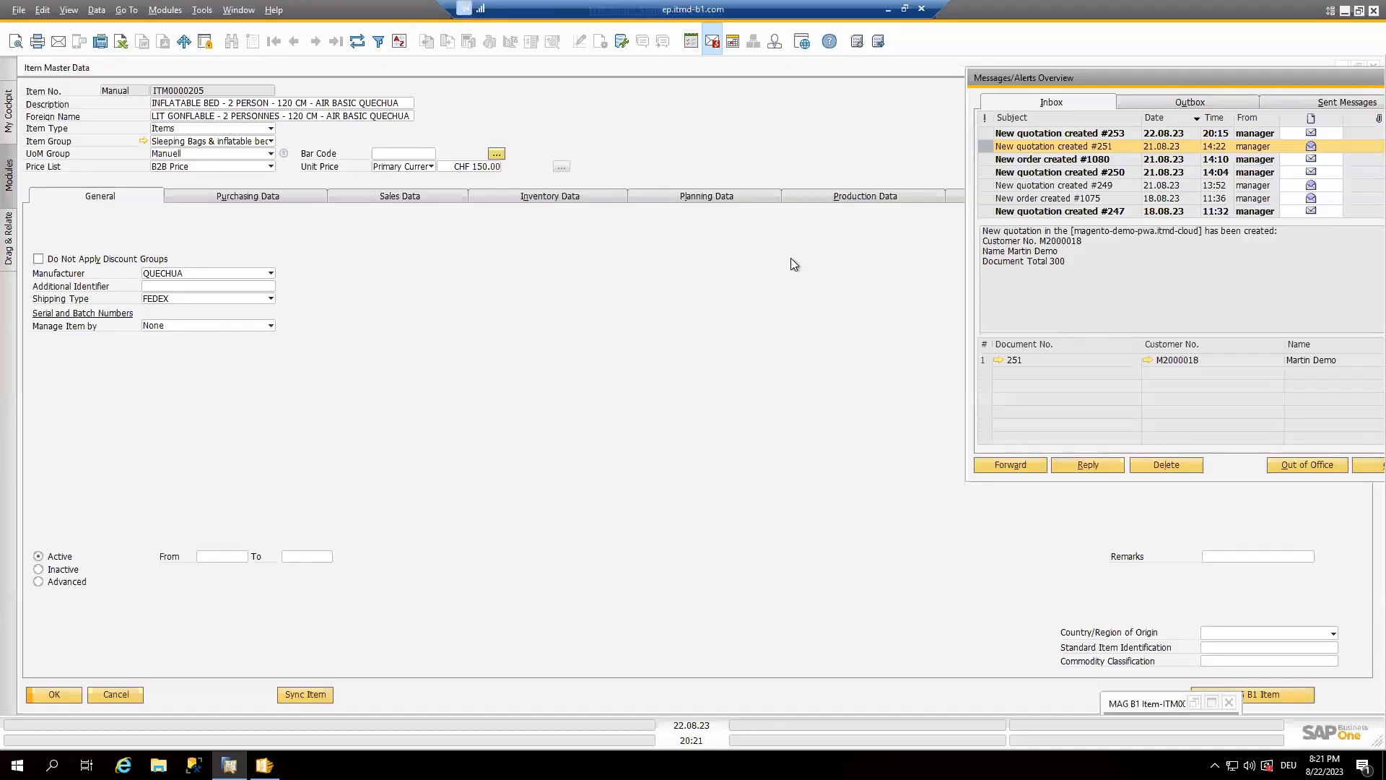
pyautogui.click(1000, 31)
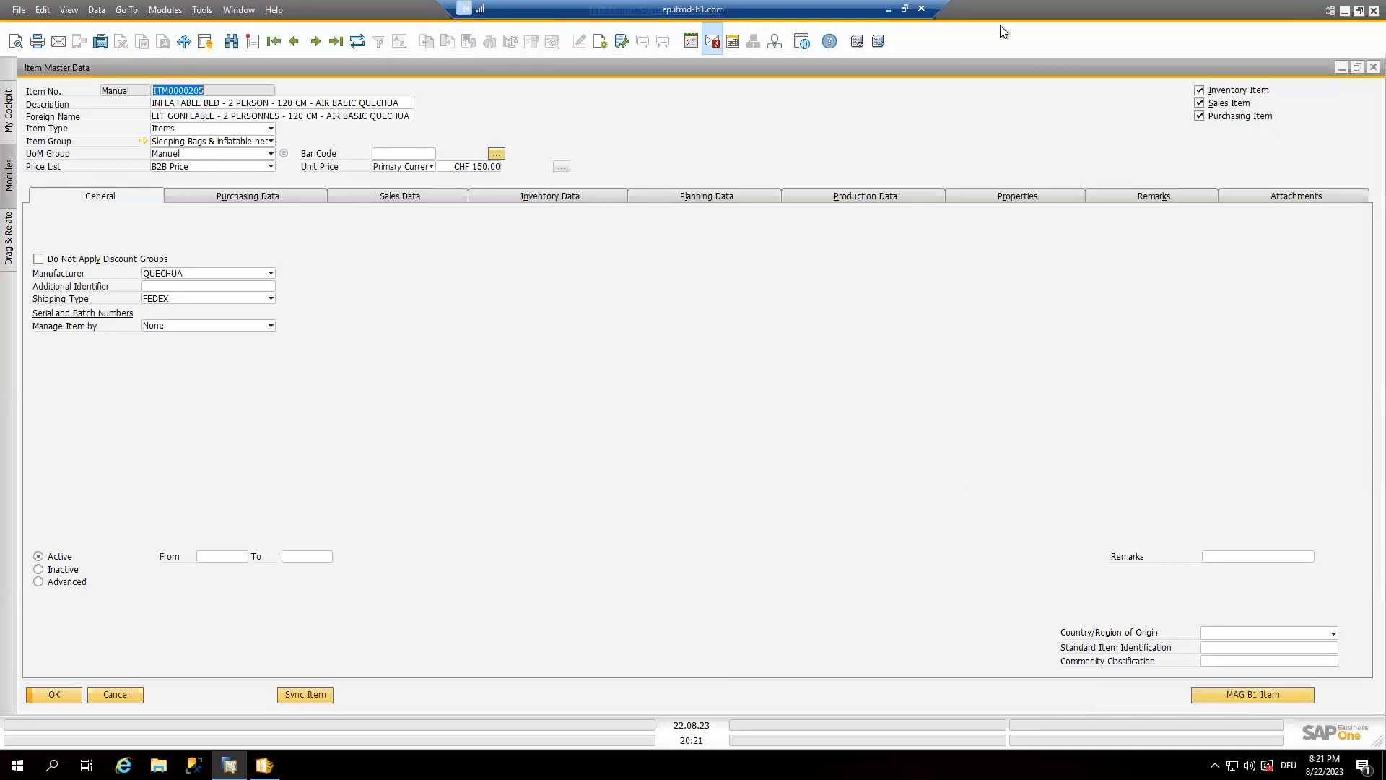
pyautogui.click(1358, 67)
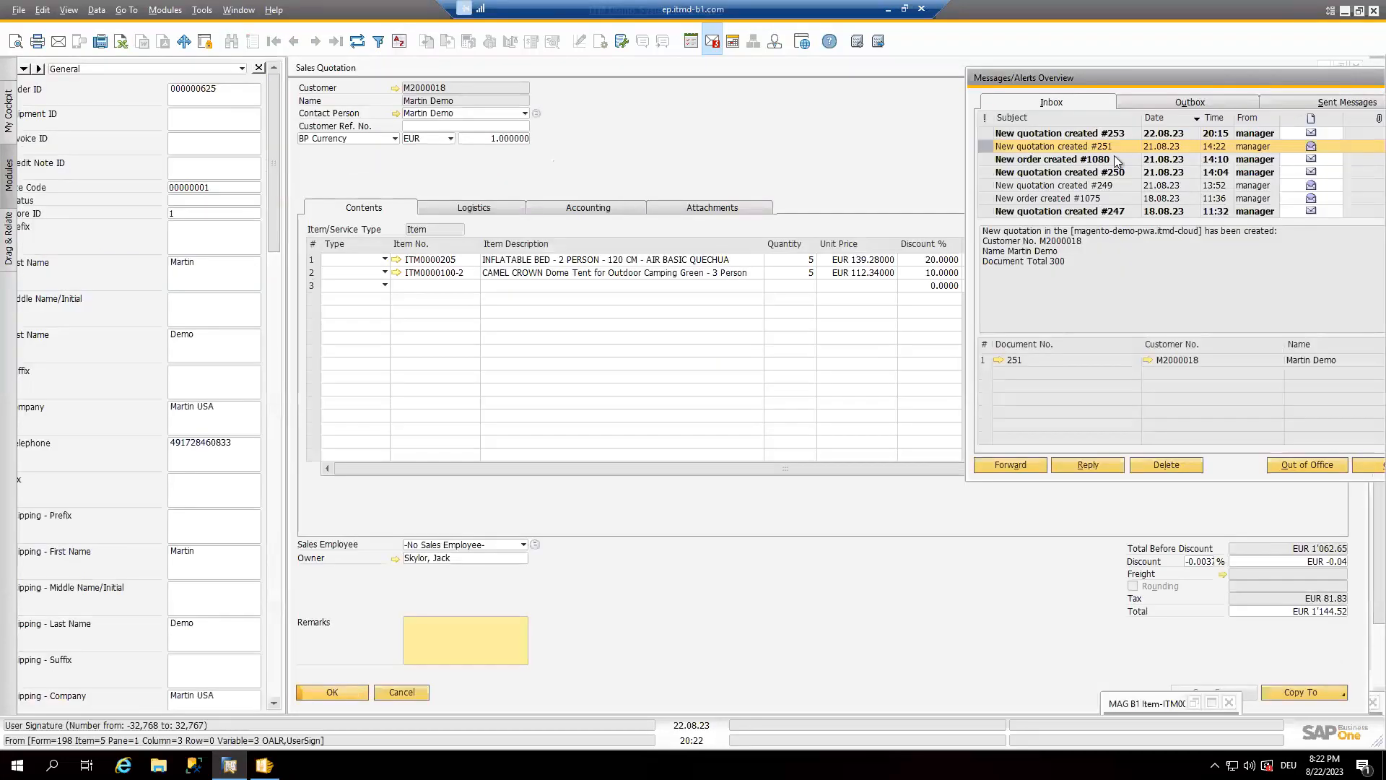
# - View the newest quotation alert in the messages inbox and minimize the open Sales Quotation
pyautogui.click(1062, 137)
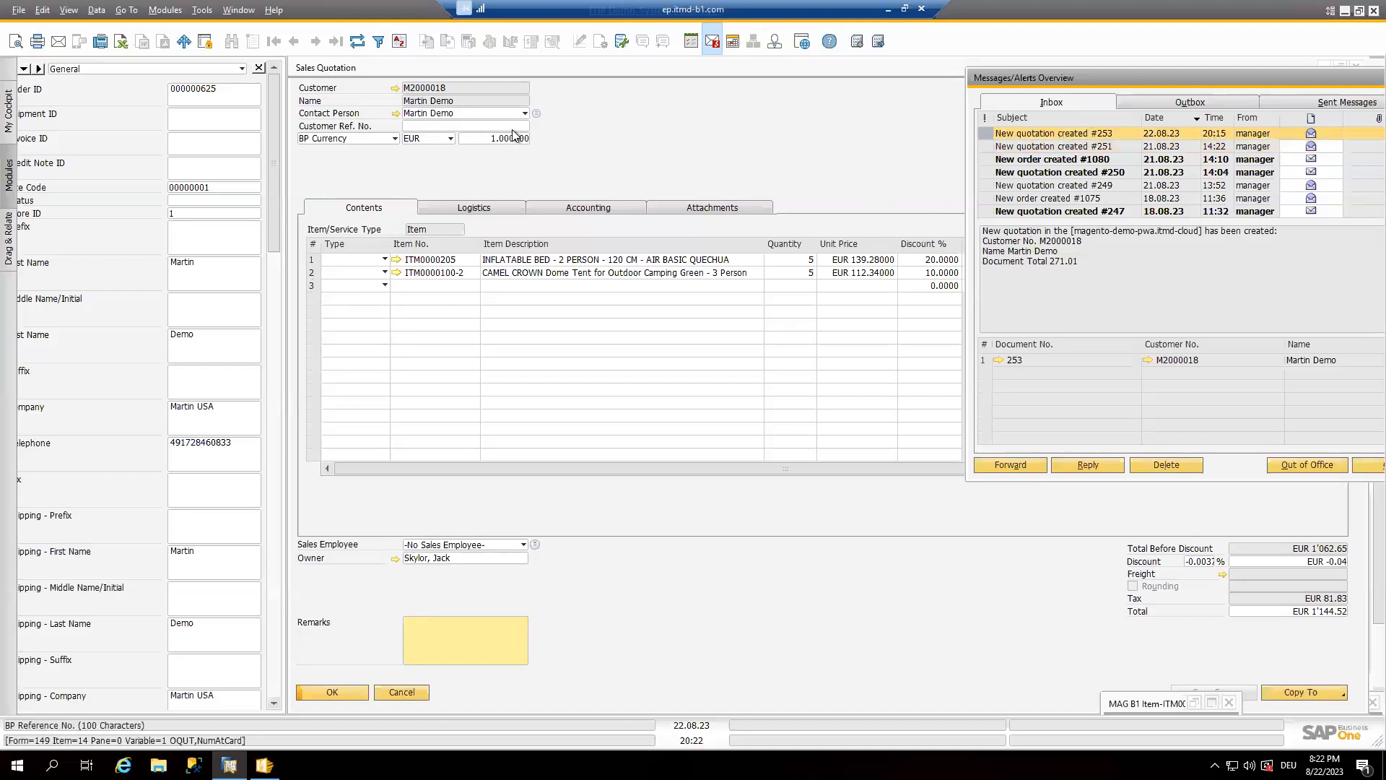
pyautogui.click(535, 88)
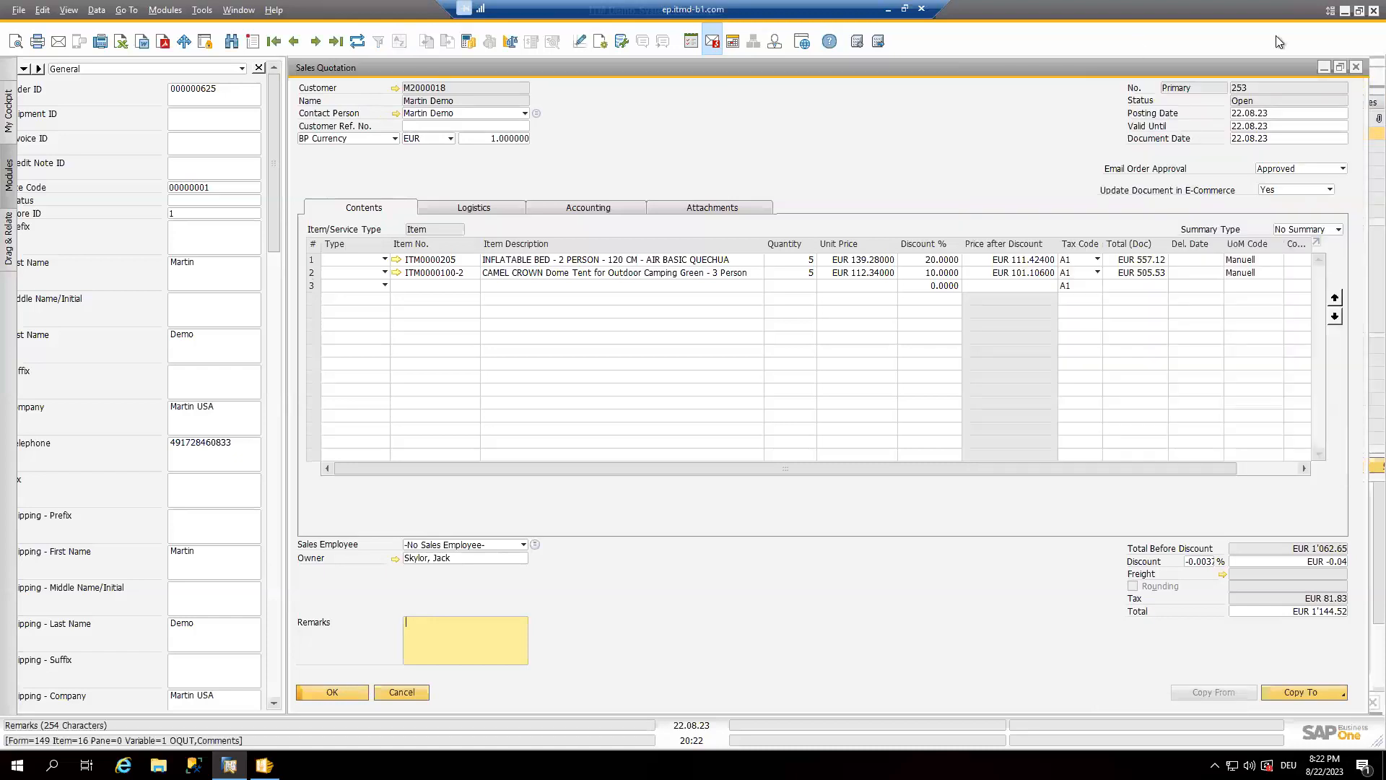
pyautogui.click(1359, 69)
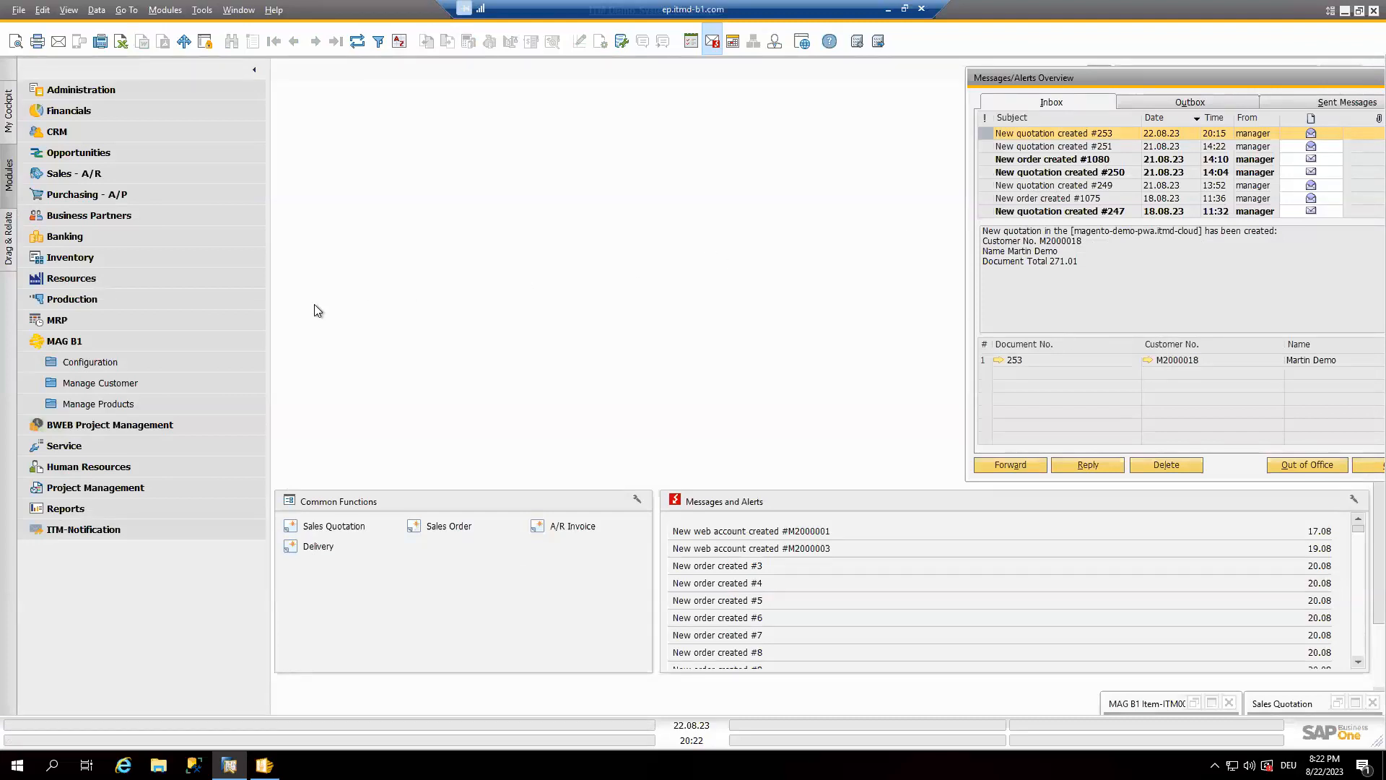
# - Open the MAG B1 alert management configuration and choose the magento-demo-pwa.itmd-cloud website
pyautogui.click(107, 362)
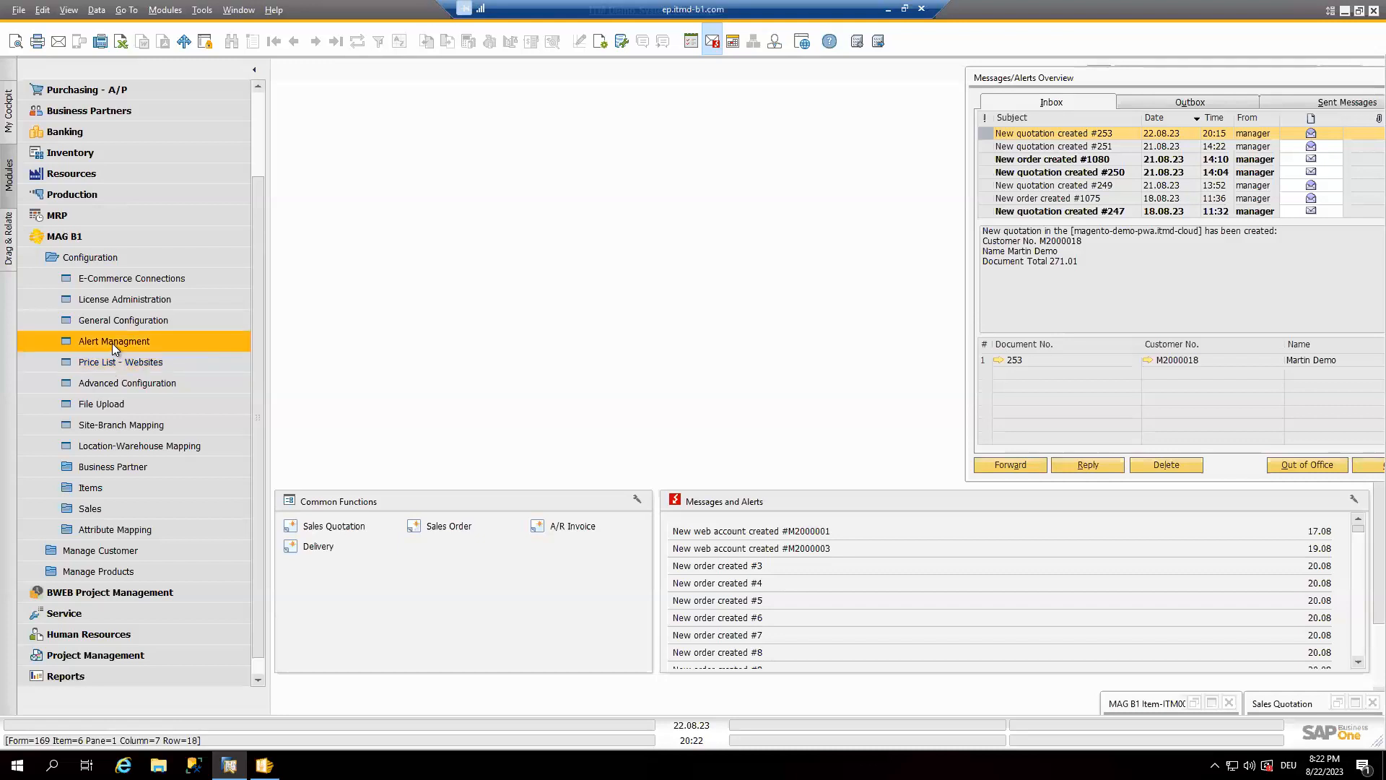
pyautogui.click(112, 343)
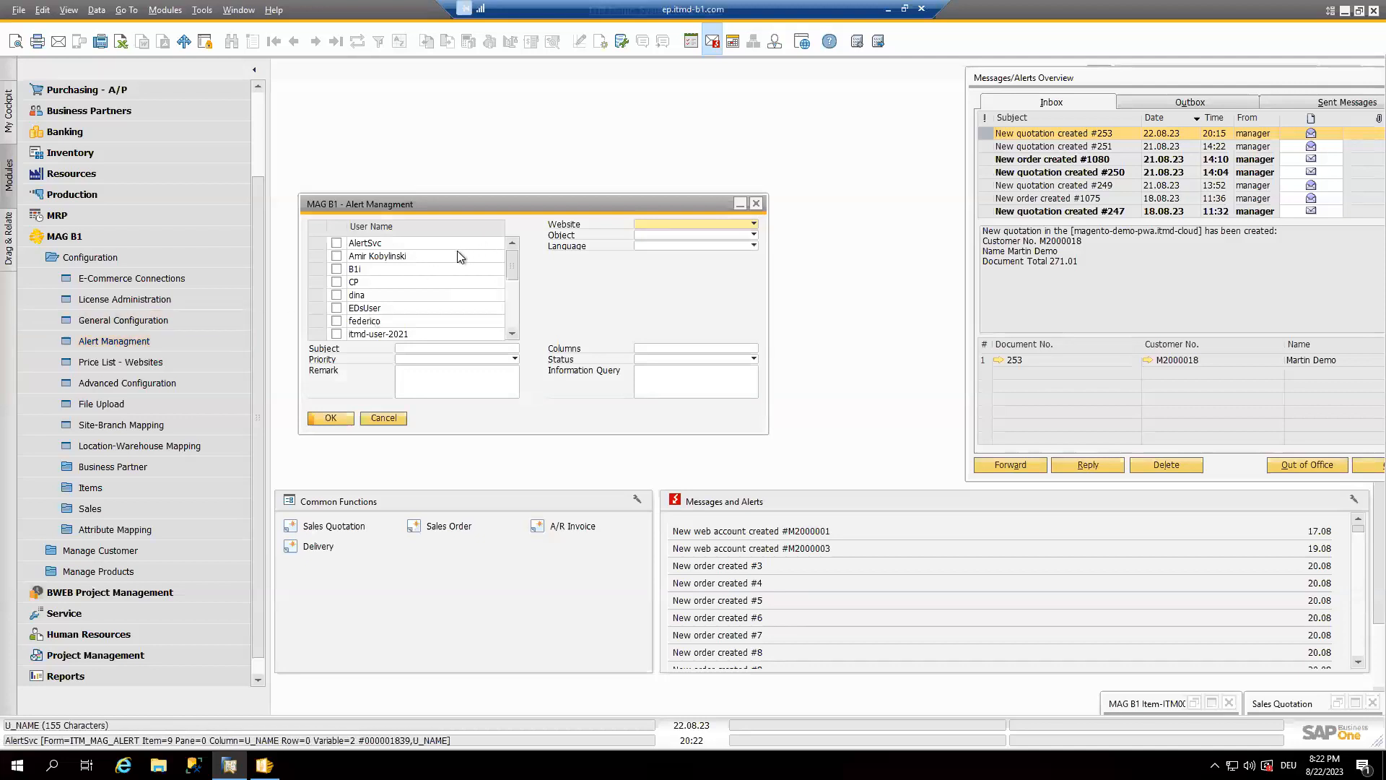
pyautogui.click(669, 225)
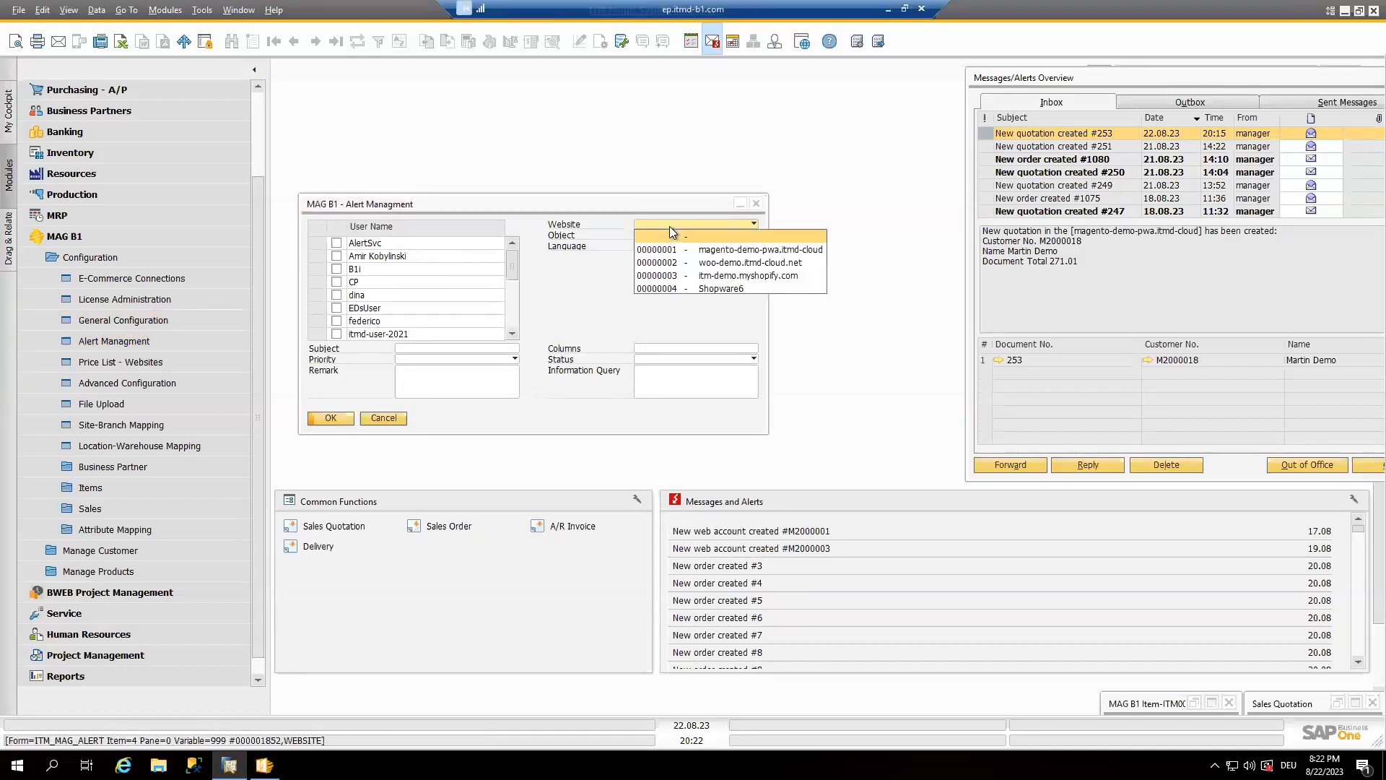
pyautogui.click(702, 262)
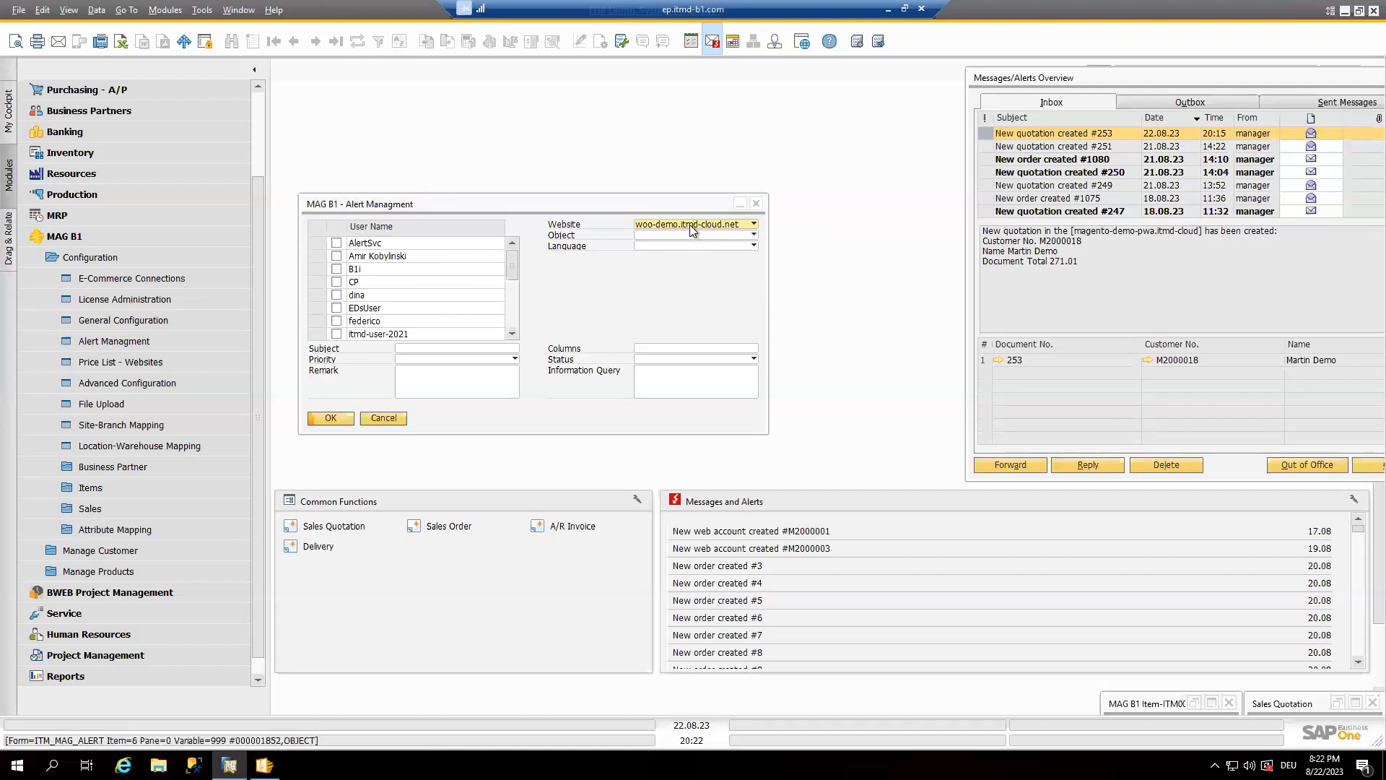
pyautogui.click(691, 225)
pyautogui.click(708, 248)
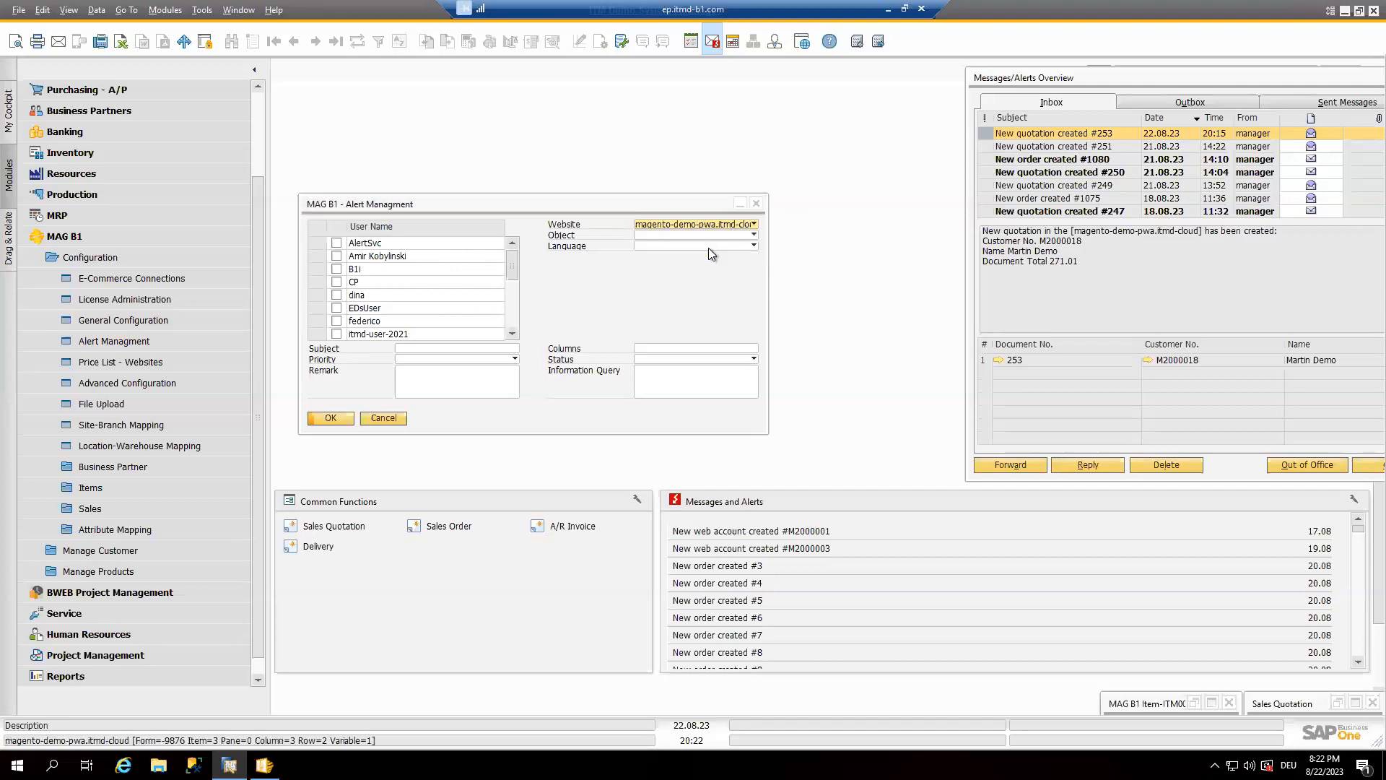
# - Load the alert definition for the Sales Order object in English (UK)
pyautogui.click(688, 236)
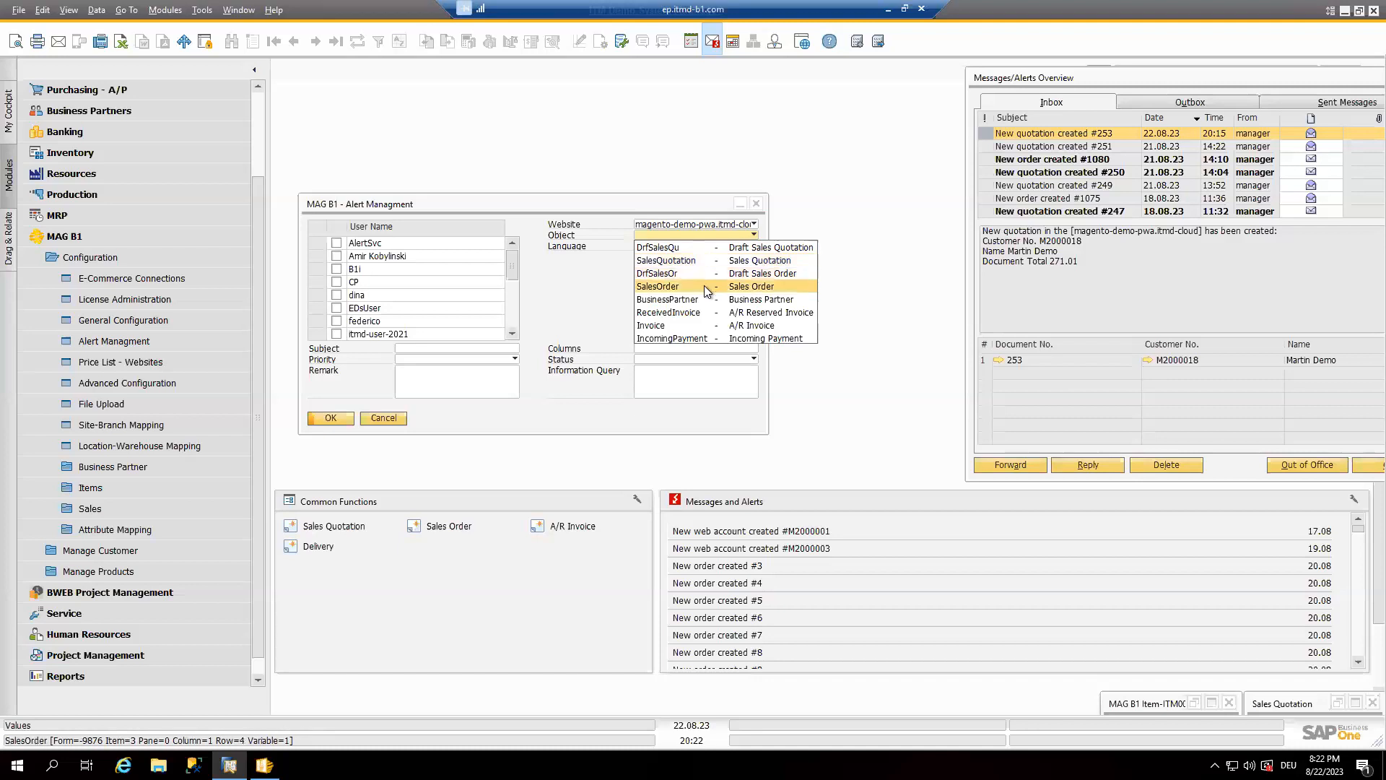
pyautogui.click(704, 286)
pyautogui.click(665, 245)
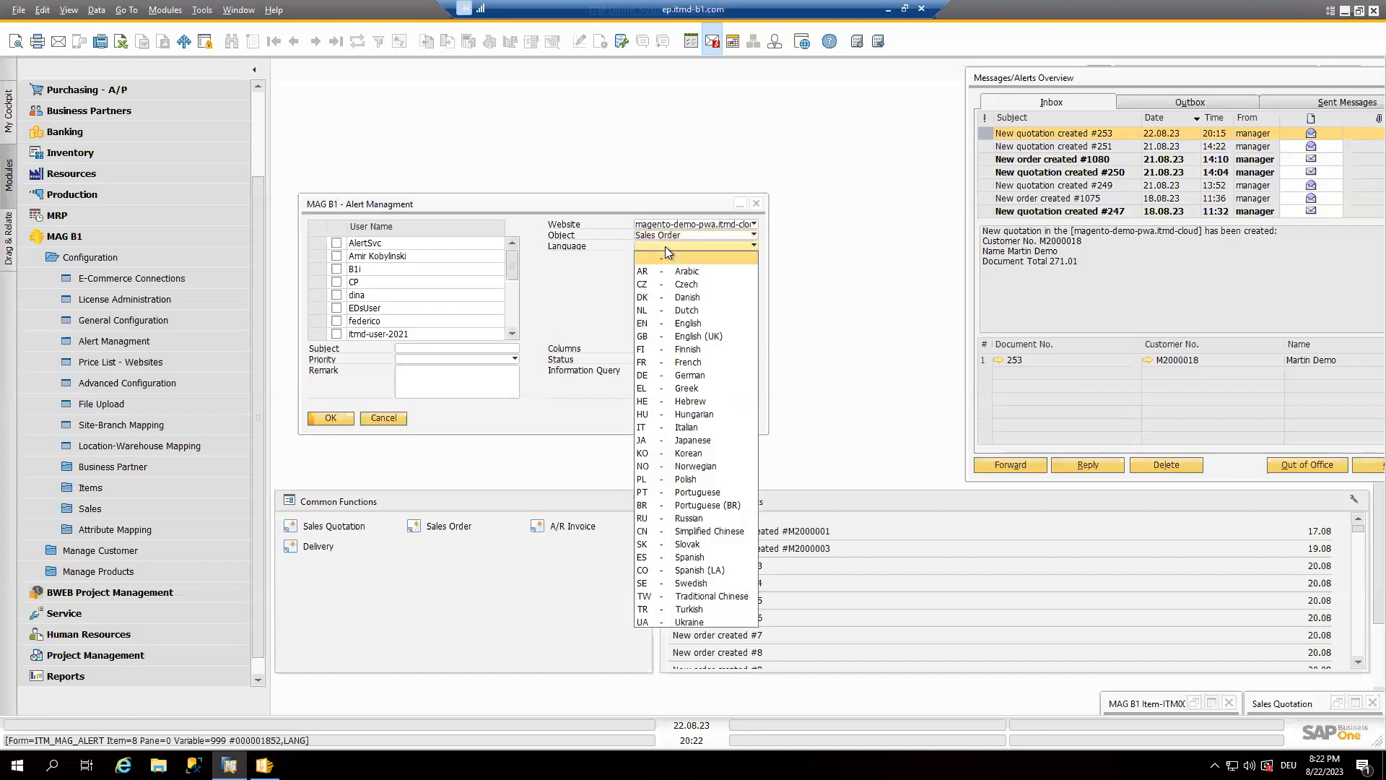
pyautogui.click(684, 335)
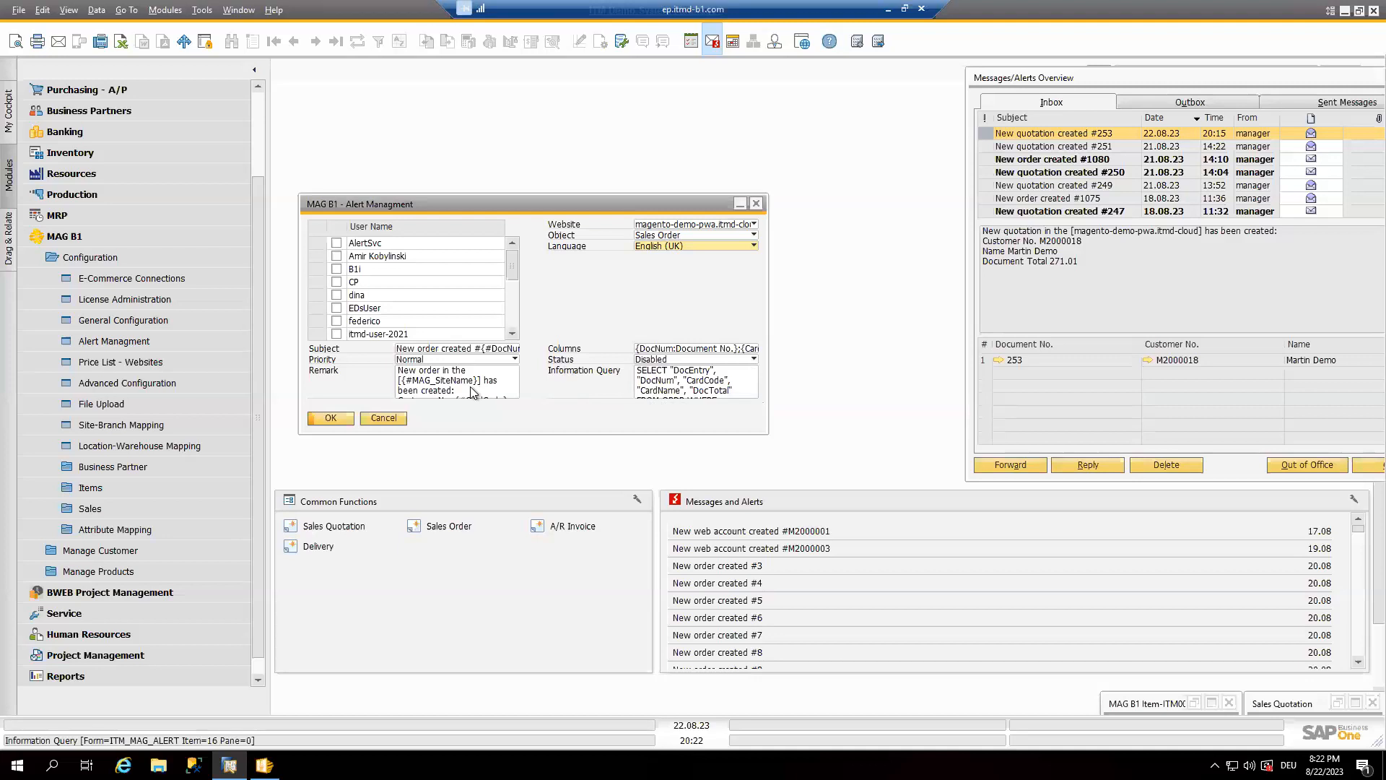
# - Browse the alert's user list, mark one user as a recipient, and close alert management without saving
pyautogui.click(514, 335)
pyautogui.click(513, 334)
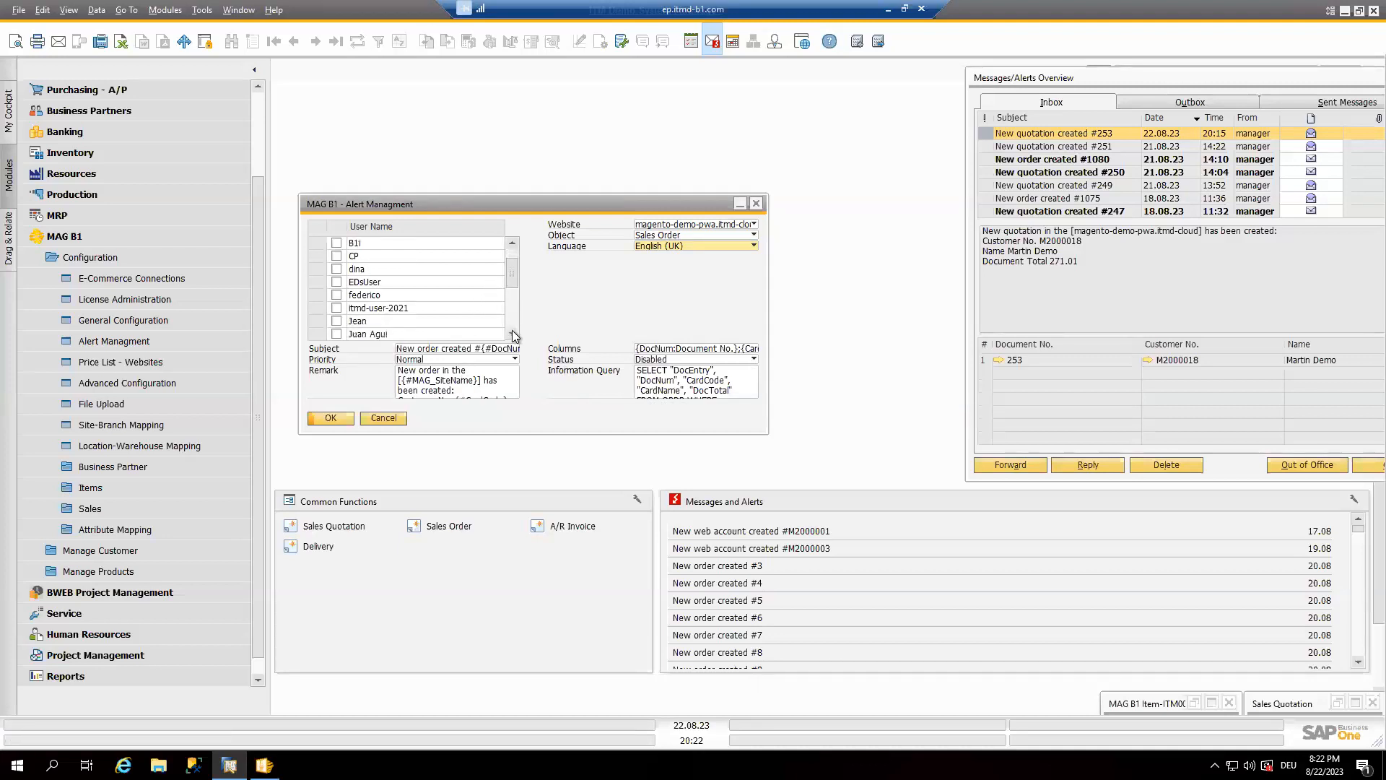
pyautogui.click(513, 335)
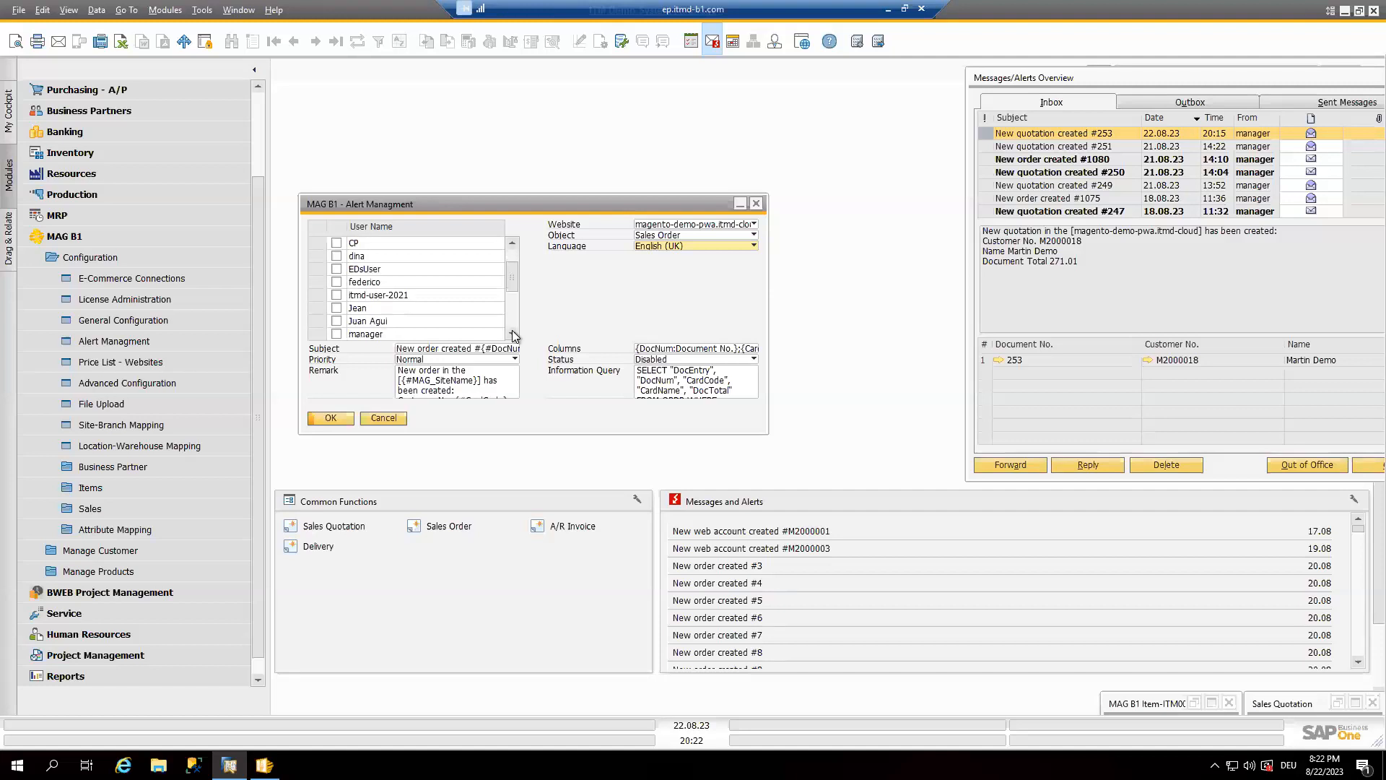
pyautogui.moveTo(513, 284); pyautogui.dragTo(510, 271)
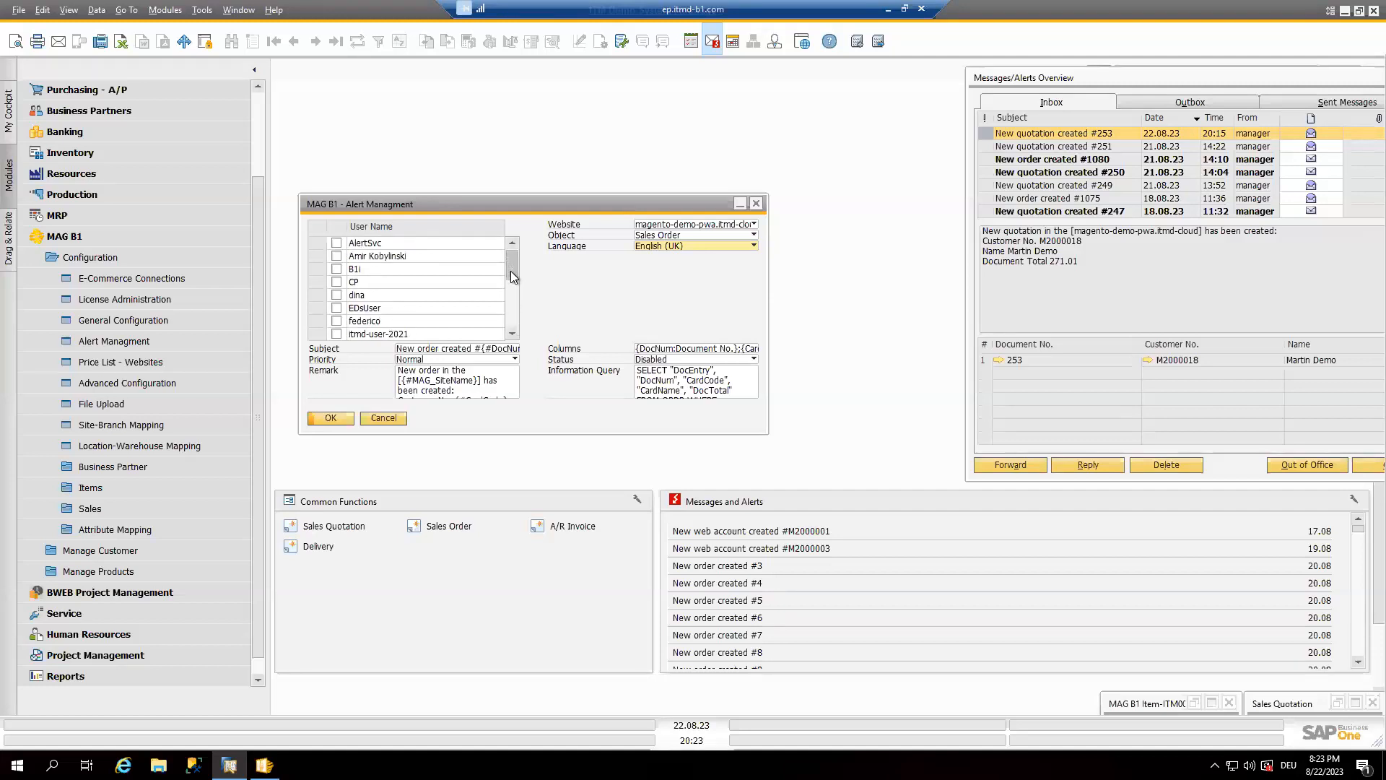
pyautogui.click(335, 296)
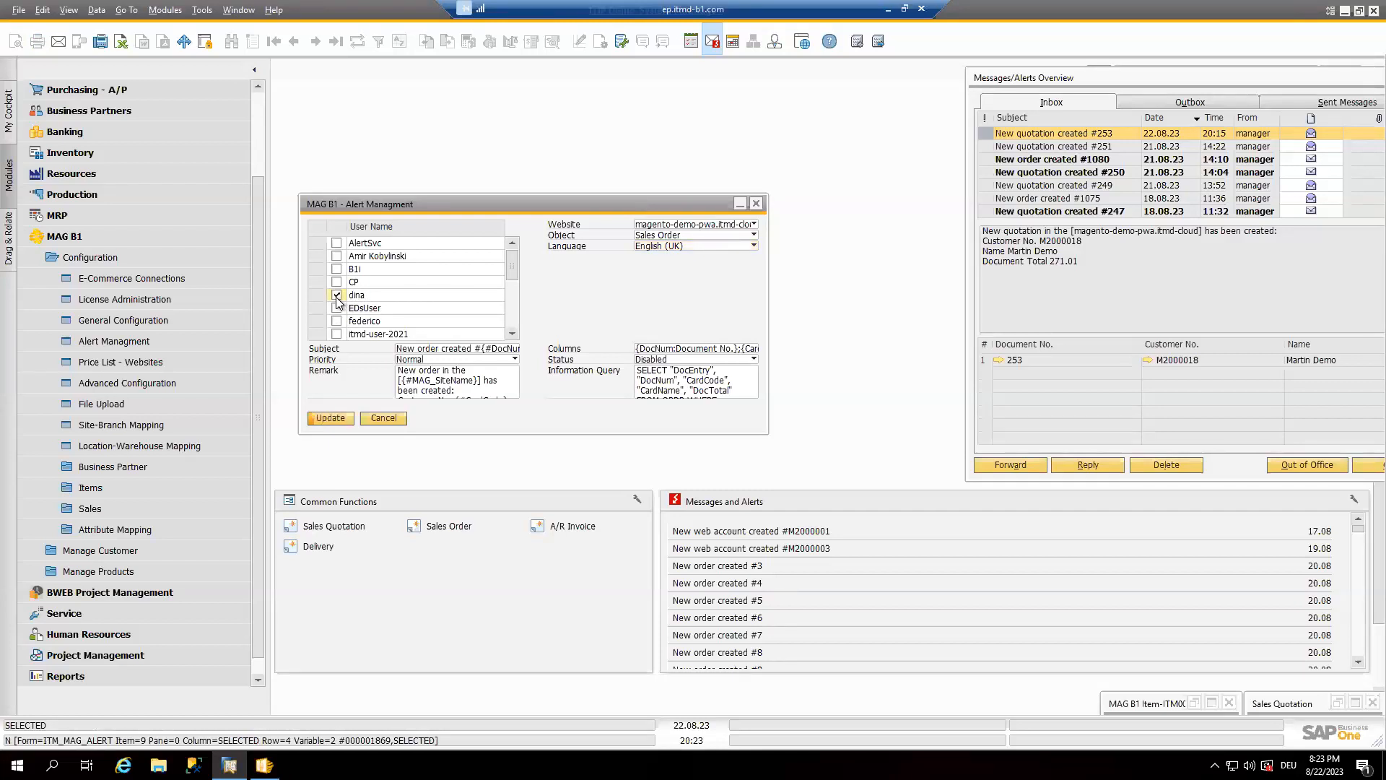
pyautogui.click(384, 418)
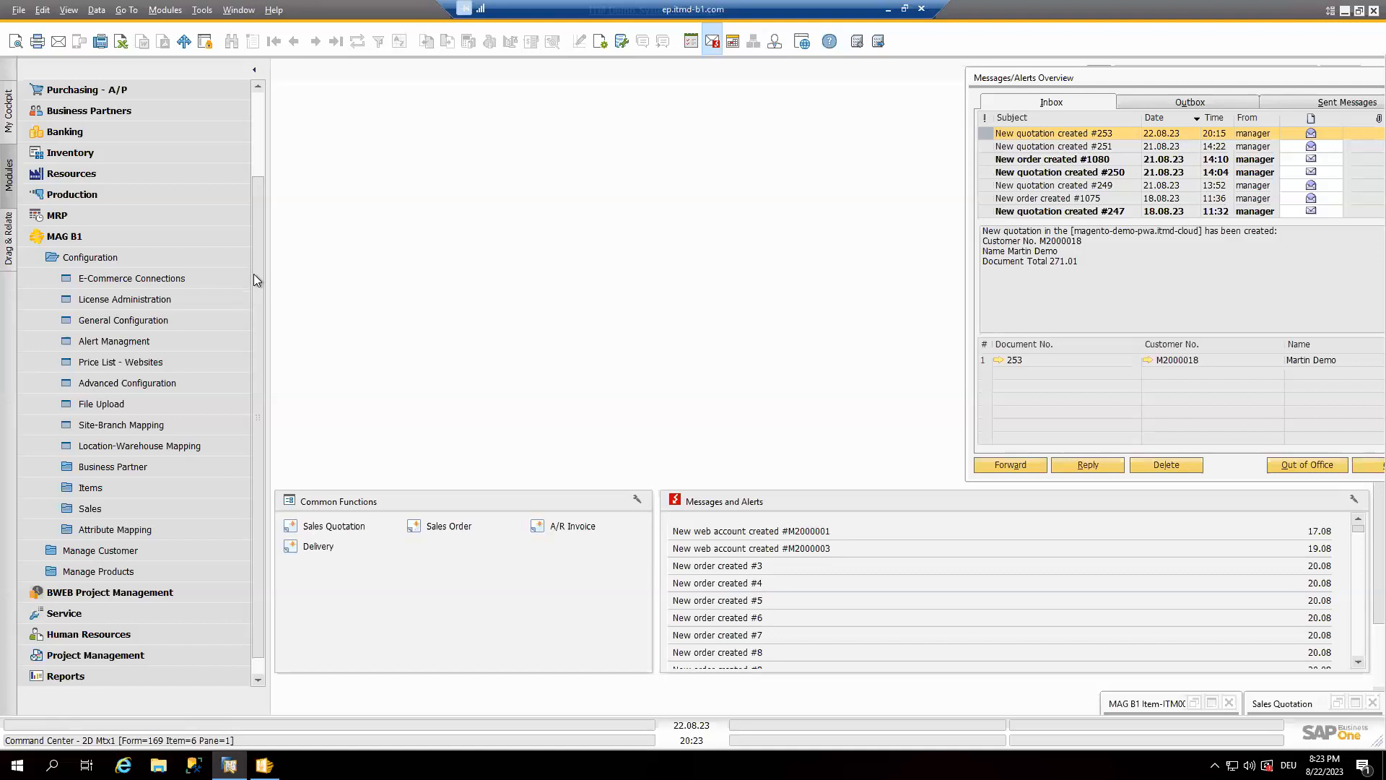
# - Open the MAG B1 Product Upload maximized, connect to the magento-demo-pwa.itmd-cloud website, and browse its item list
pyautogui.click(124, 571)
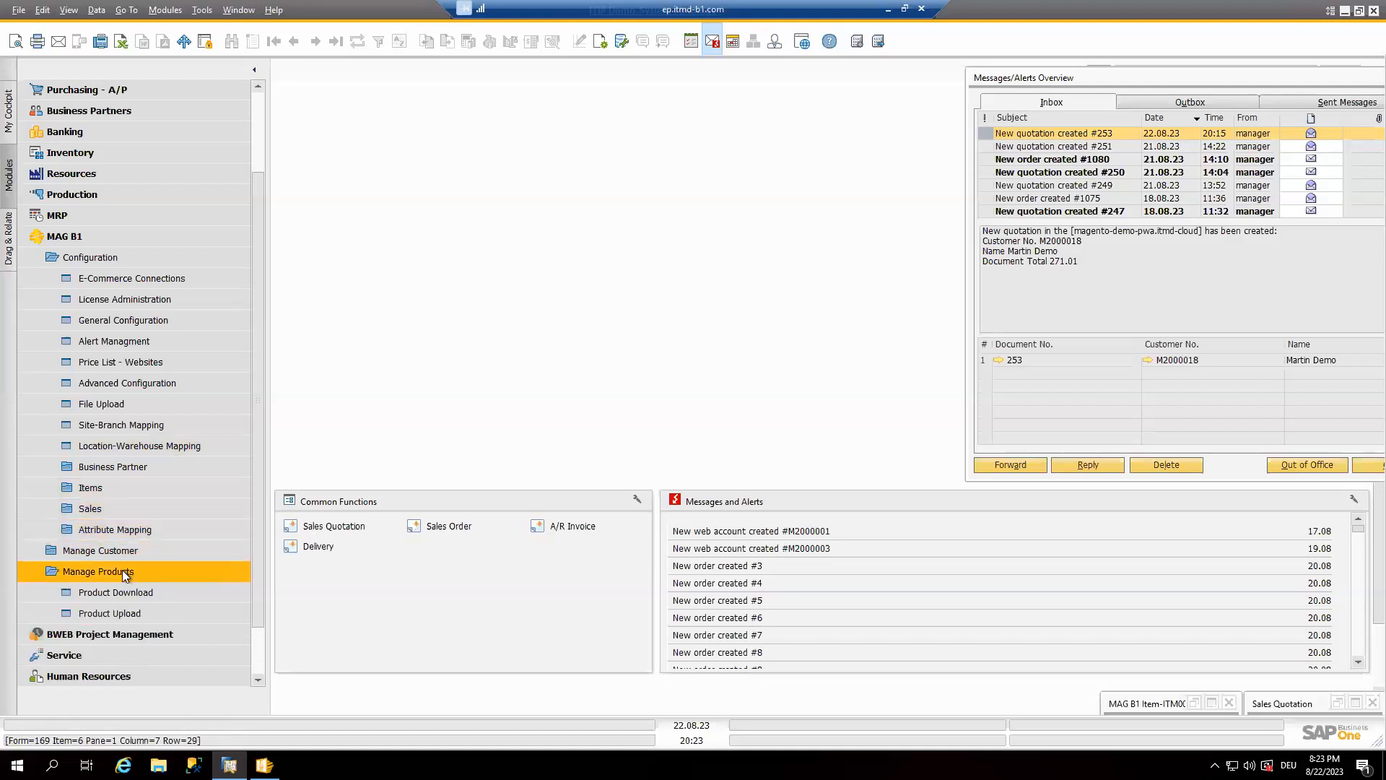
pyautogui.click(109, 613)
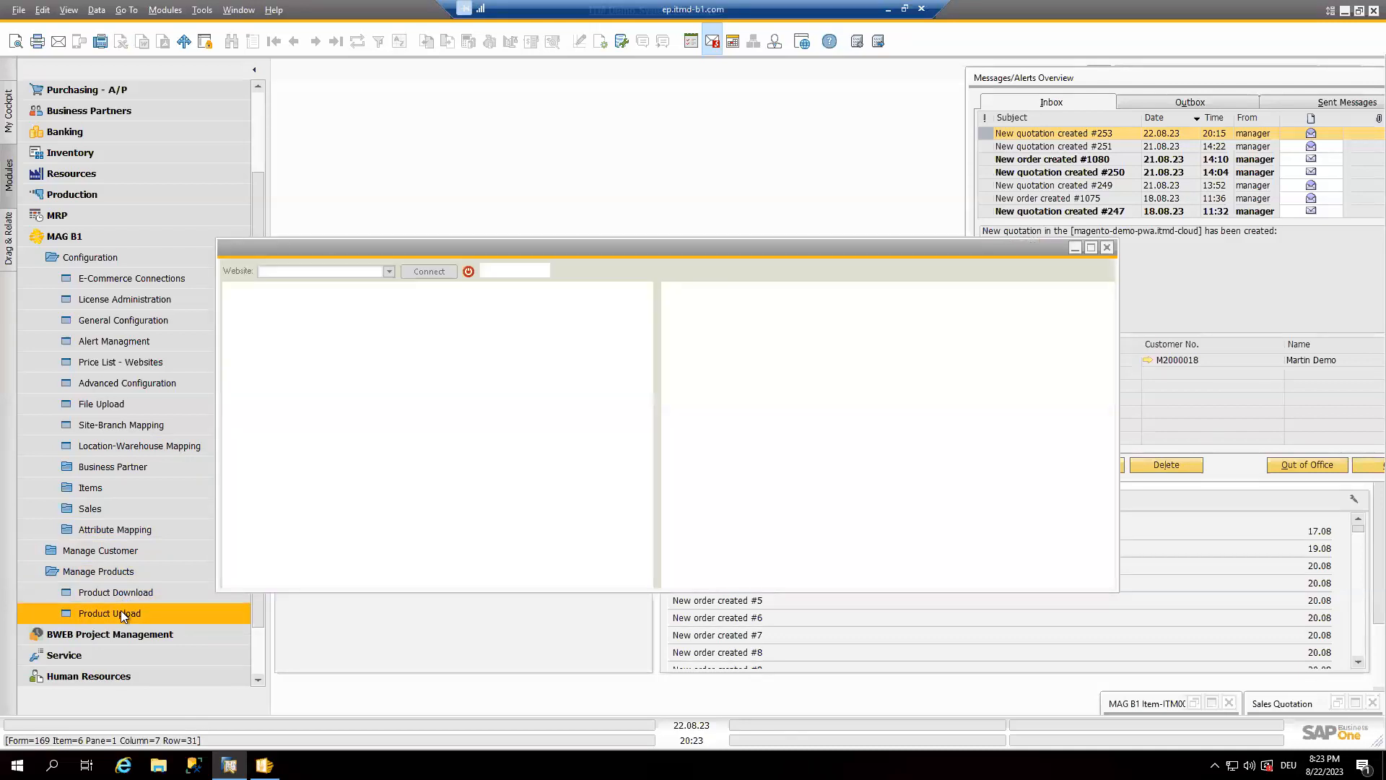
pyautogui.click(1091, 248)
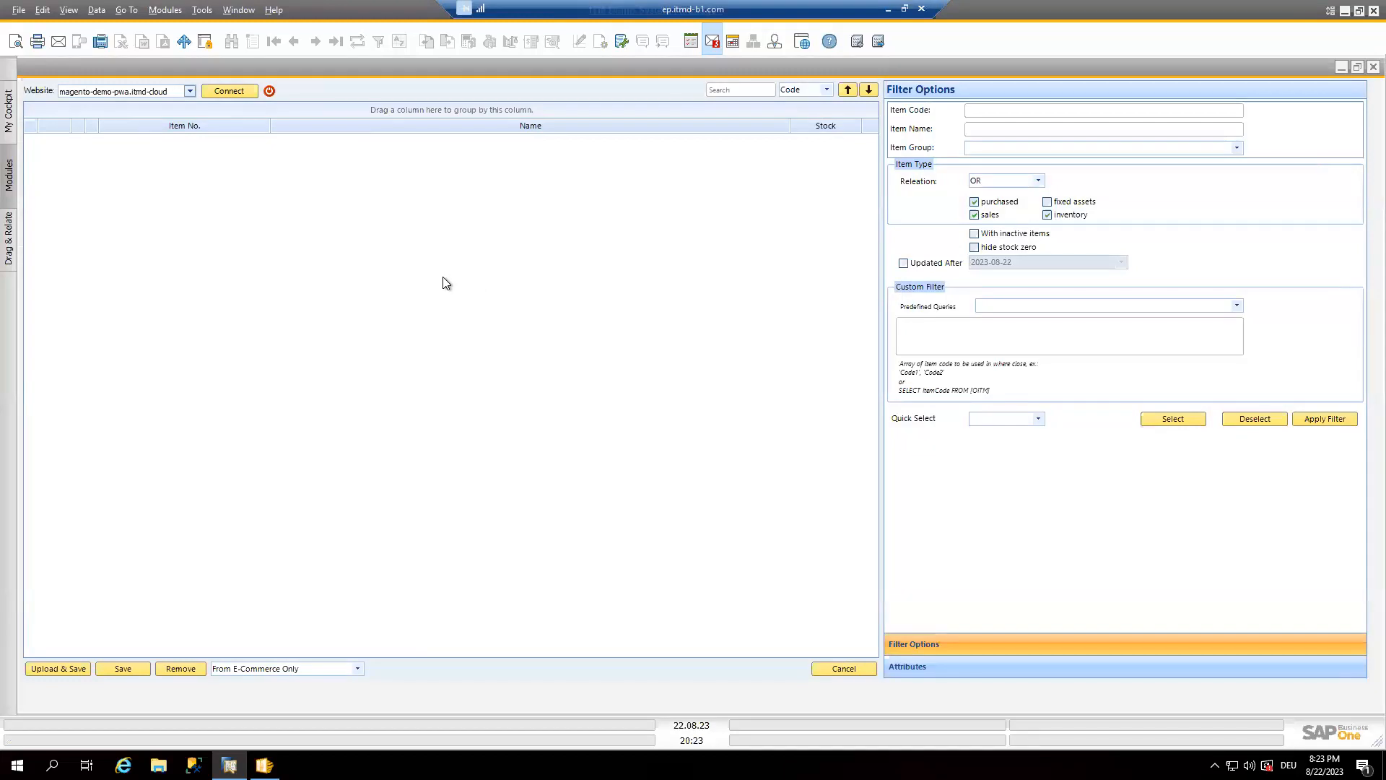
pyautogui.click(215, 92)
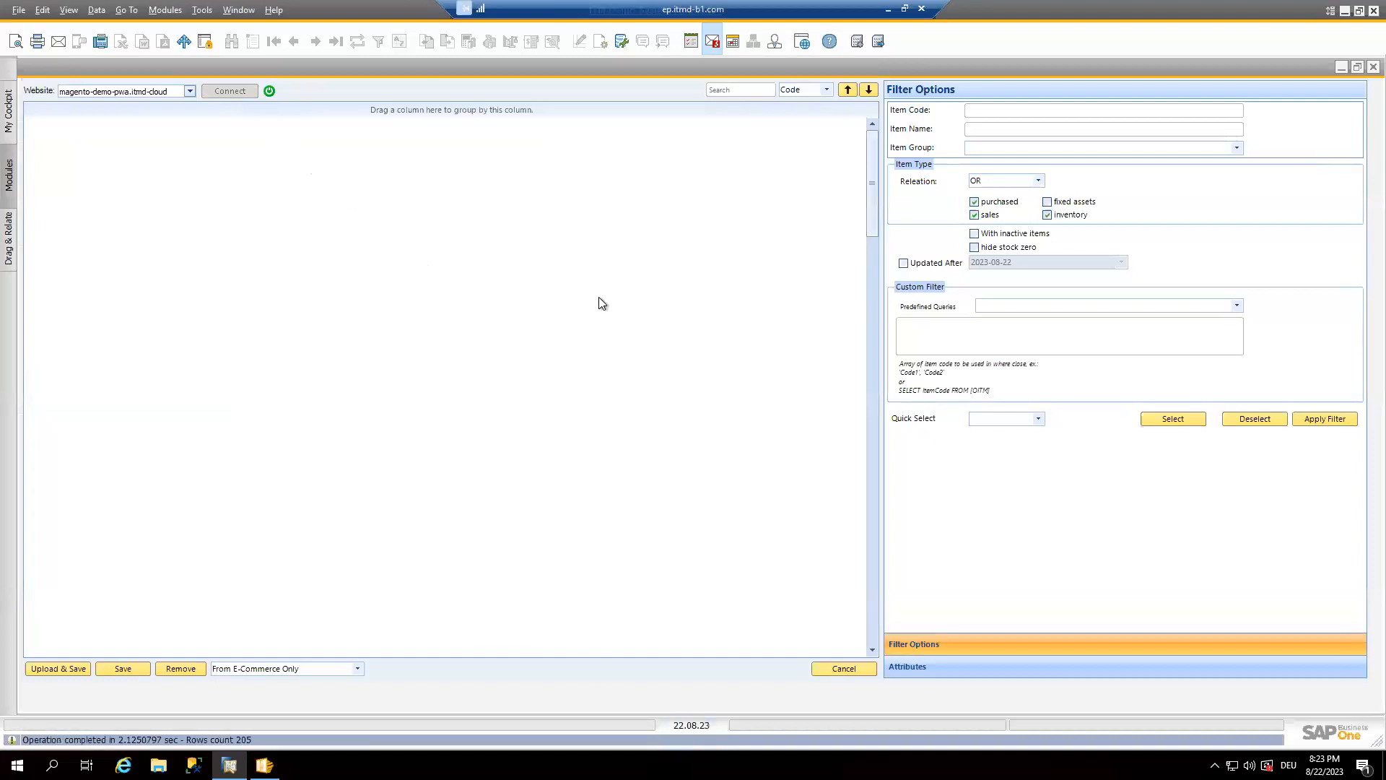
pyautogui.moveTo(869, 214); pyautogui.dragTo(872, 252)
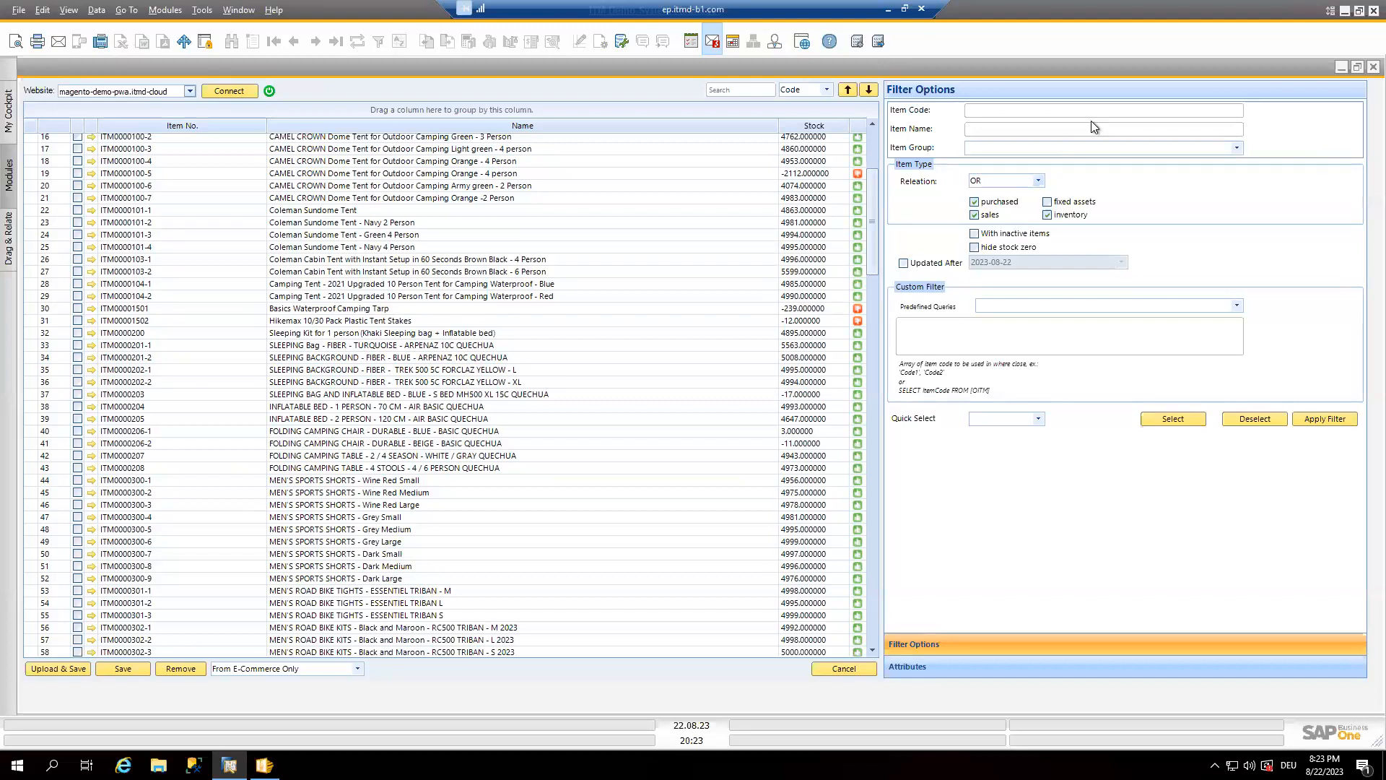
# - Examine the product filter choices for item group and predefined queries, including the custom filter field
pyautogui.click(1098, 149)
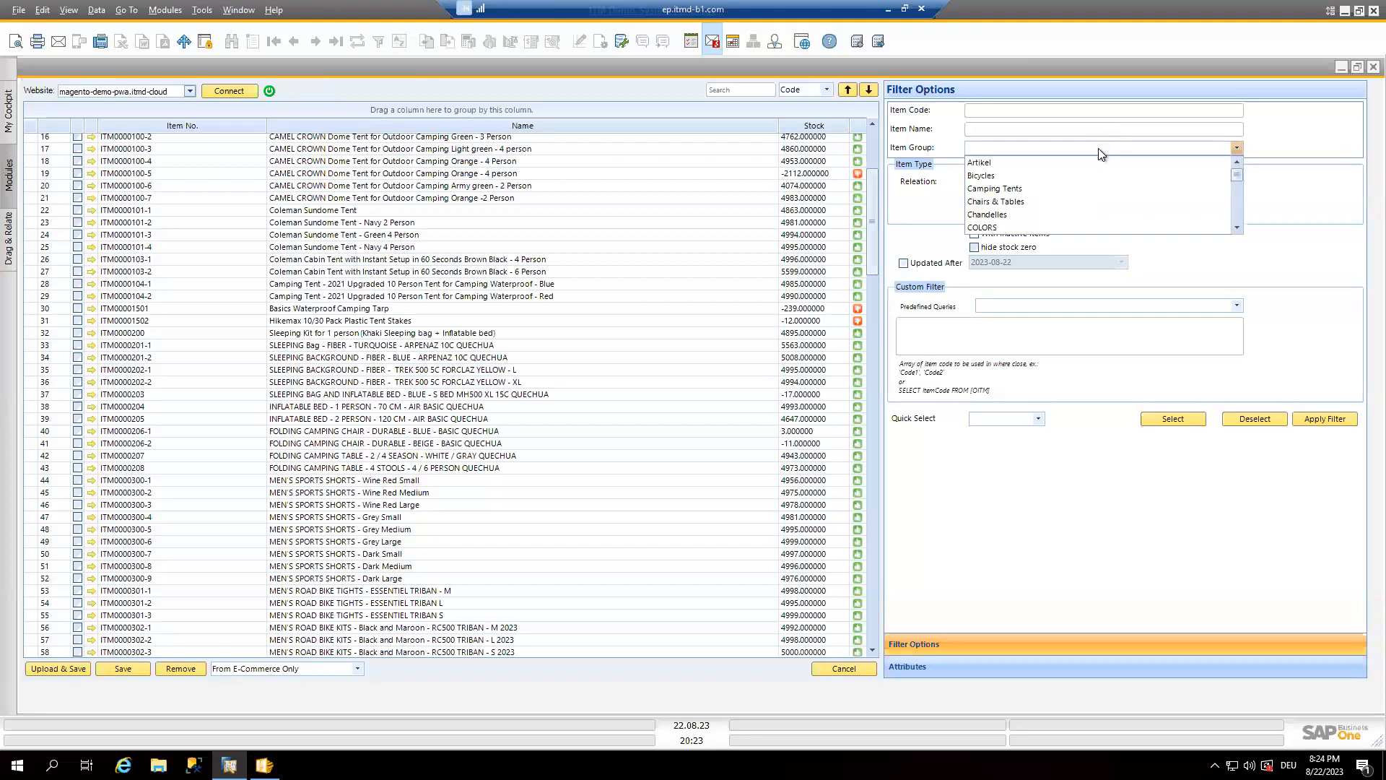
pyautogui.click(933, 150)
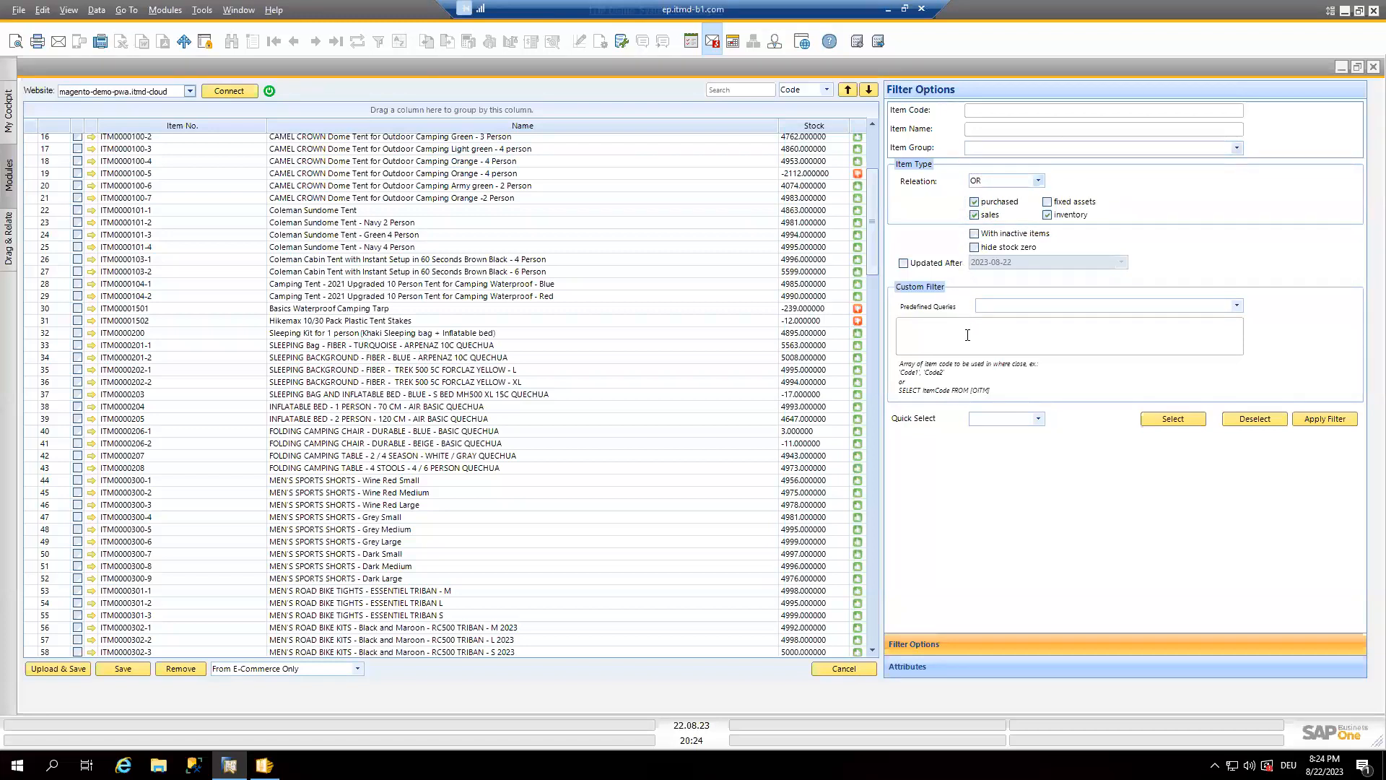
pyautogui.click(1012, 307)
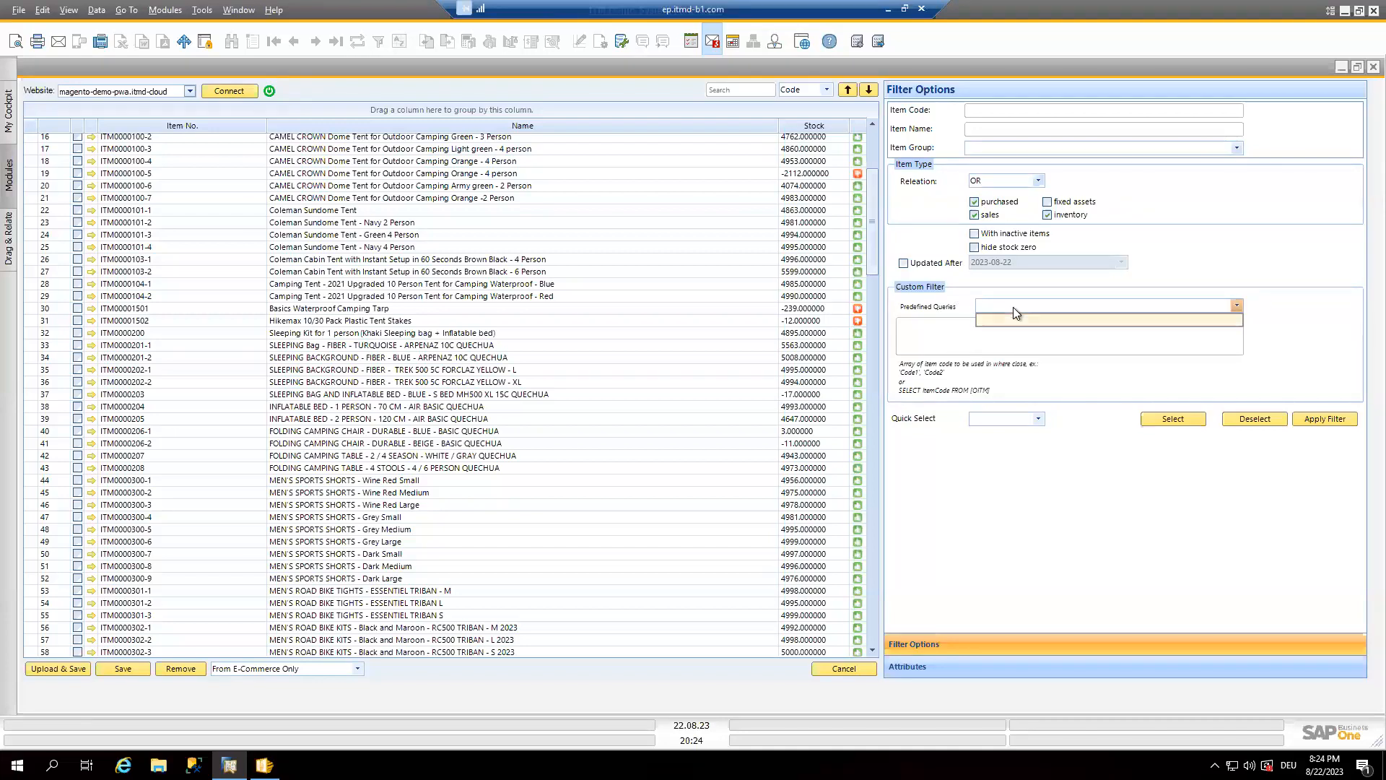
pyautogui.click(942, 333)
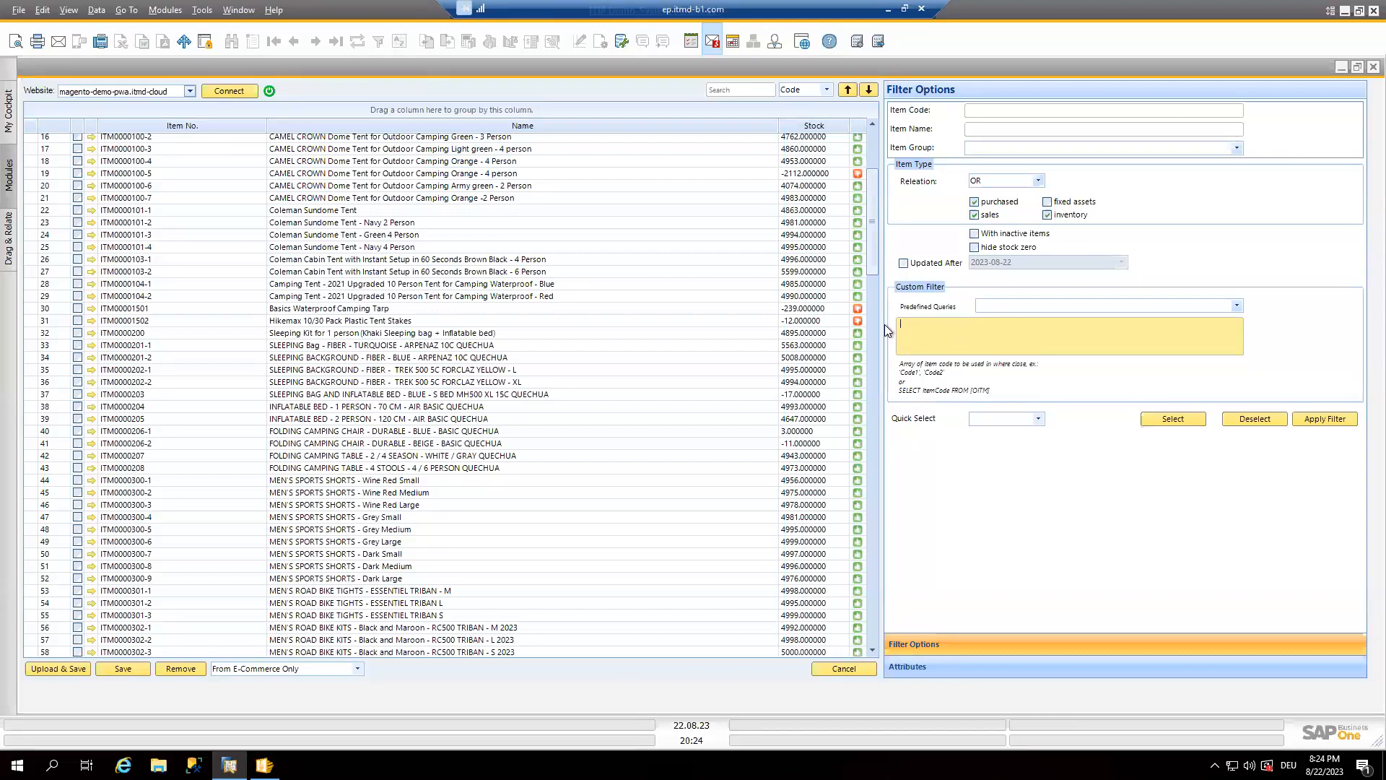
# - Examine the product attributes form and the removal scope choices, leaving both unchanged, and minimize Product Upload
pyautogui.click(912, 668)
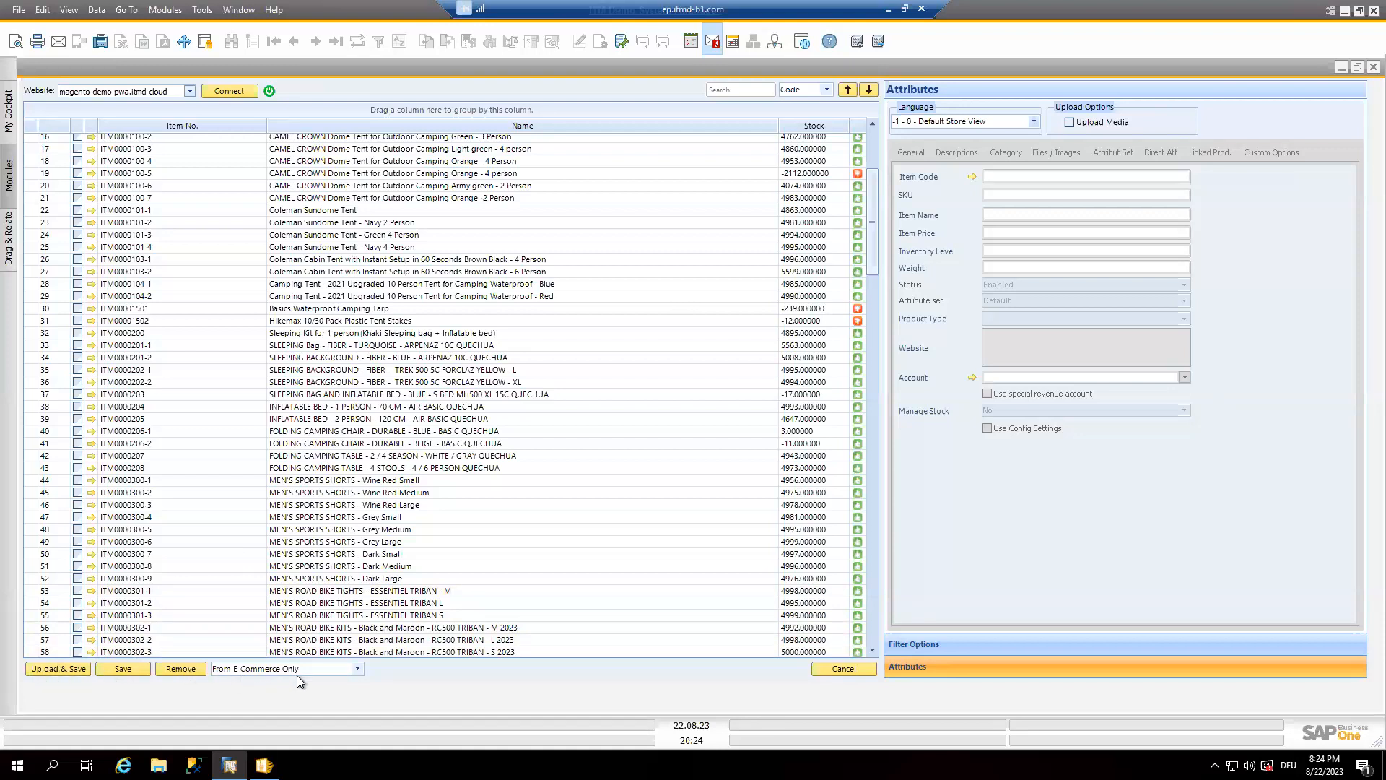
pyautogui.click(357, 670)
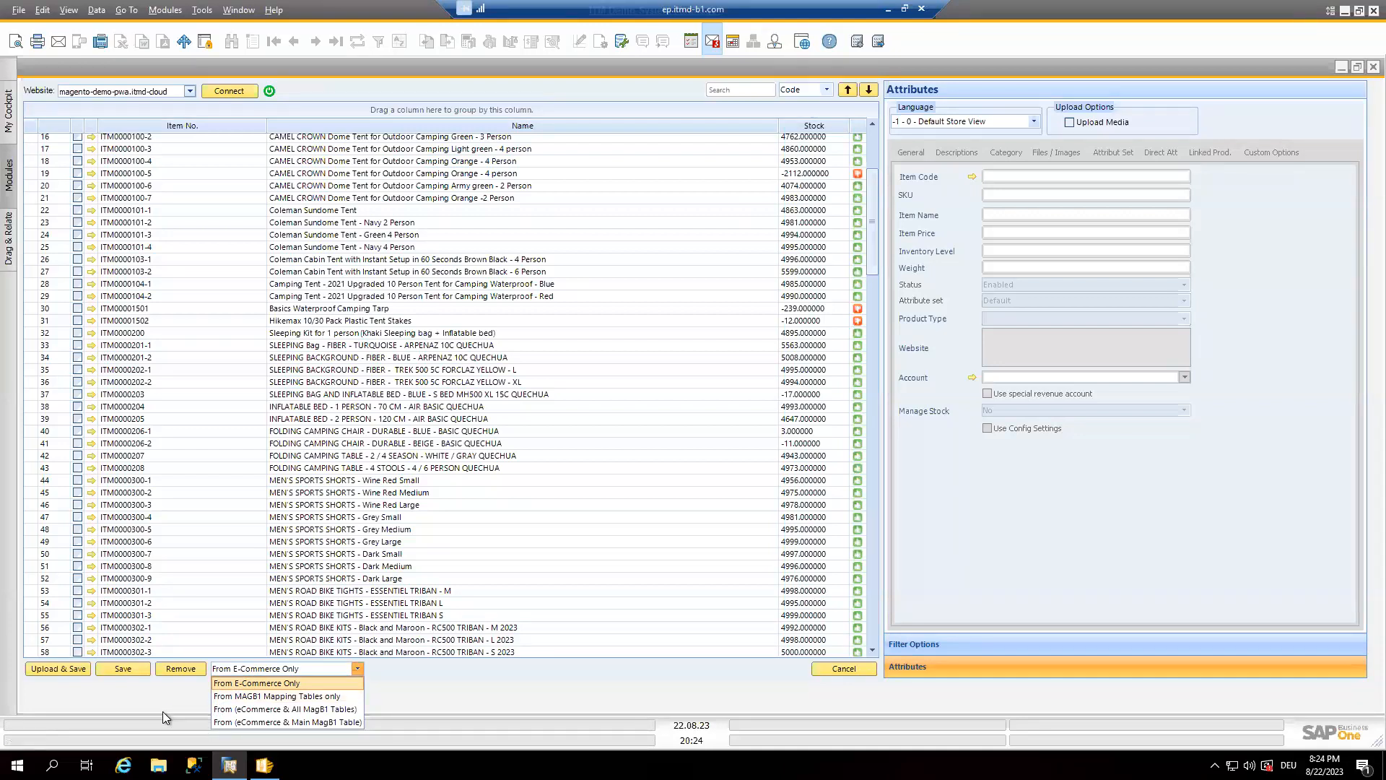
pyautogui.click(162, 712)
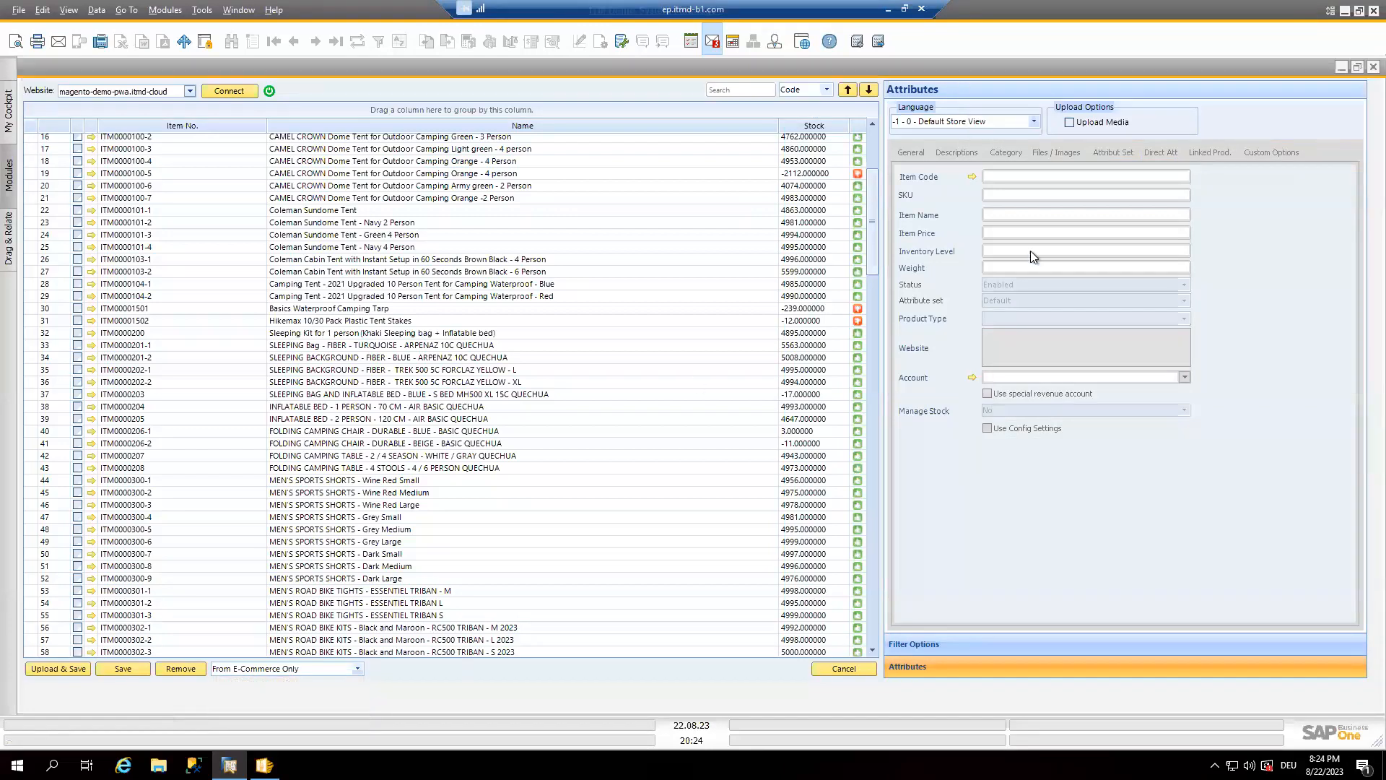
pyautogui.click(1336, 68)
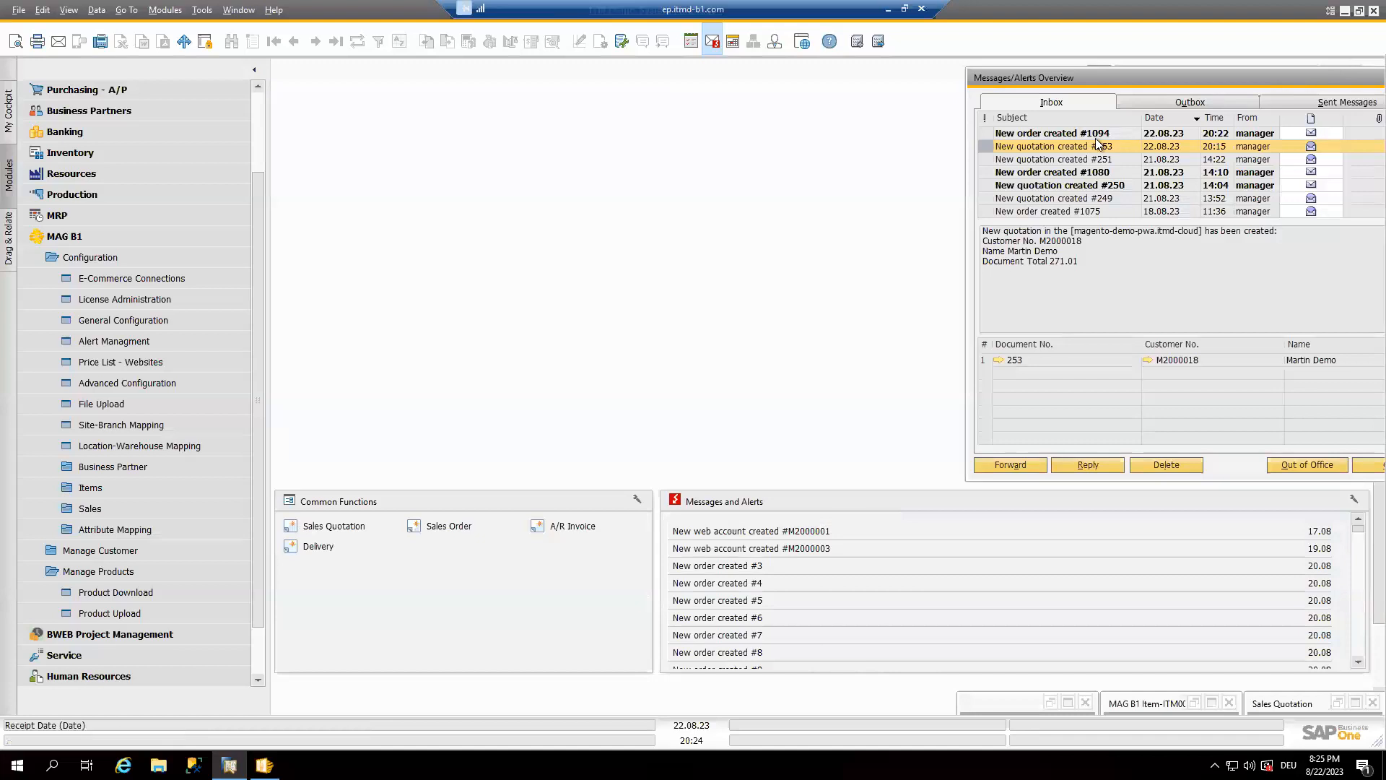
# - Open the sales order from the newest order alert and copy it to a delivery
pyautogui.click(1084, 135)
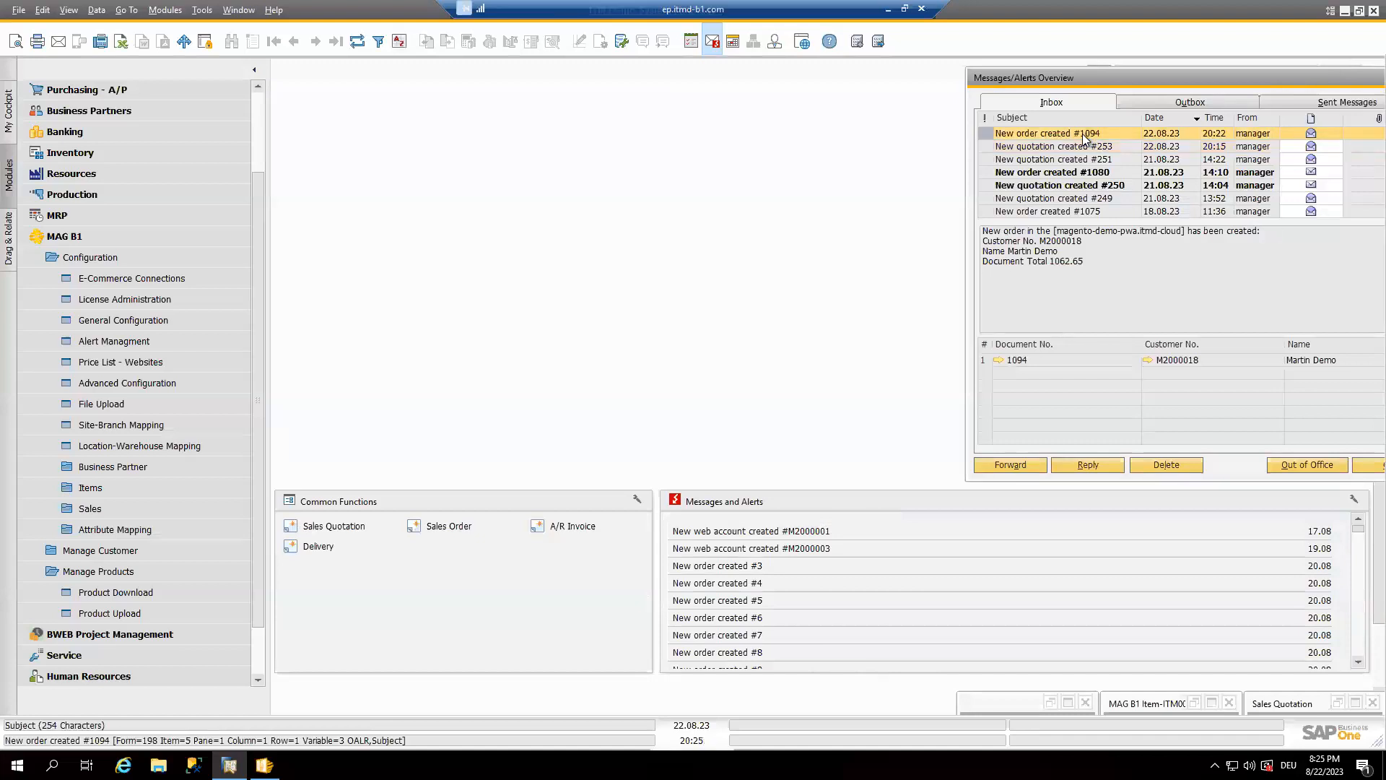
pyautogui.click(998, 360)
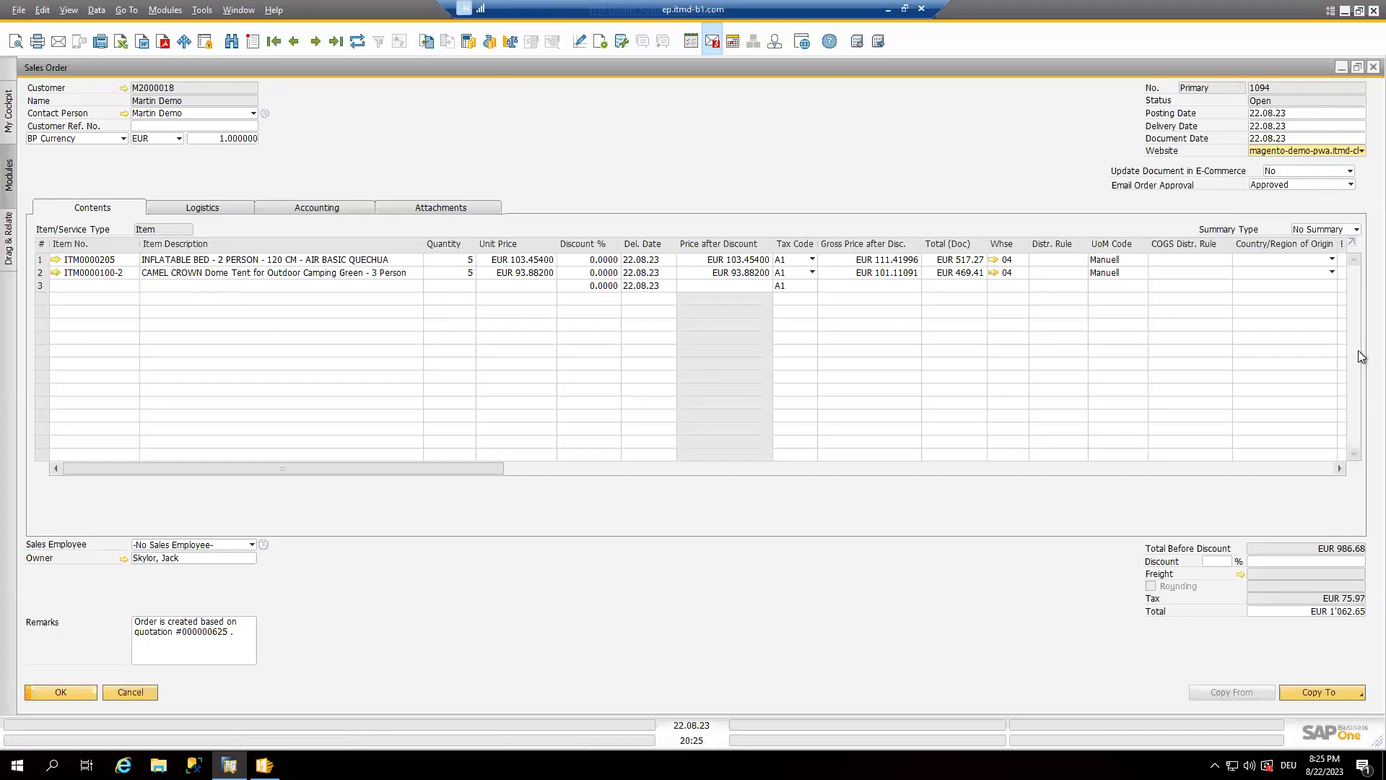
pyautogui.click(1337, 690)
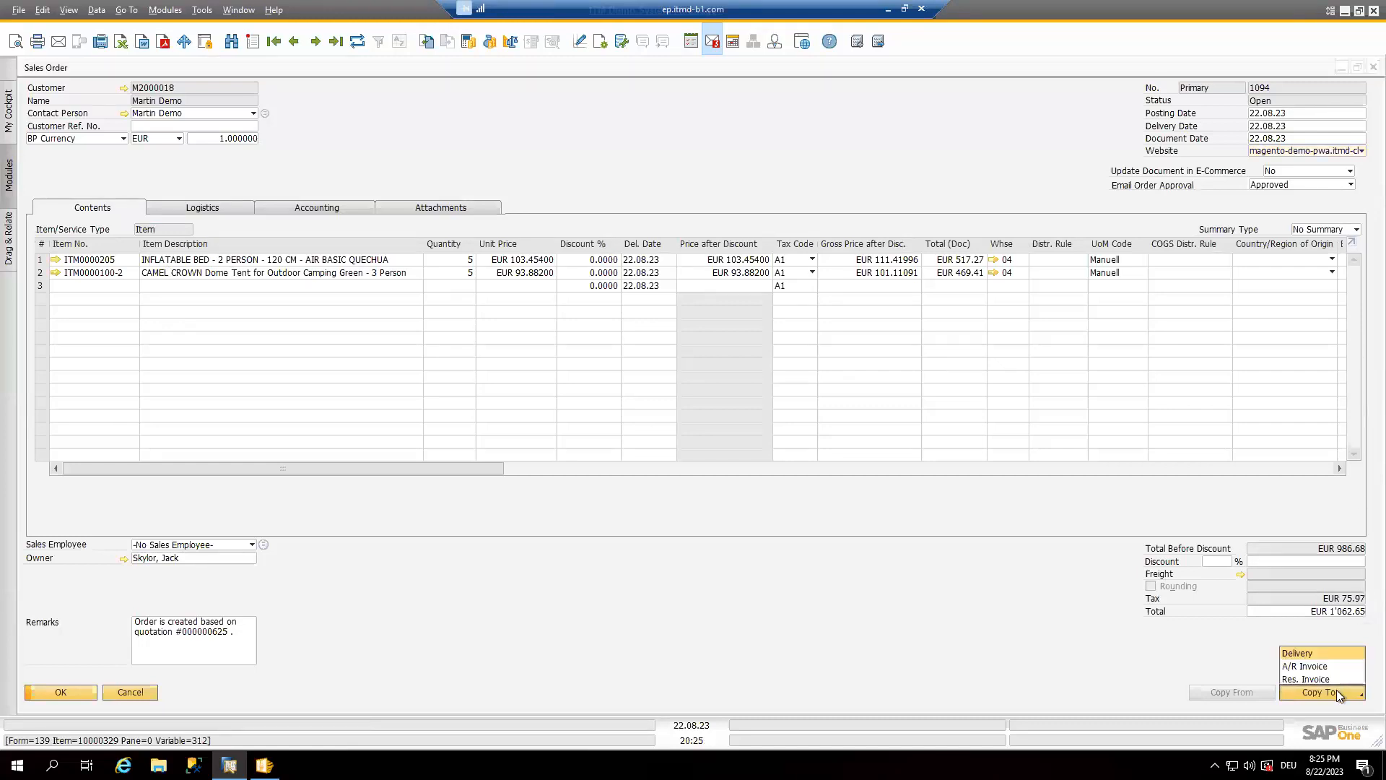
pyautogui.click(1323, 654)
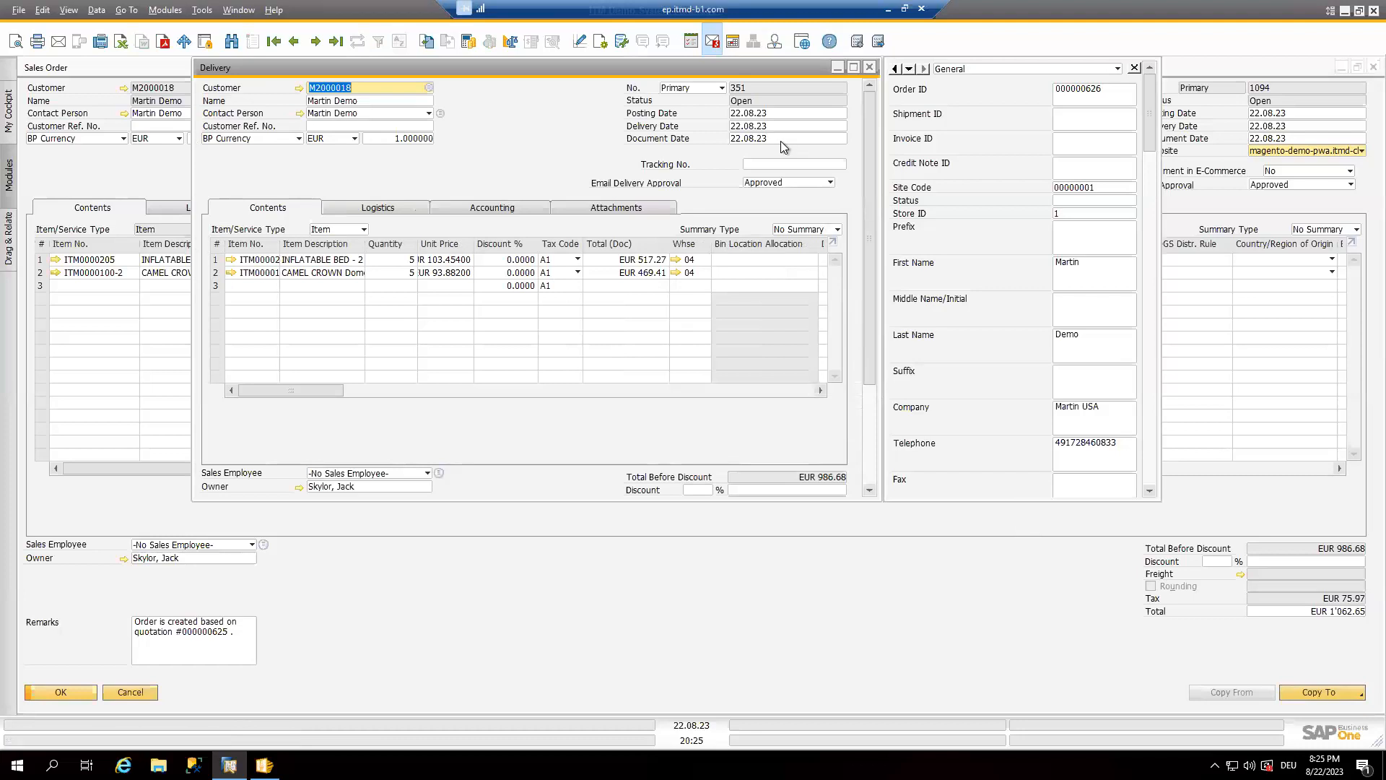
# - Enter tracking number 0035101 on the delivery and add the document, accepting that it cannot be changed
pyautogui.click(784, 165)
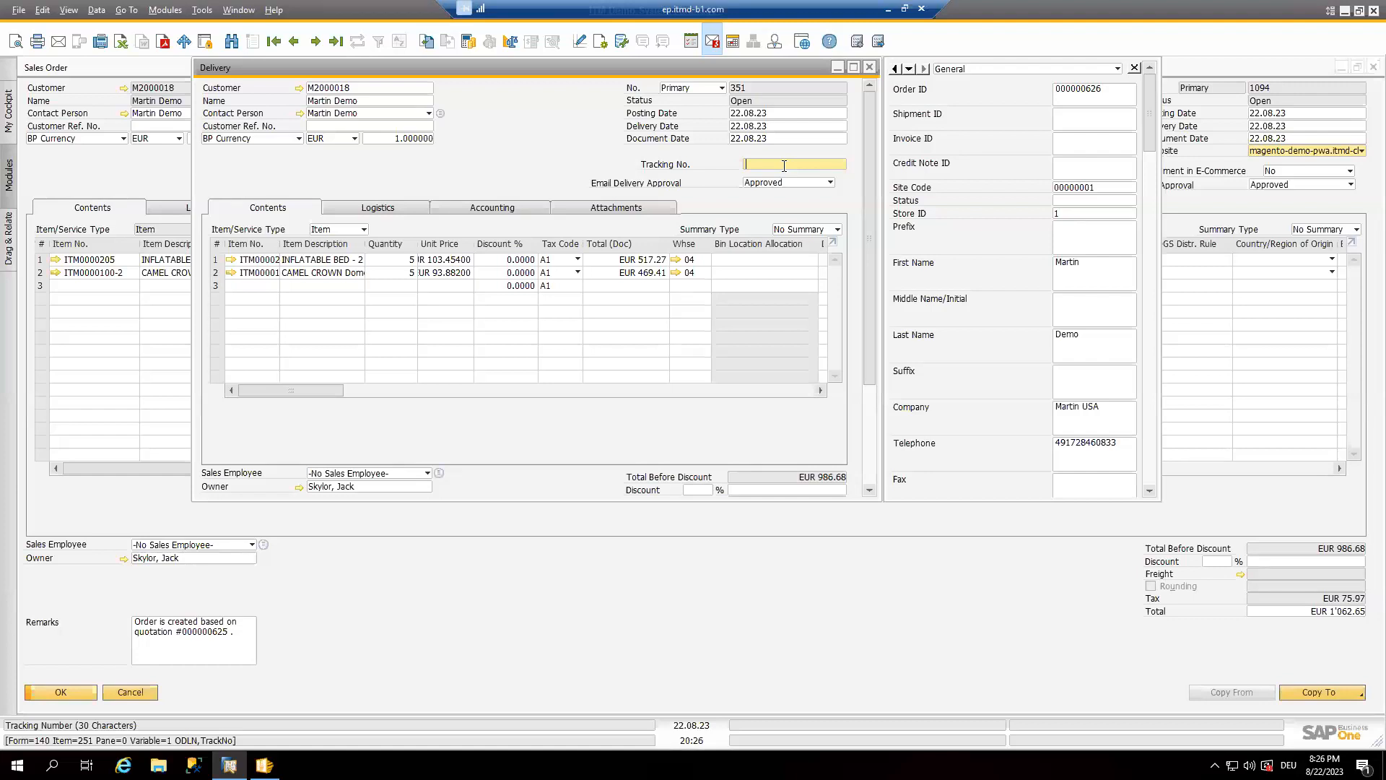
pyautogui.write('0035101')
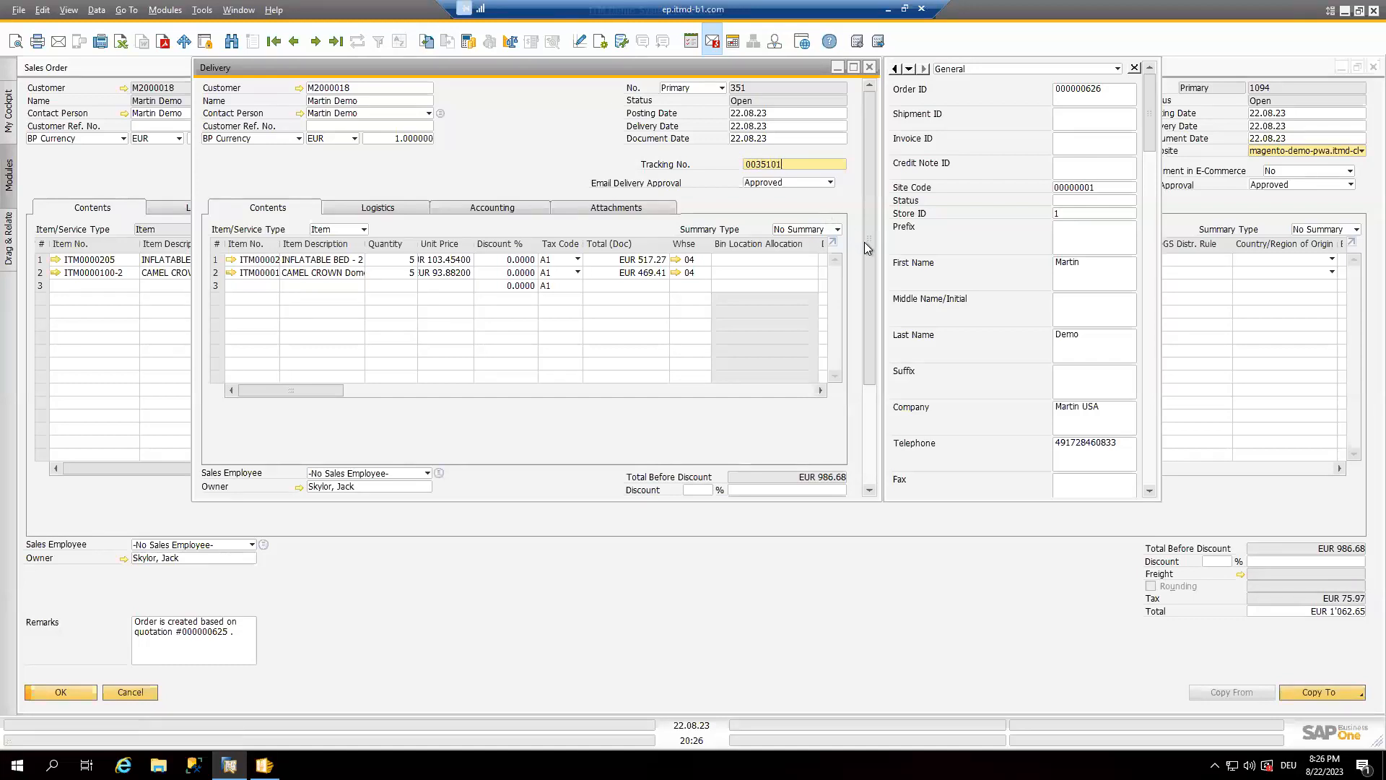
pyautogui.moveTo(869, 245); pyautogui.dragTo(865, 303)
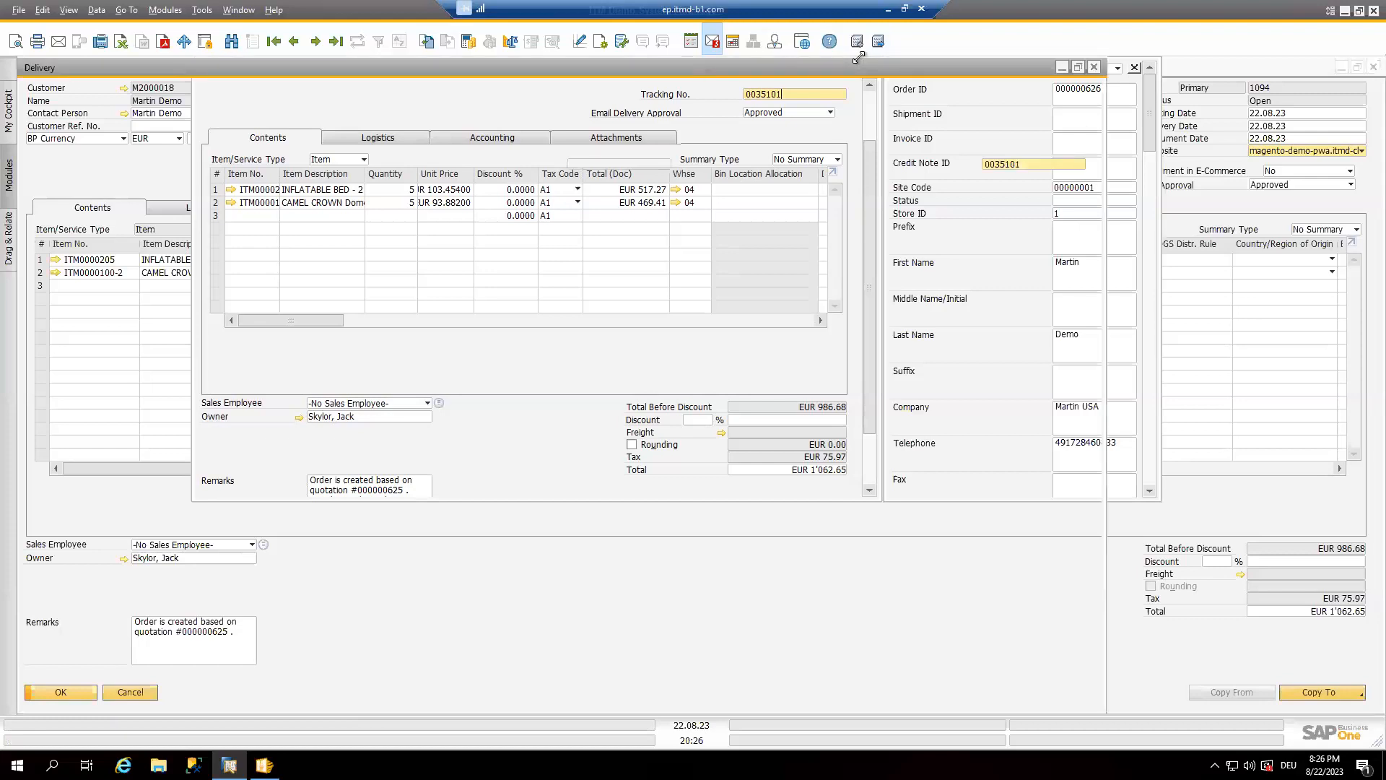
pyautogui.click(853, 68)
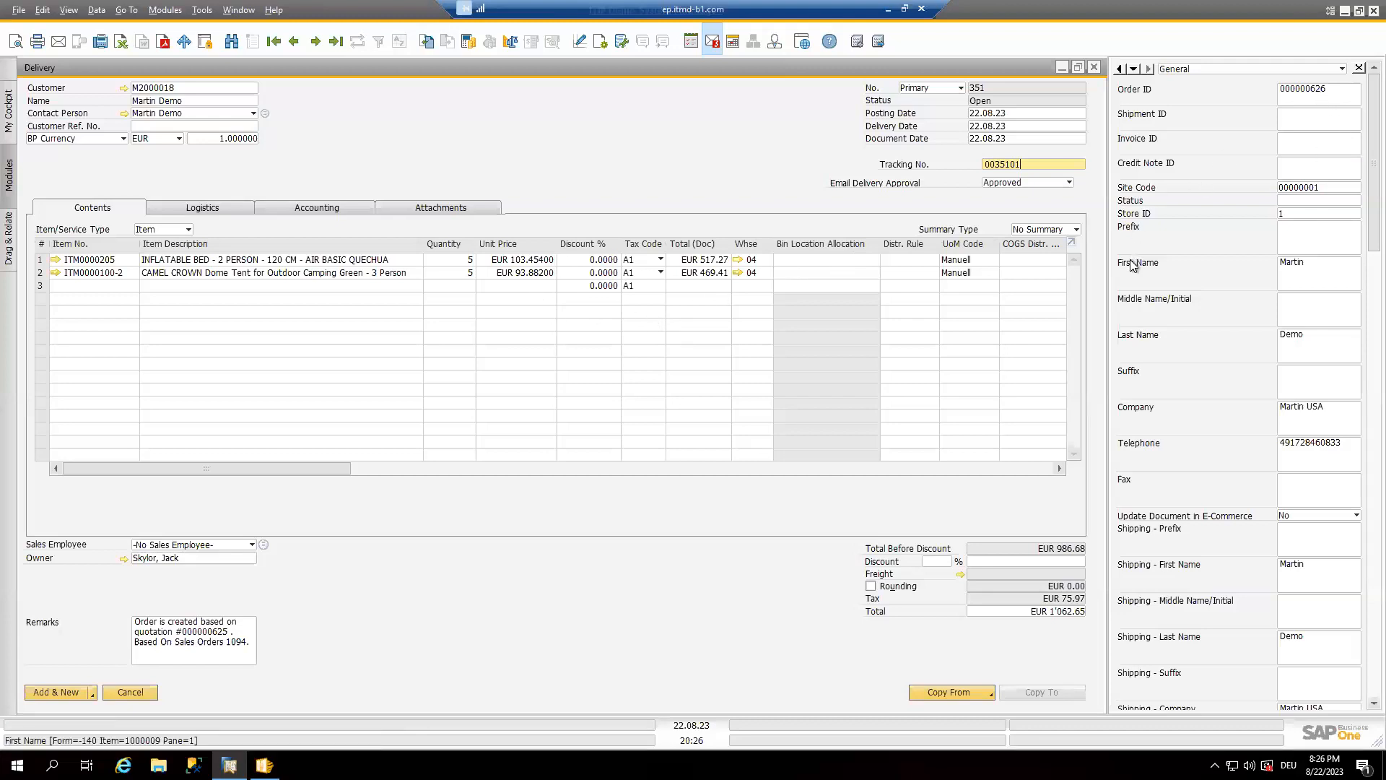
pyautogui.click(47, 692)
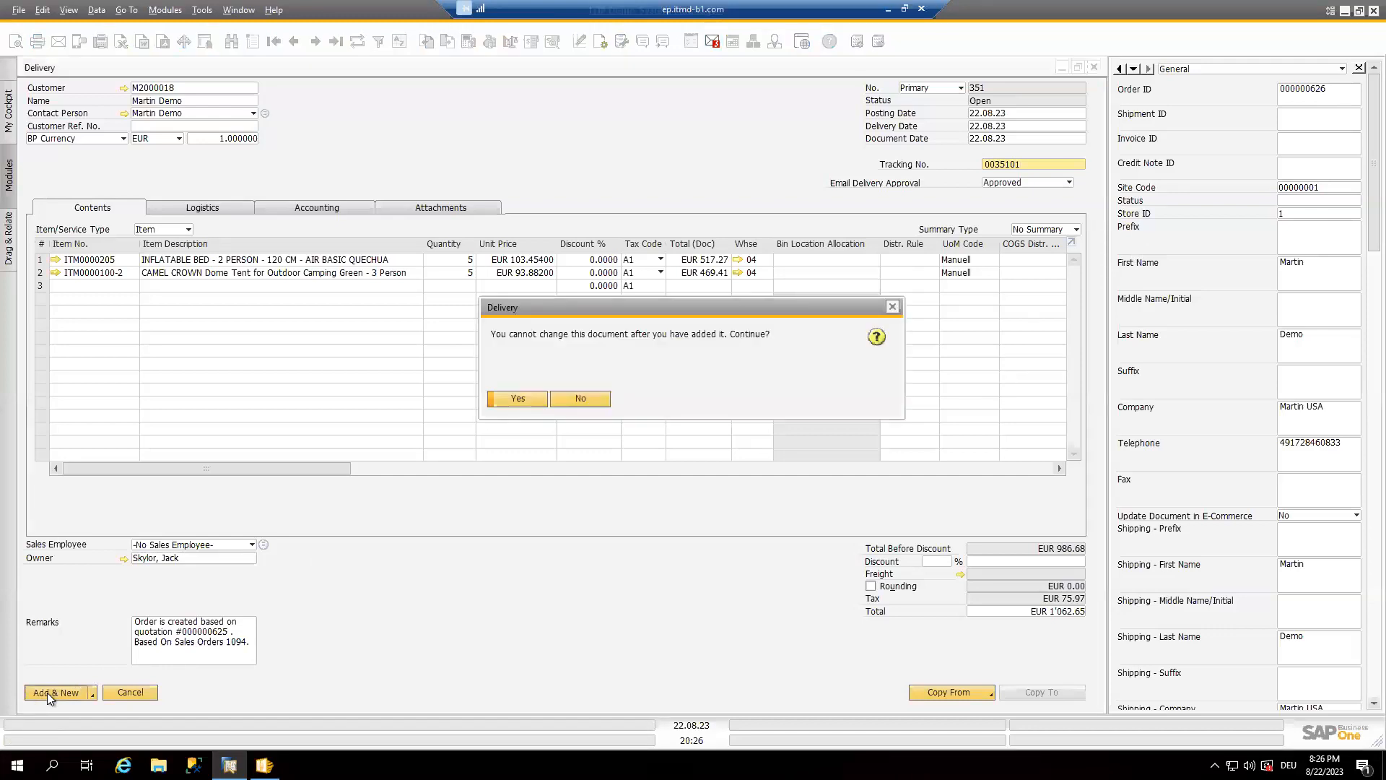
pyautogui.click(524, 401)
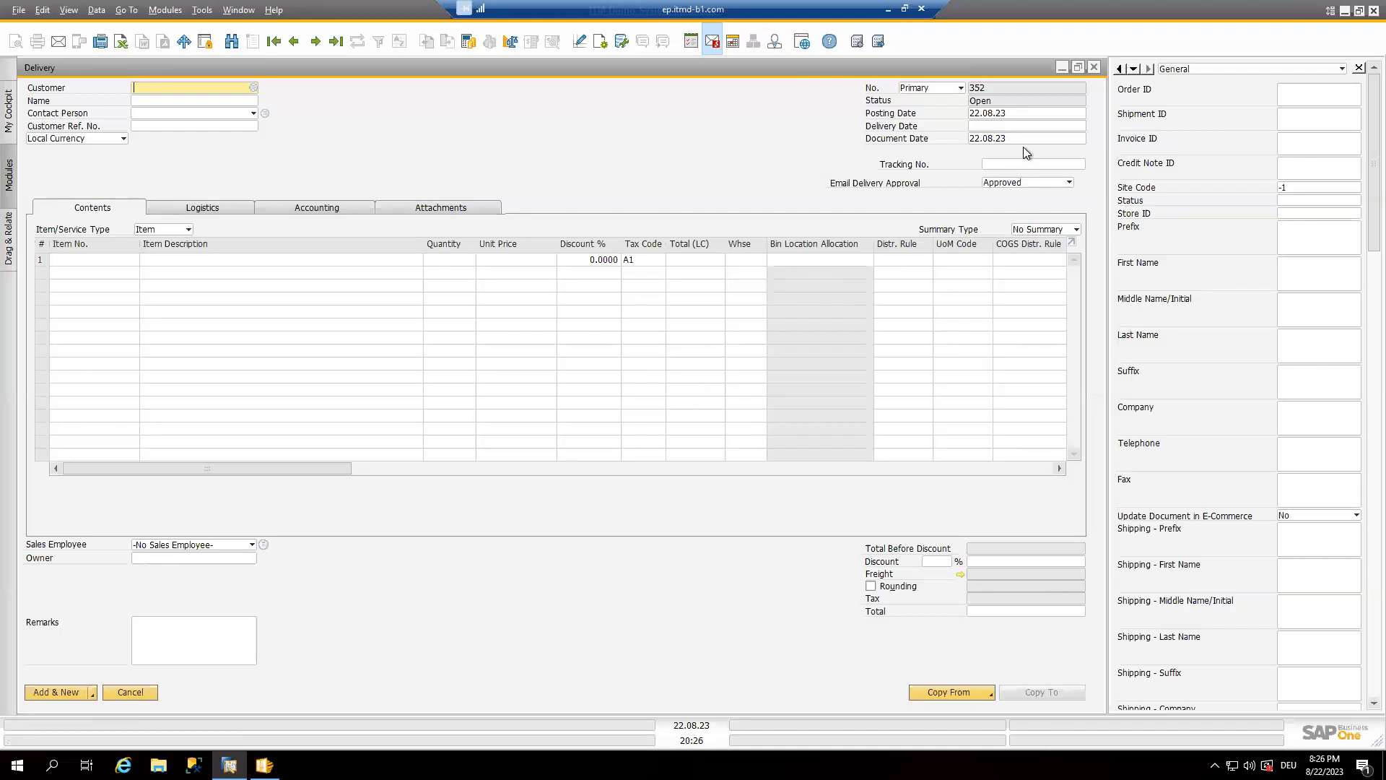
# - Bring up the last delivery record and copy it to an A/R invoice in a maximized window
pyautogui.click(337, 46)
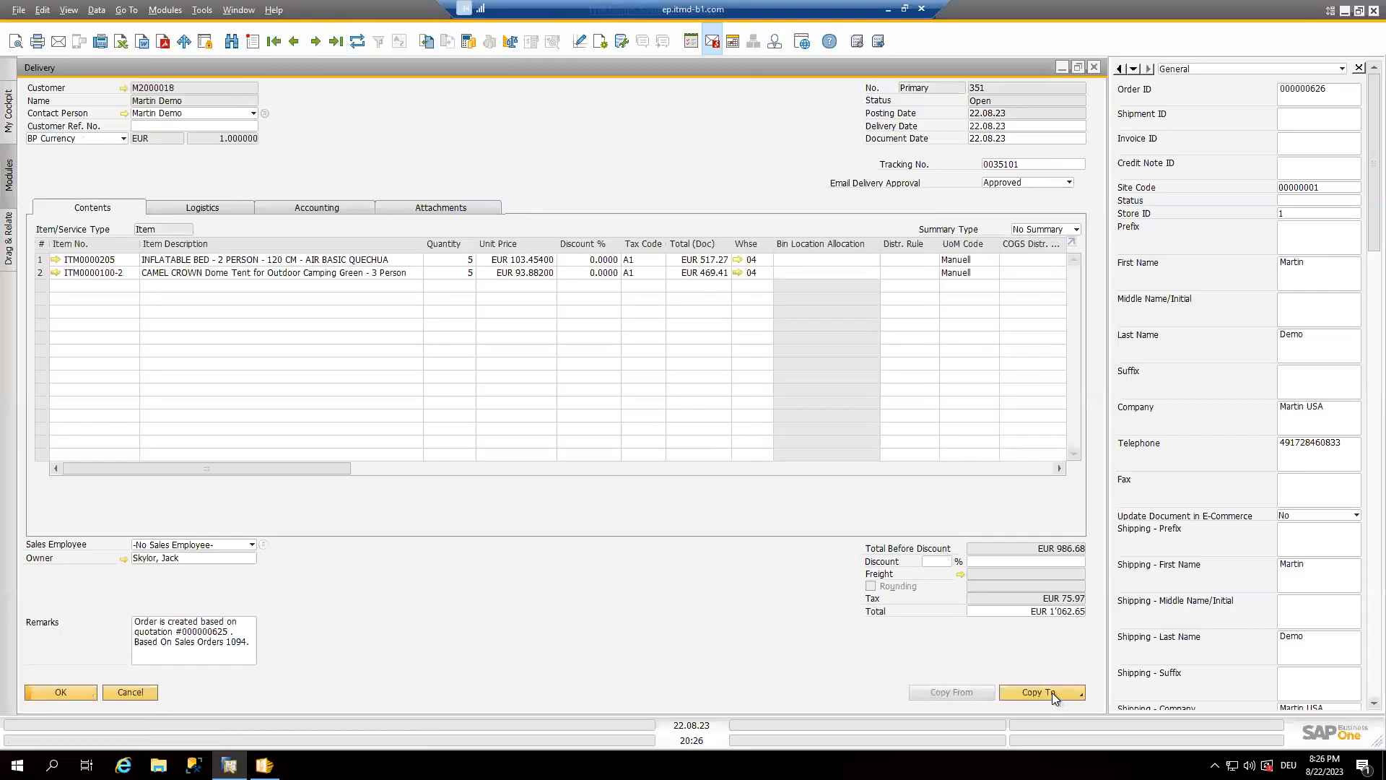
pyautogui.click(1051, 692)
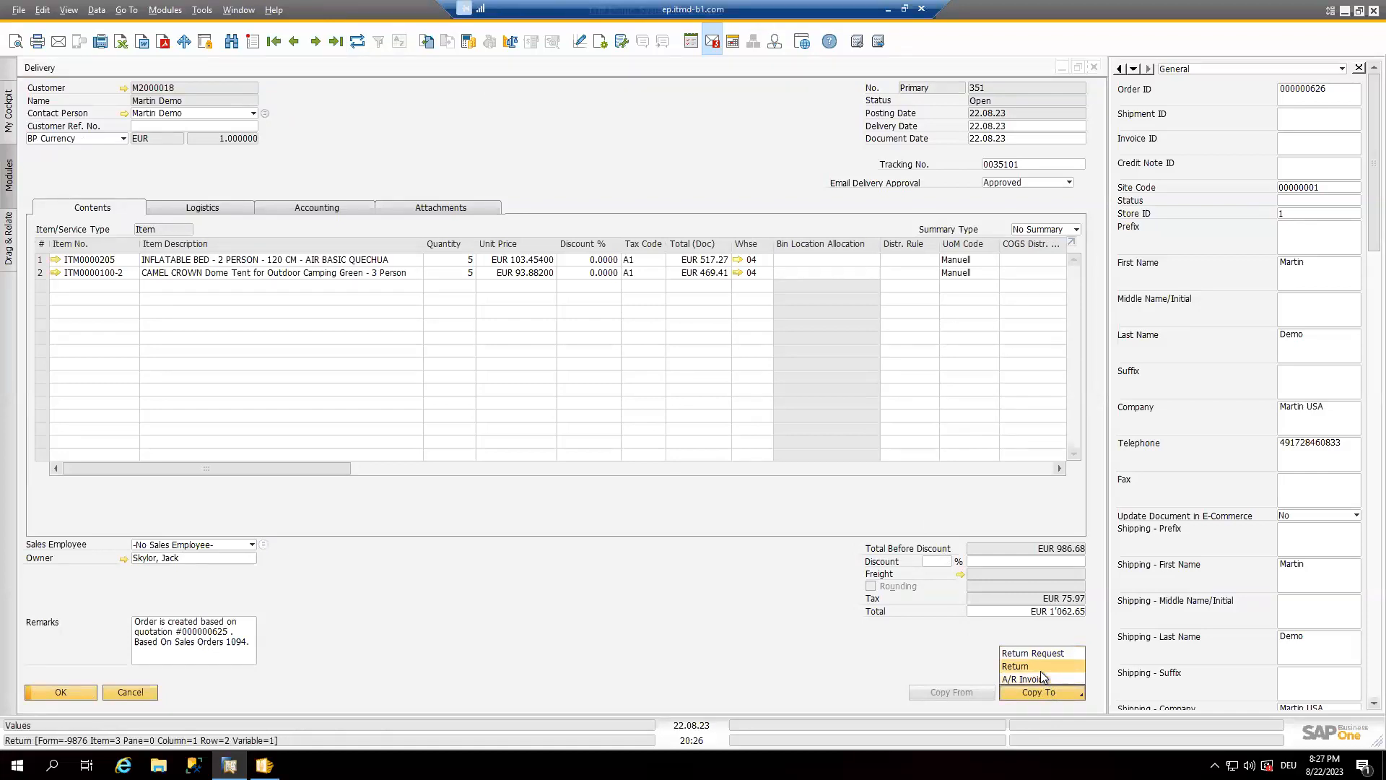
pyautogui.click(1041, 679)
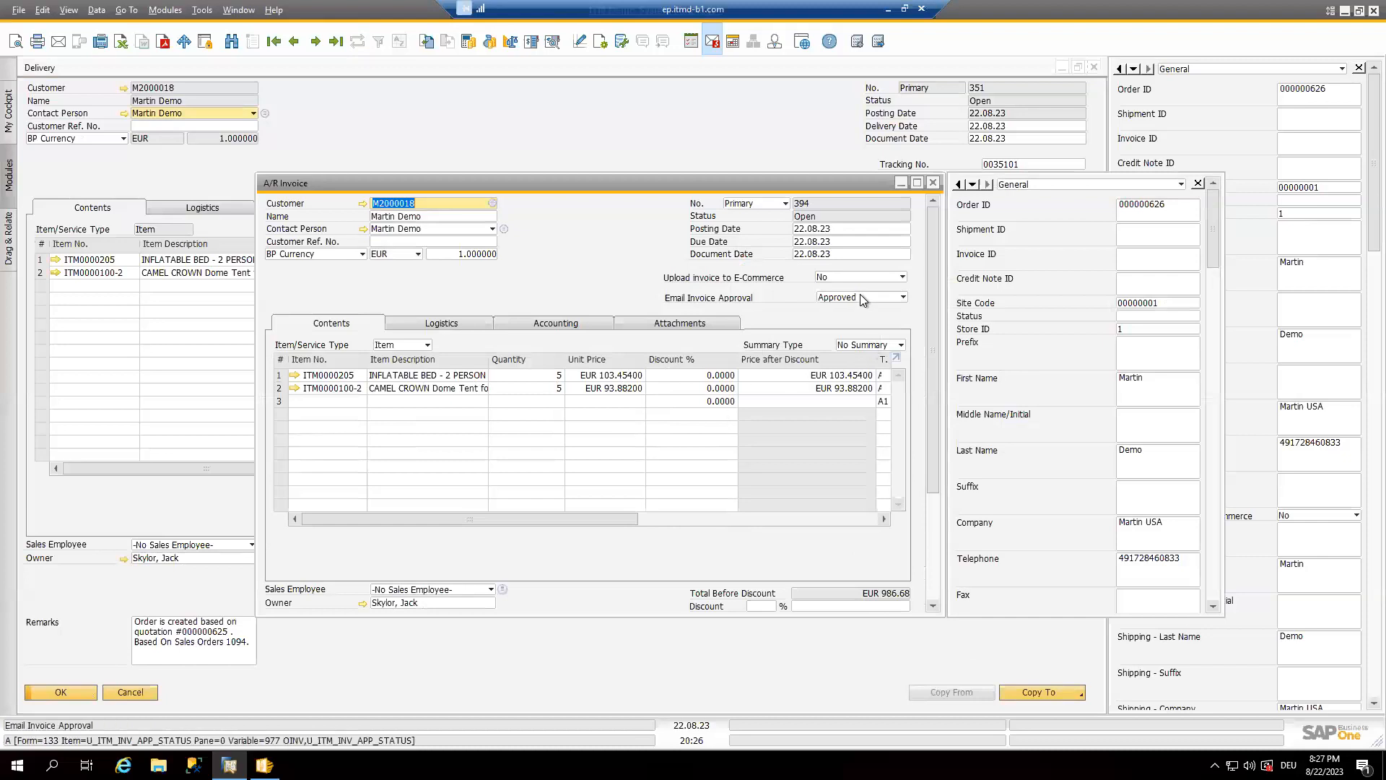
pyautogui.click(917, 183)
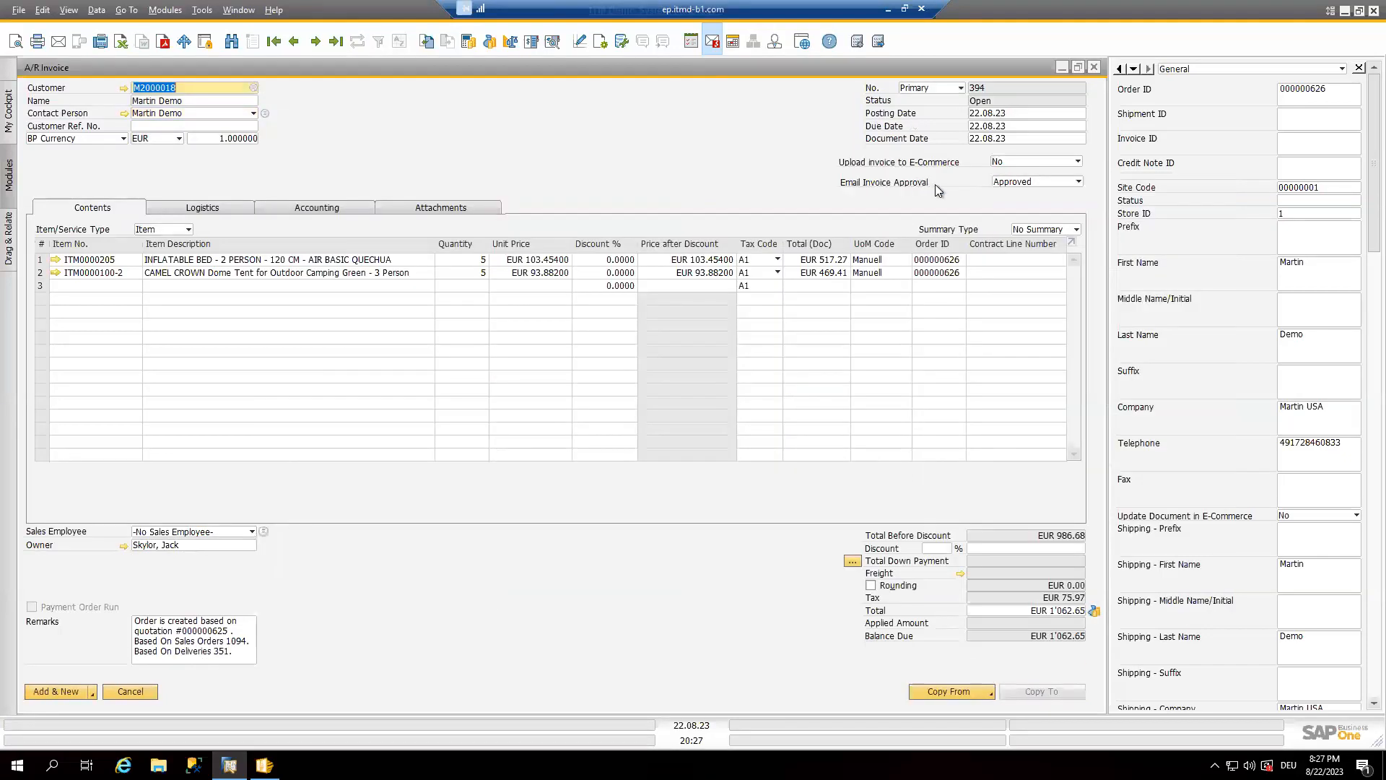
# - Set Upload invoice to E-Commerce to Yes and add the A/R invoice
pyautogui.click(1016, 164)
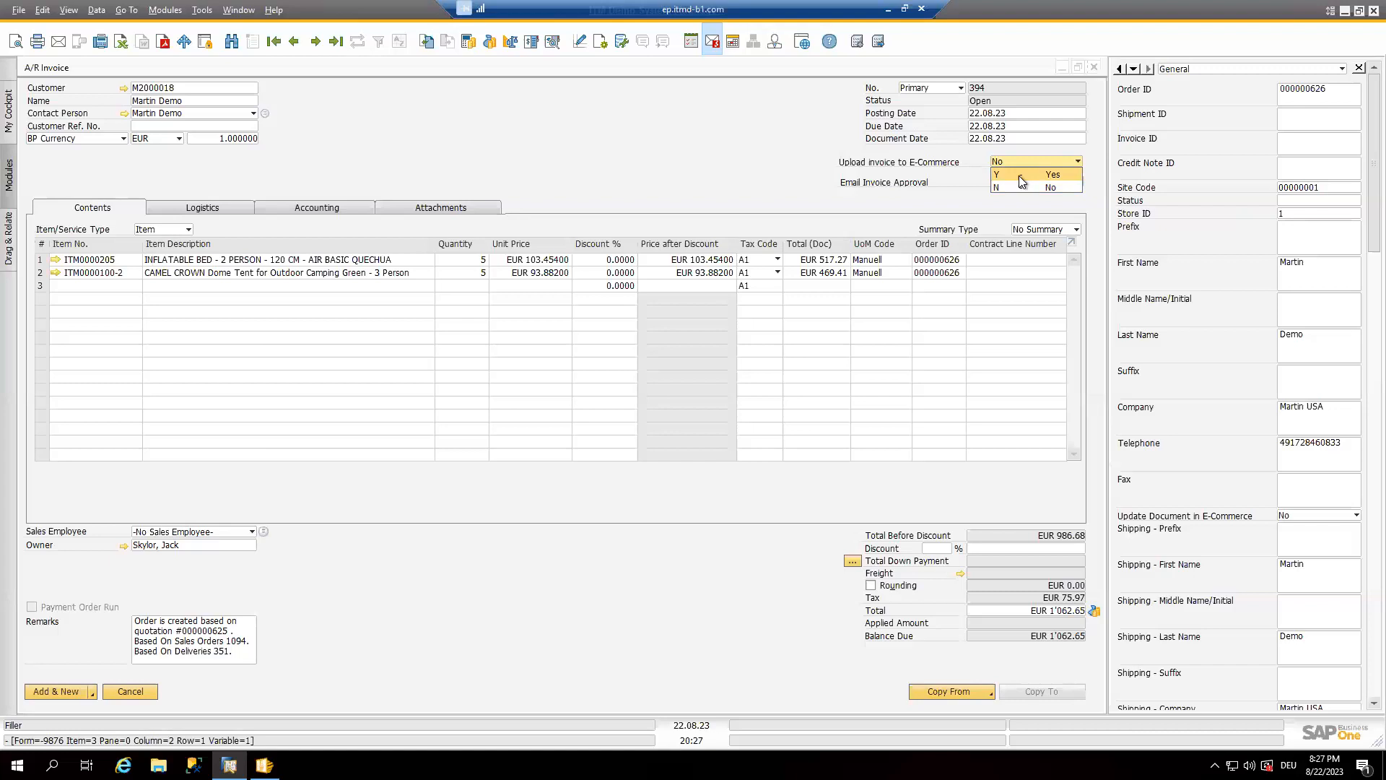
pyautogui.click(1022, 175)
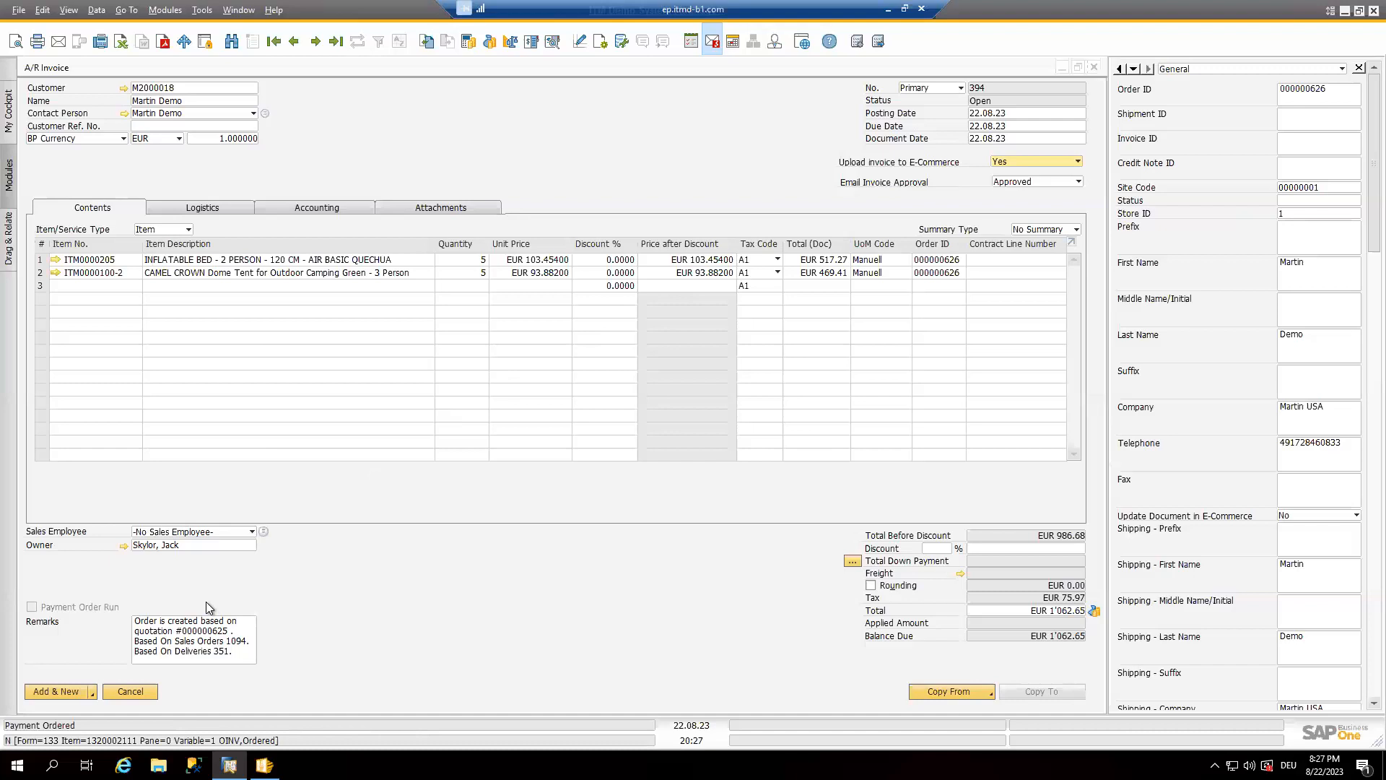
pyautogui.click(54, 692)
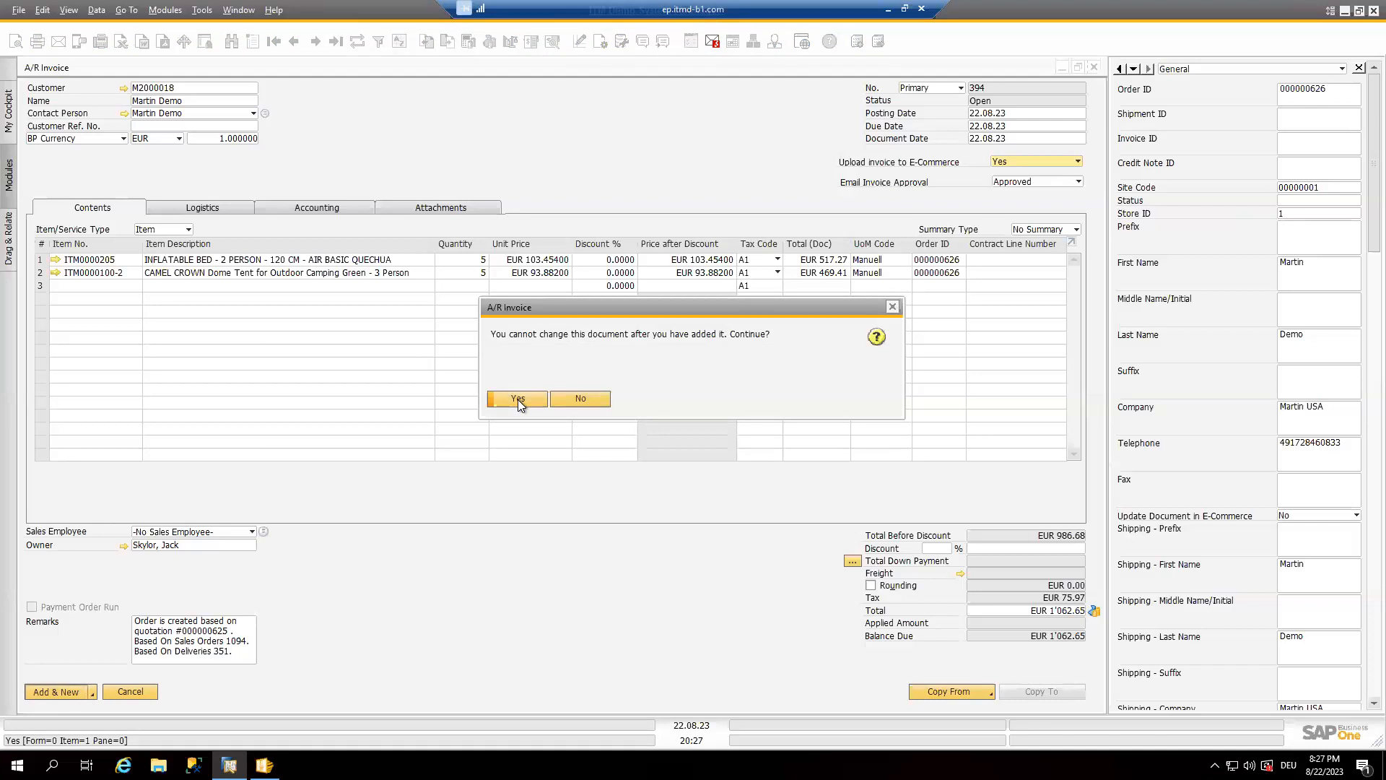
pyautogui.click(518, 401)
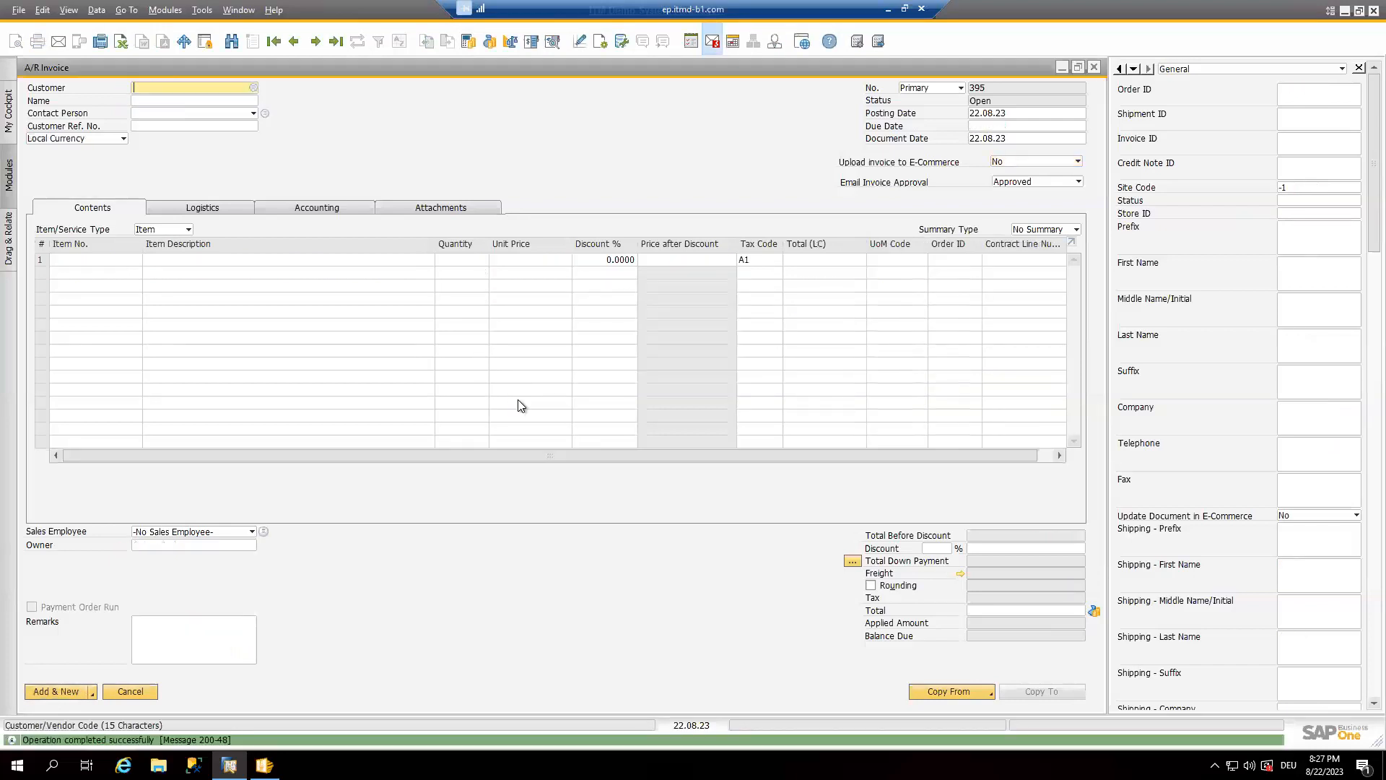
# - Minimize the invoice and delivery, and load the MAG B1 sales document flow for the magento-demo-pwa.itmd-cloud website
pyautogui.click(1062, 67)
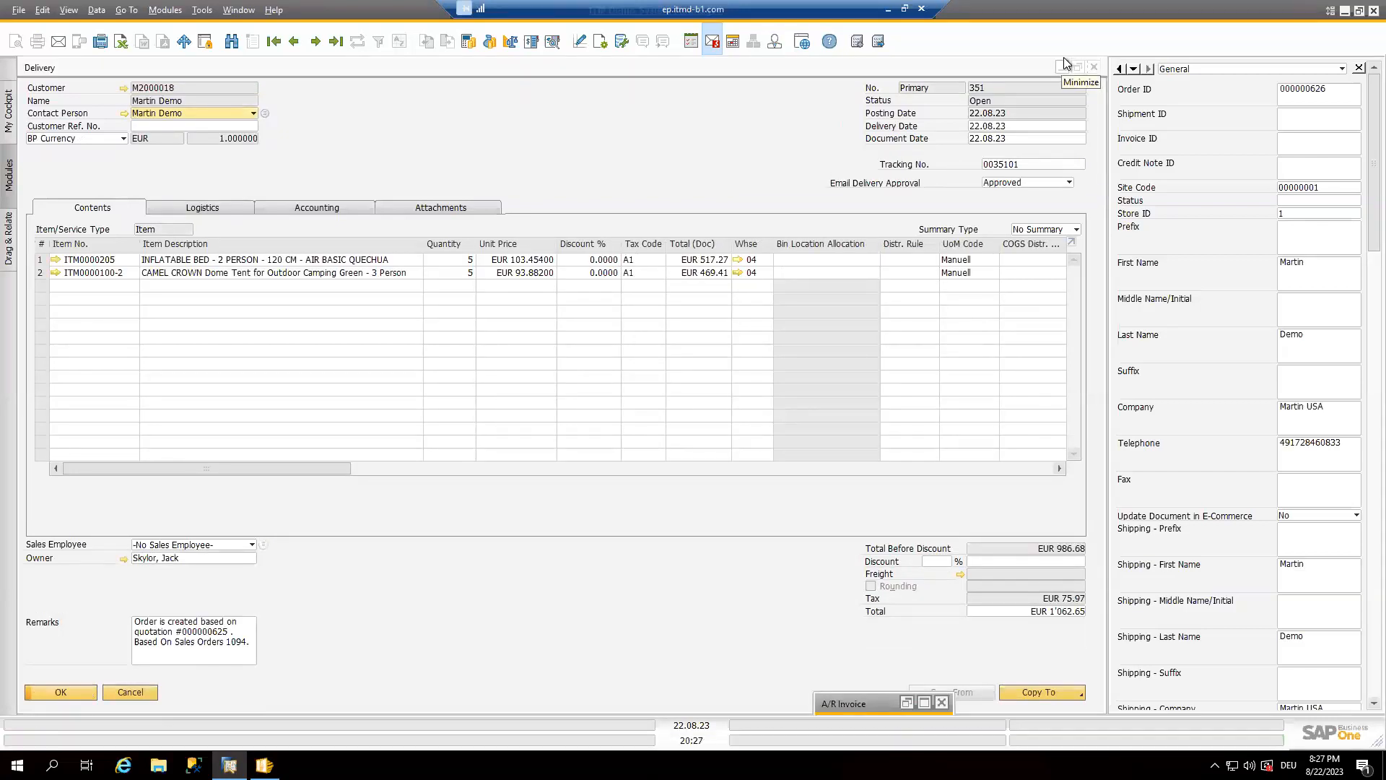
pyautogui.click(1066, 67)
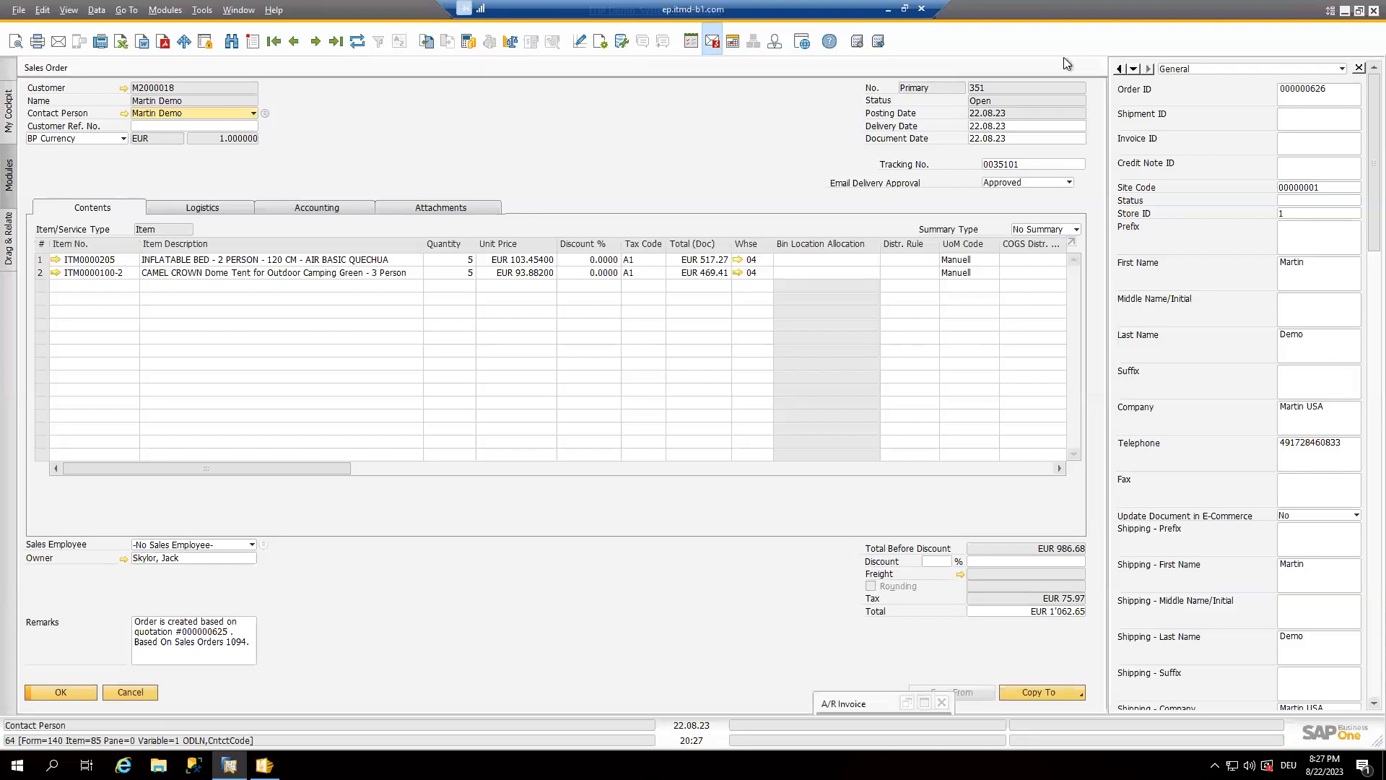
pyautogui.click(9, 189)
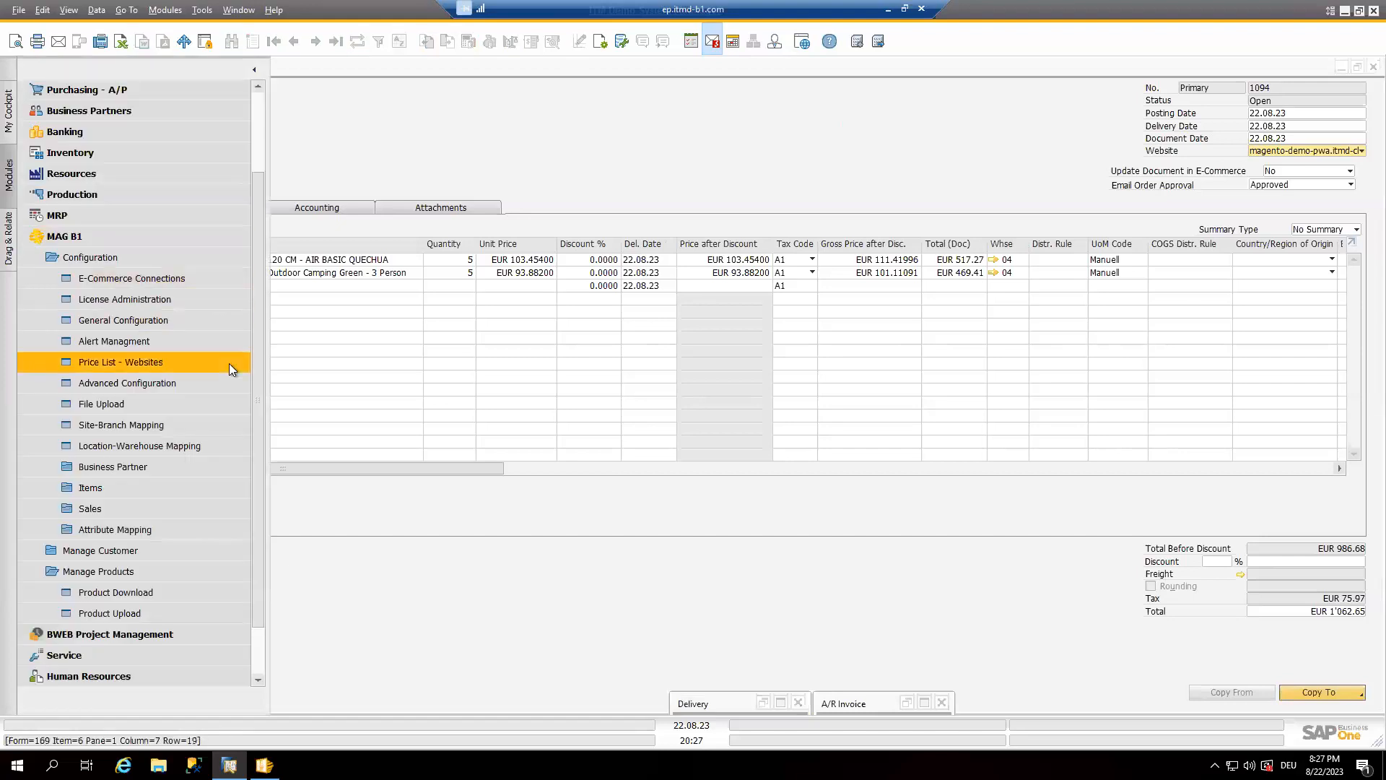
pyautogui.click(175, 505)
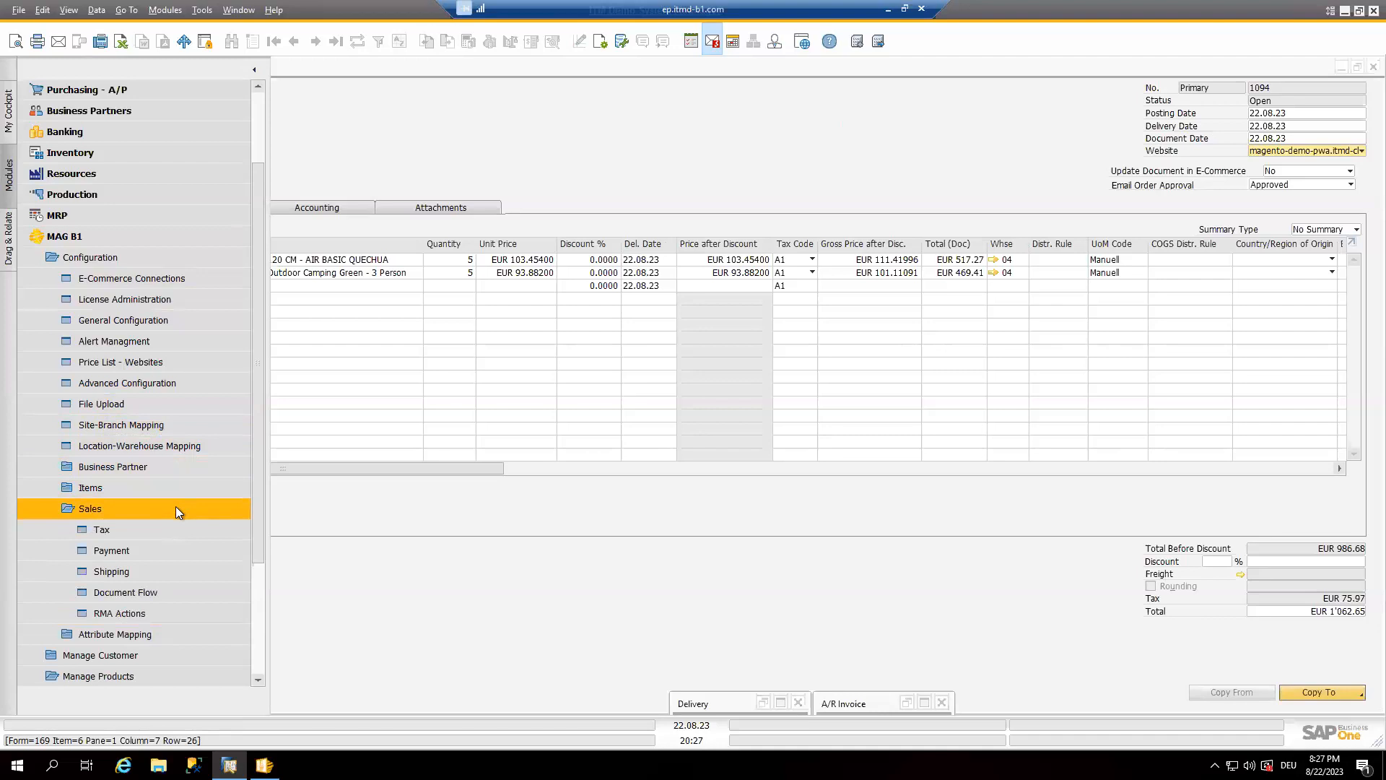
pyautogui.click(162, 596)
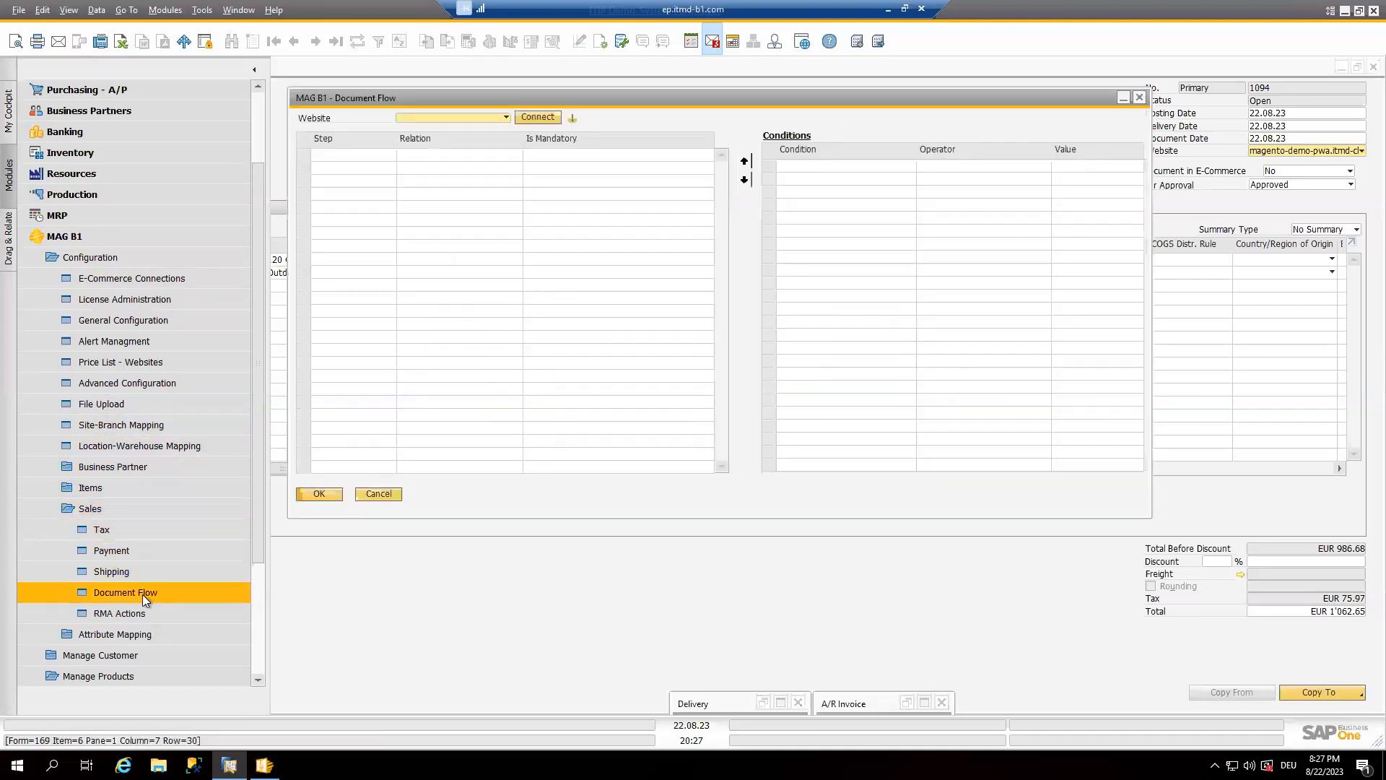
pyautogui.click(505, 118)
pyautogui.click(497, 130)
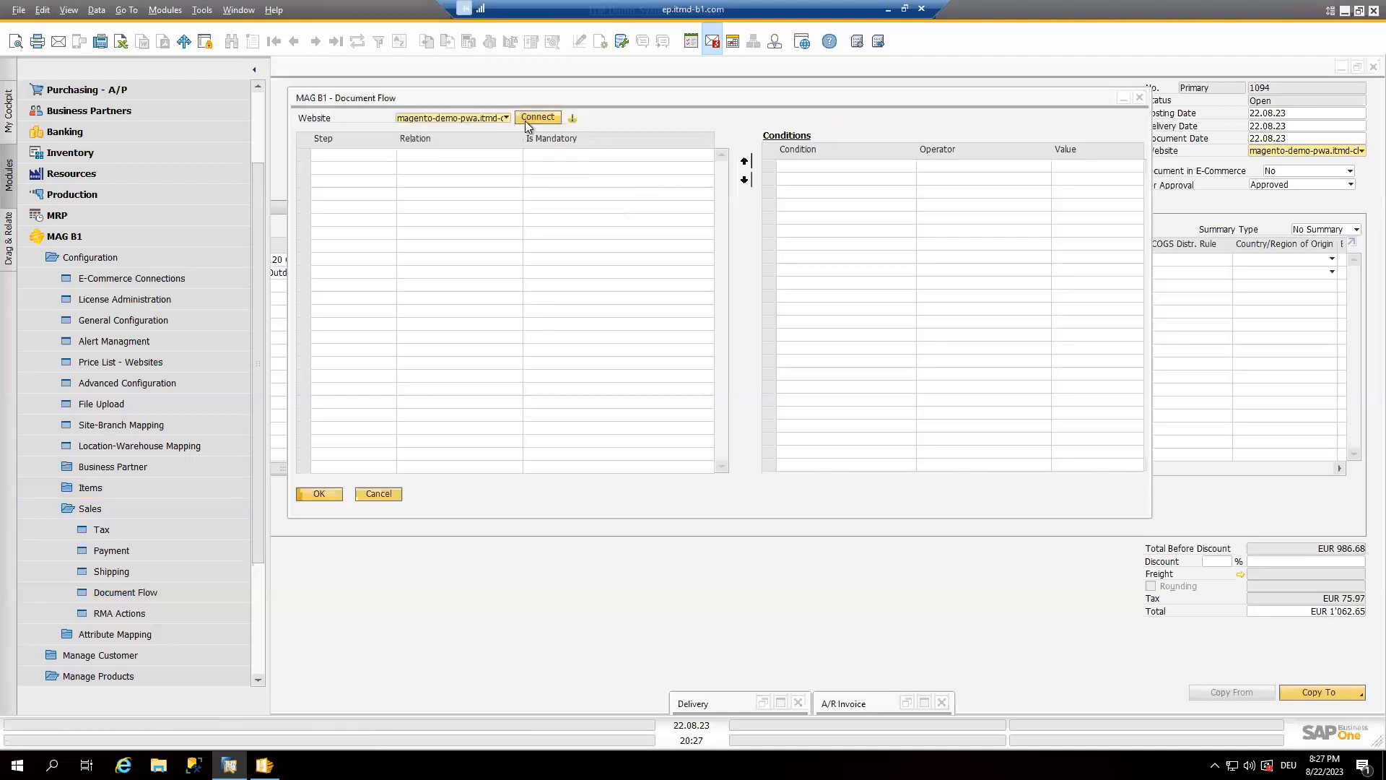
pyautogui.click(545, 116)
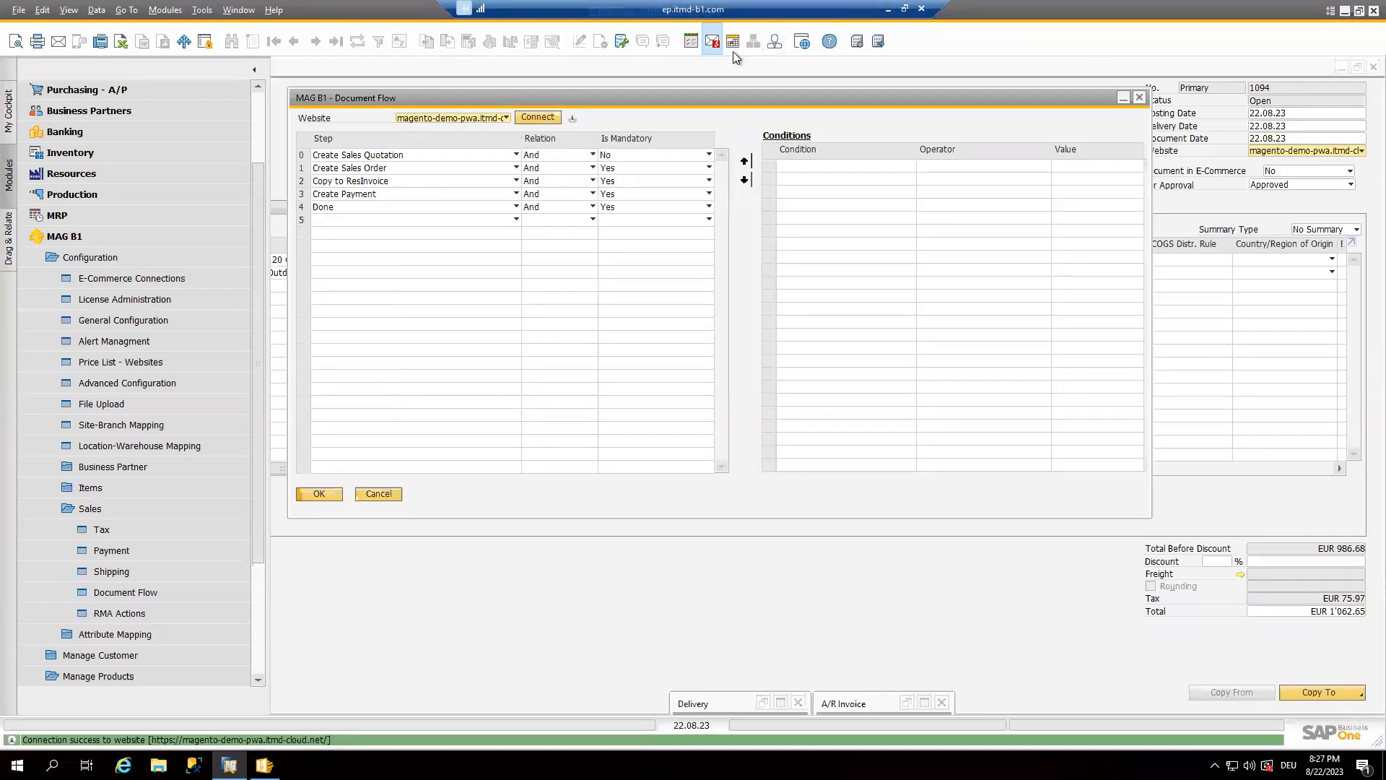
# - Review the Create Sales Quotation step's mandatory setting and the actions available for the Create Sales Order and Copy to ResInvoice steps
pyautogui.click(634, 154)
pyautogui.click(634, 154)
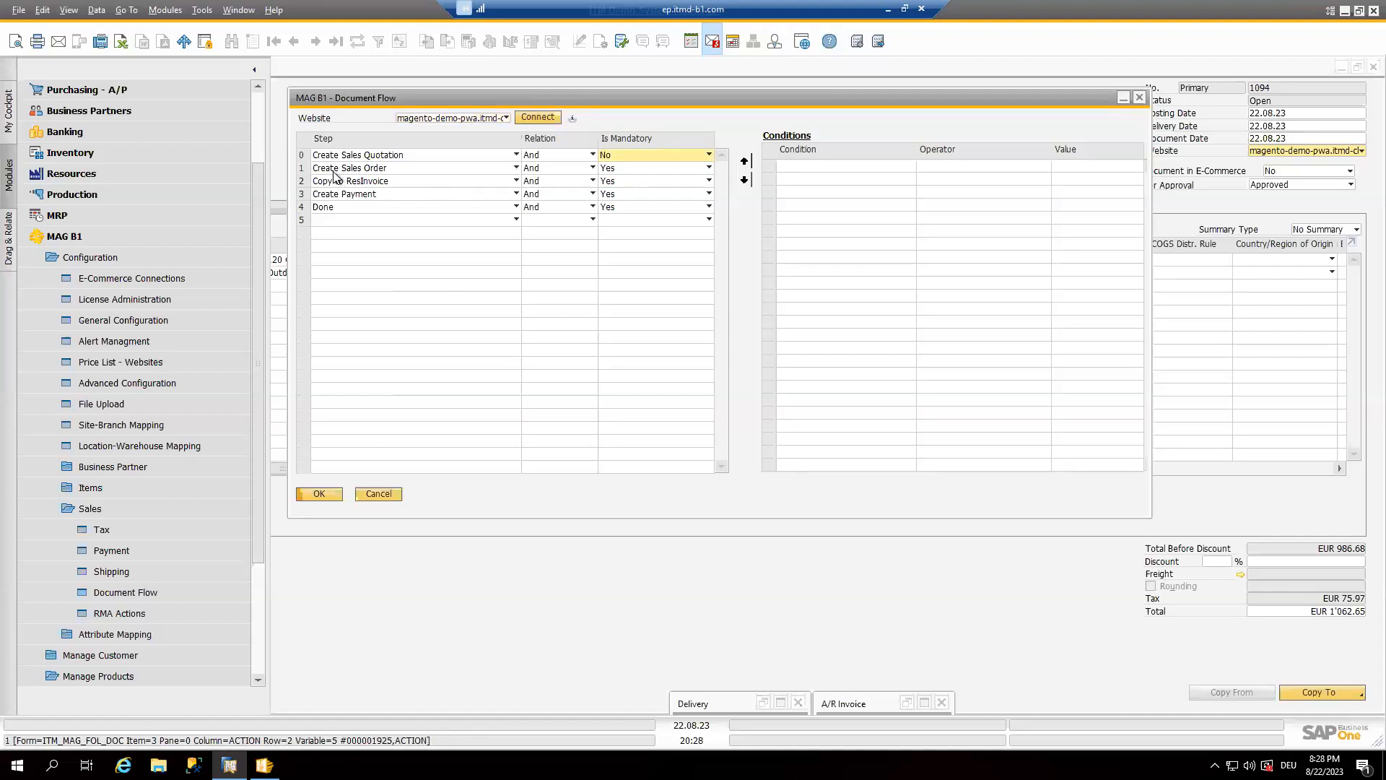
pyautogui.click(374, 171)
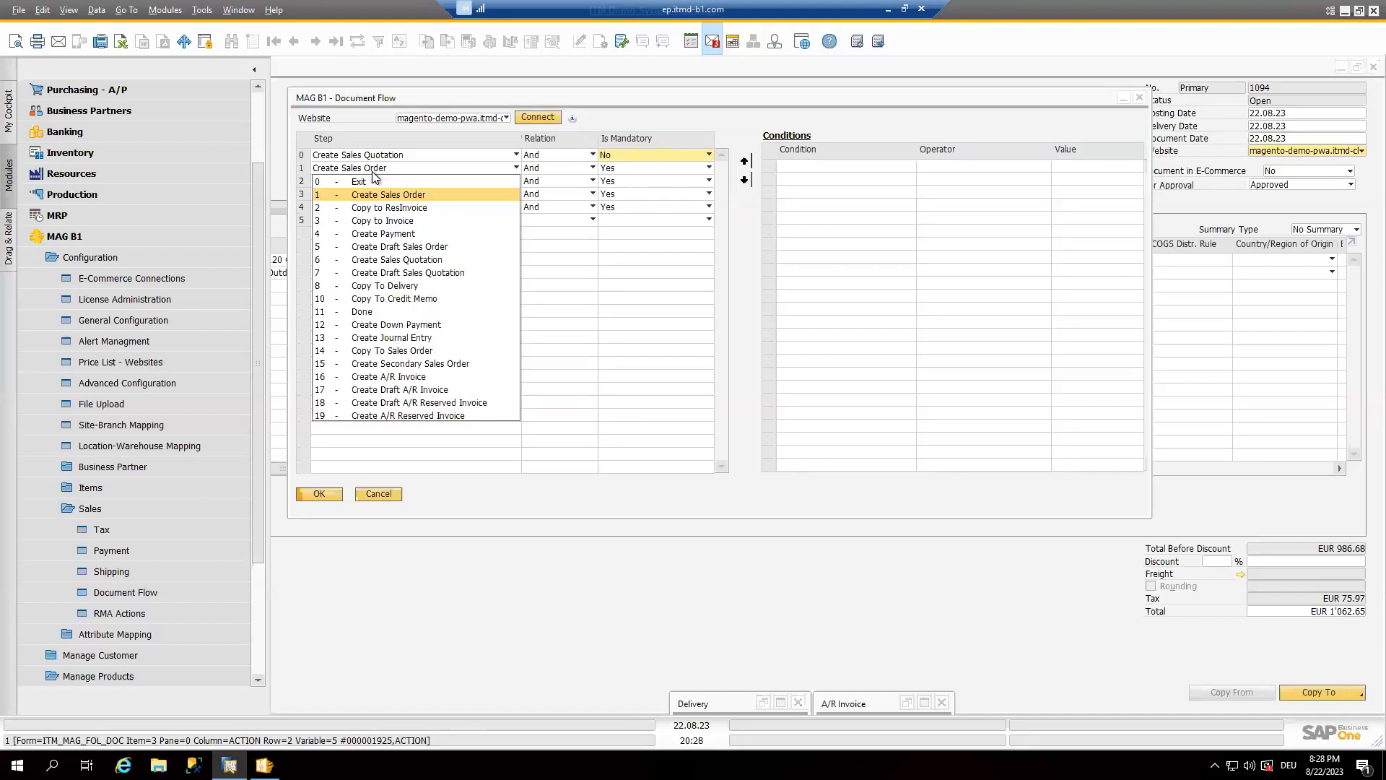
pyautogui.click(373, 172)
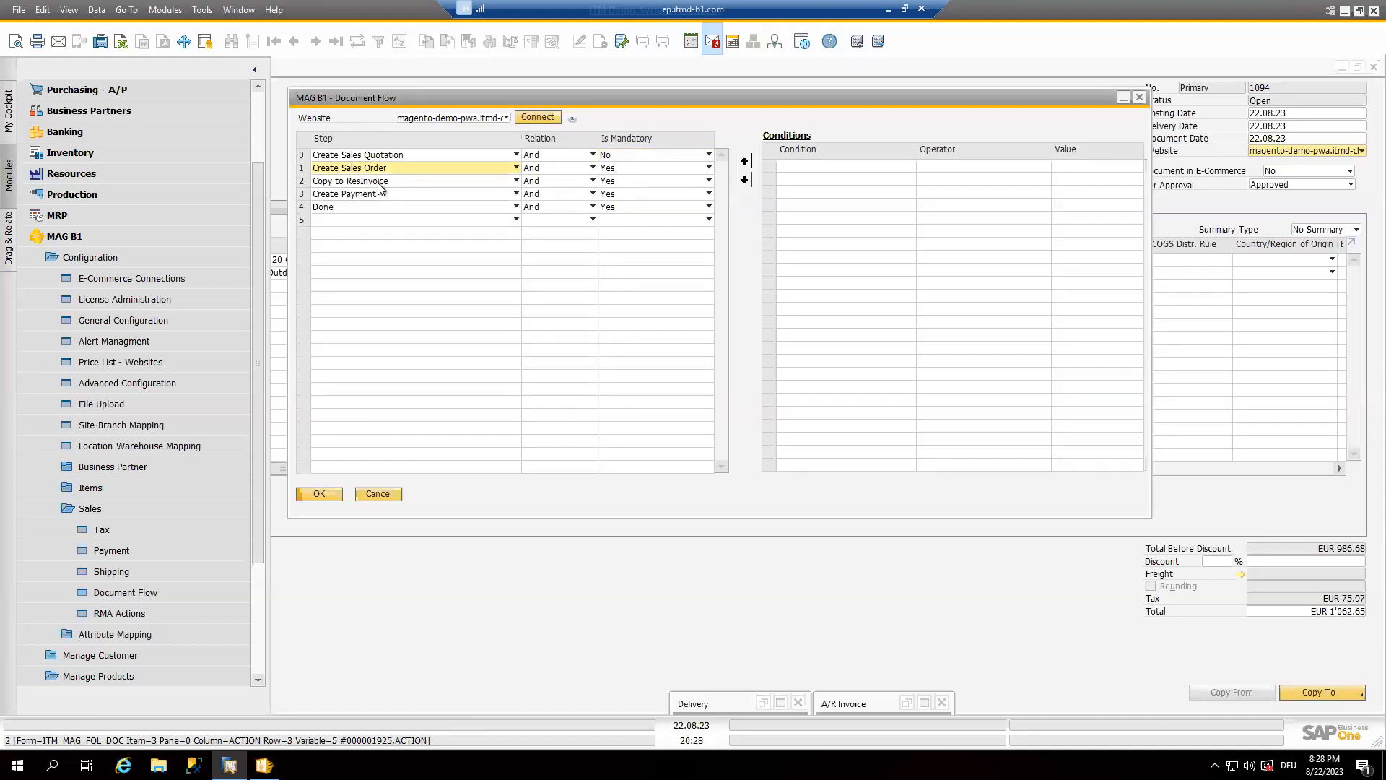
pyautogui.click(381, 183)
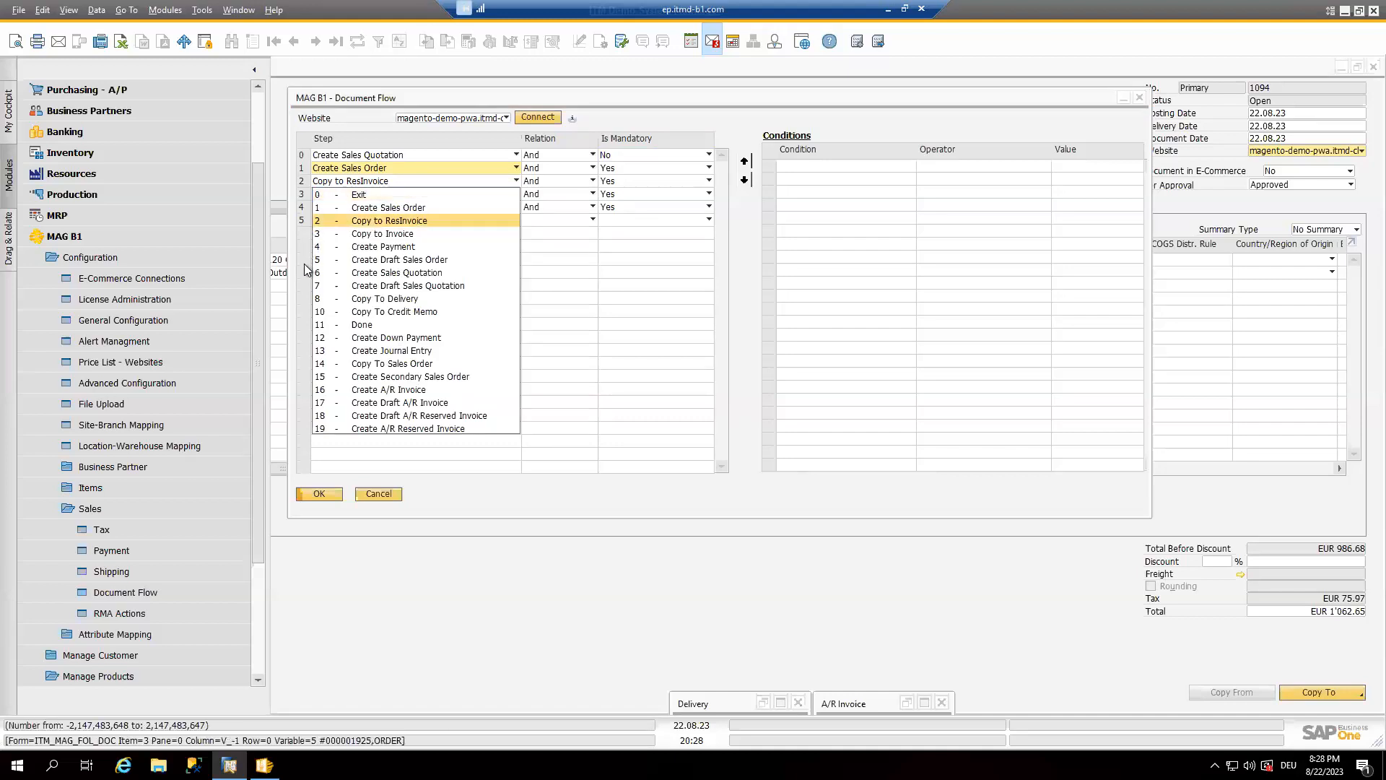
# - Inspect the Create Sales Order step's conditions and the available condition types, and close the document flow
pyautogui.click(303, 170)
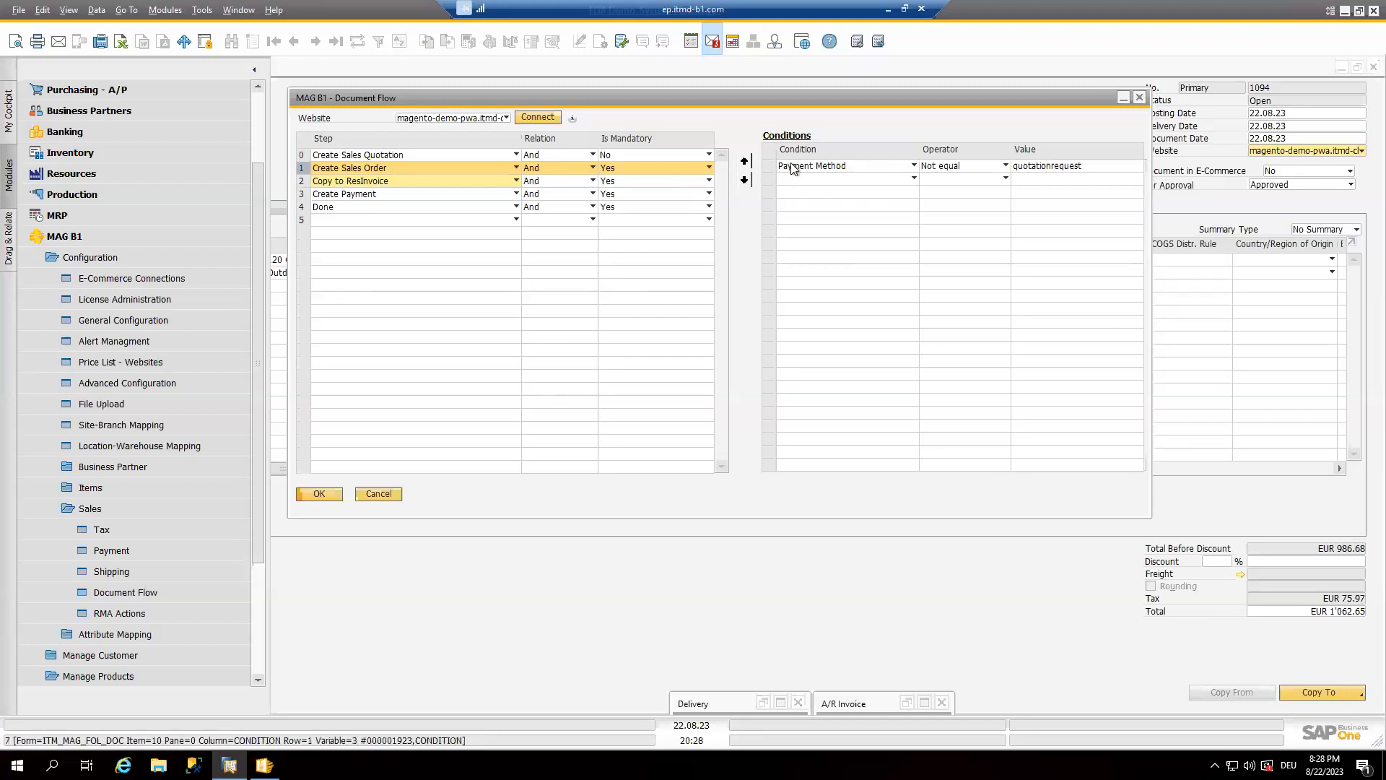
pyautogui.click(881, 168)
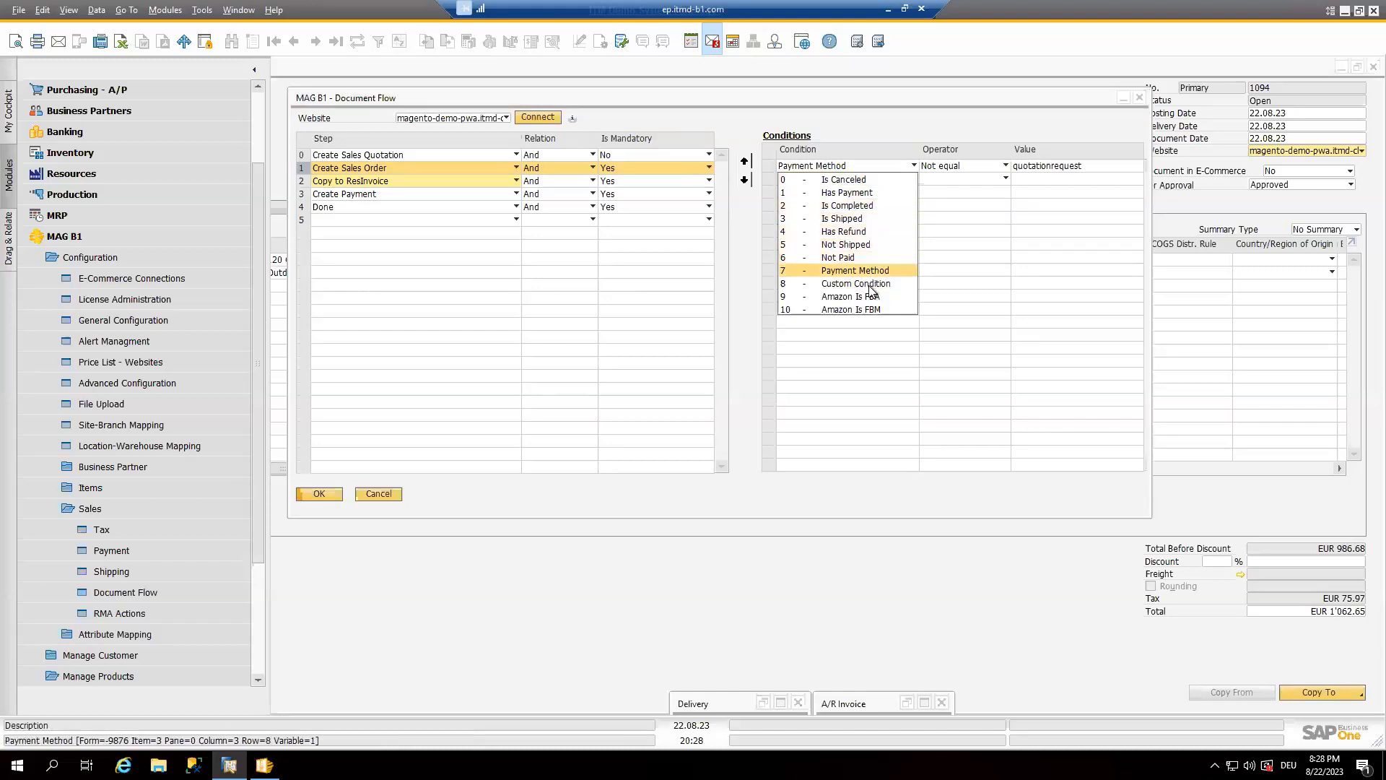
pyautogui.click(860, 335)
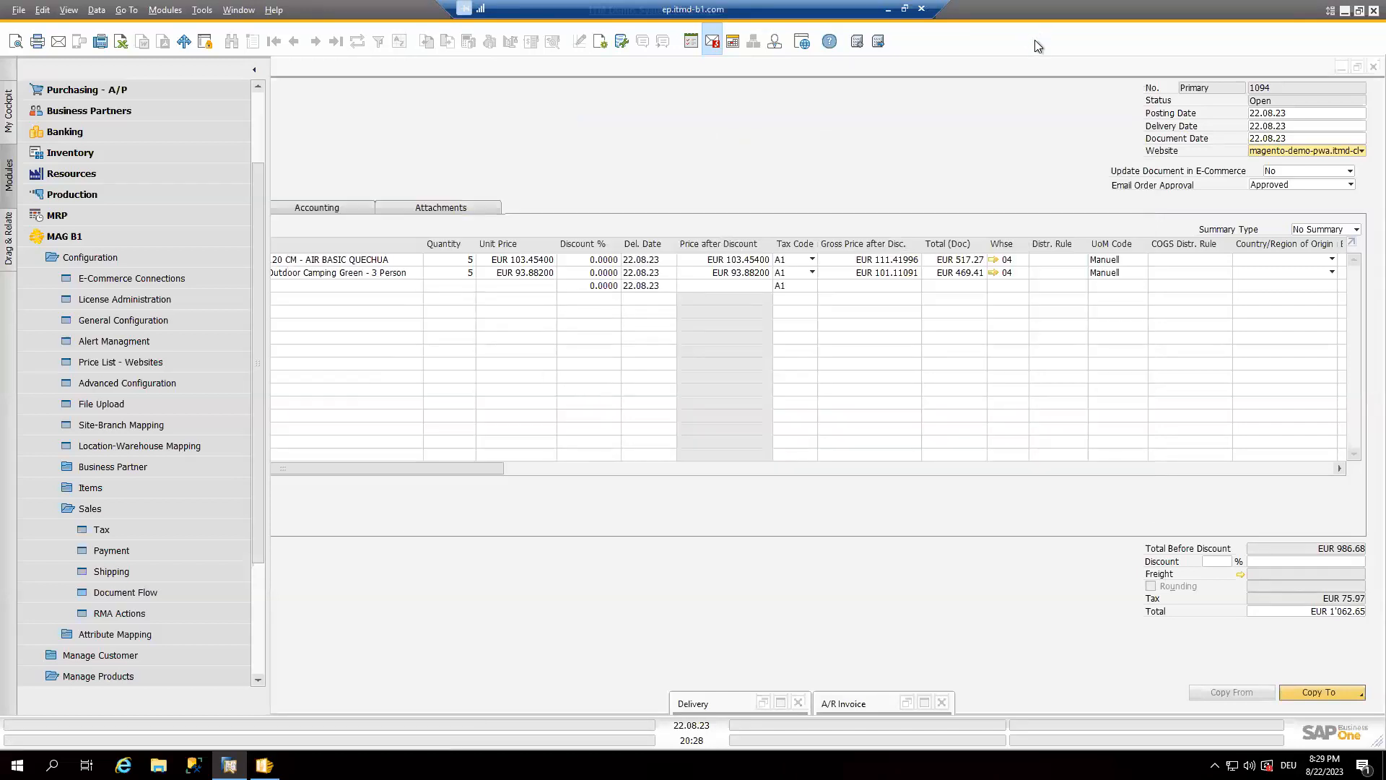
# - Switch to the ITM Commerce web shop in the browser, reload the order page, and check the newest order's shipments and tracking number
pyautogui.click(886, 9)
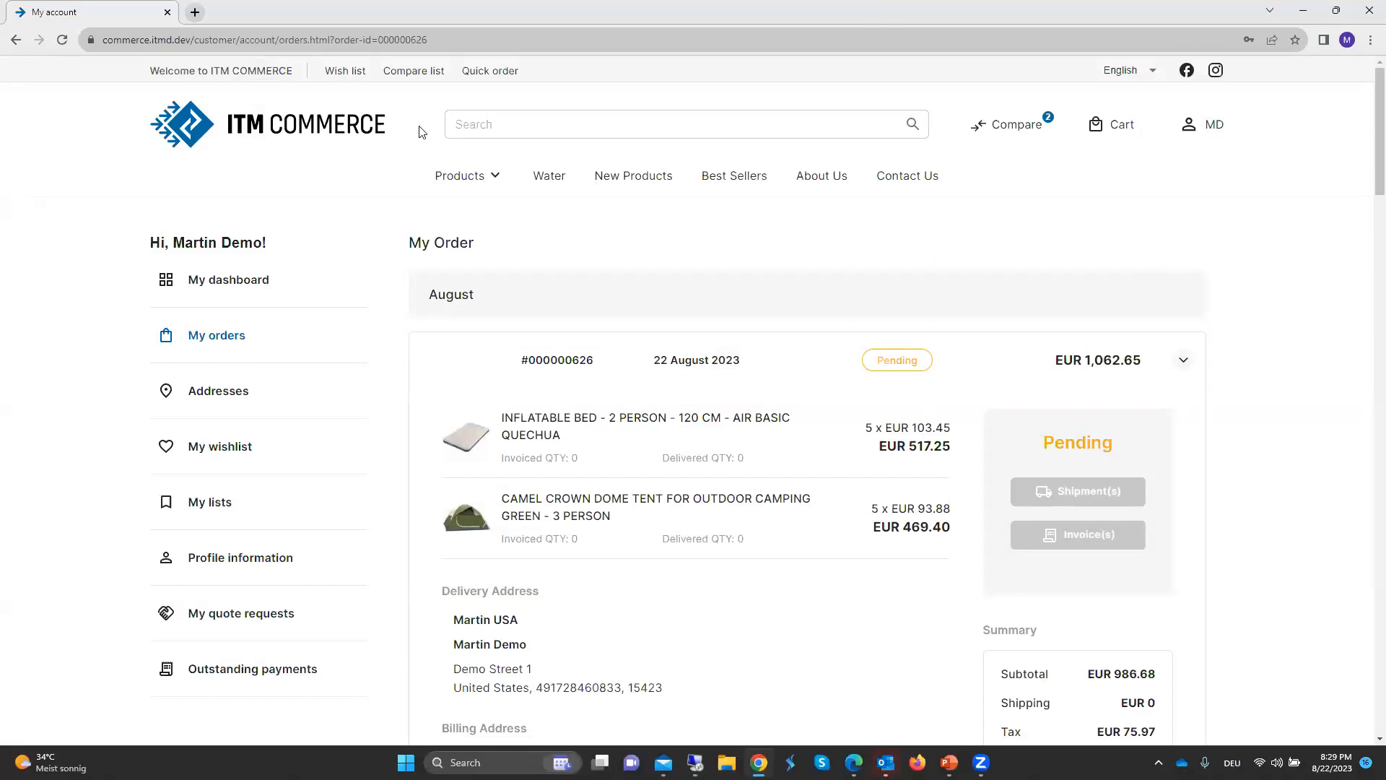
pyautogui.click(61, 41)
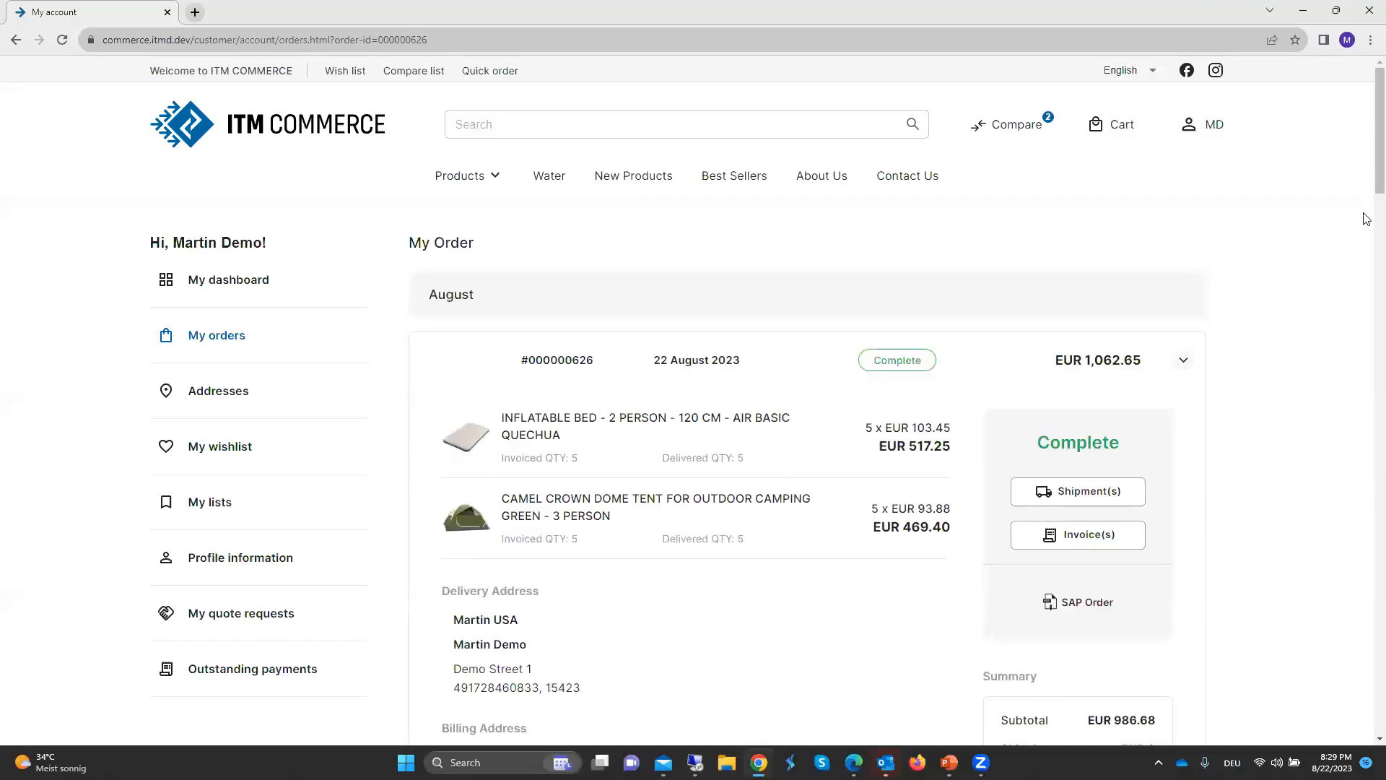
pyautogui.scroll(-8, 1366, 218)
pyautogui.scroll(7, 1366, 217)
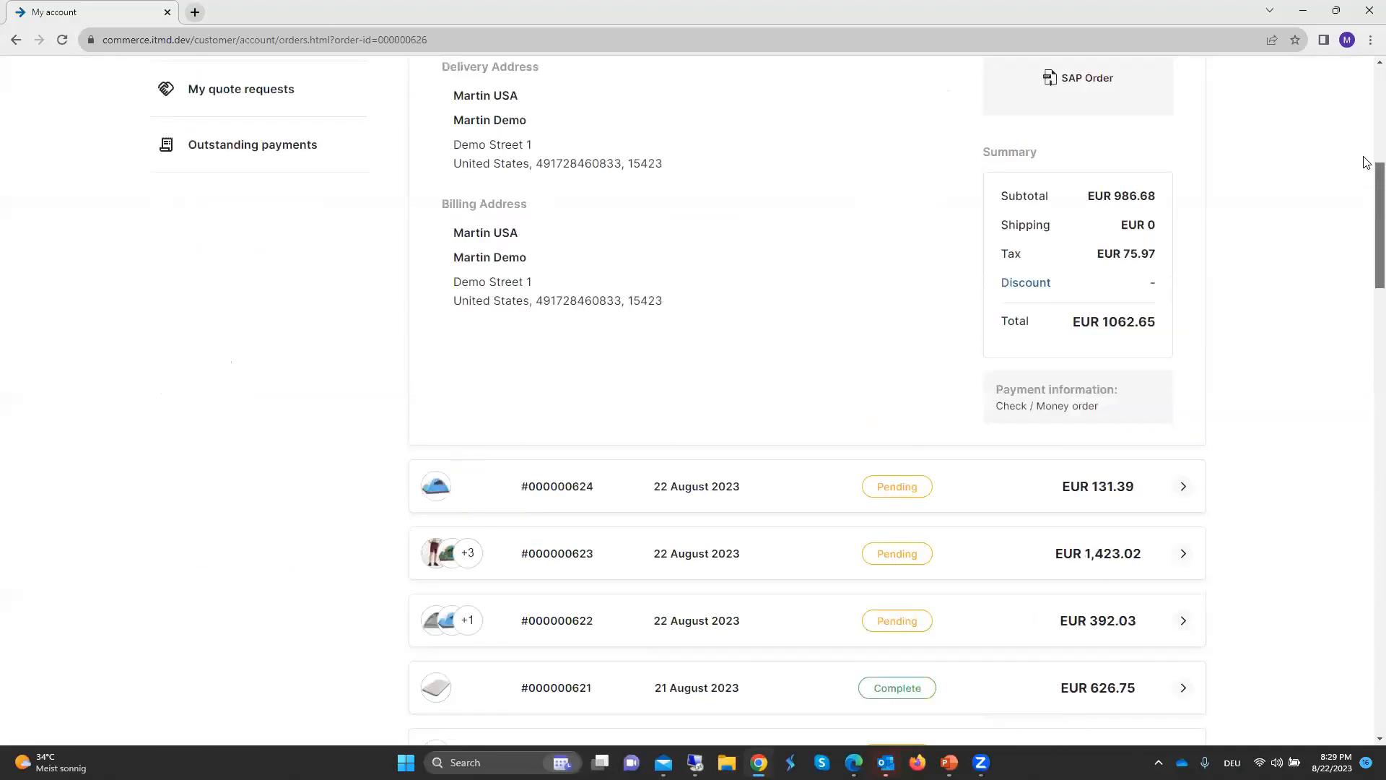
pyautogui.scroll(1, 1367, 127)
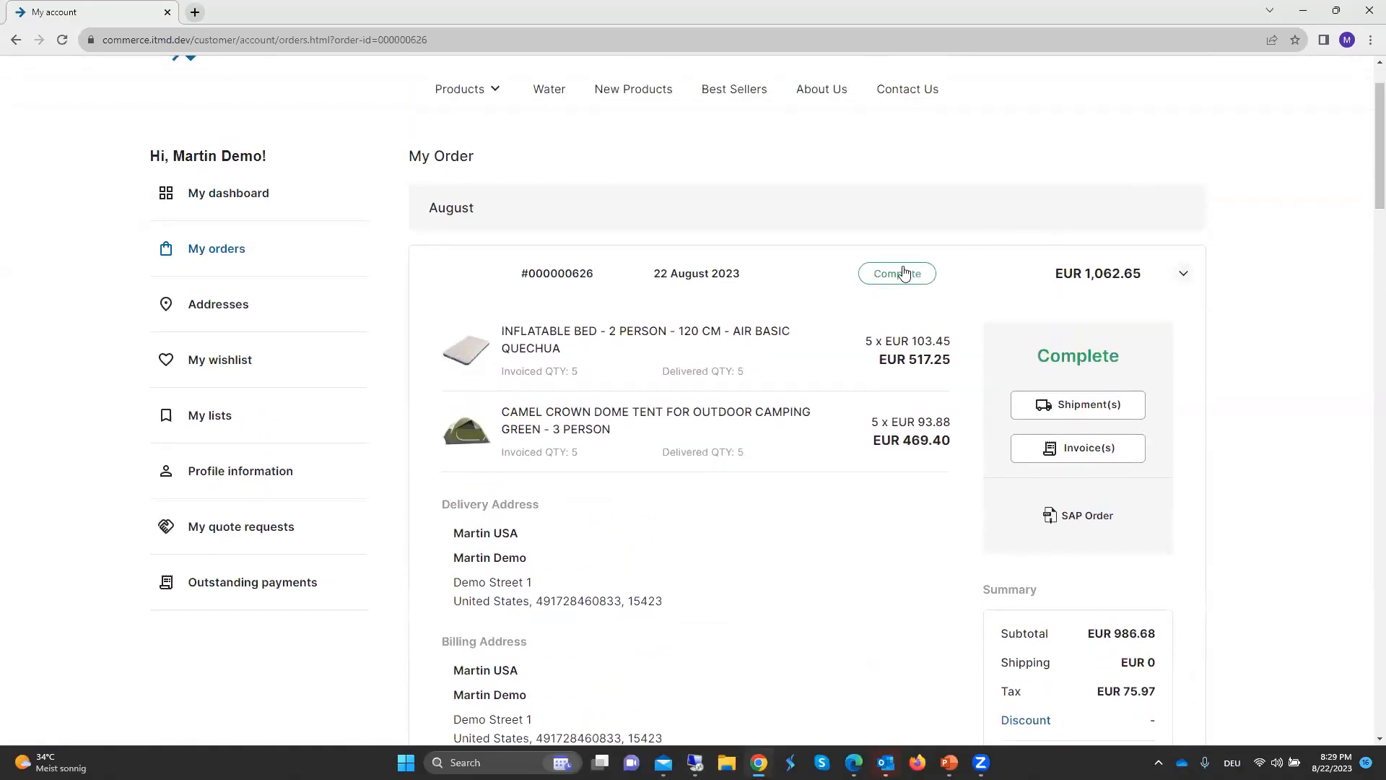
pyautogui.click(1085, 408)
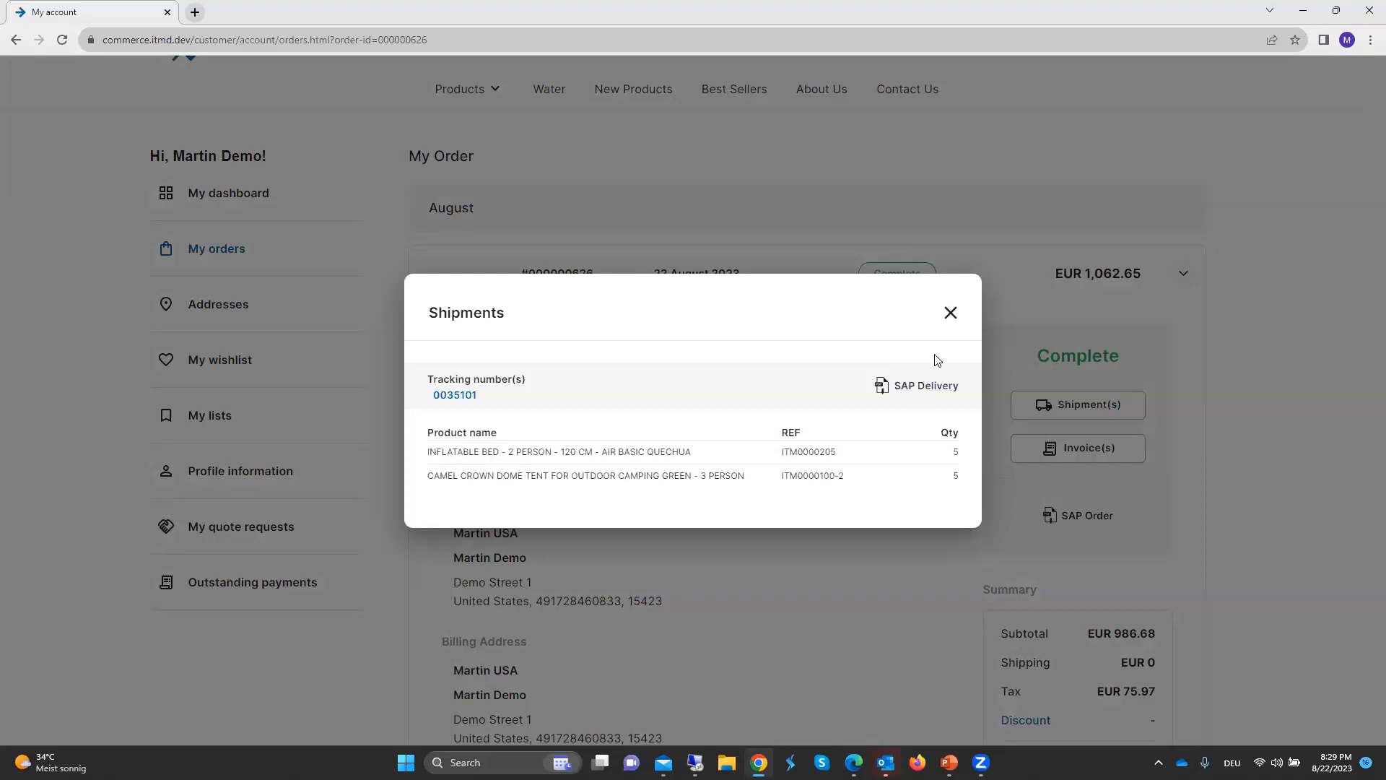
pyautogui.click(950, 313)
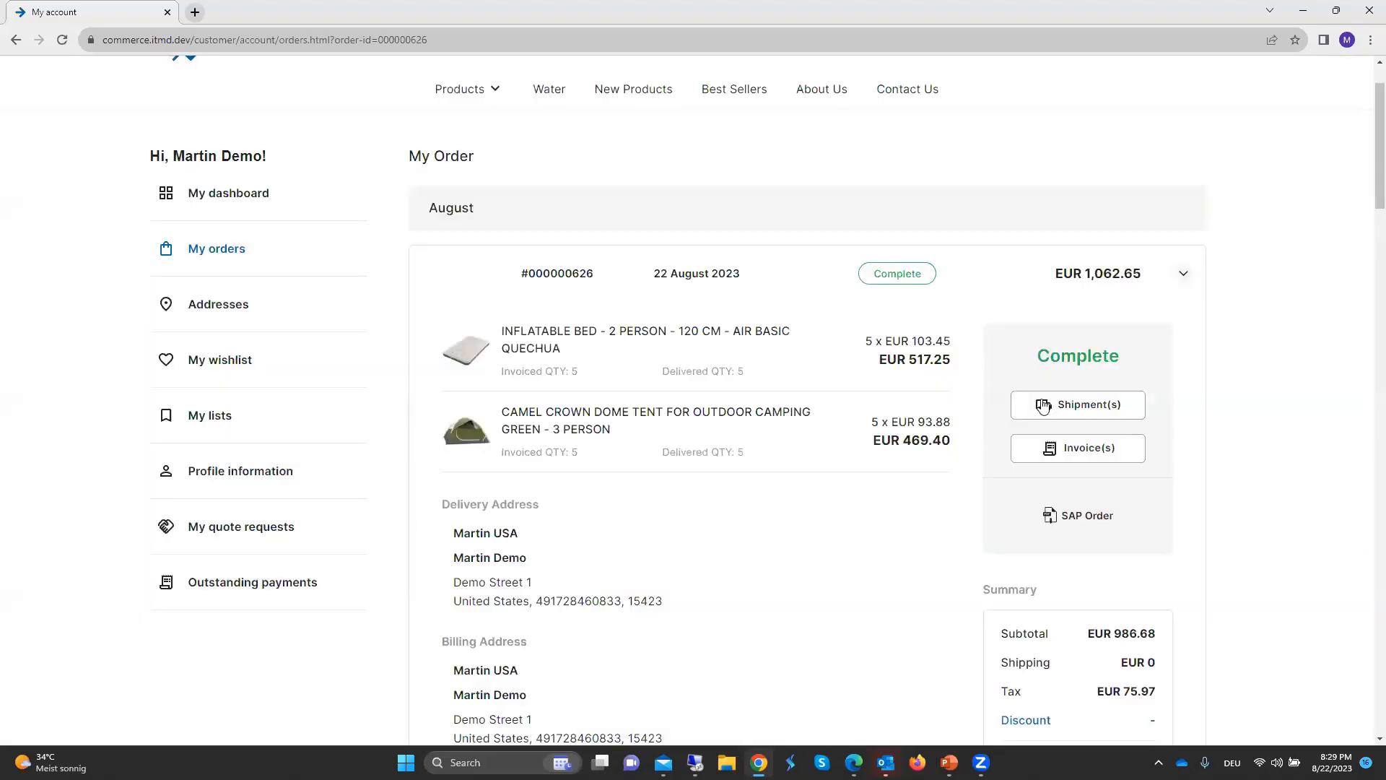
# - Download the SAP Invoice of the order from its invoices and open the PDF
pyautogui.click(1066, 449)
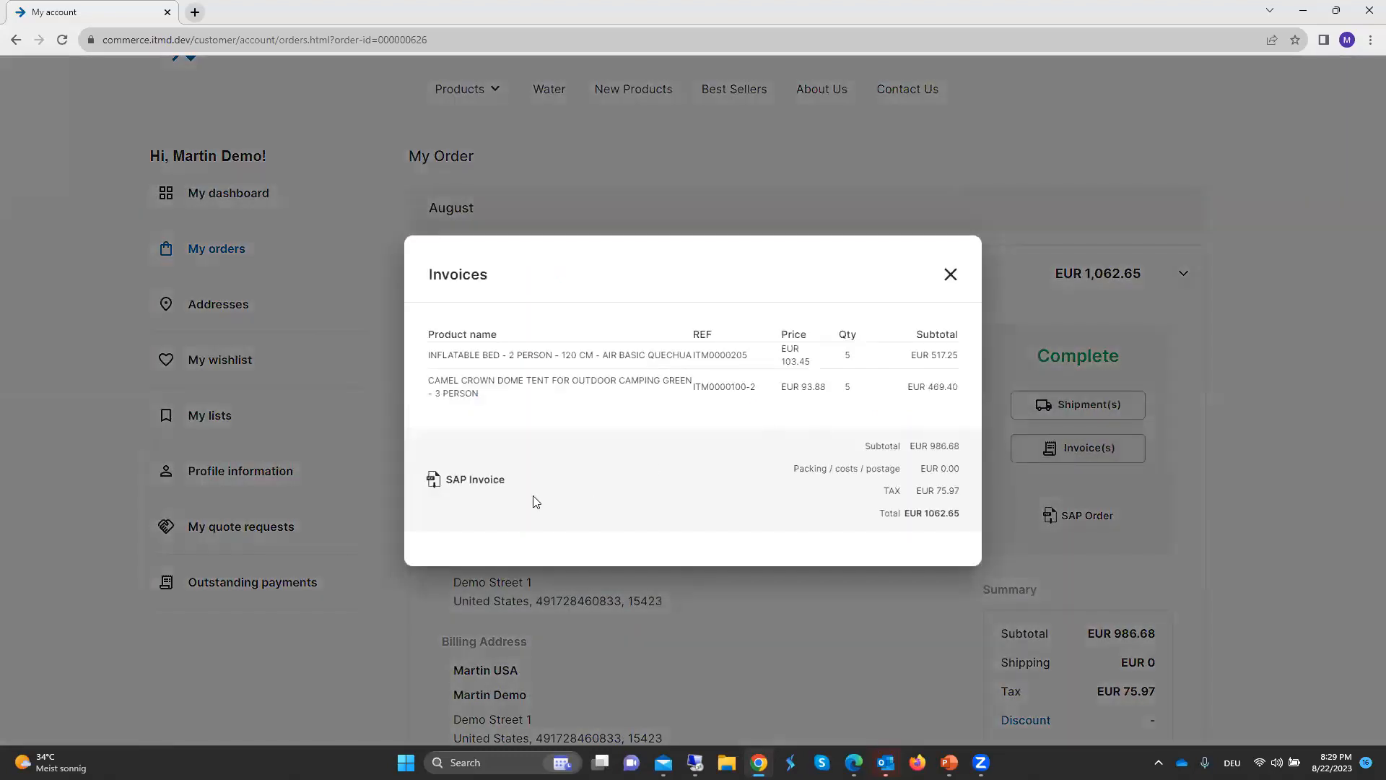
pyautogui.click(485, 482)
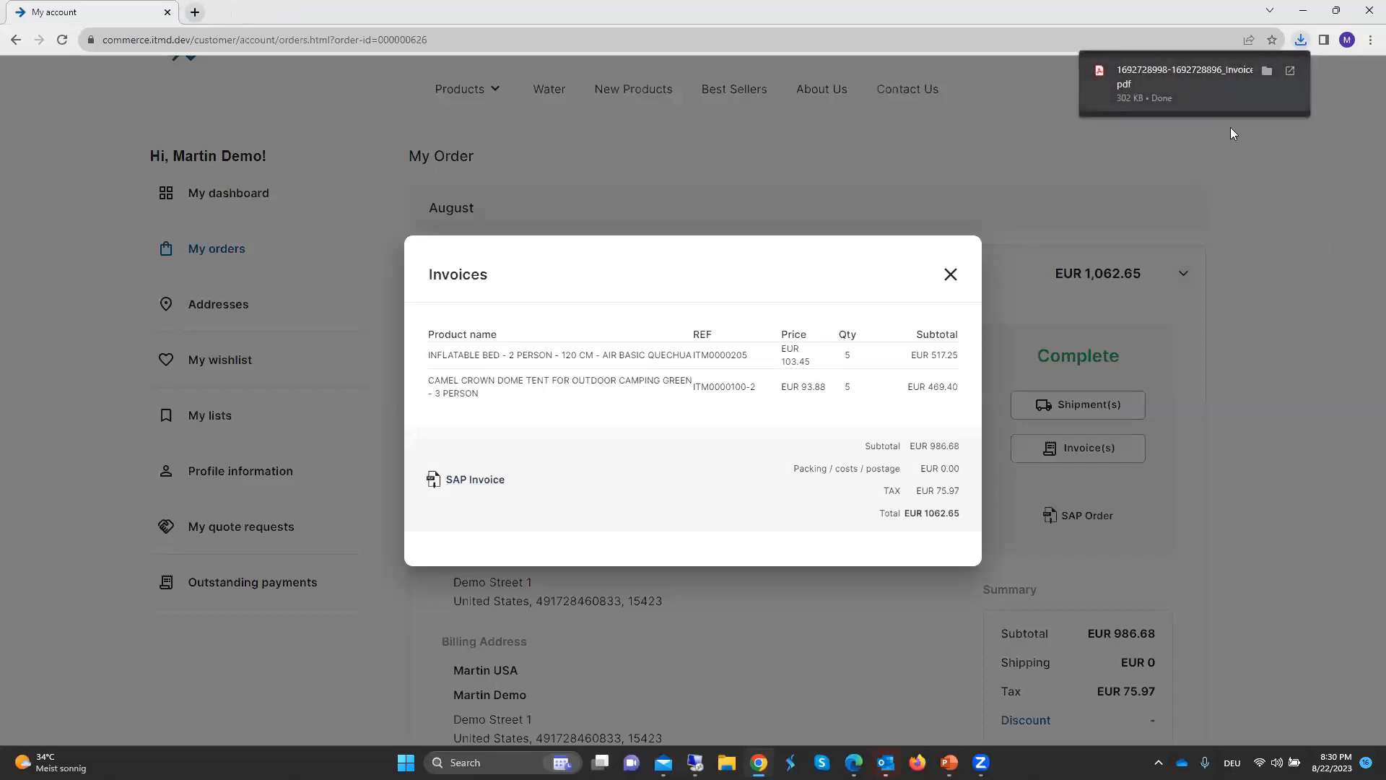
pyautogui.click(1230, 127)
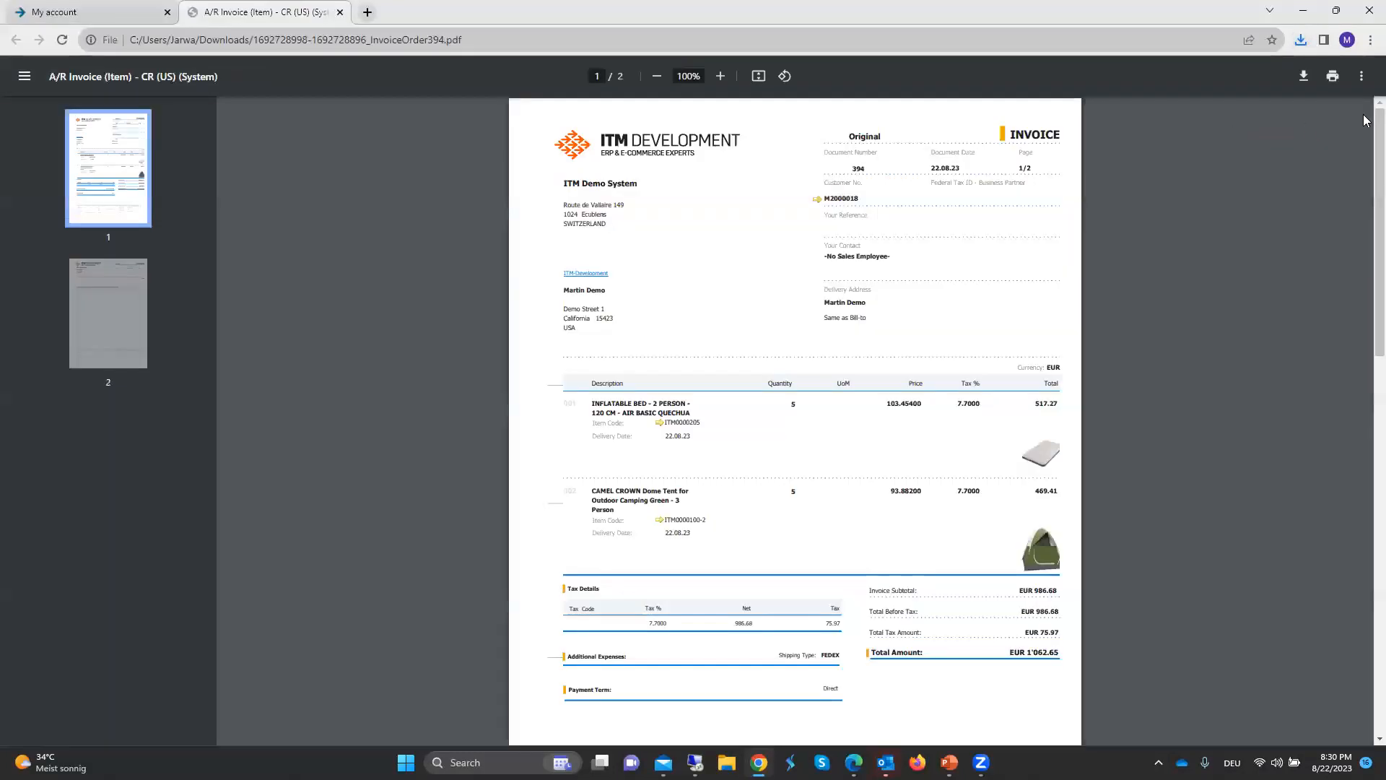
# - Look through the invoice PDF, return to the My account page, and close the Invoices dialog
pyautogui.scroll(-2, 1363, 246)
pyautogui.scroll(-8, 1365, 247)
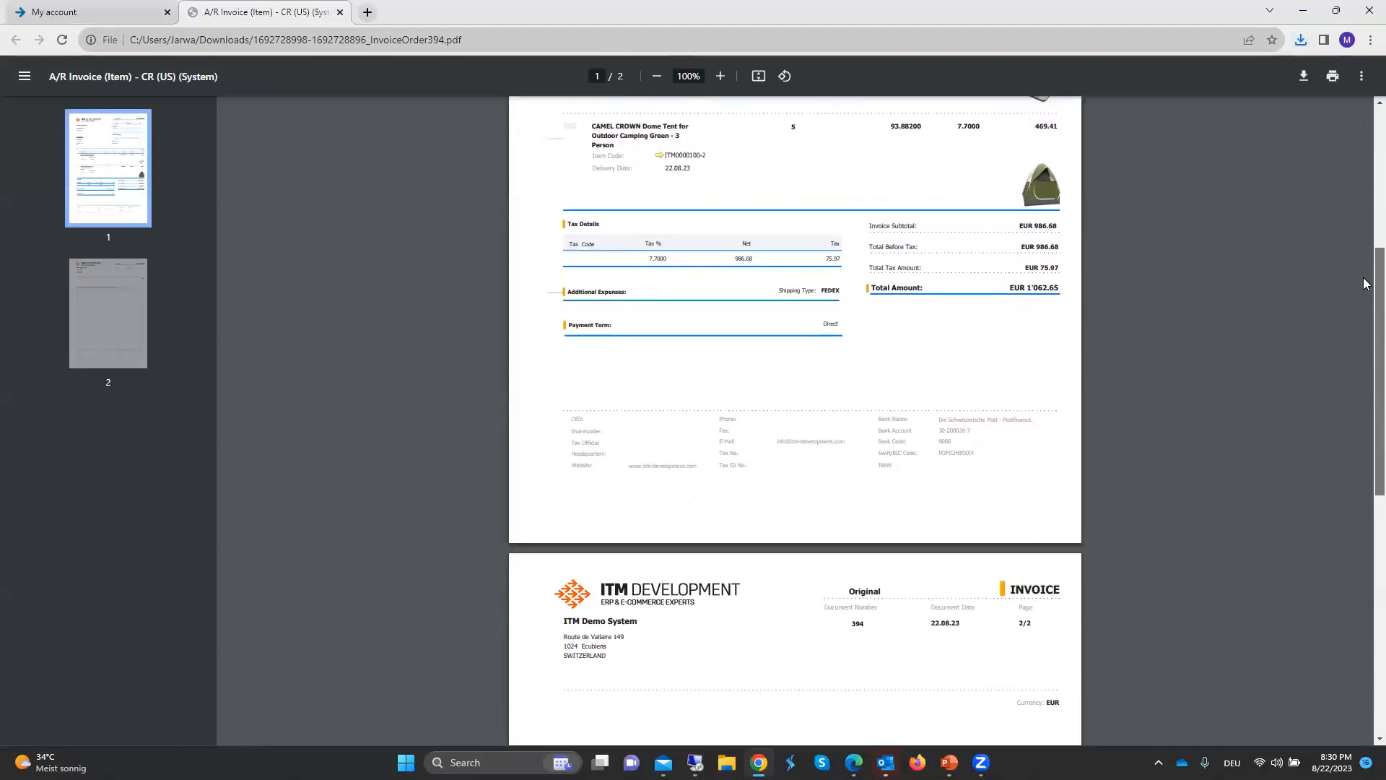
pyautogui.scroll(5, 1365, 271)
pyautogui.scroll(3, 1365, 270)
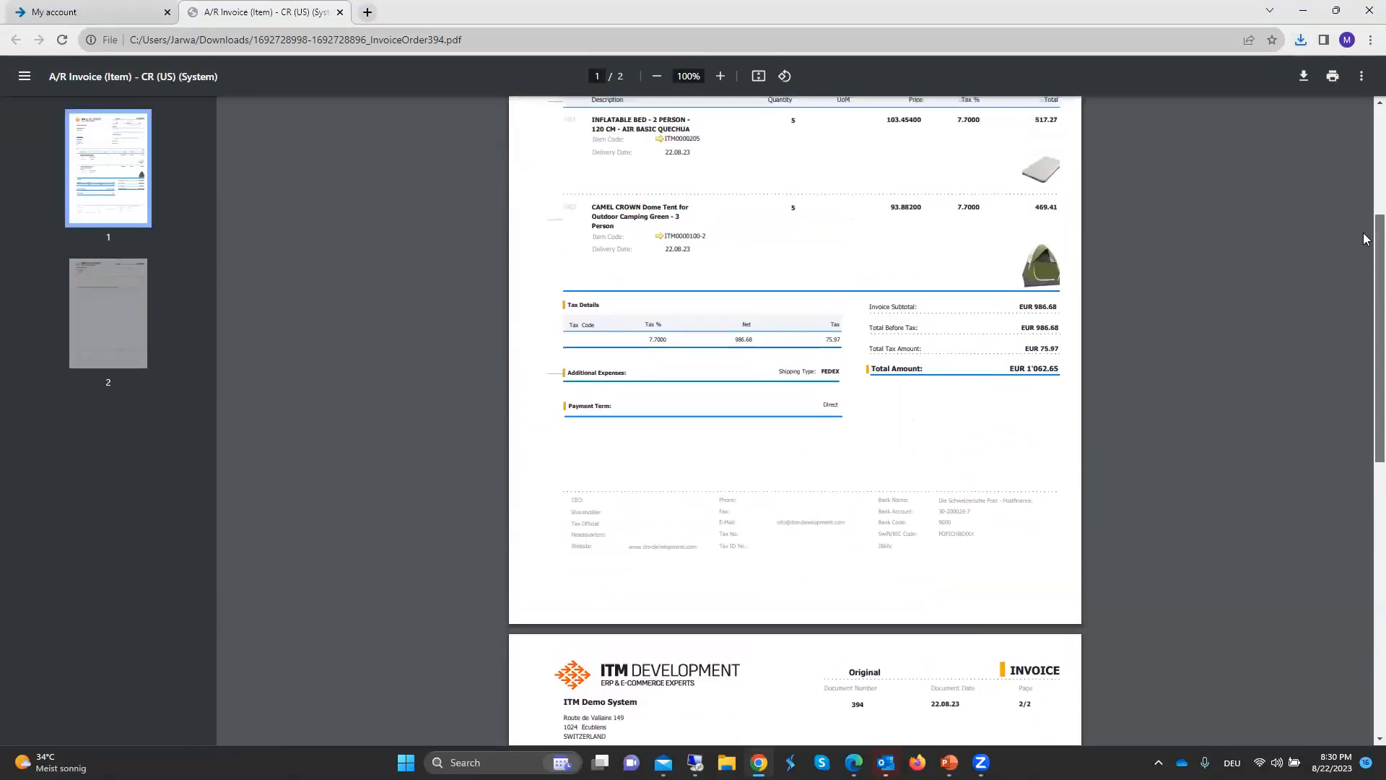
pyautogui.click(90, 13)
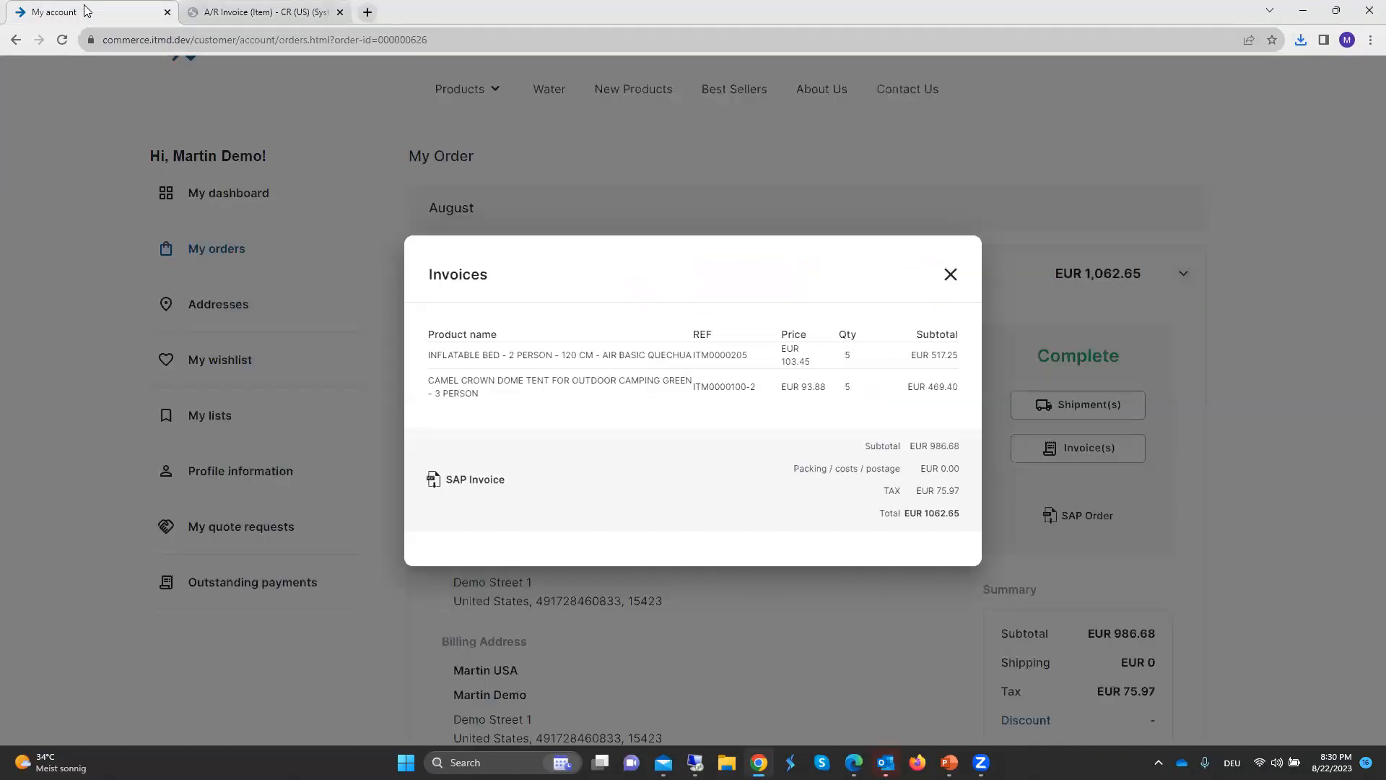
pyautogui.click(951, 278)
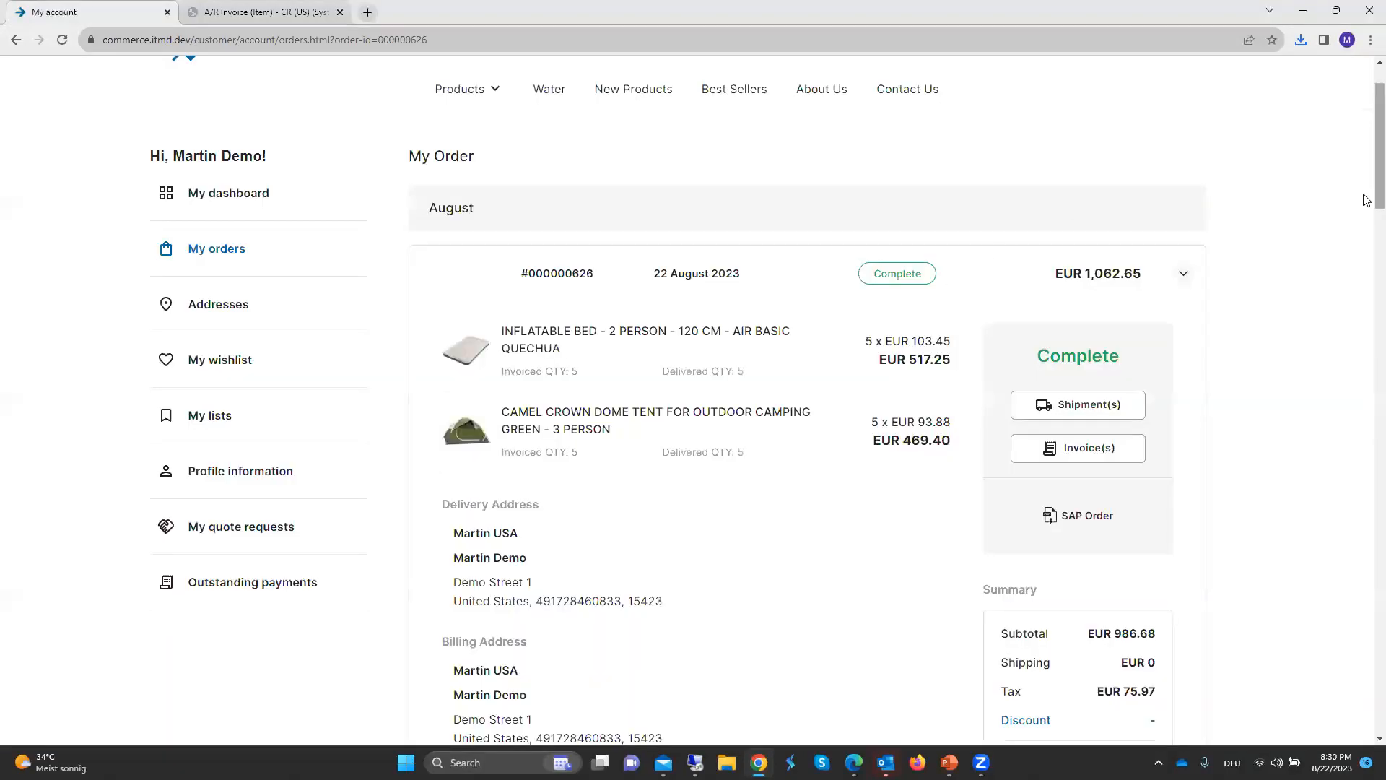
# - Open Outstanding payments in the customer account and look over the listed invoices
pyautogui.moveTo(1366, 200); pyautogui.dragTo(1370, 130)
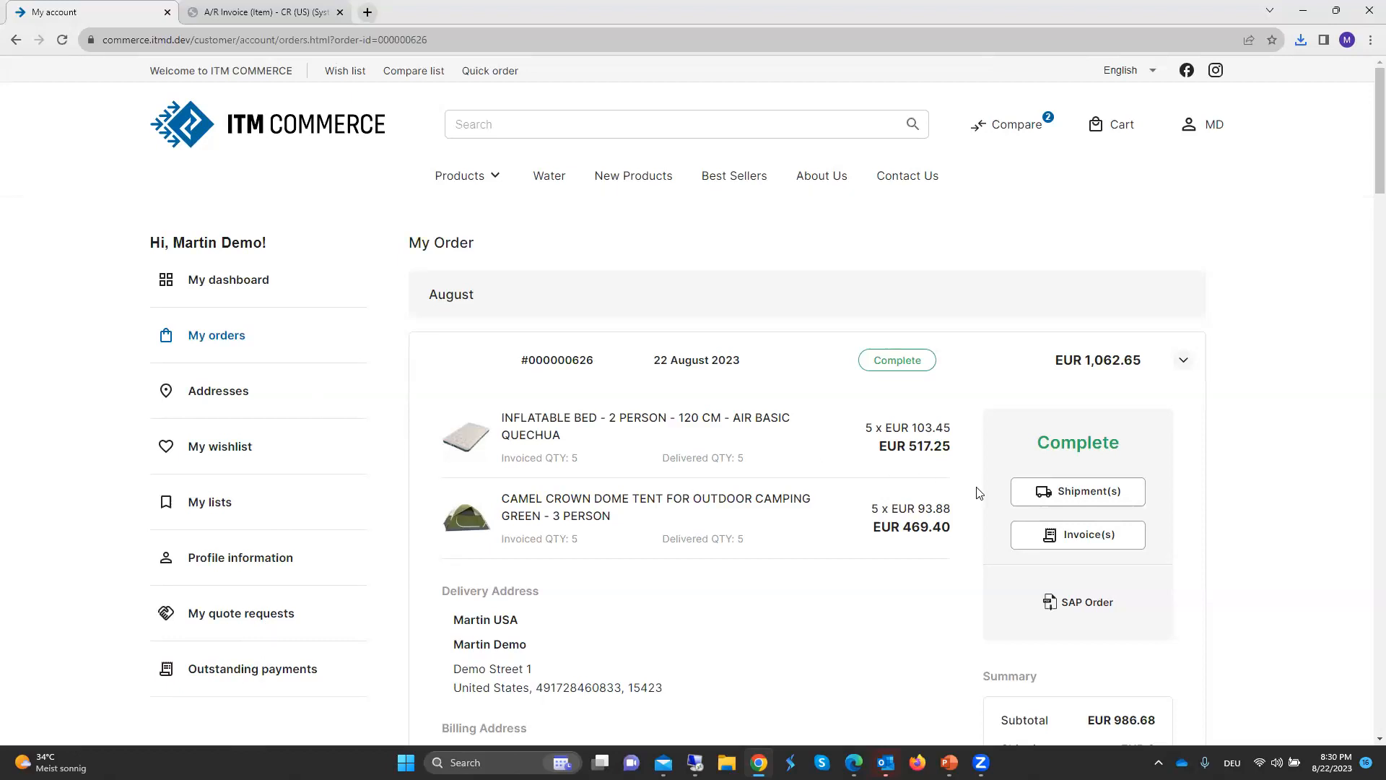
pyautogui.click(245, 670)
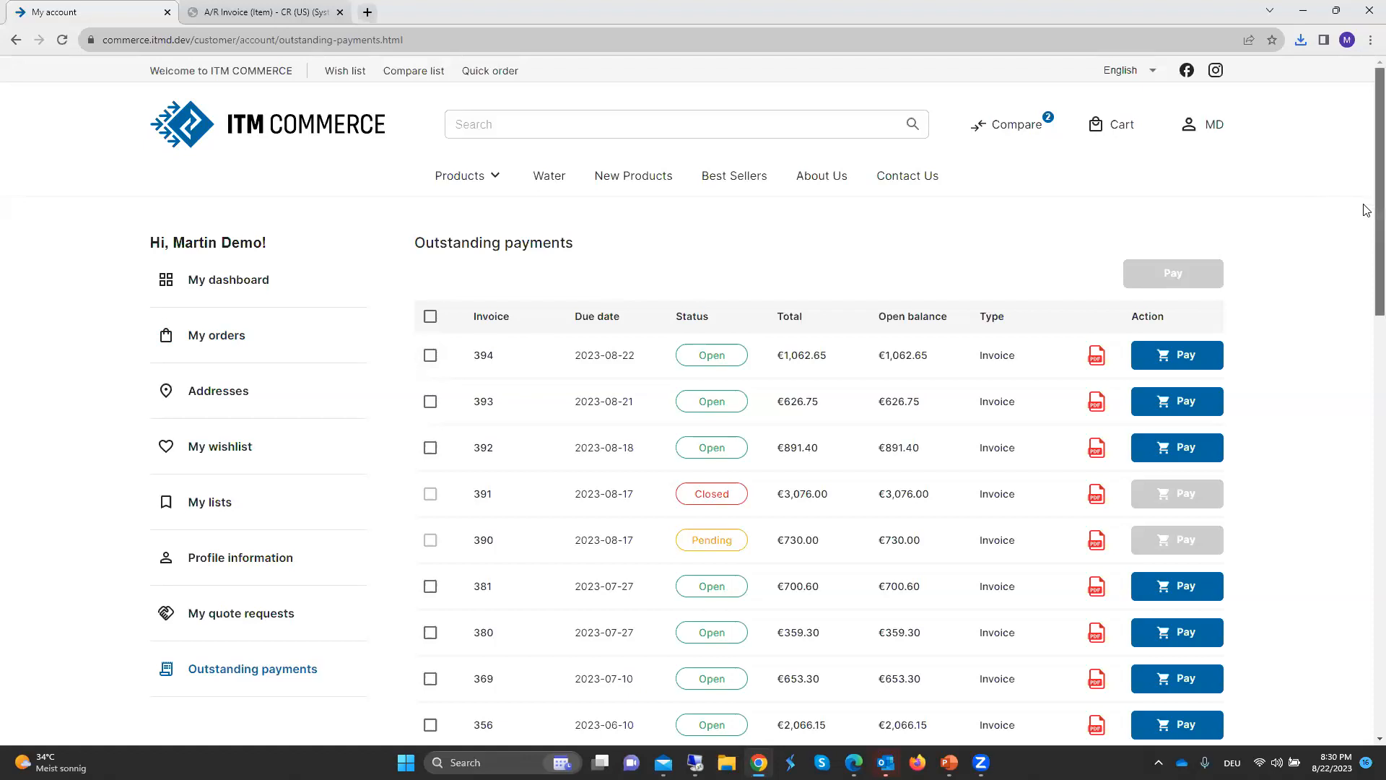
pyautogui.moveTo(1367, 210)
pyautogui.mouseDown()
pyautogui.moveTo(1367, 229)
pyautogui.moveTo(1367, 185)
pyautogui.mouseUp()
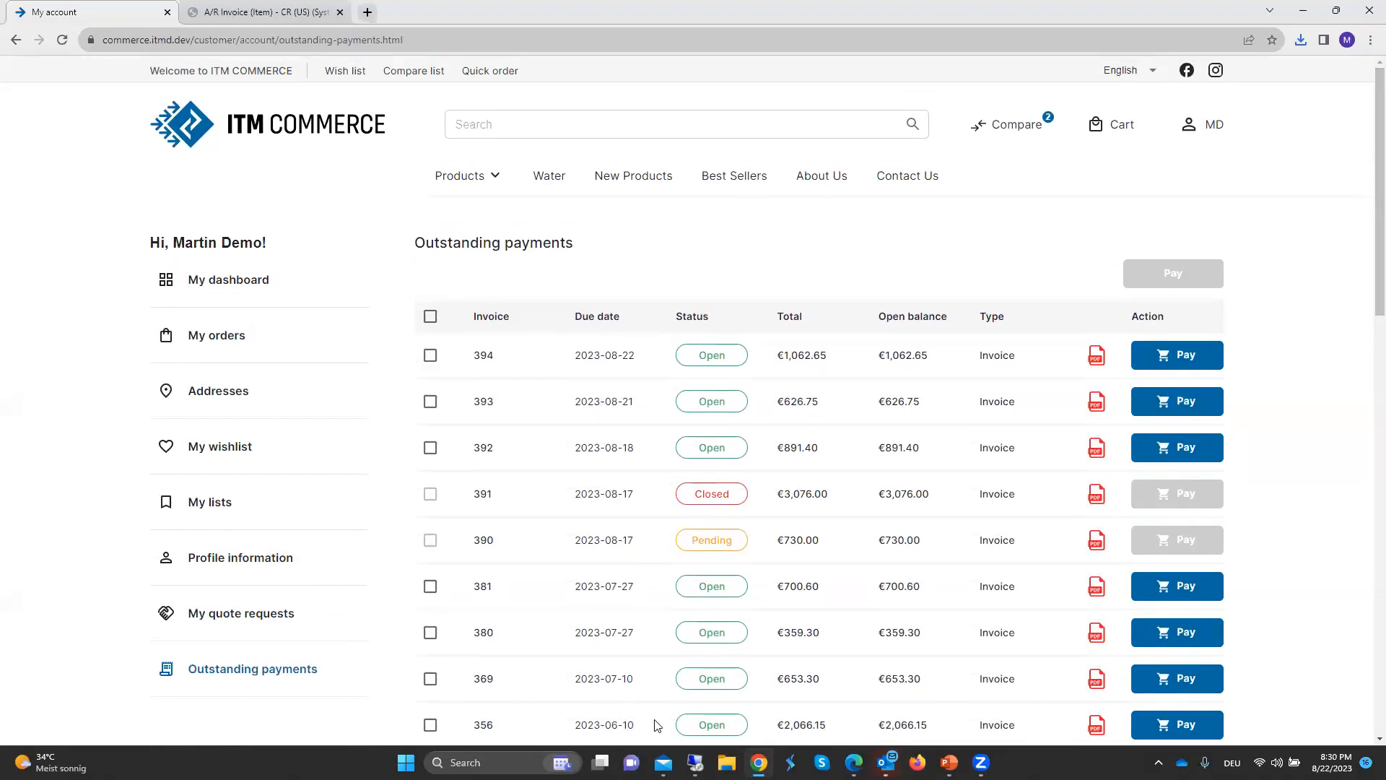
# - Switch to SAP Business One in the remote desktop session and open the MAG B1 Product Attributes mapping
pyautogui.moveTo(663, 762)
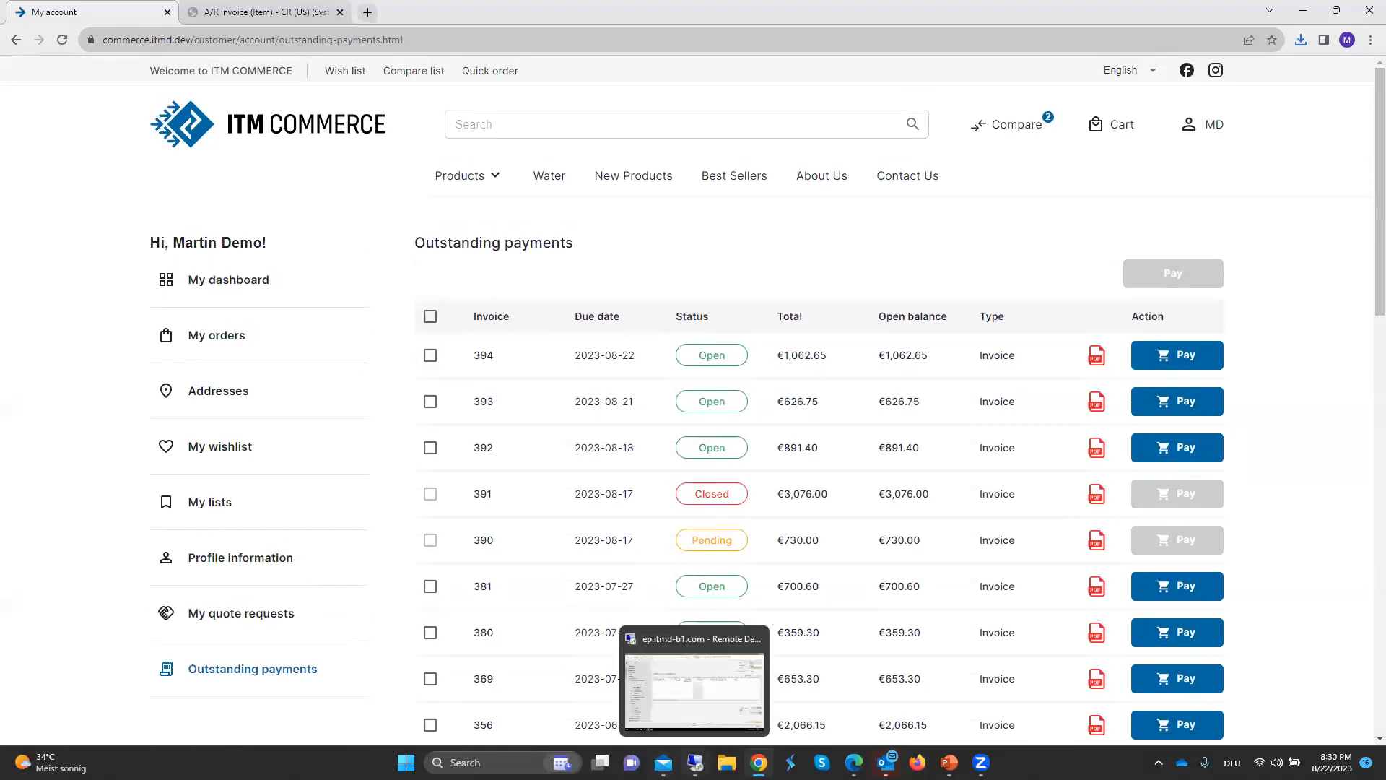
pyautogui.click(679, 708)
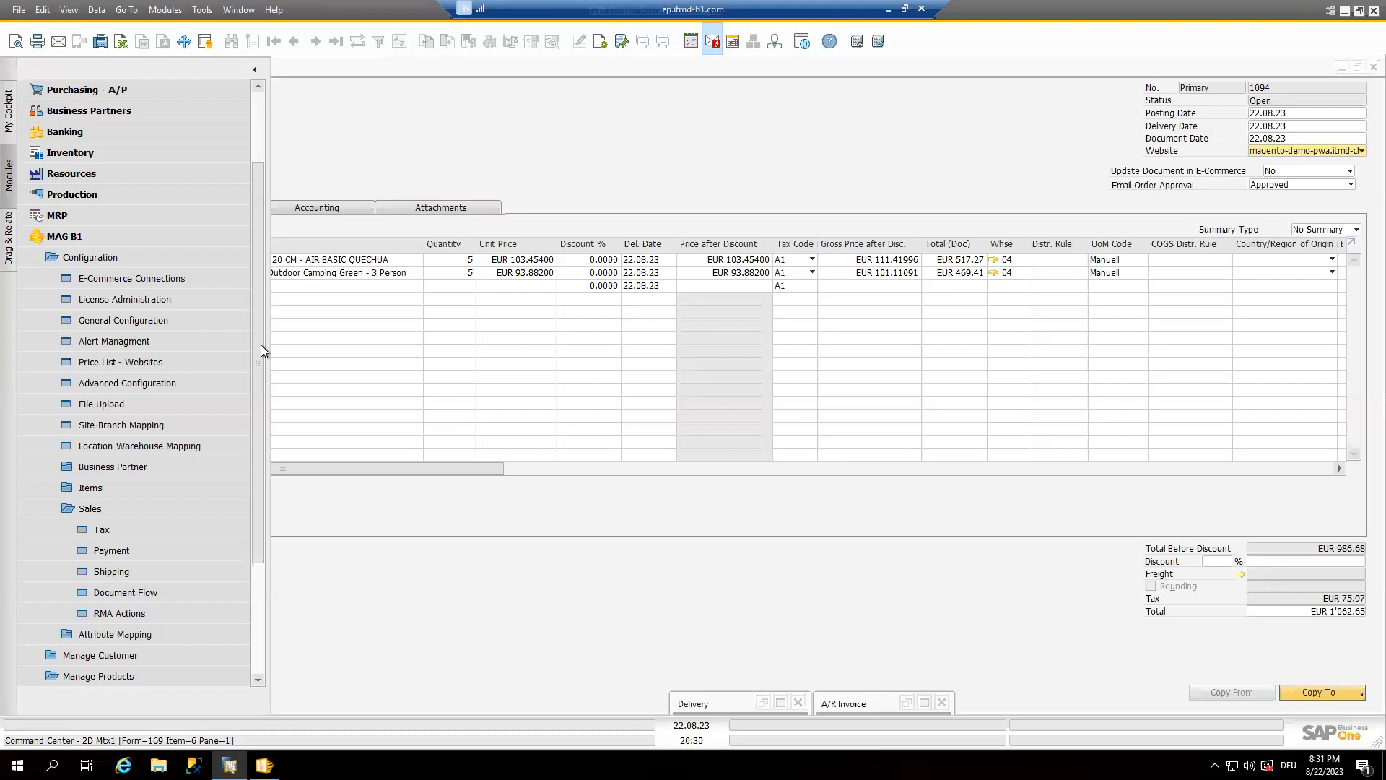
pyautogui.moveTo(261, 344); pyautogui.dragTo(258, 315)
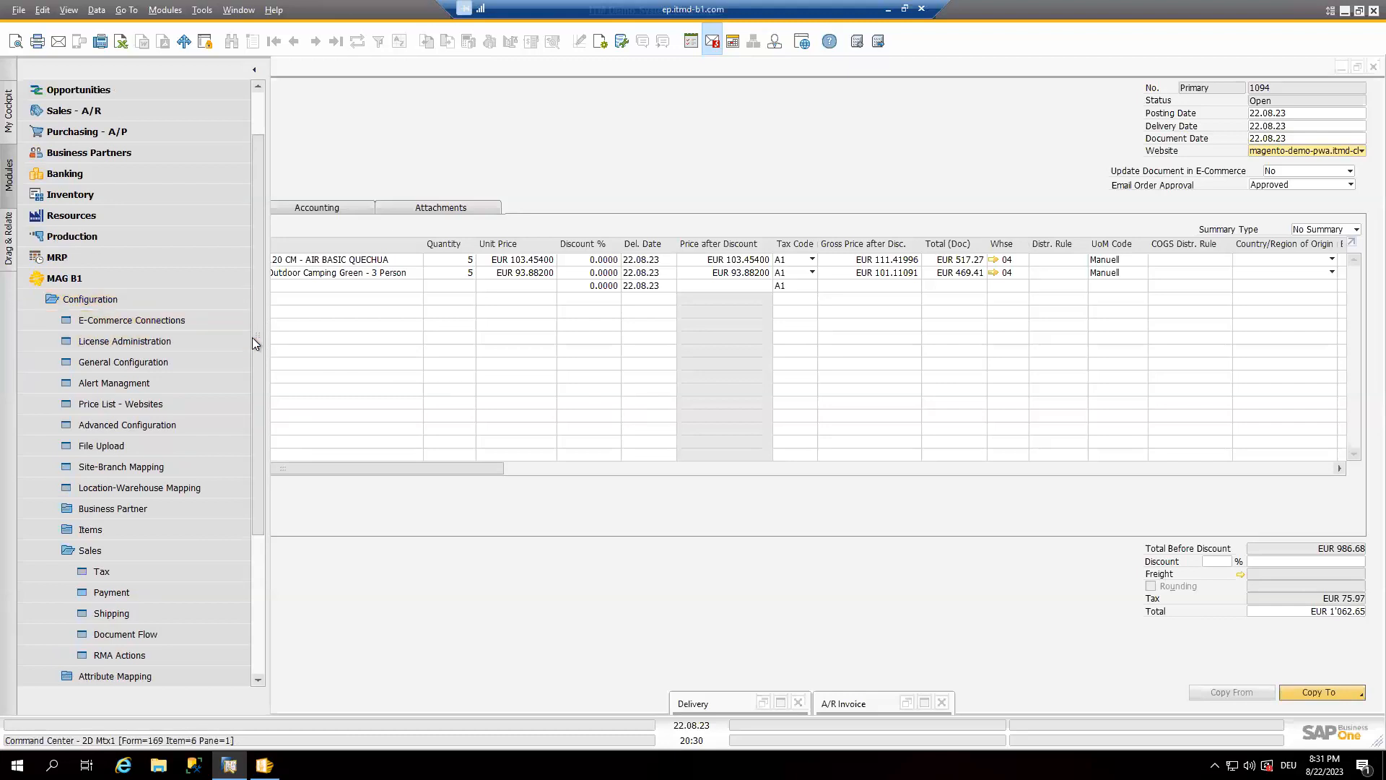
pyautogui.moveTo(253, 336); pyautogui.dragTo(261, 418)
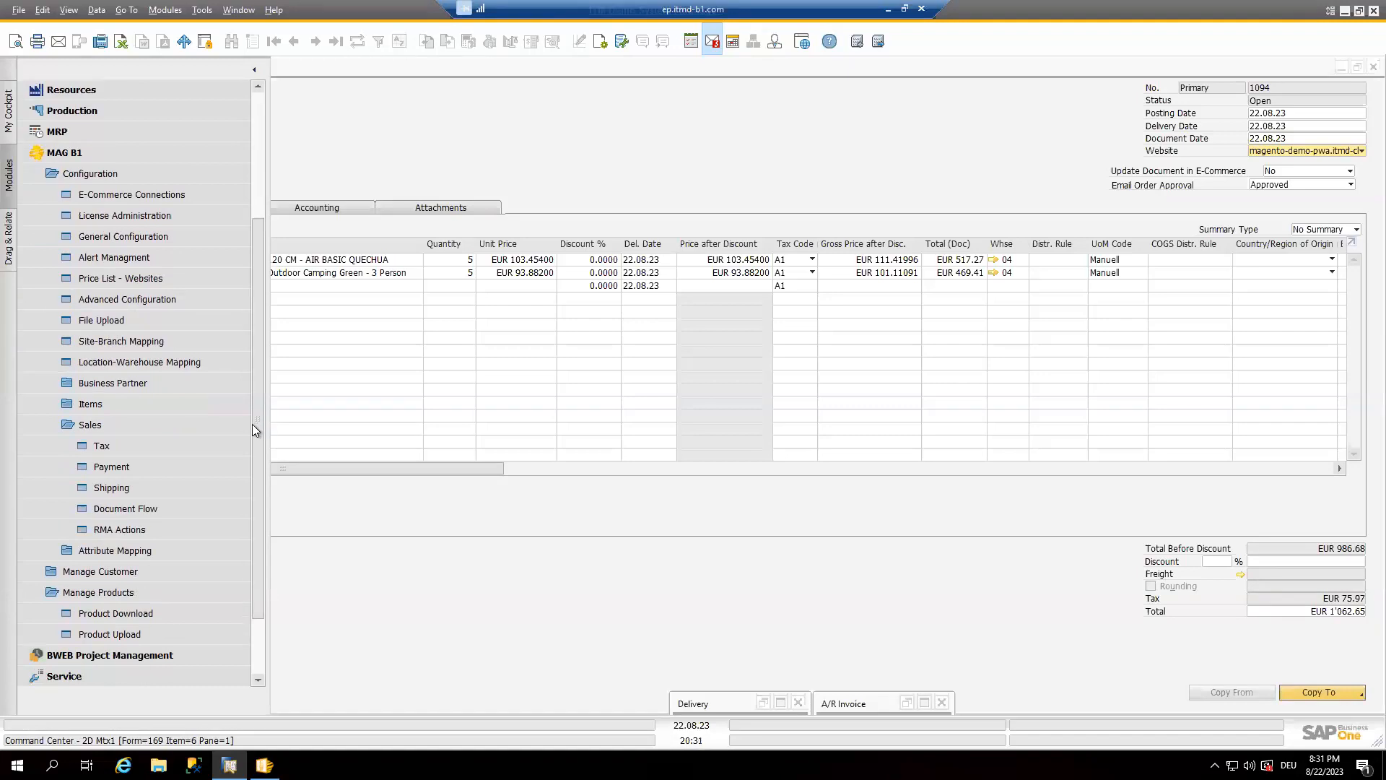
pyautogui.click(127, 548)
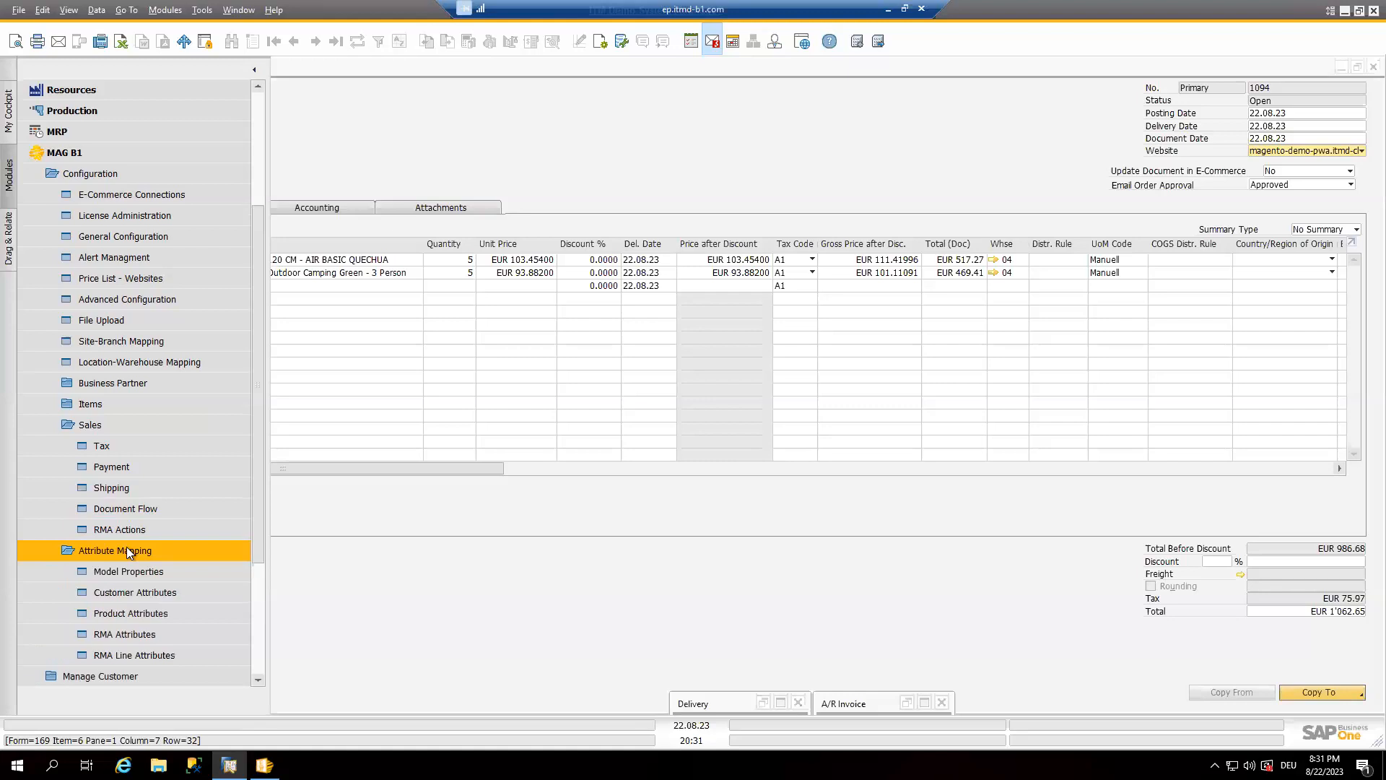
pyautogui.click(144, 612)
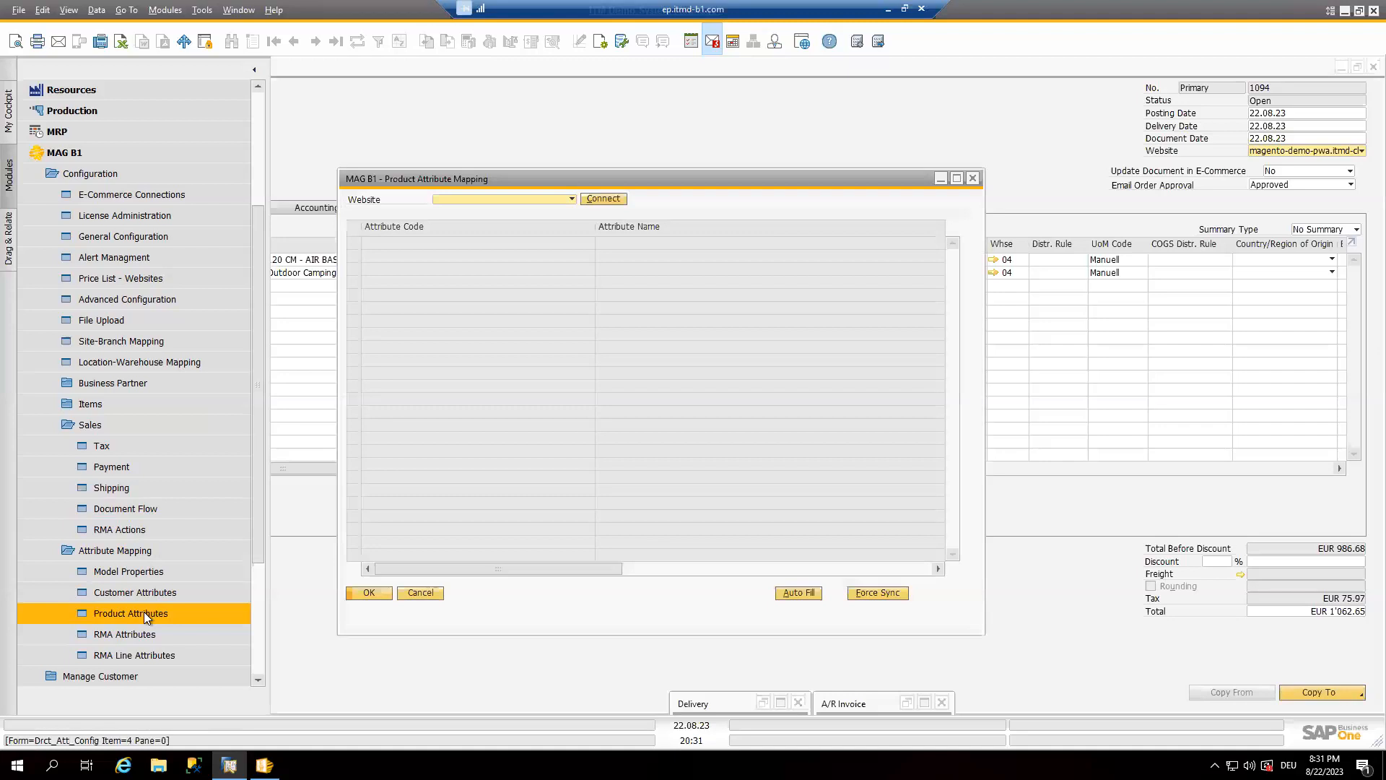
# - Connect the product attribute mapping to the magento-demo-pwa.itmd-cloud website to load its attributes
pyautogui.click(570, 201)
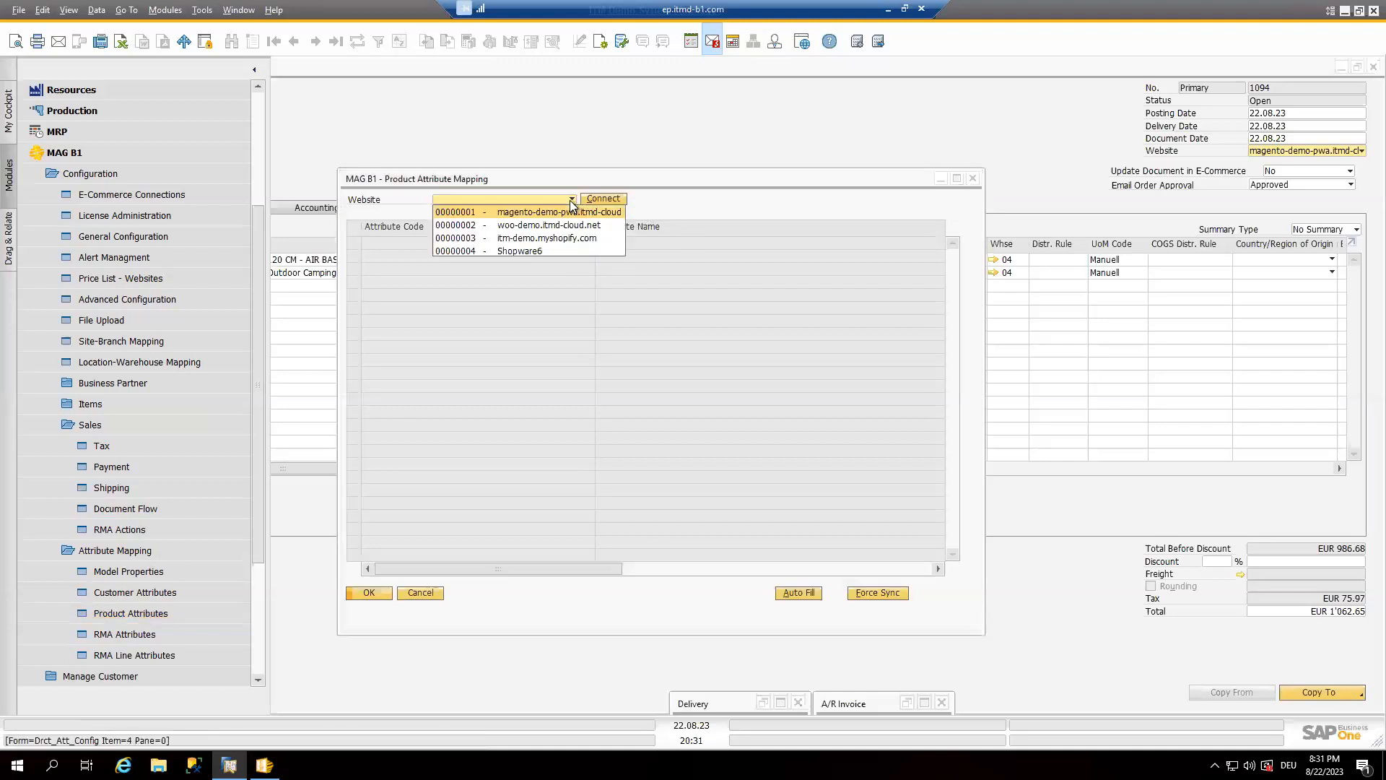
pyautogui.click(544, 210)
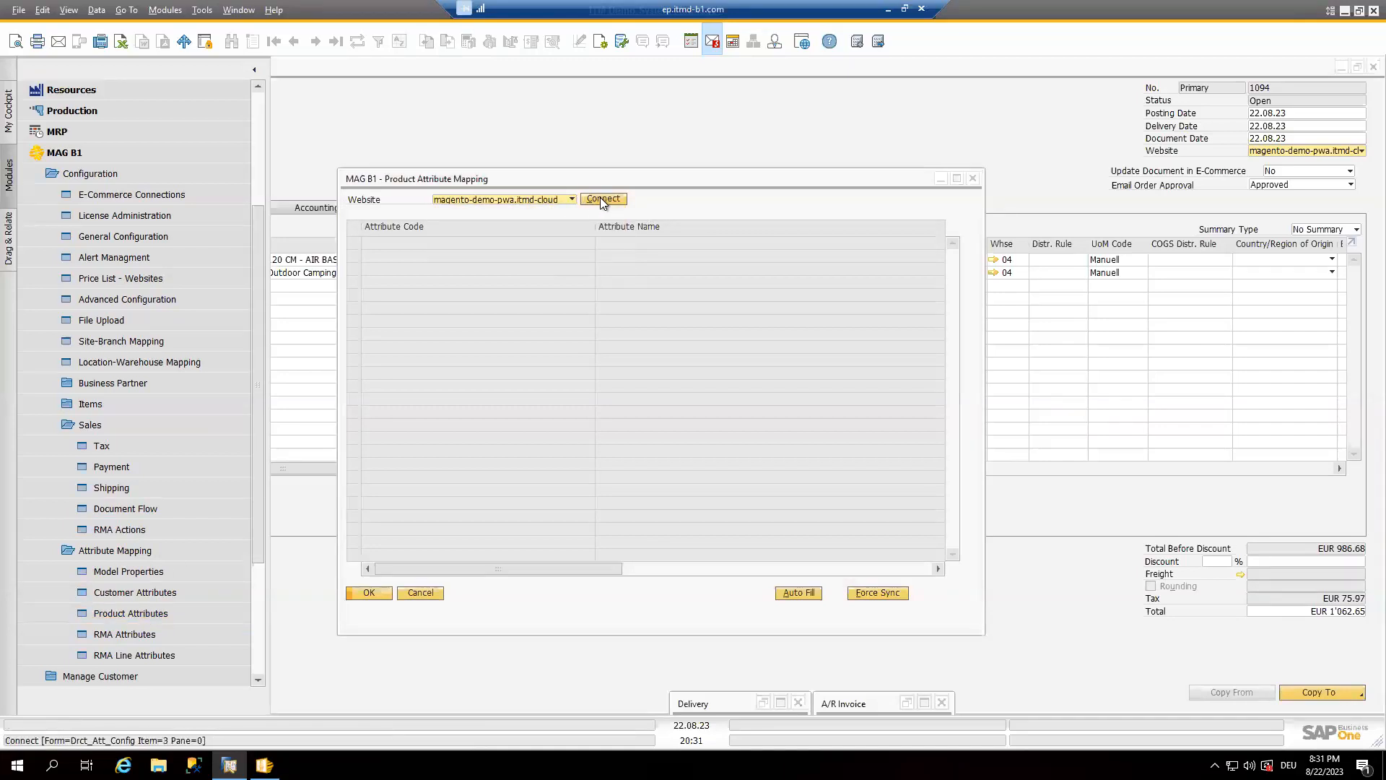
pyautogui.click(600, 197)
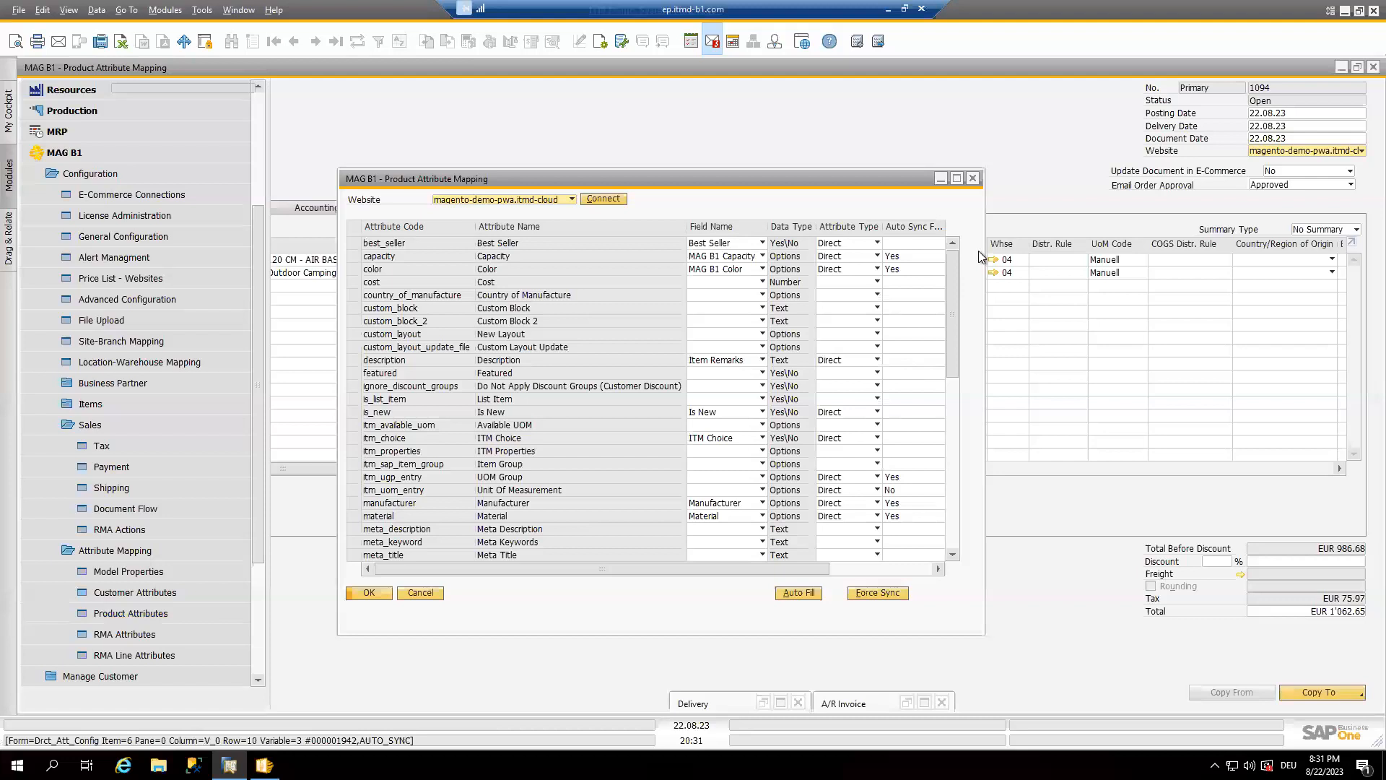
# - Maximize the product attribute mapping and look through the mapped field names, data types and sync settings
pyautogui.click(956, 178)
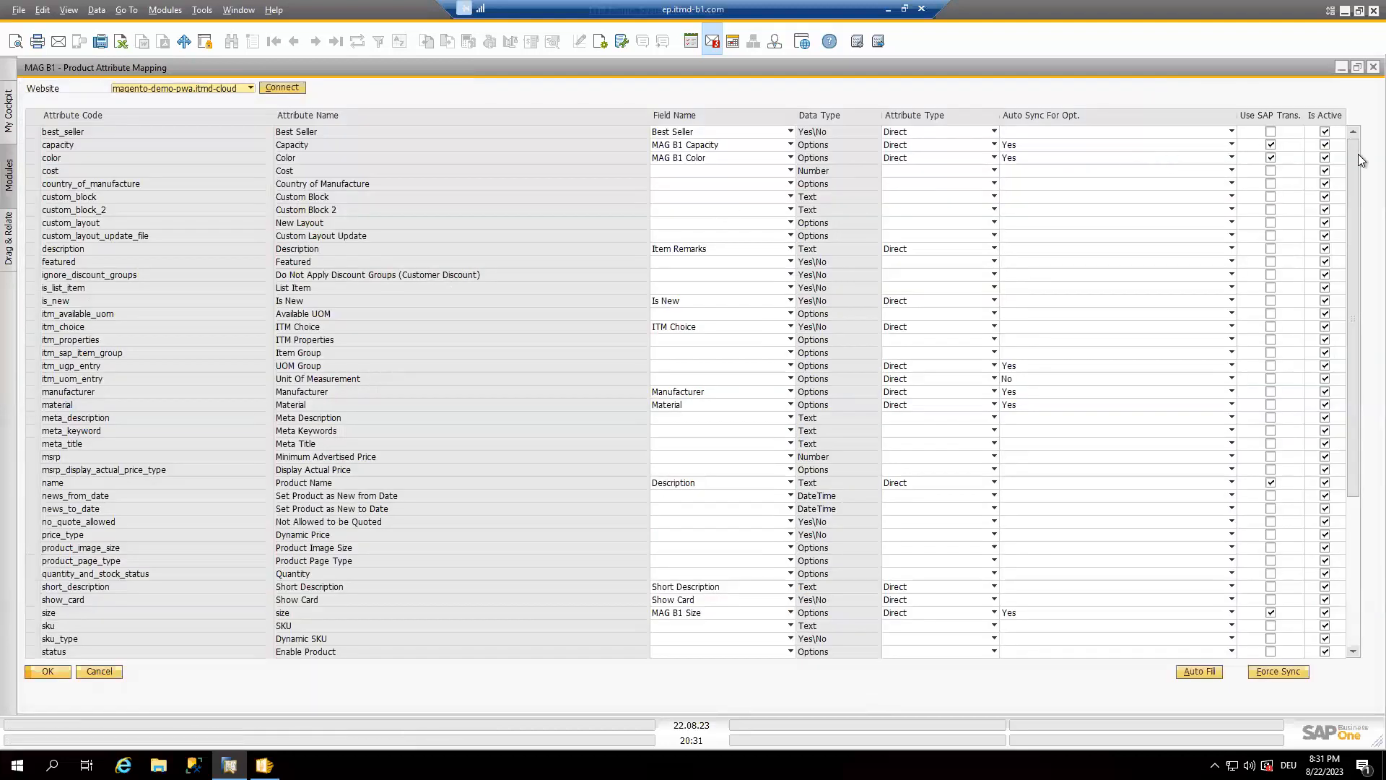
pyautogui.moveTo(1352, 184); pyautogui.dragTo(1358, 345)
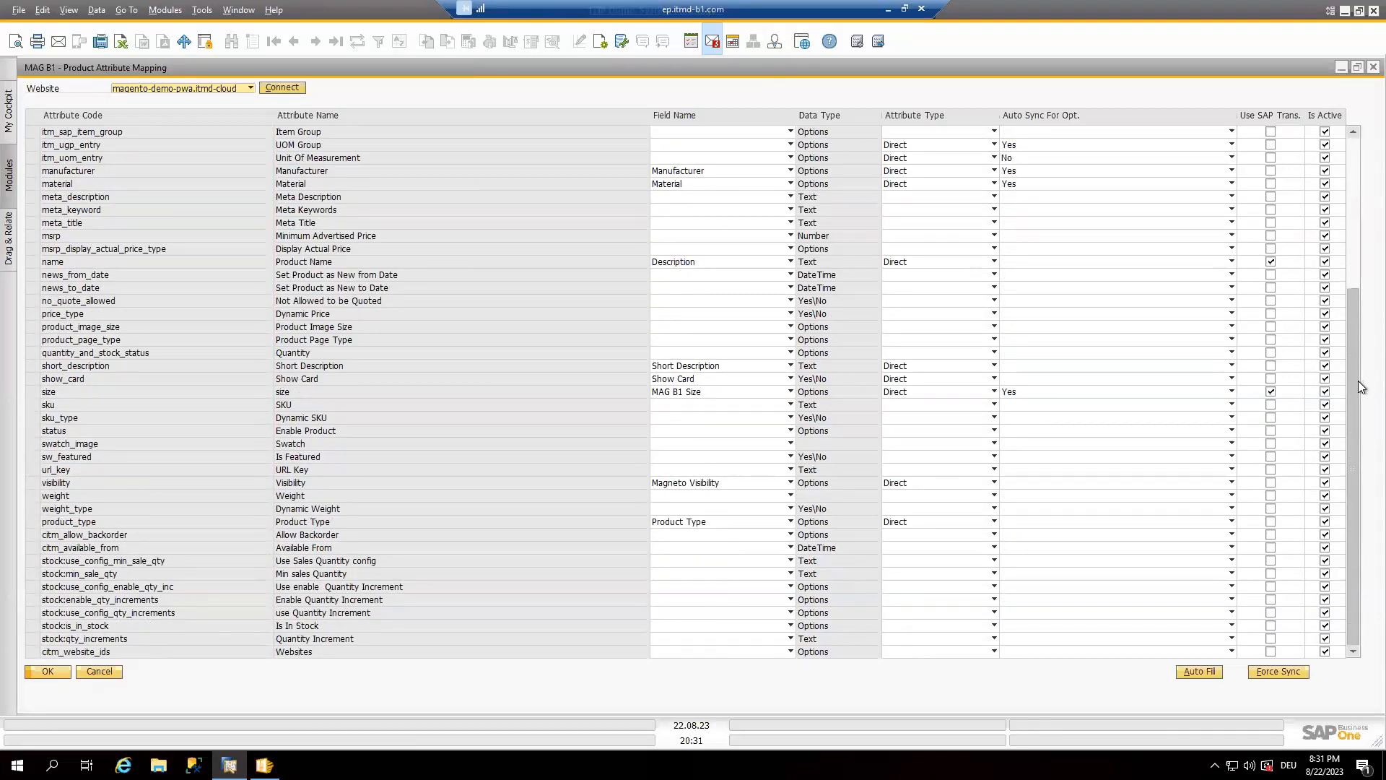
pyautogui.moveTo(1358, 345); pyautogui.dragTo(1358, 323)
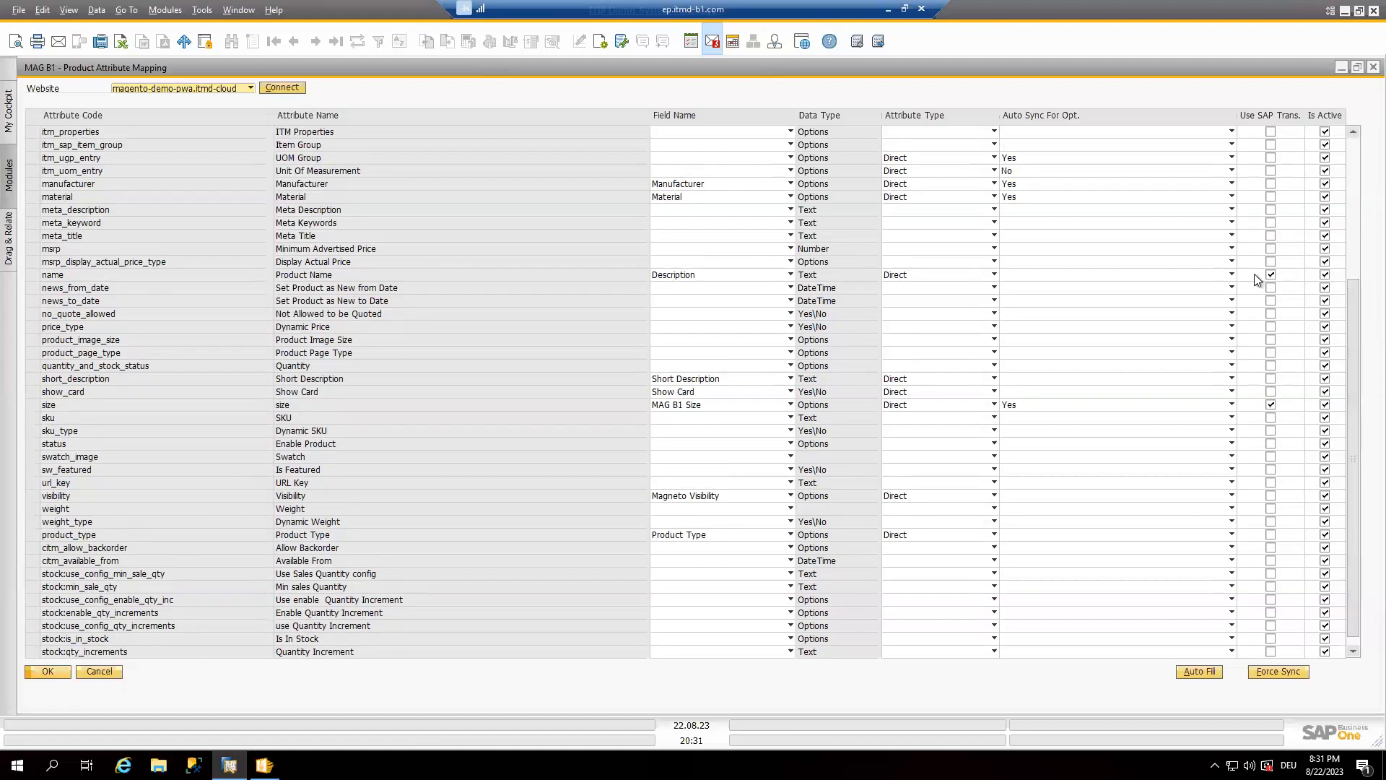
# - Check which attribute types are available for the UOM Group attribute, keeping Direct, and return to the start of the attribute list
pyautogui.click(988, 158)
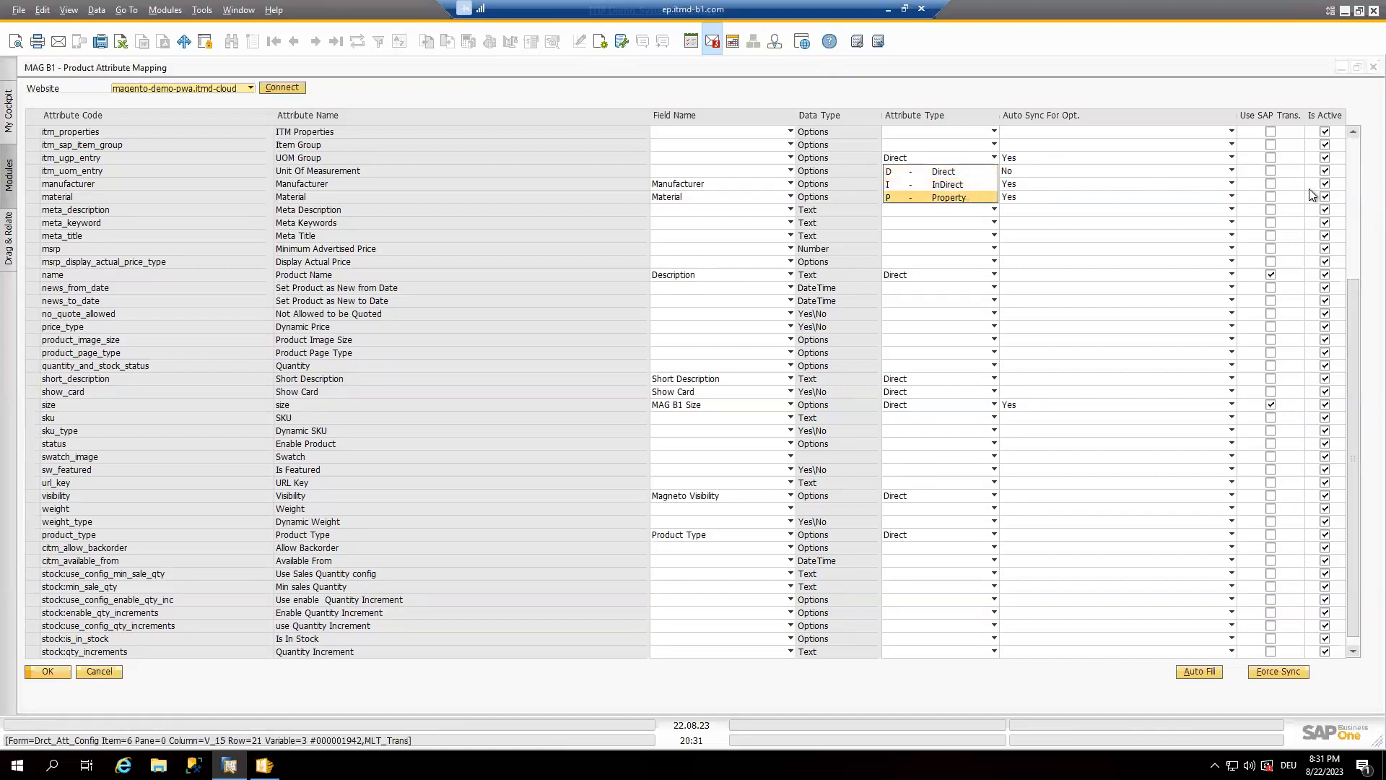
pyautogui.click(1356, 313)
pyautogui.click(1356, 313)
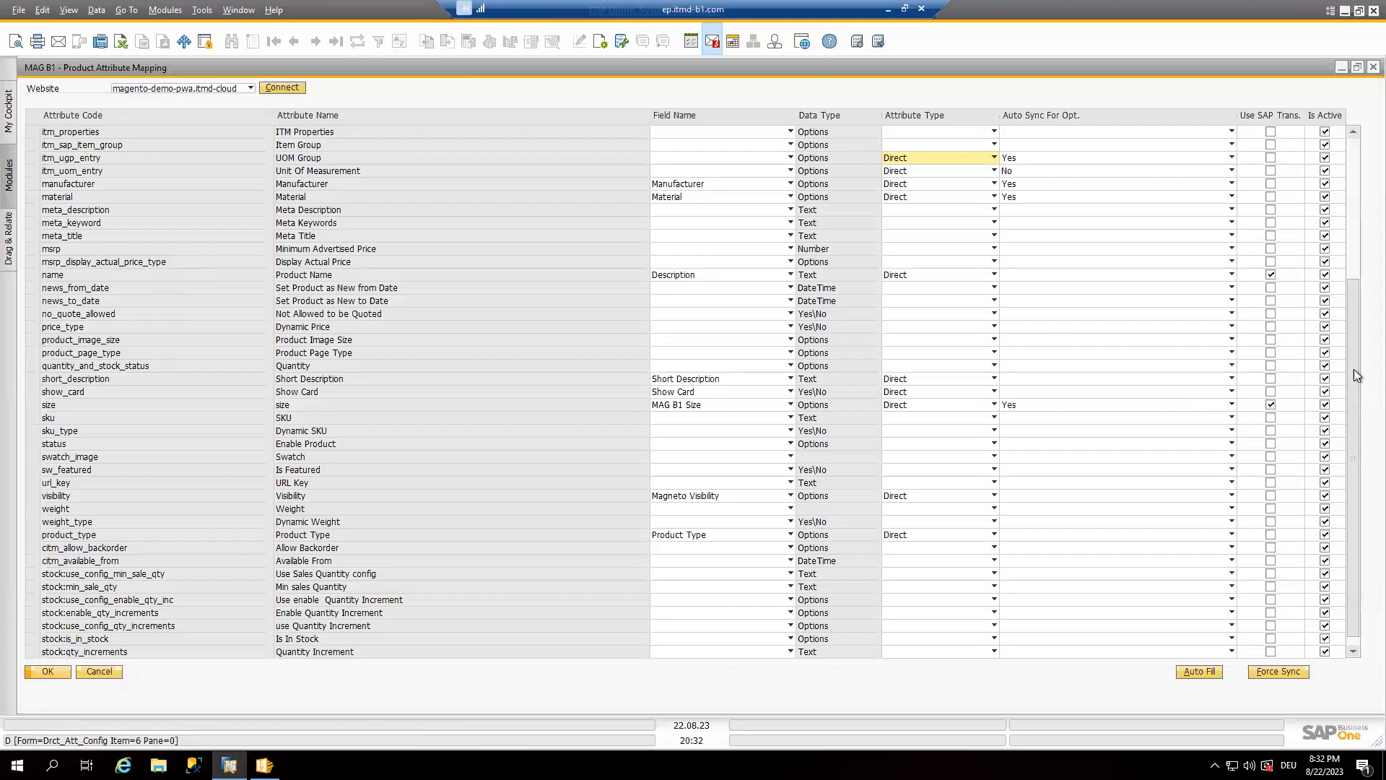
pyautogui.click(1357, 188)
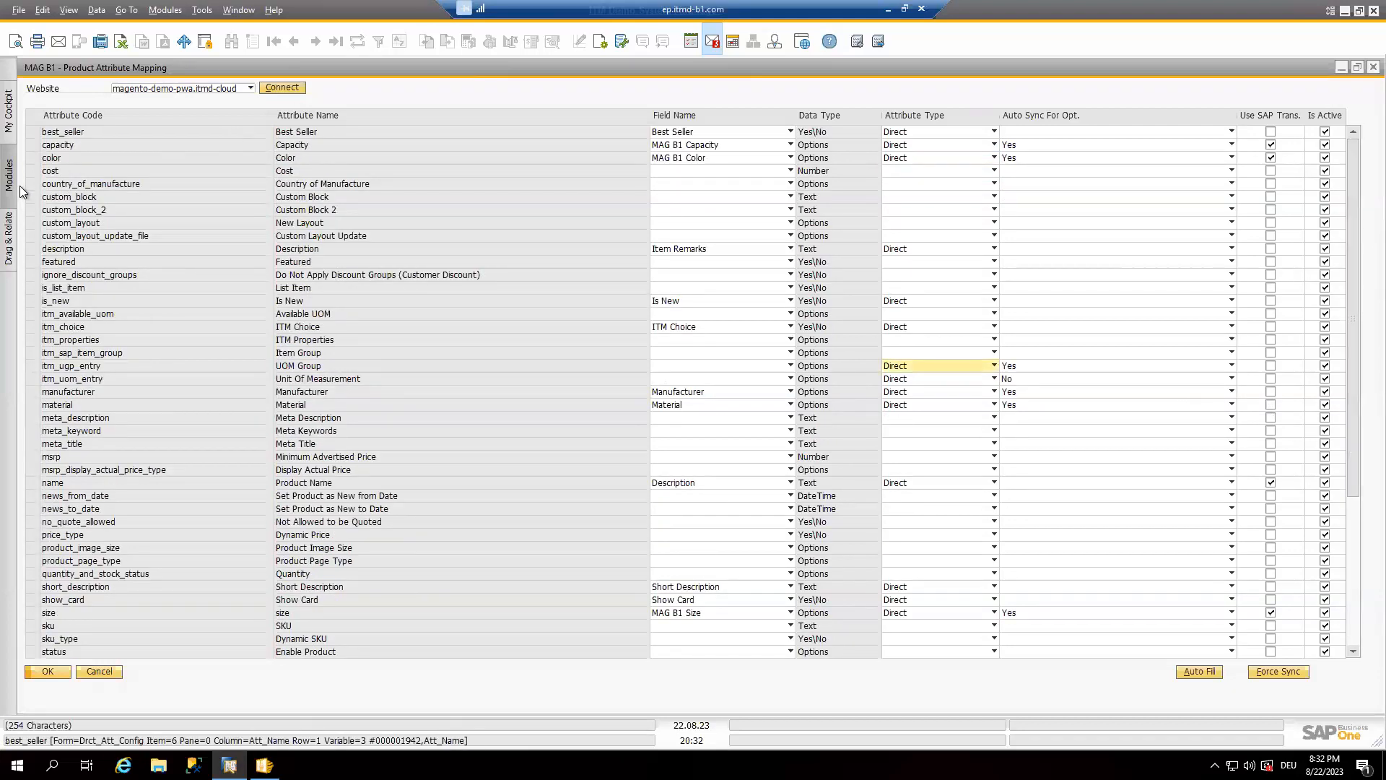
# - Review the color attribute's options mapping with its linked table and SBO to MAG values, then close it and the product attribute mapping unchanged
pyautogui.click(32, 158)
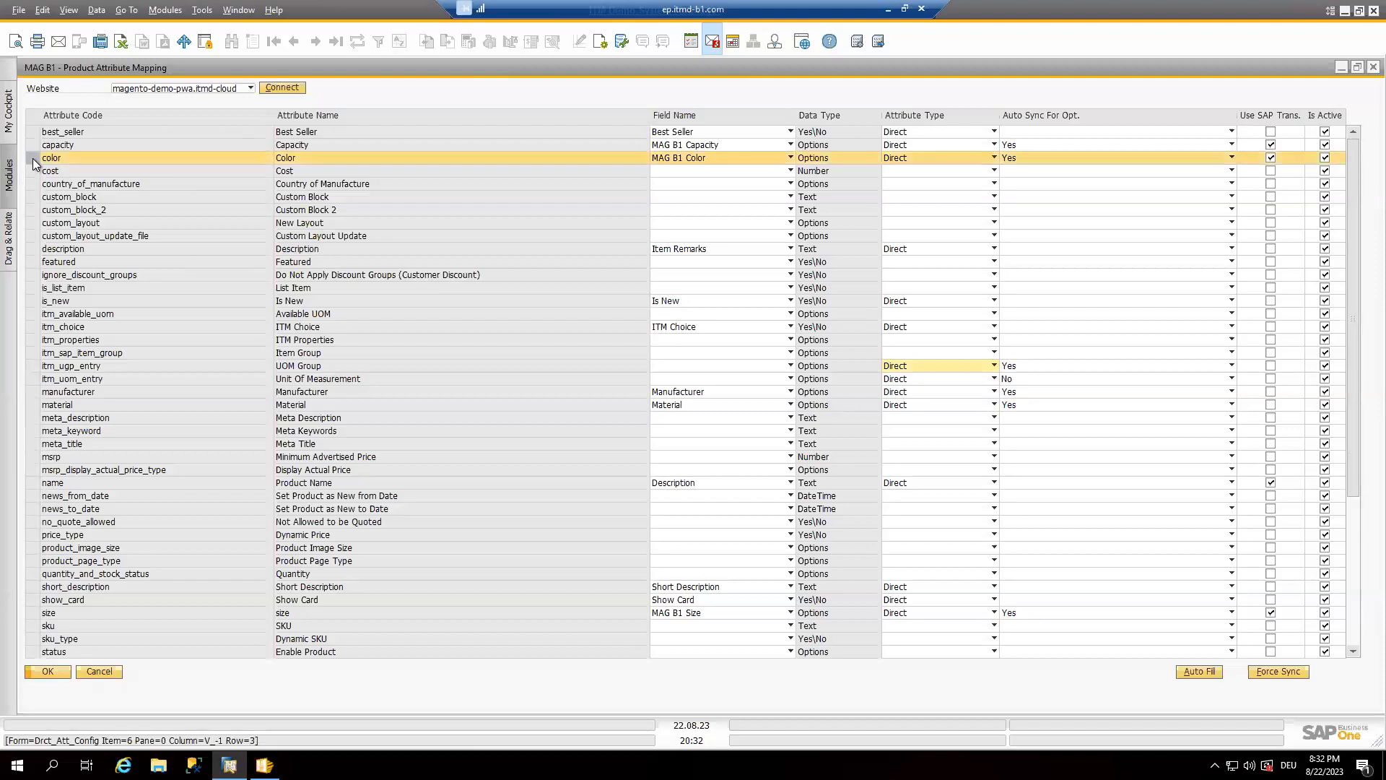
pyautogui.doubleClick(33, 158)
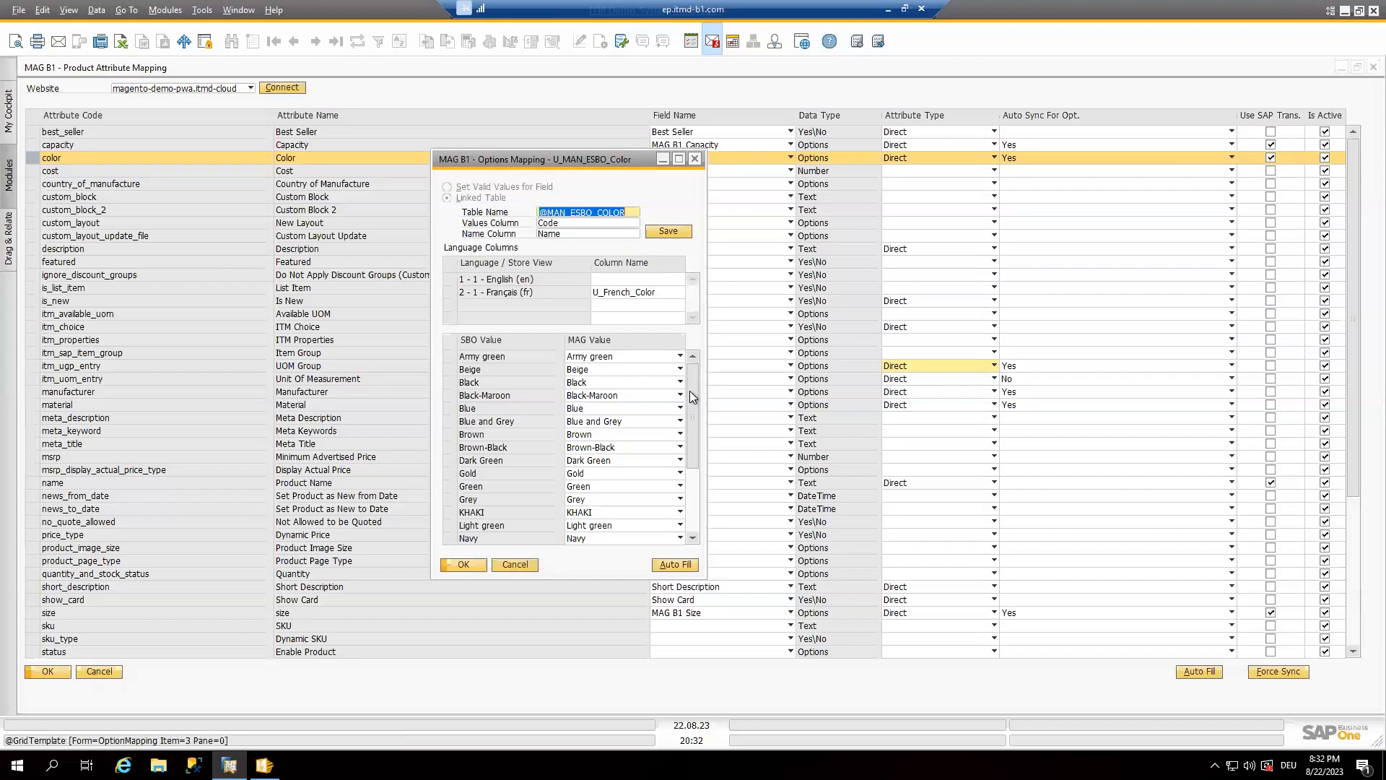
pyautogui.moveTo(690, 397); pyautogui.dragTo(690, 402)
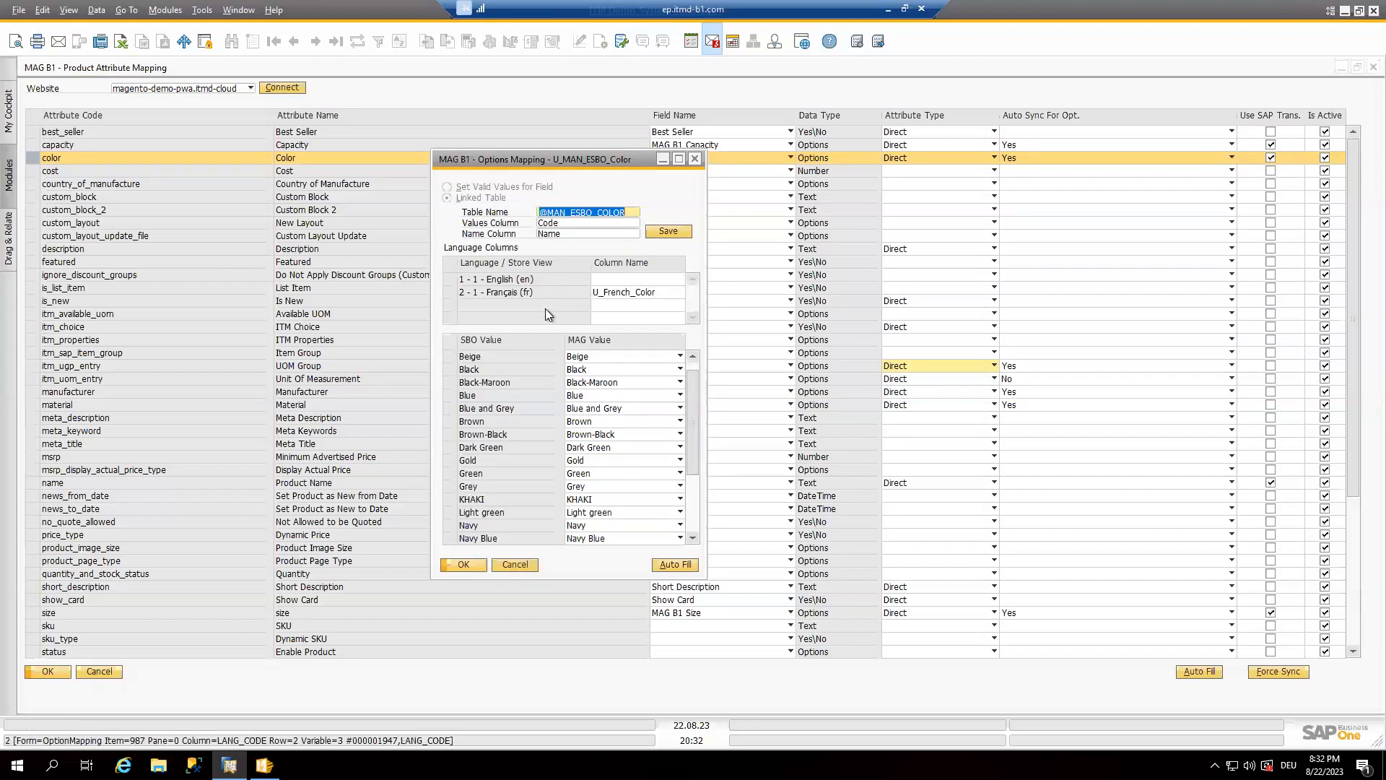
pyautogui.click(514, 564)
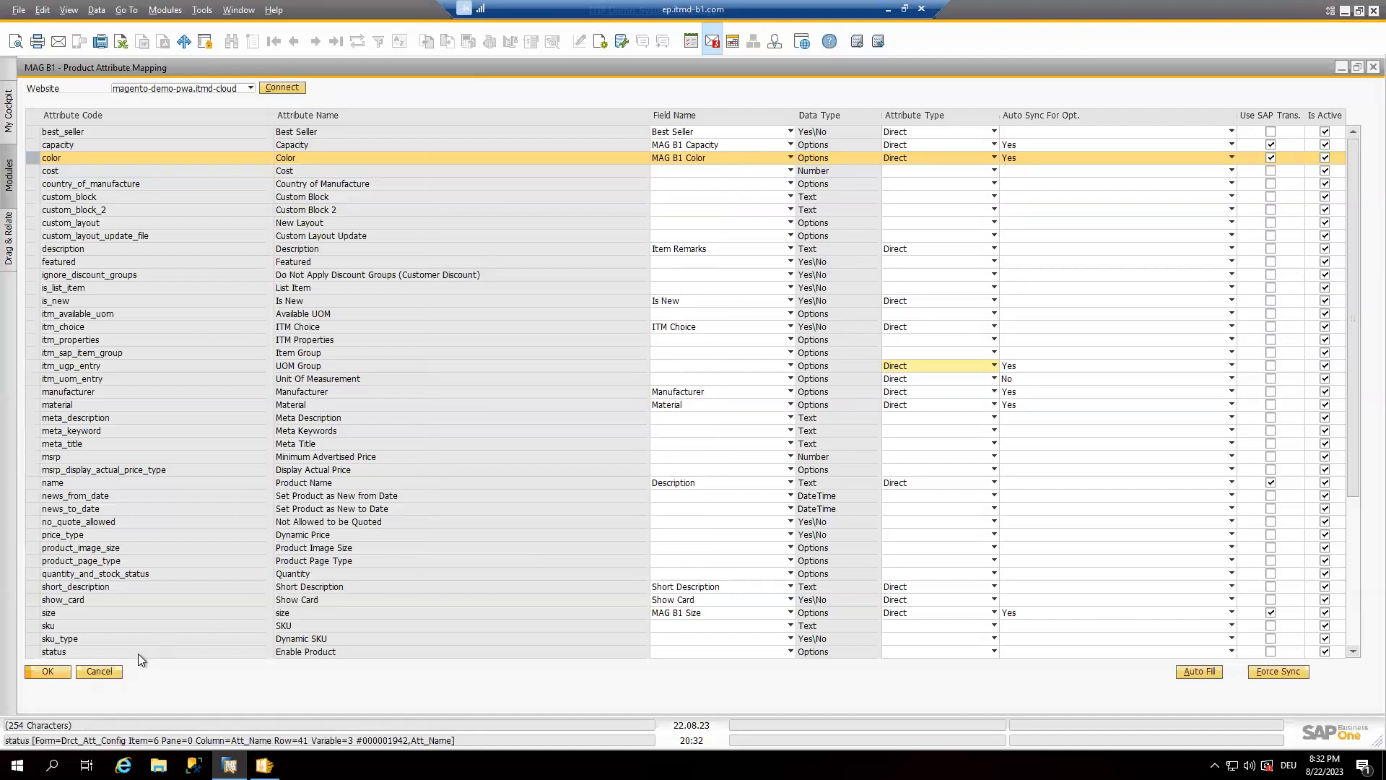
pyautogui.click(107, 672)
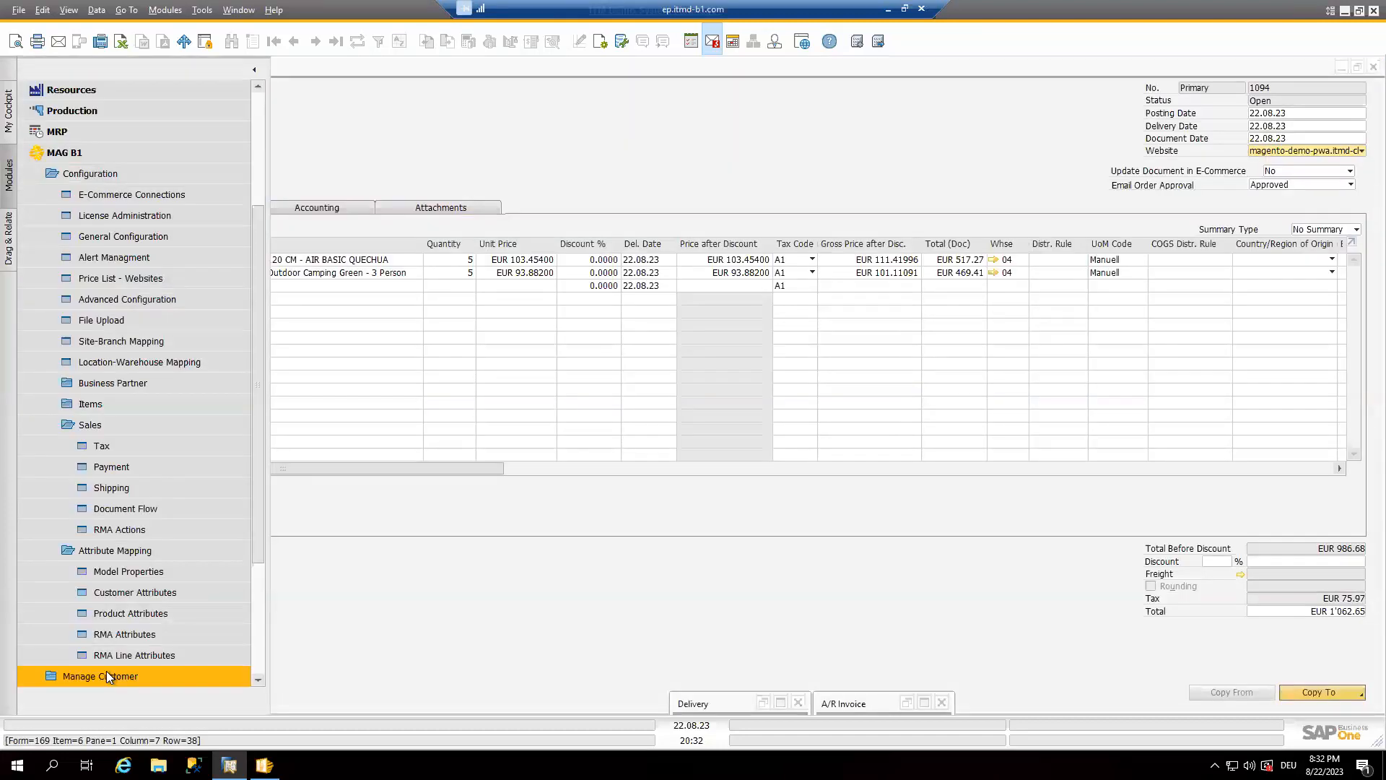
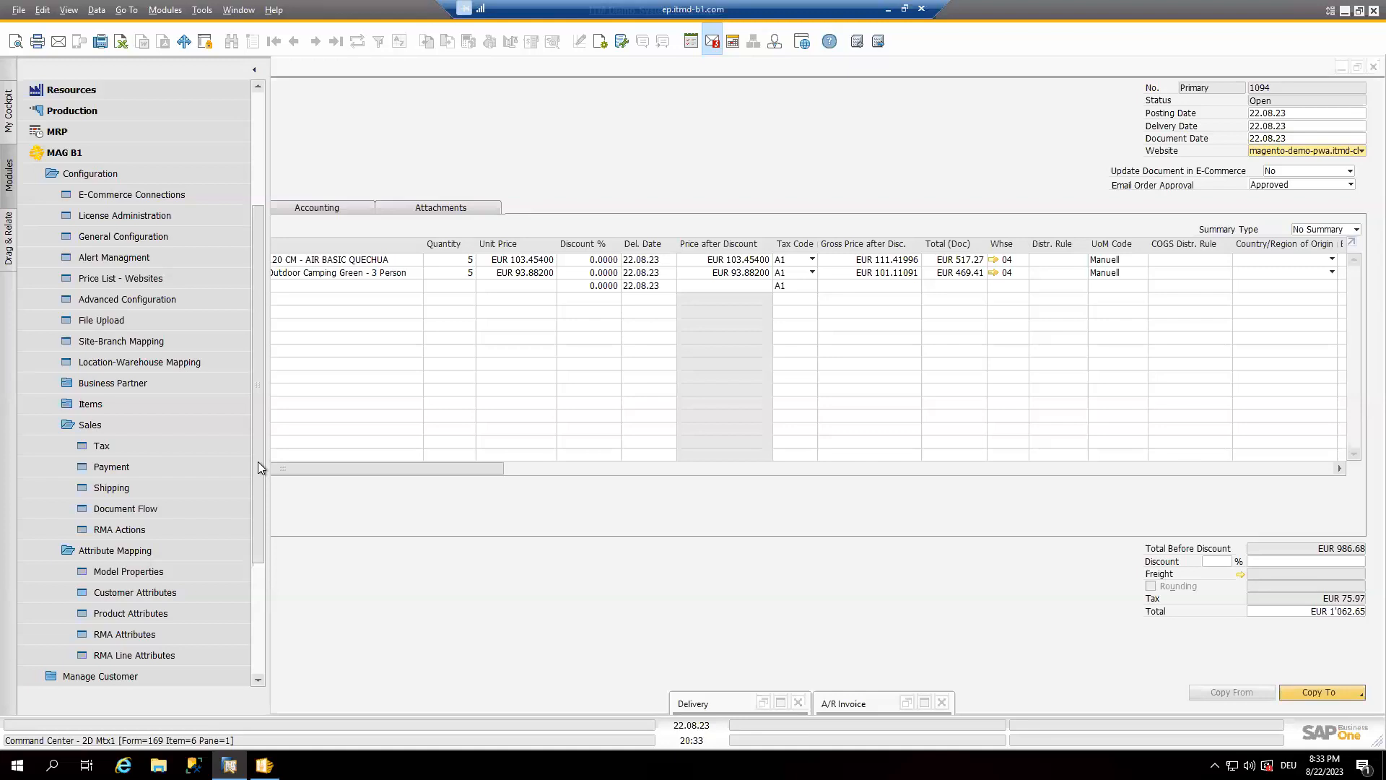
# - Open the MAG B1 Advanced Configuration maximized for the magento-demo-pwa website, look through its codes and values, and close it without changes
pyautogui.click(188, 298)
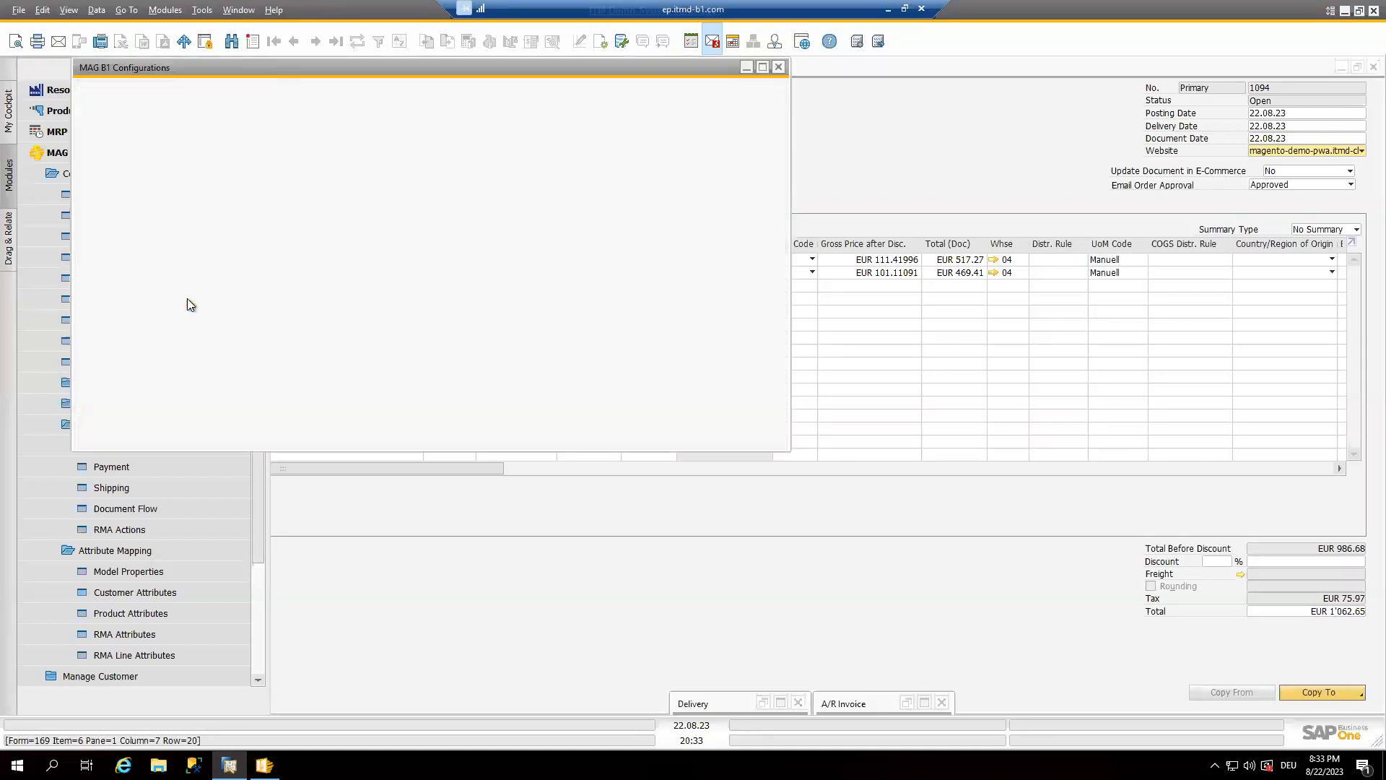
pyautogui.click(763, 66)
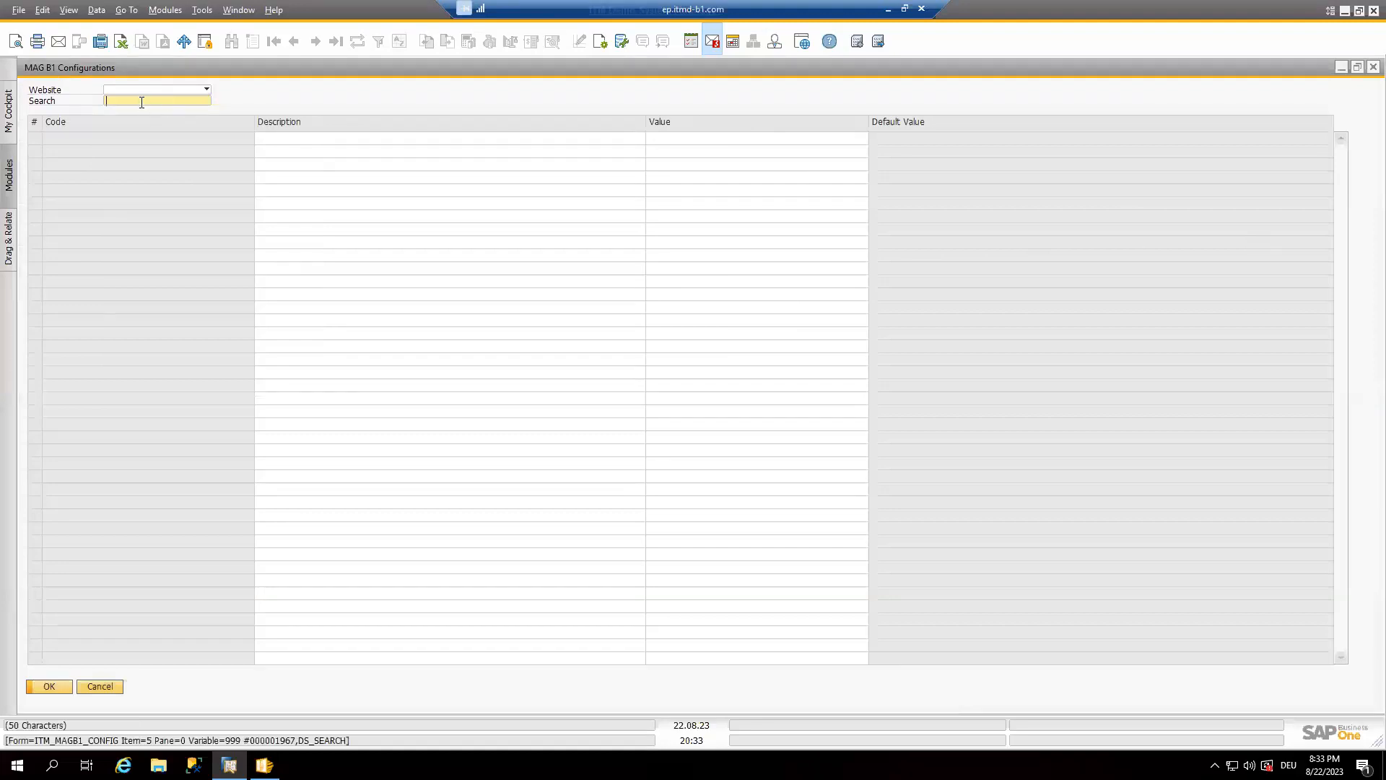
pyautogui.click(199, 91)
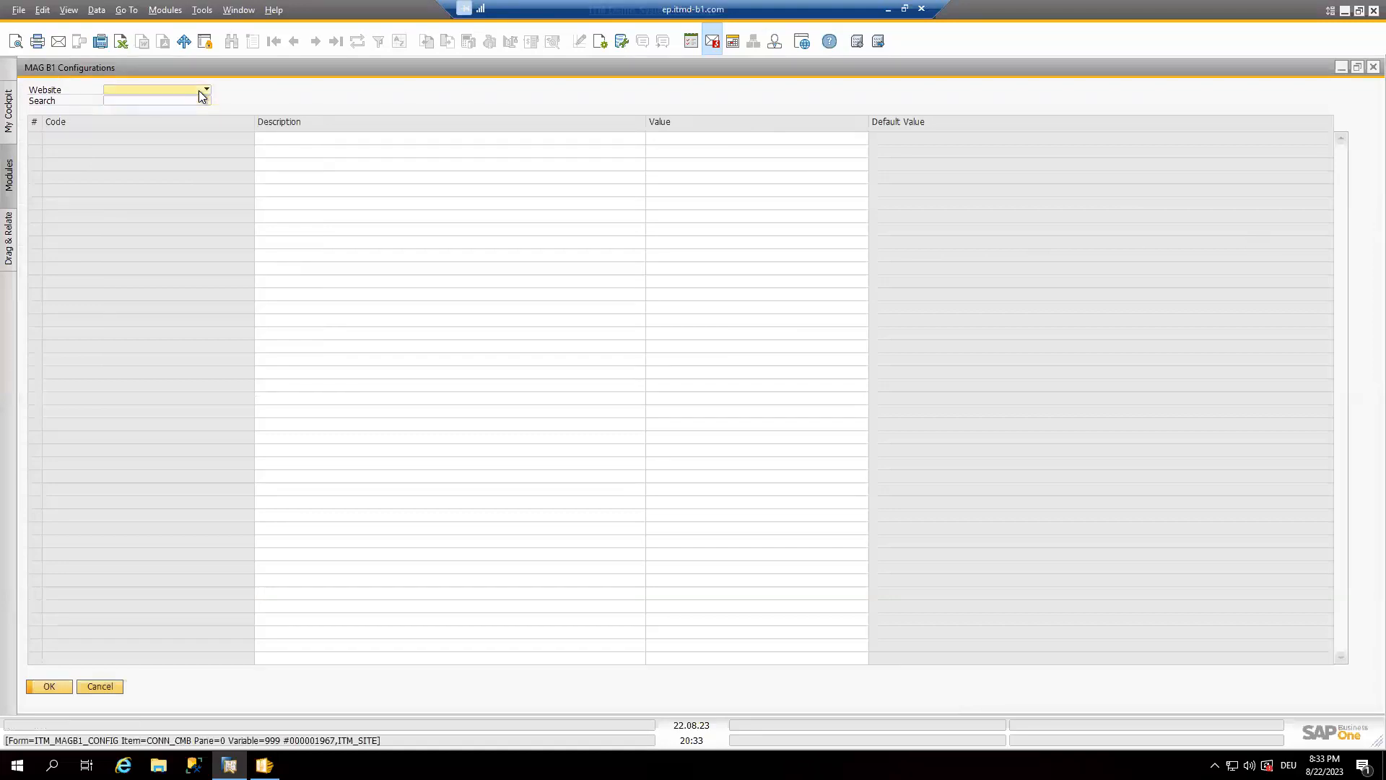
pyautogui.click(204, 108)
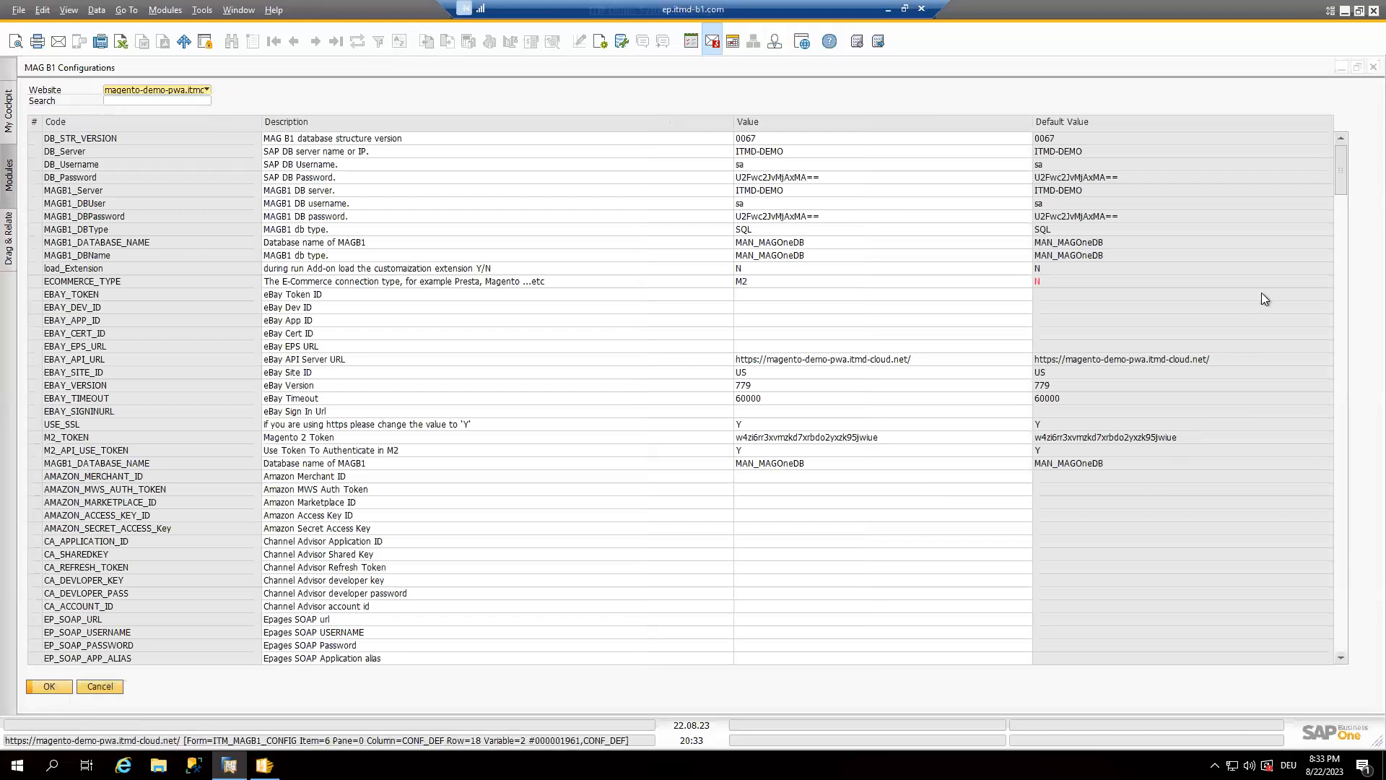
pyautogui.moveTo(1342, 183); pyautogui.dragTo(1344, 319)
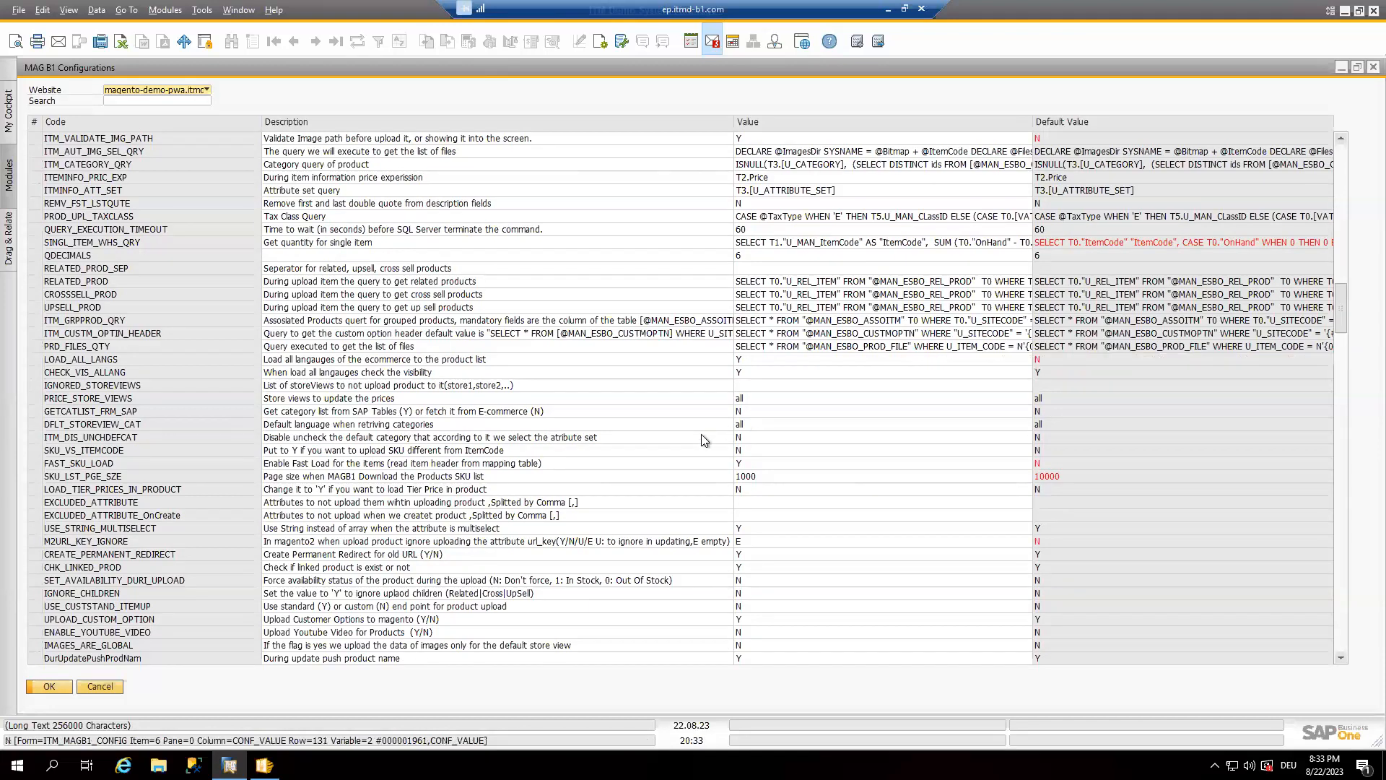
pyautogui.click(101, 684)
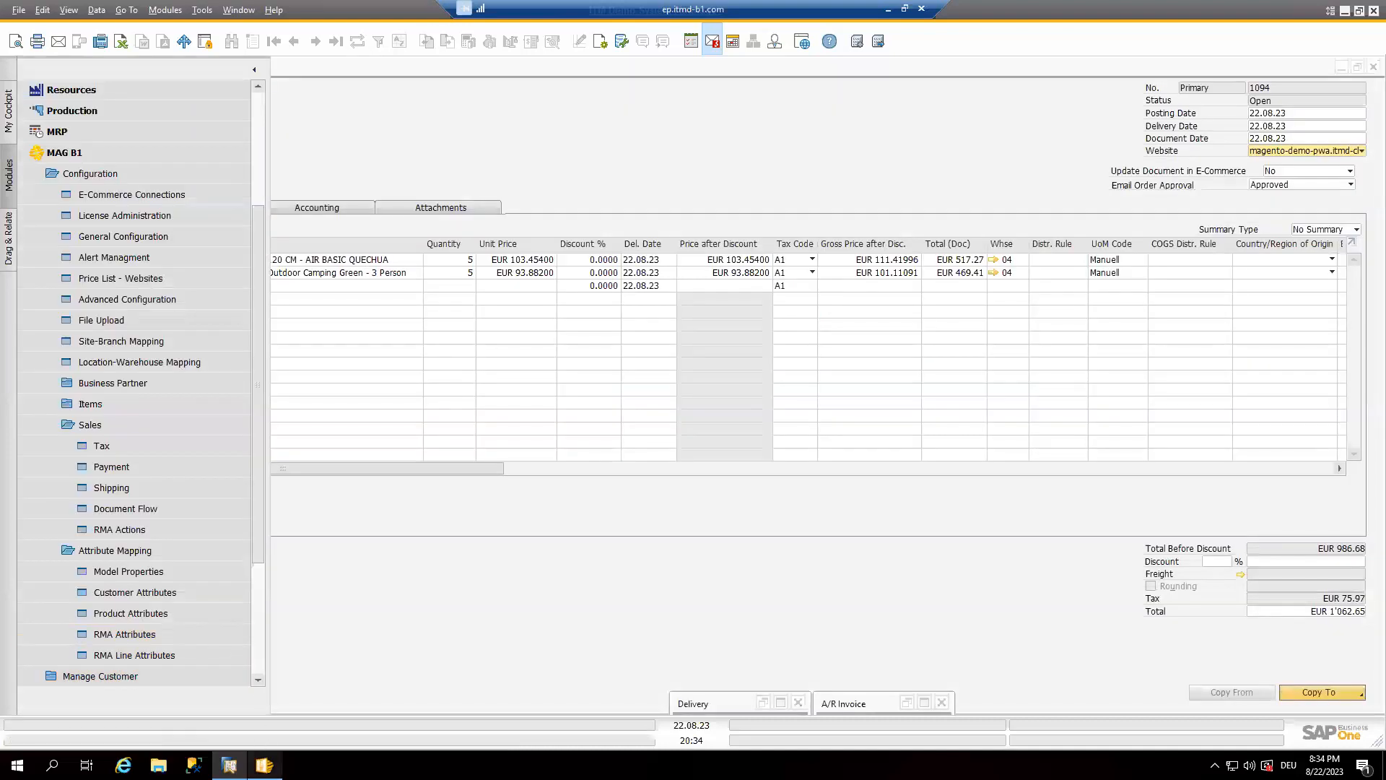
# - Switch to the MAG B1 Service Panel and examine the list of extensions, highlighting ITM.MAGB1.EXT.RMA
pyautogui.click(265, 764)
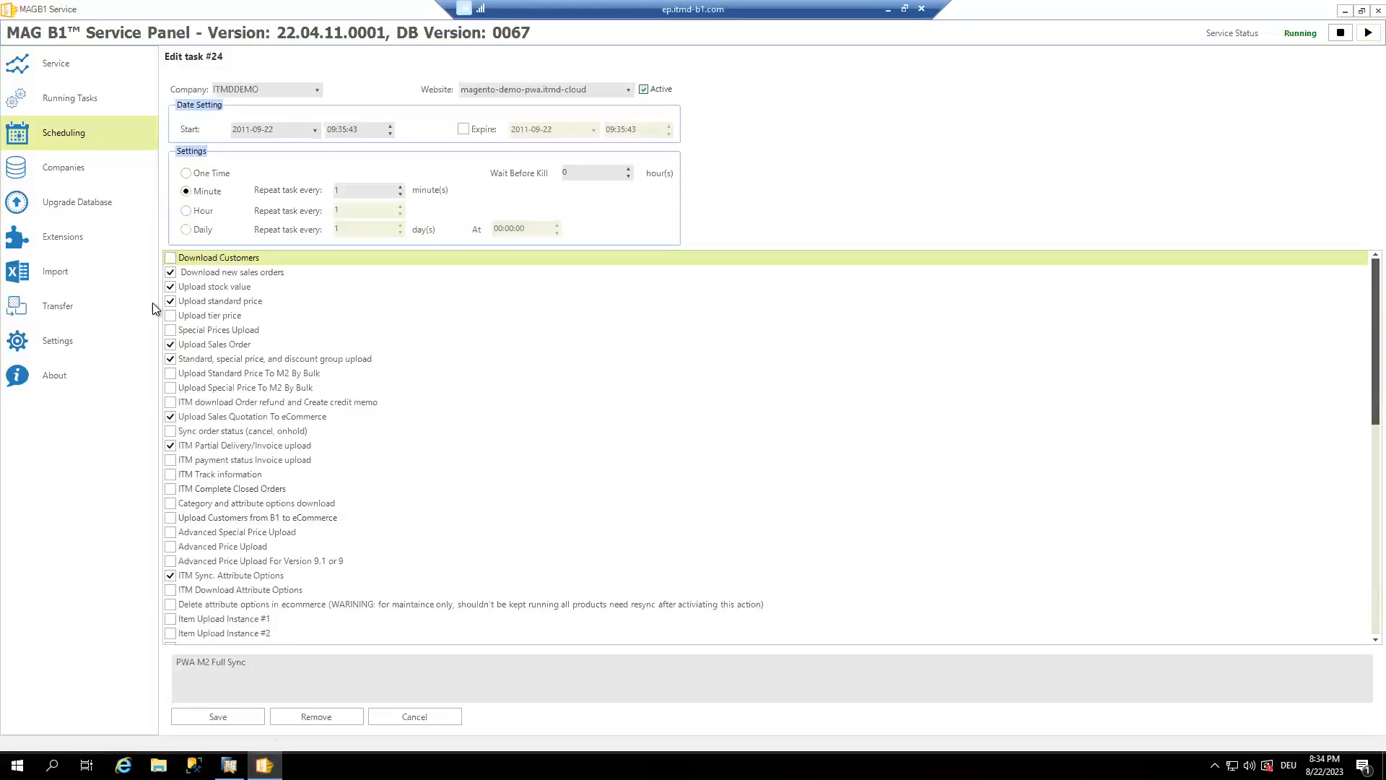
pyautogui.click(89, 231)
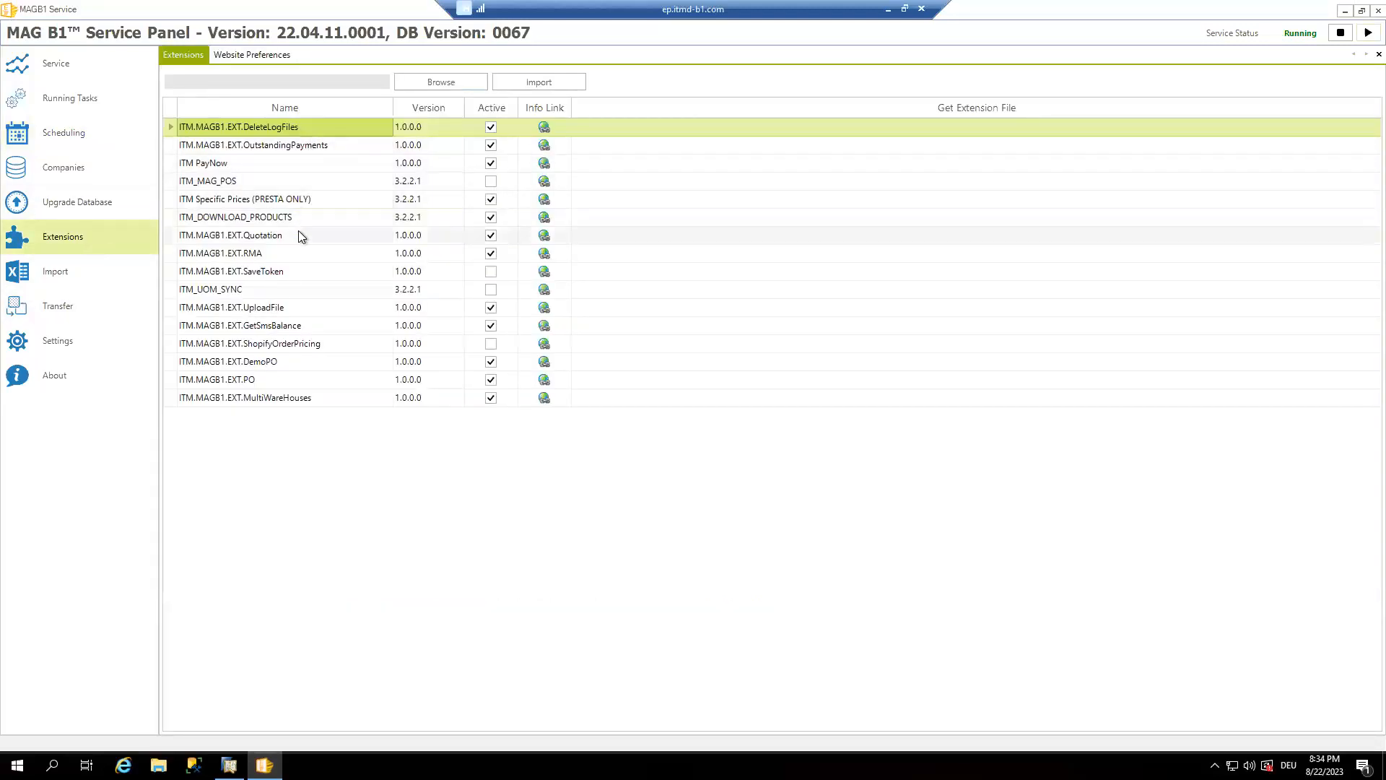
pyautogui.click(256, 258)
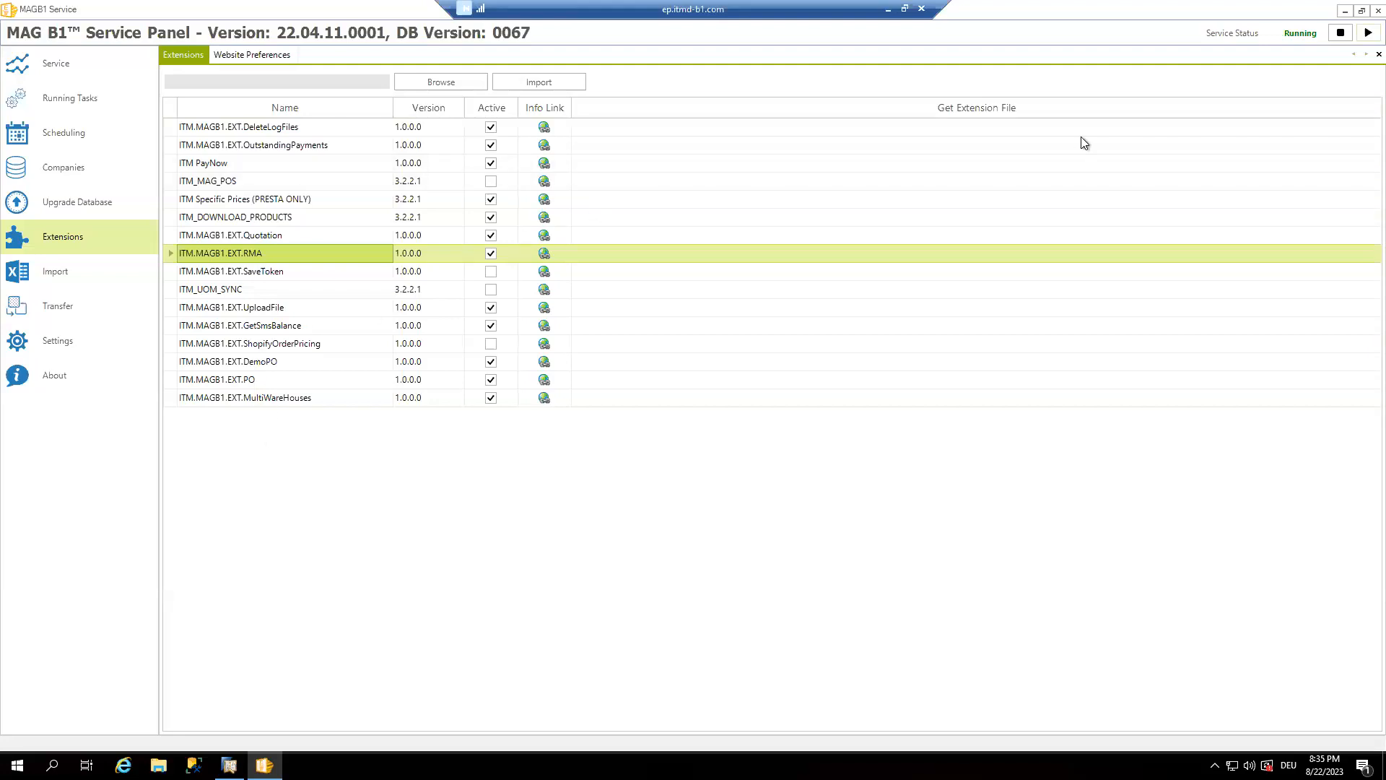
# - Switch to the local Mail app, read the newest ITMDDEMO invoice e-mail and open its Pay Now payment page
pyautogui.click(889, 9)
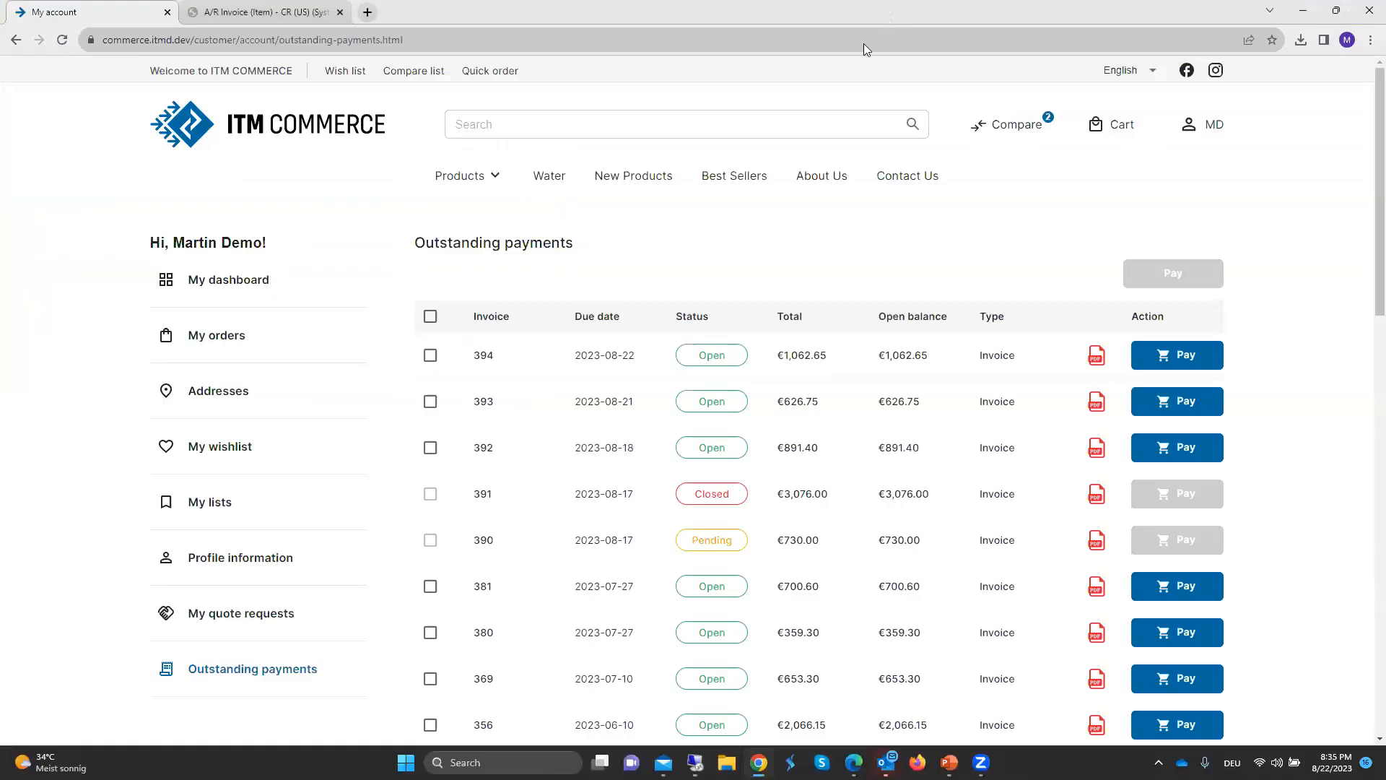
pyautogui.moveTo(698, 754)
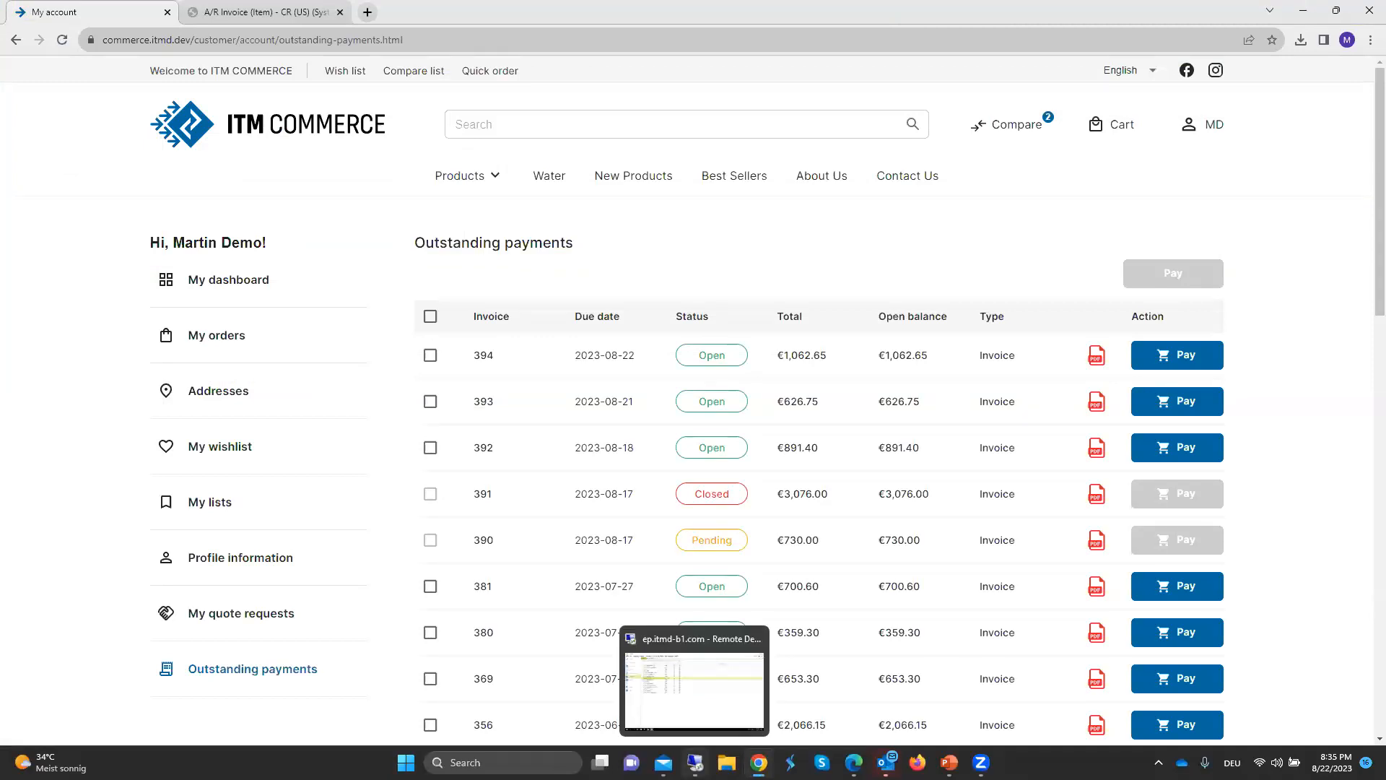
pyautogui.click(662, 762)
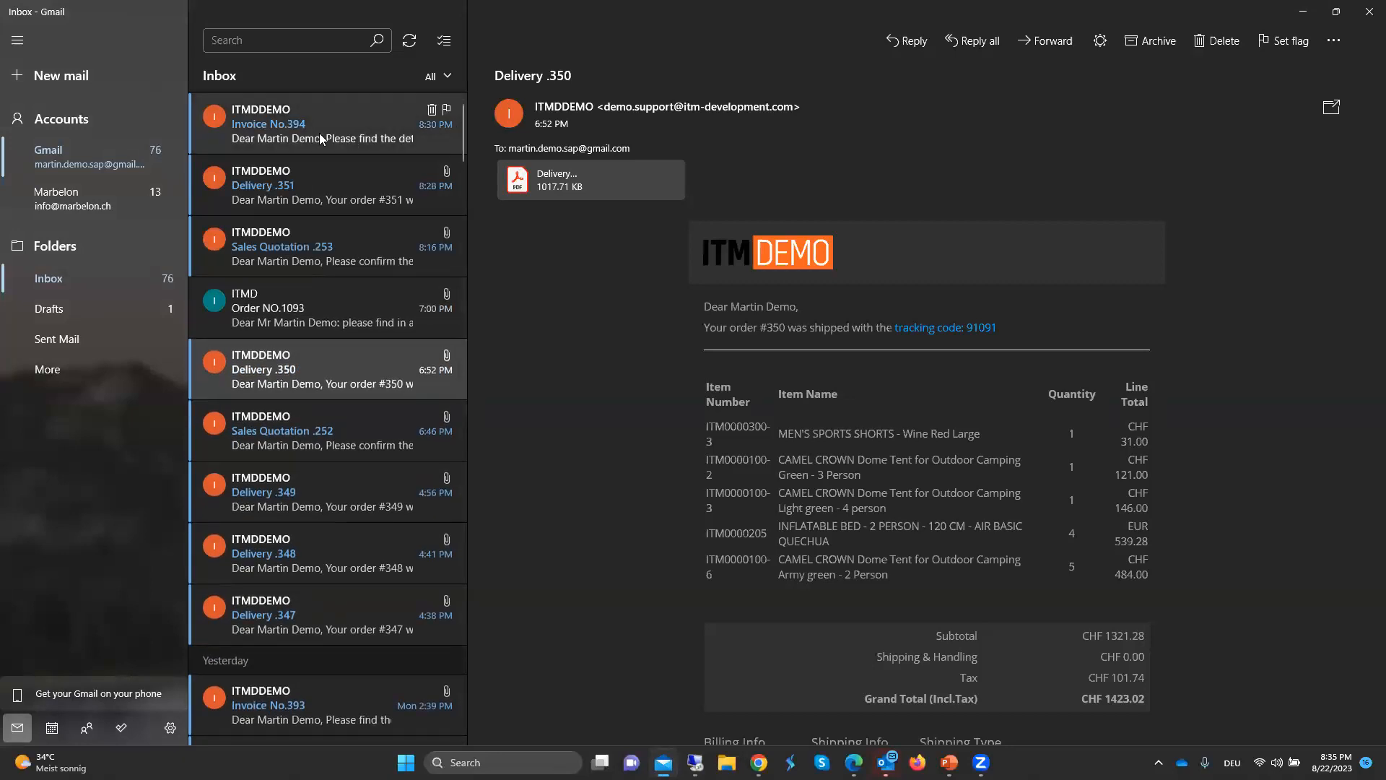
pyautogui.click(319, 133)
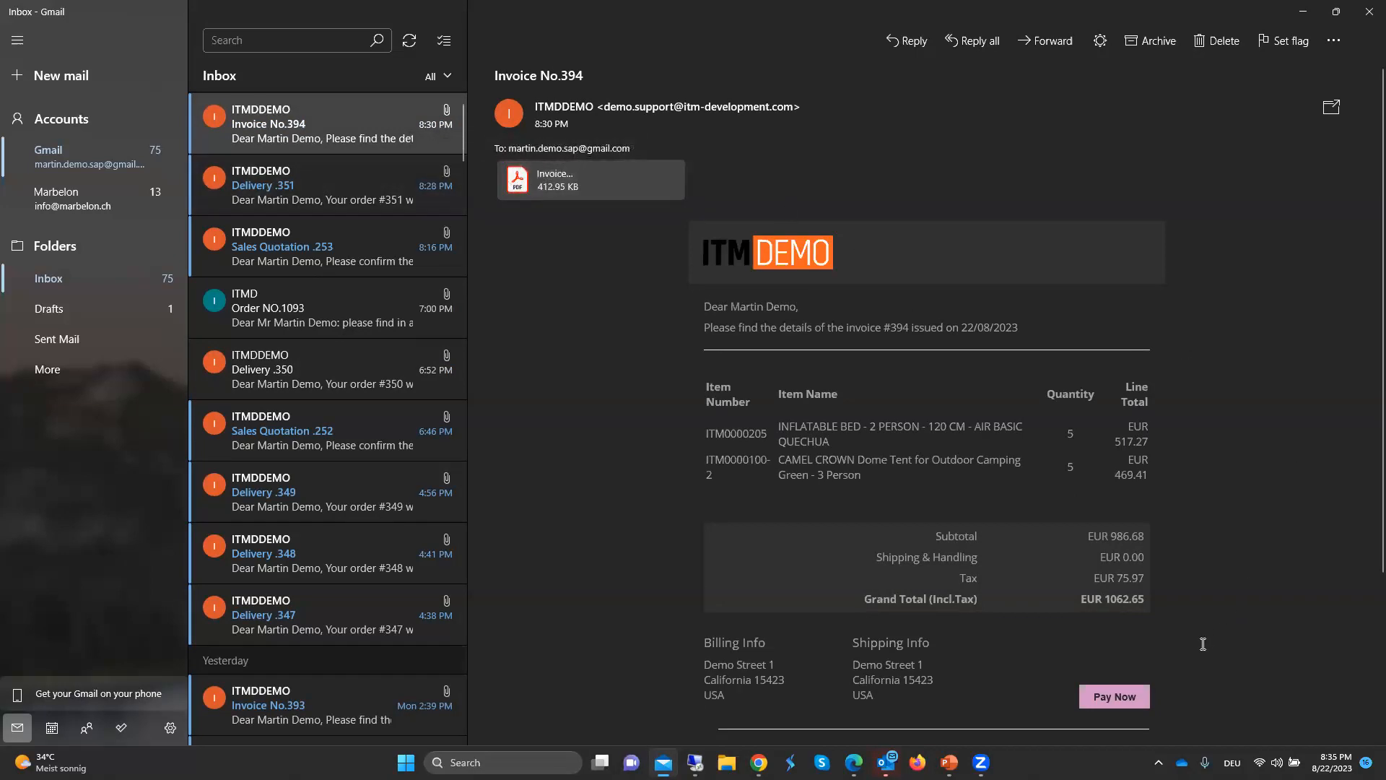
pyautogui.click(1115, 699)
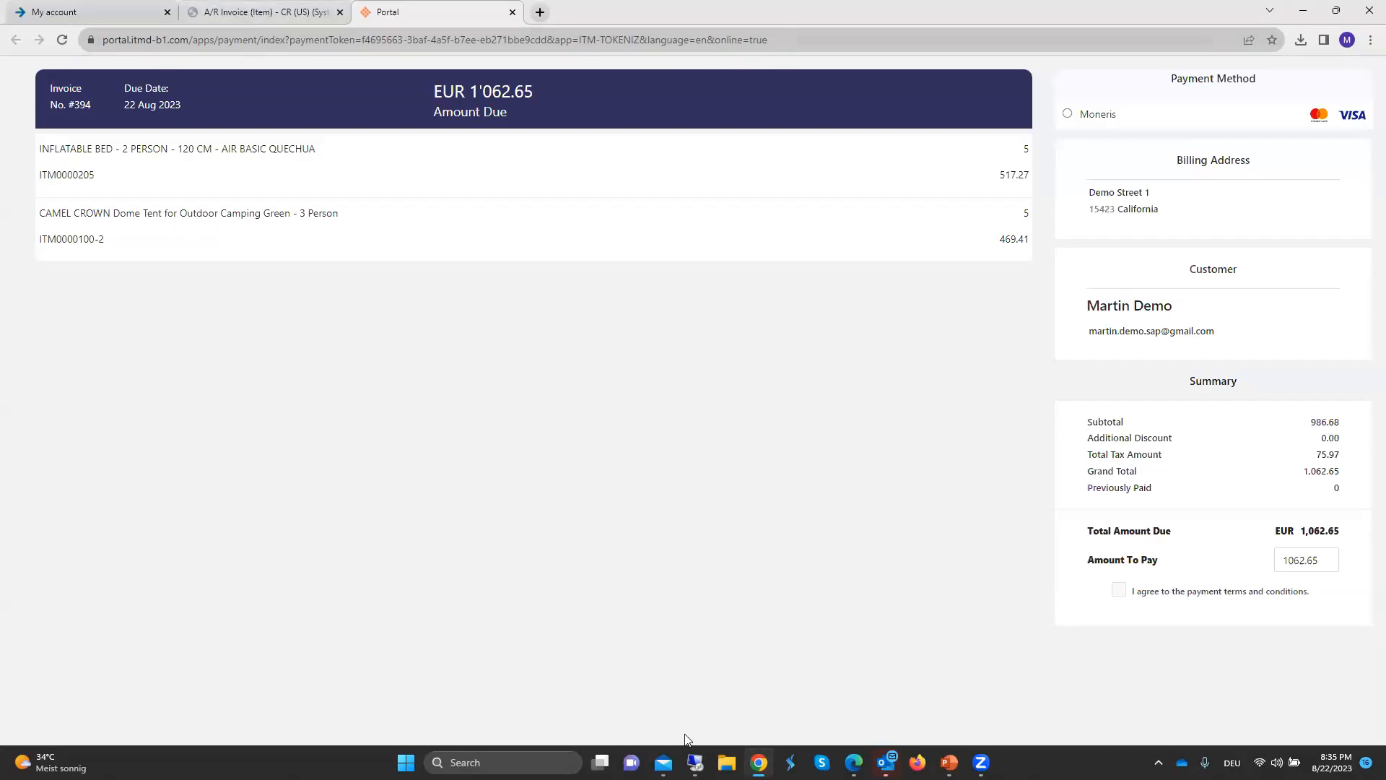
# - Return to SAP Business One in the remote desktop session and open the ITM-Notification Template Master Data
pyautogui.moveTo(694, 763)
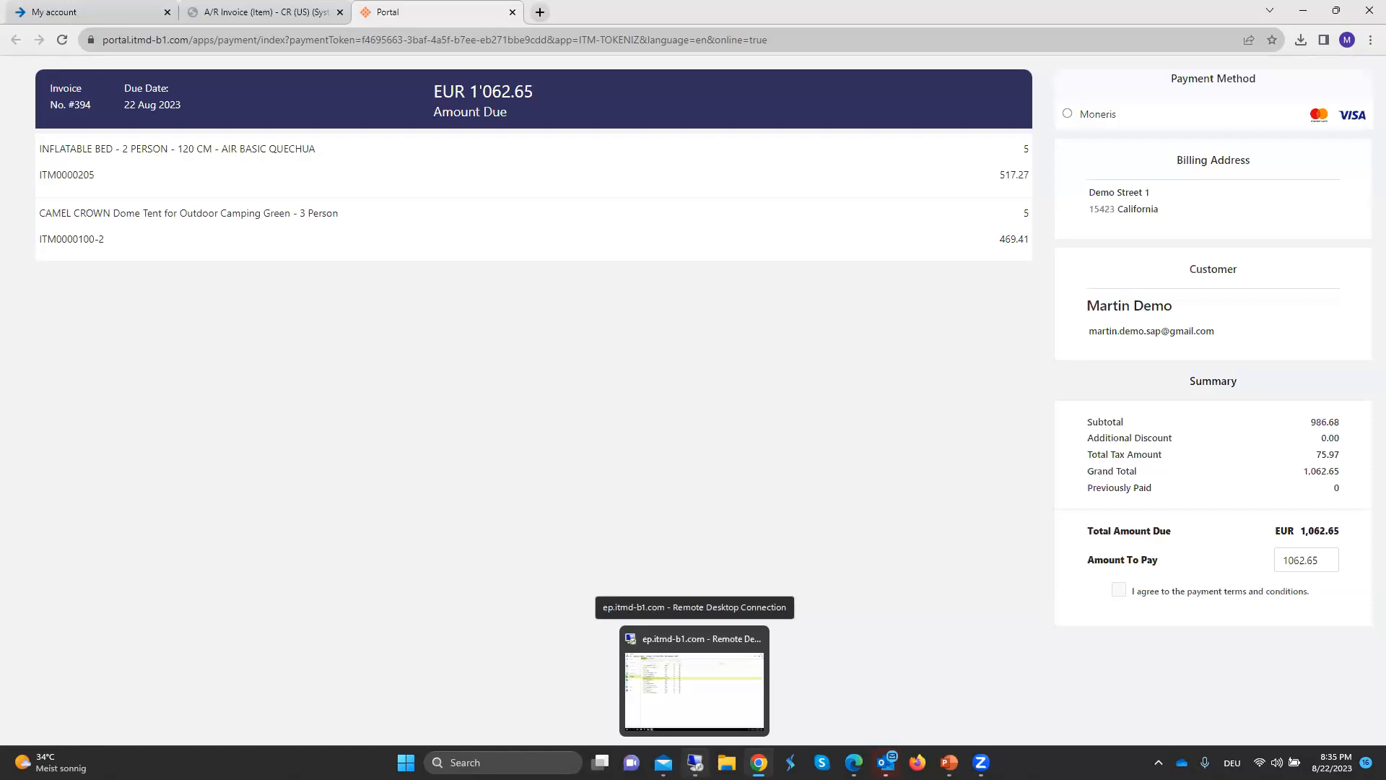
pyautogui.click(694, 689)
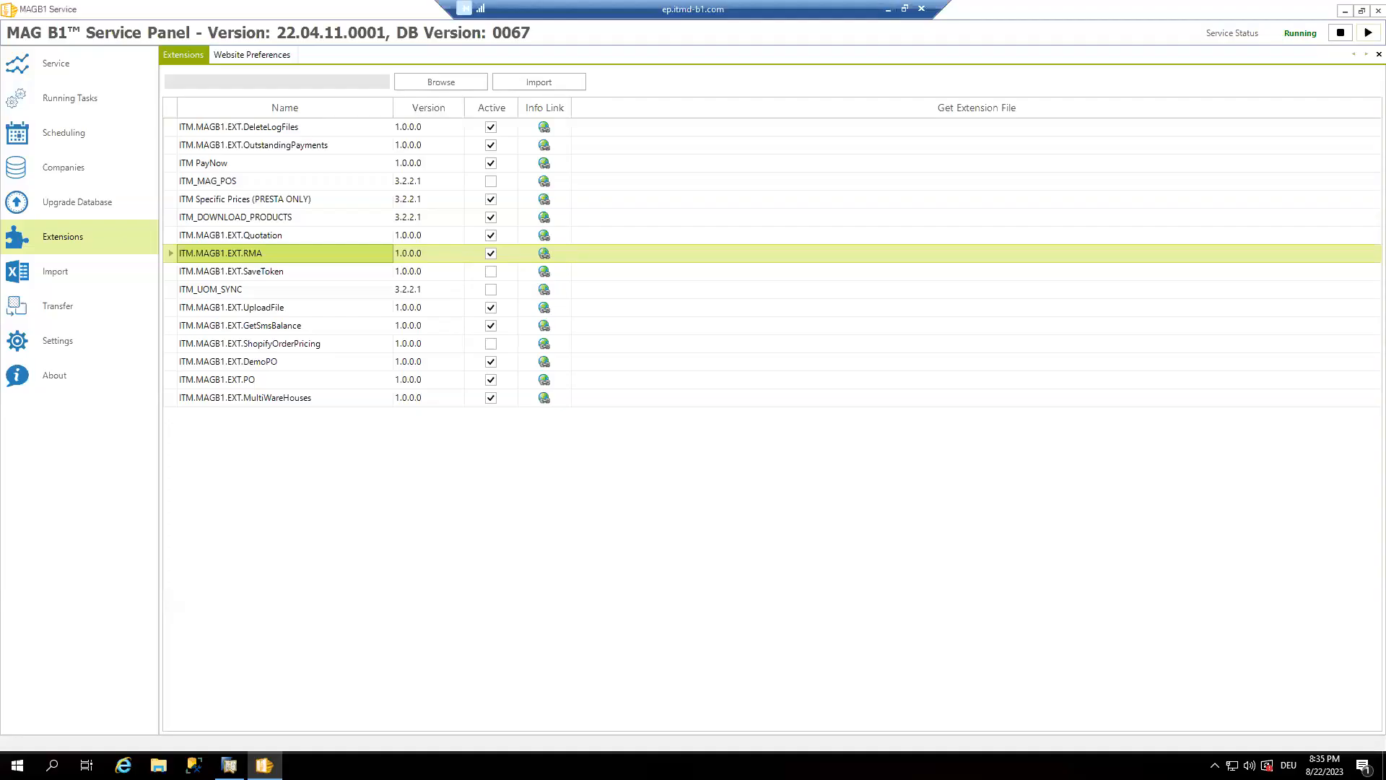
pyautogui.click(1345, 12)
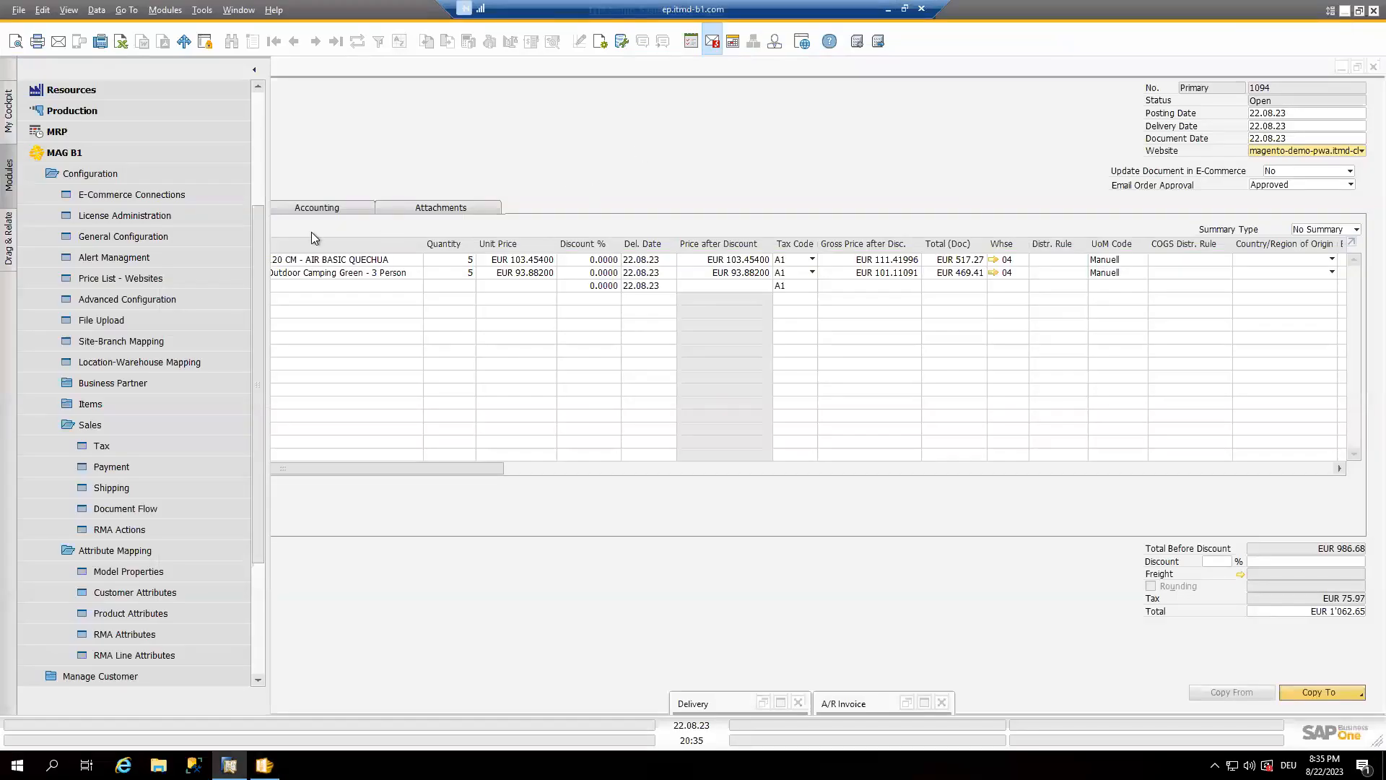
pyautogui.scroll(-3, 236, 444)
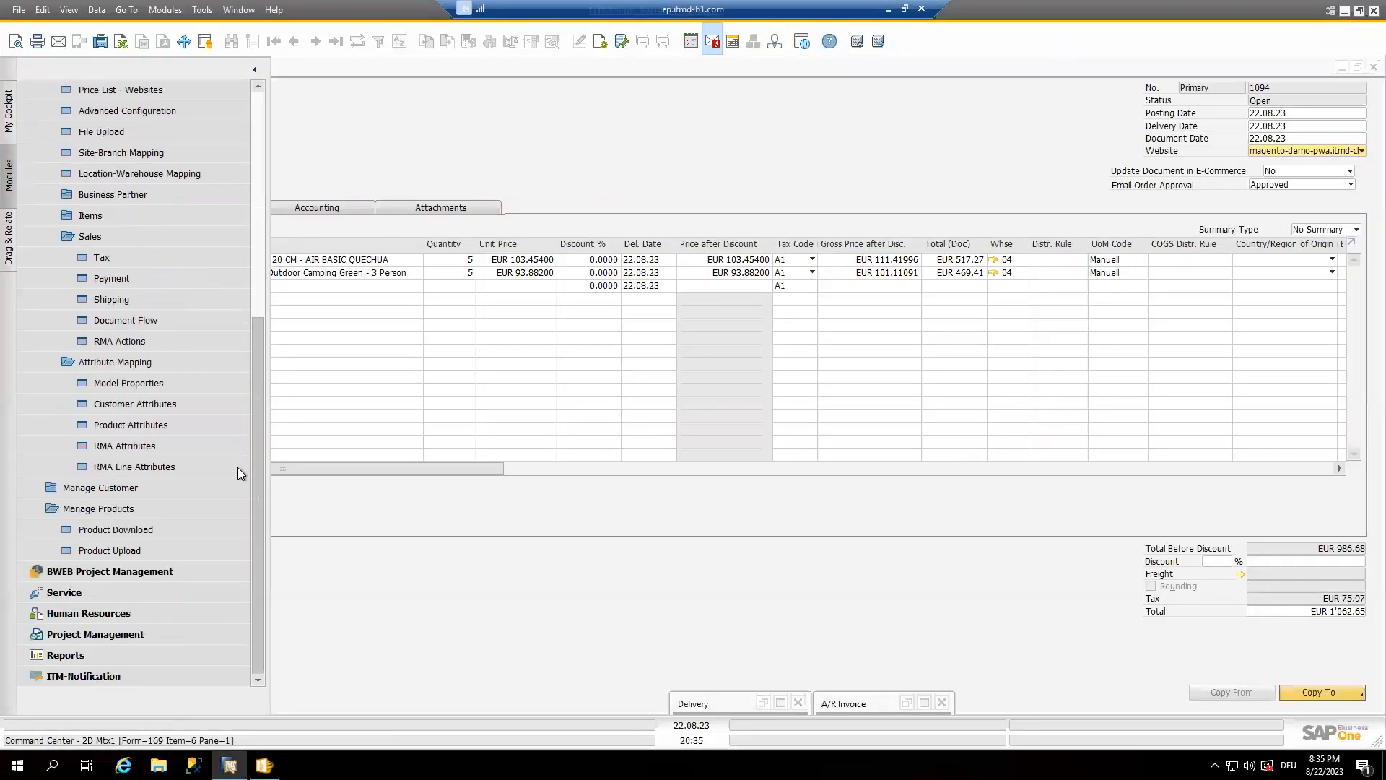
pyautogui.click(237, 466)
pyautogui.click(81, 675)
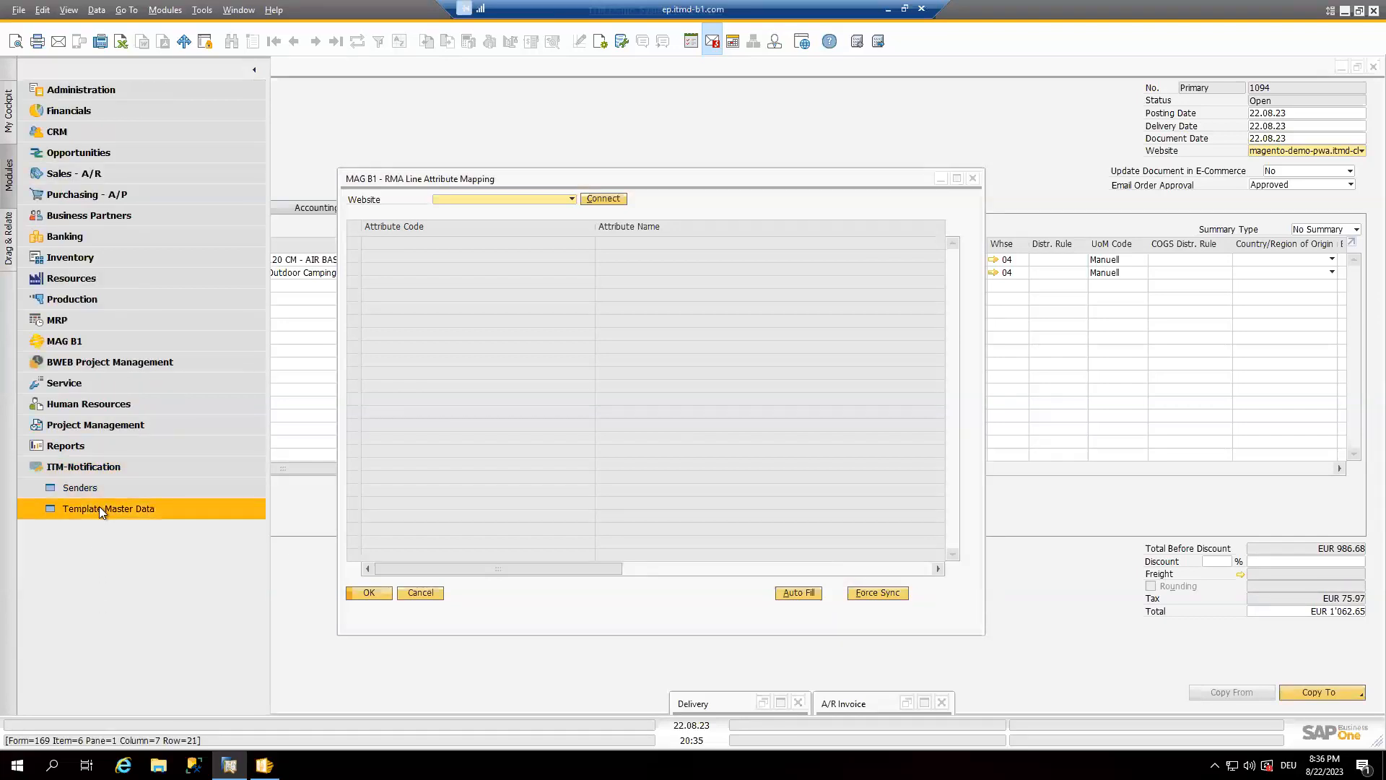
pyautogui.click(209, 509)
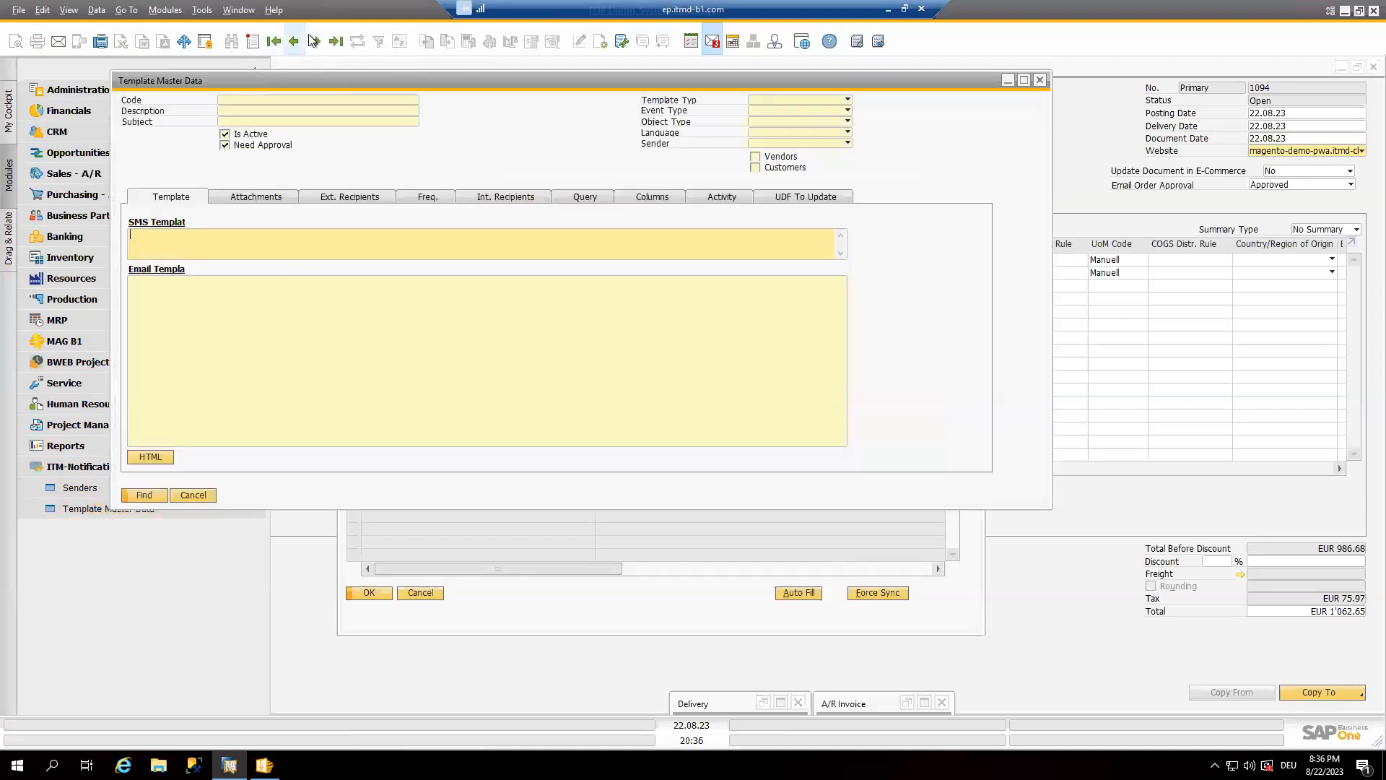
# - Display the last notification template, Open Due Invoices, and examine its attachments, external and internal recipients, frequency, query and activity settings
pyautogui.click(295, 43)
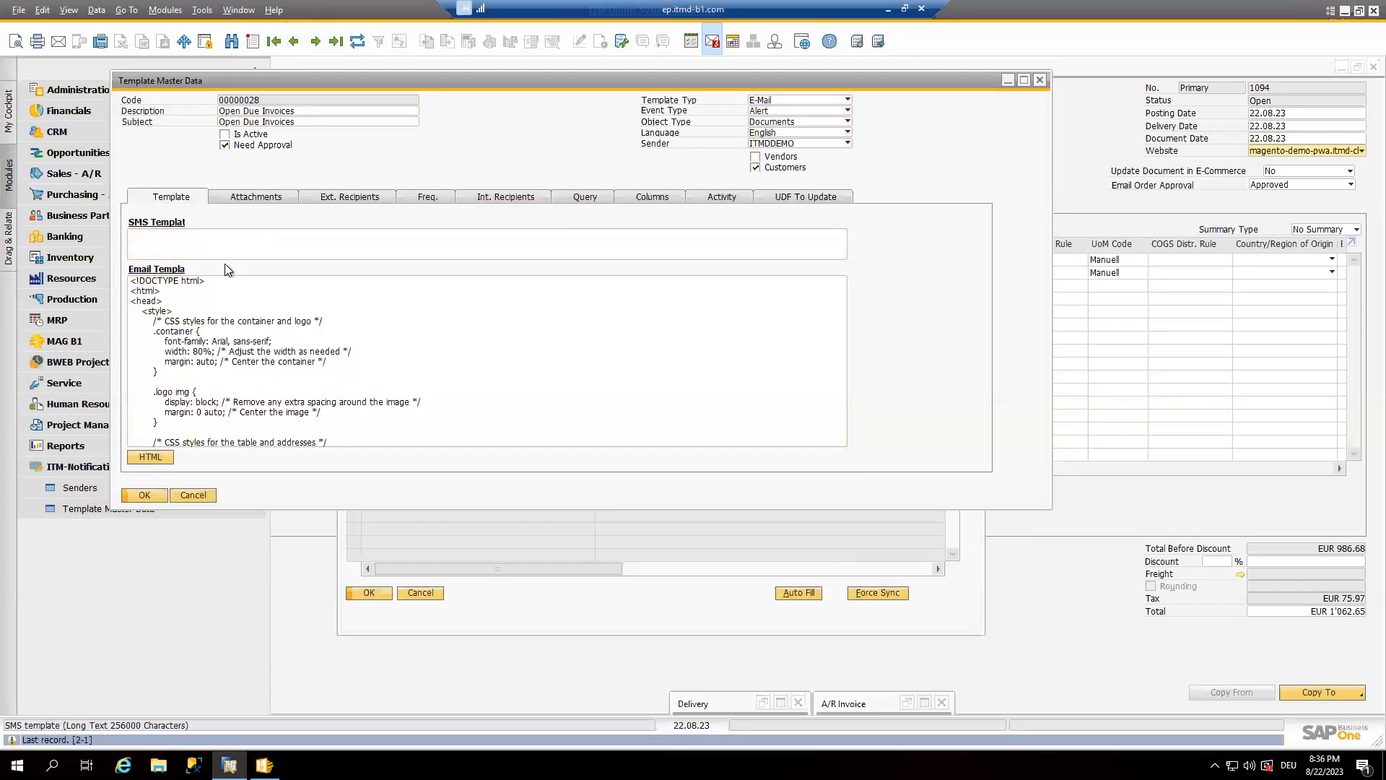
pyautogui.click(257, 198)
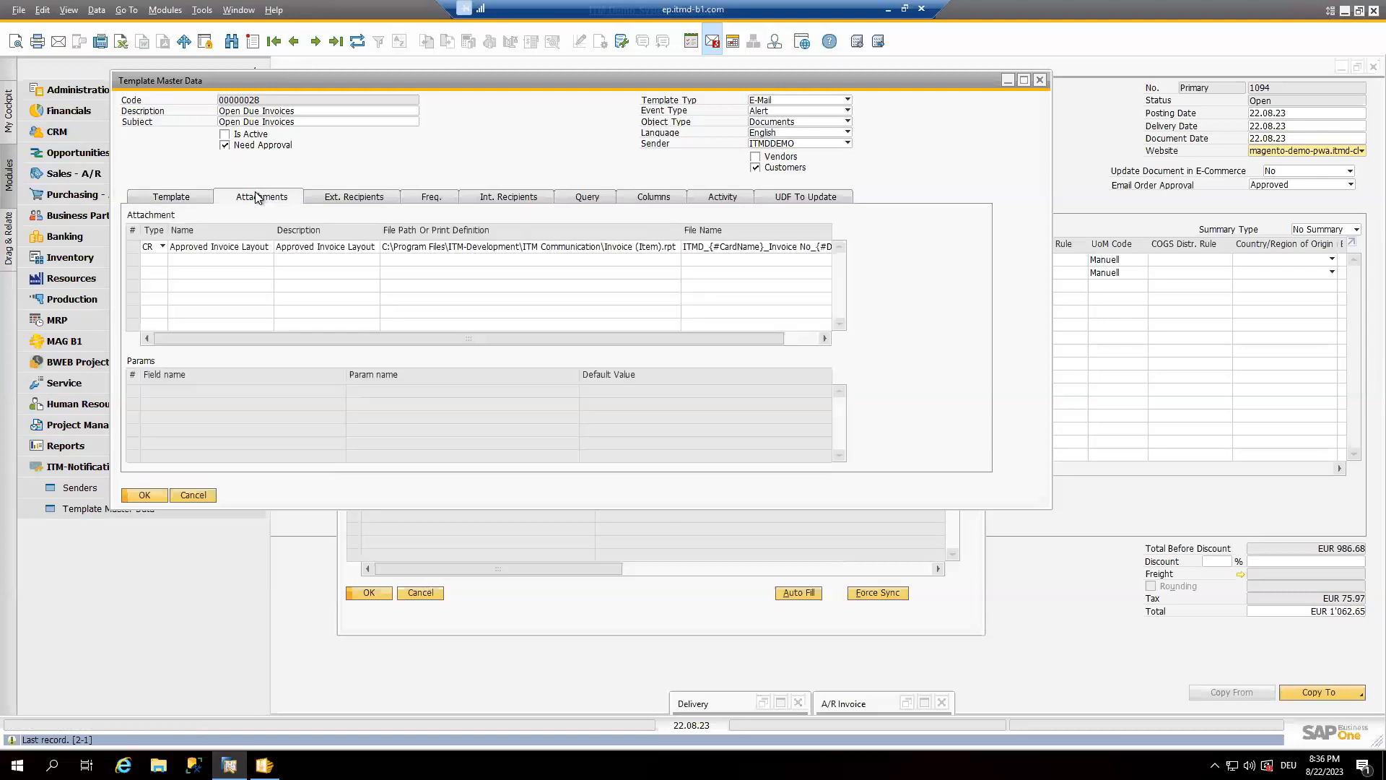
pyautogui.click(359, 203)
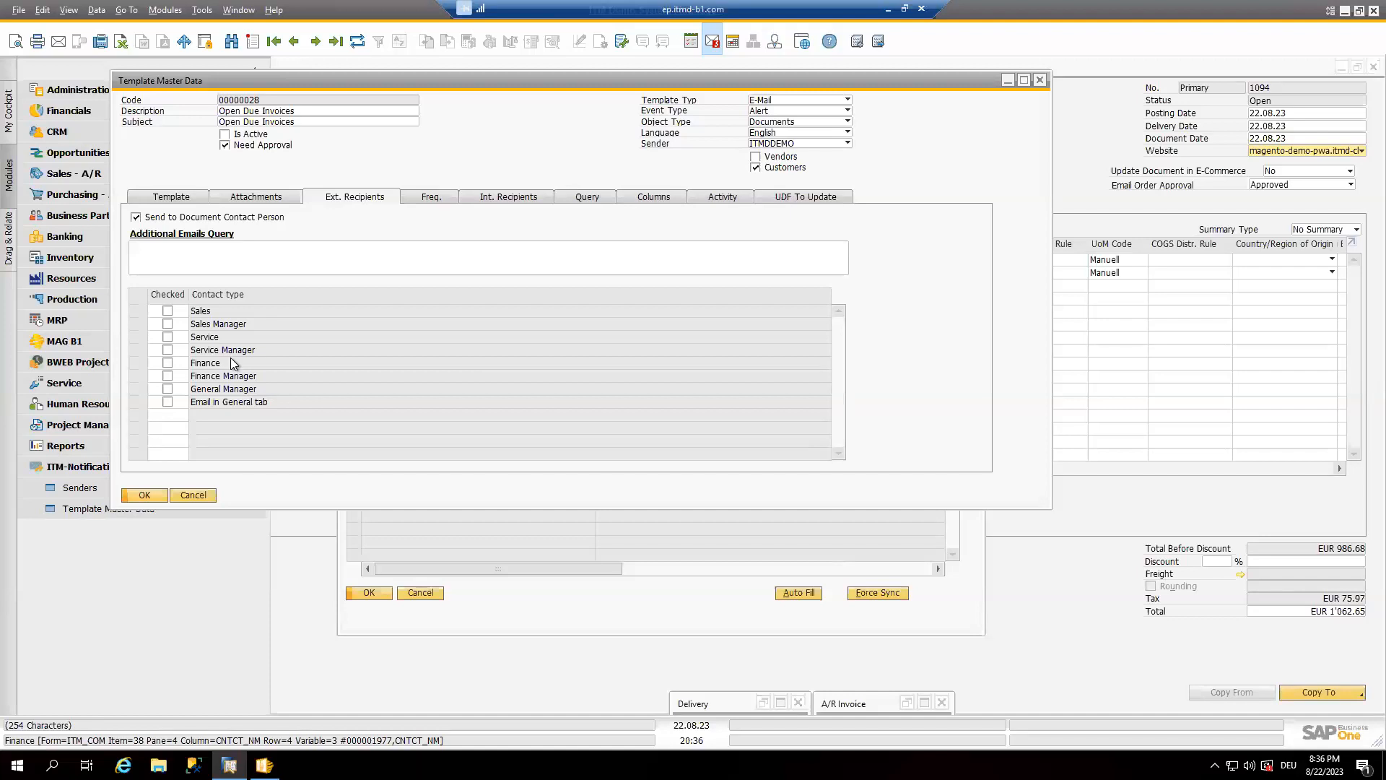
pyautogui.click(426, 200)
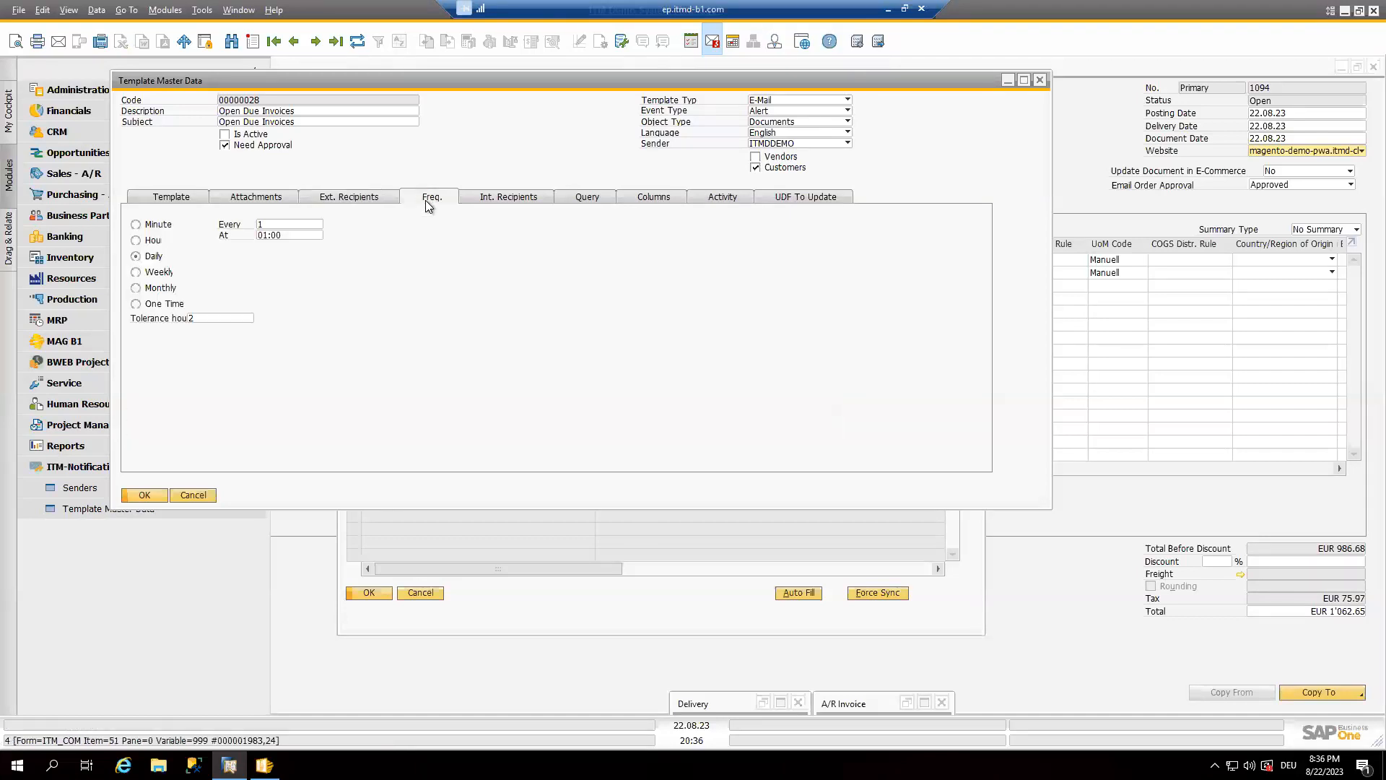
pyautogui.click(509, 197)
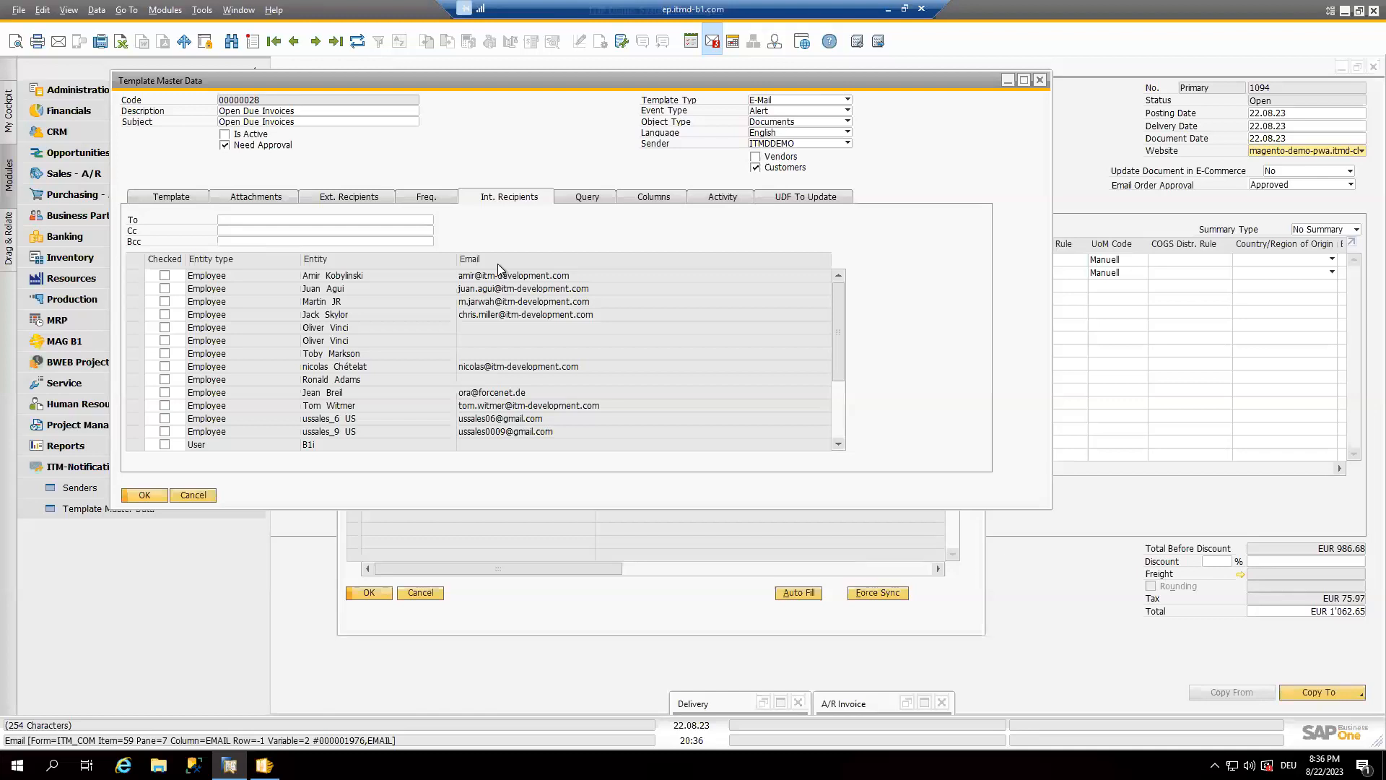
pyautogui.click(576, 205)
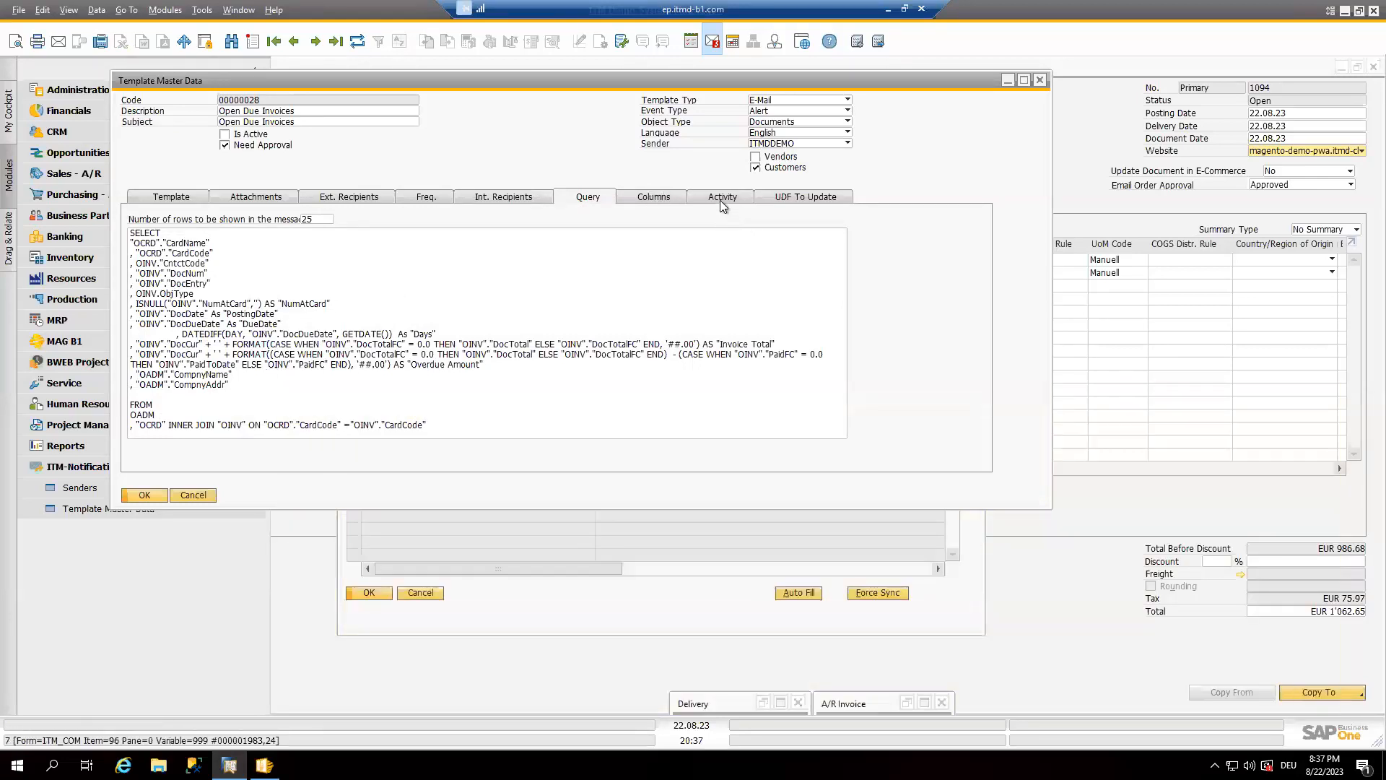
pyautogui.click(720, 200)
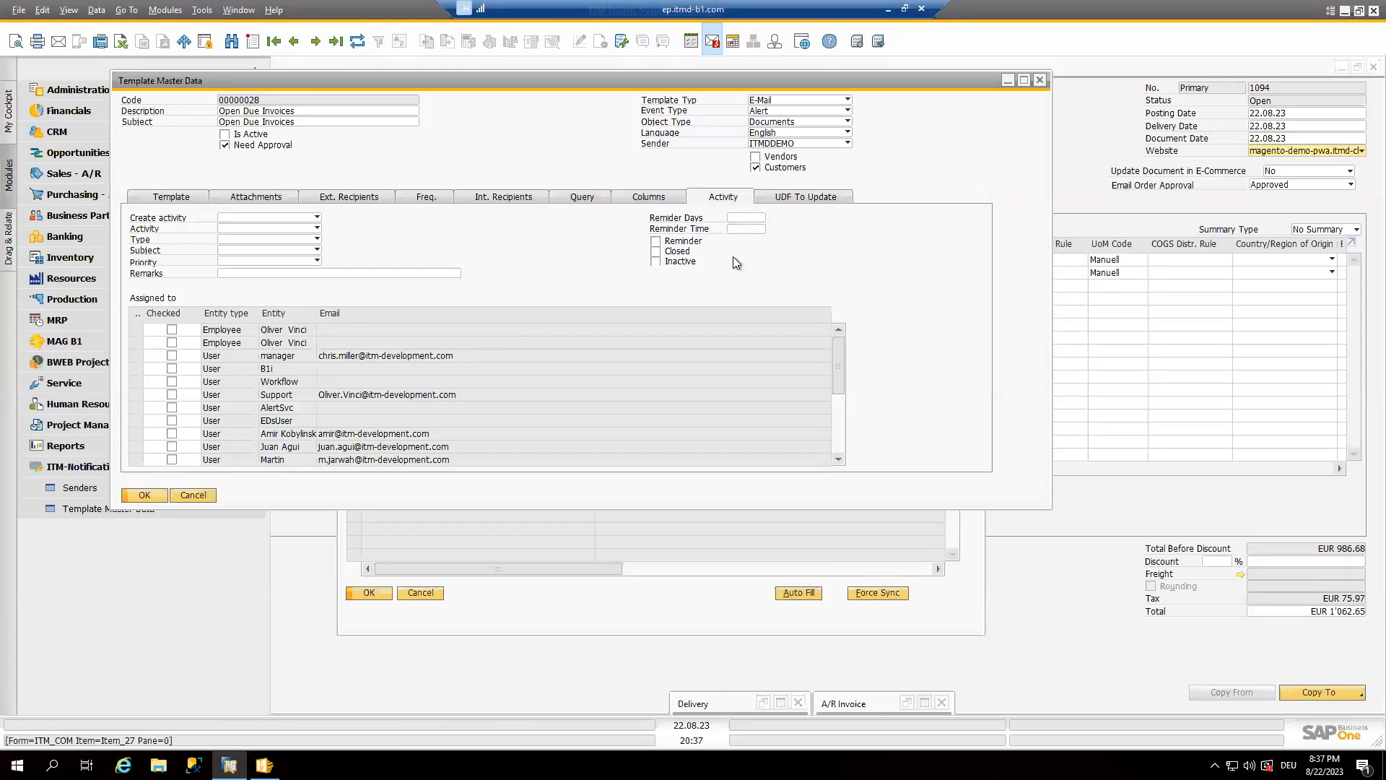
# - Switch back to the ITM Commerce customer account in the browser and go to the shop's home page
pyautogui.click(890, 12)
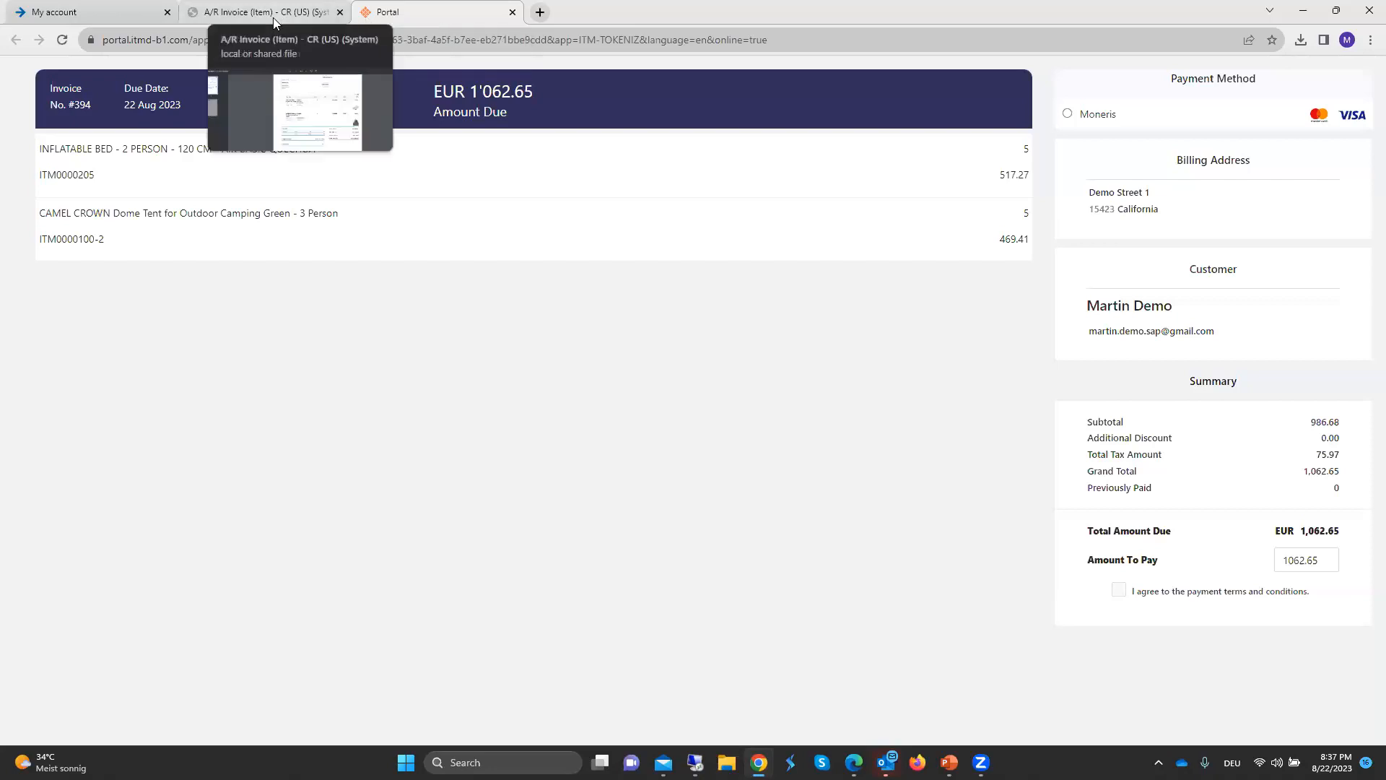
pyautogui.click(120, 13)
pyautogui.click(227, 136)
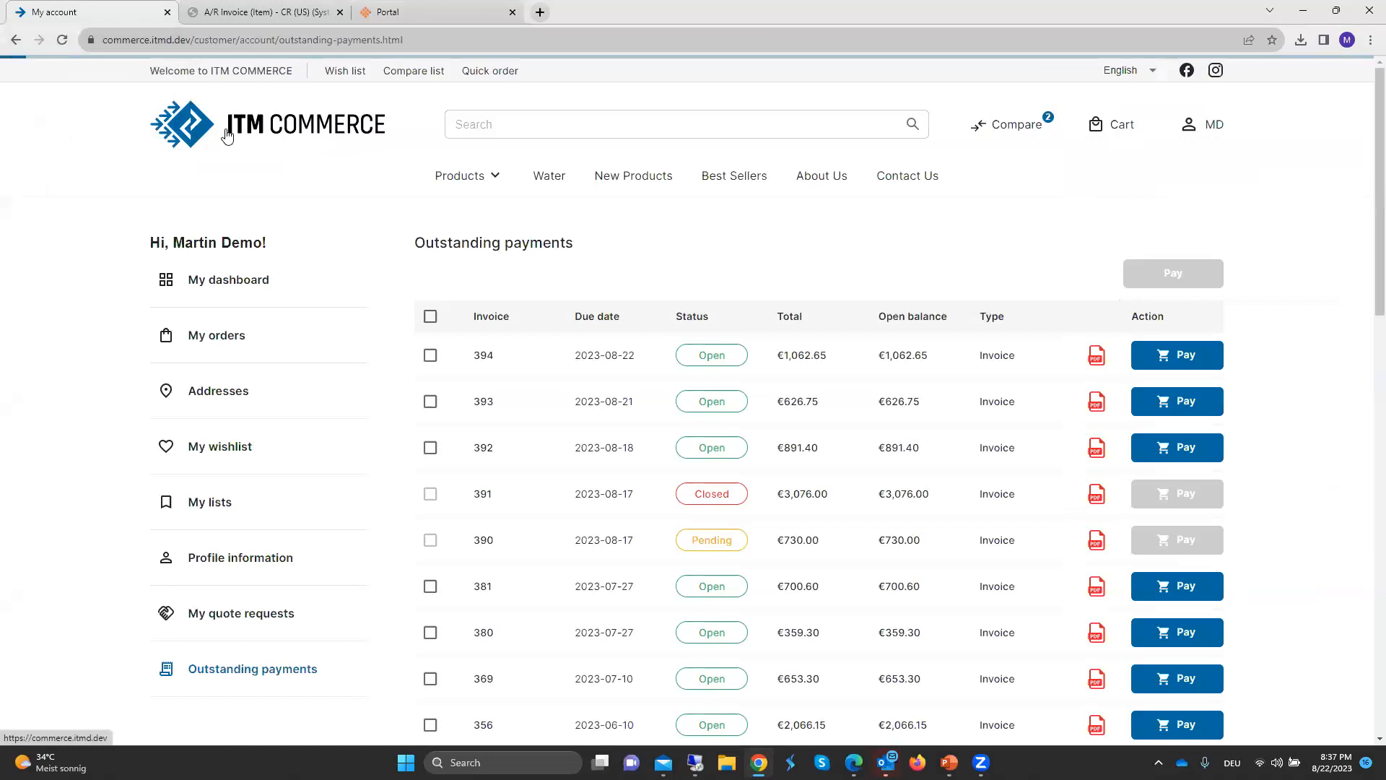